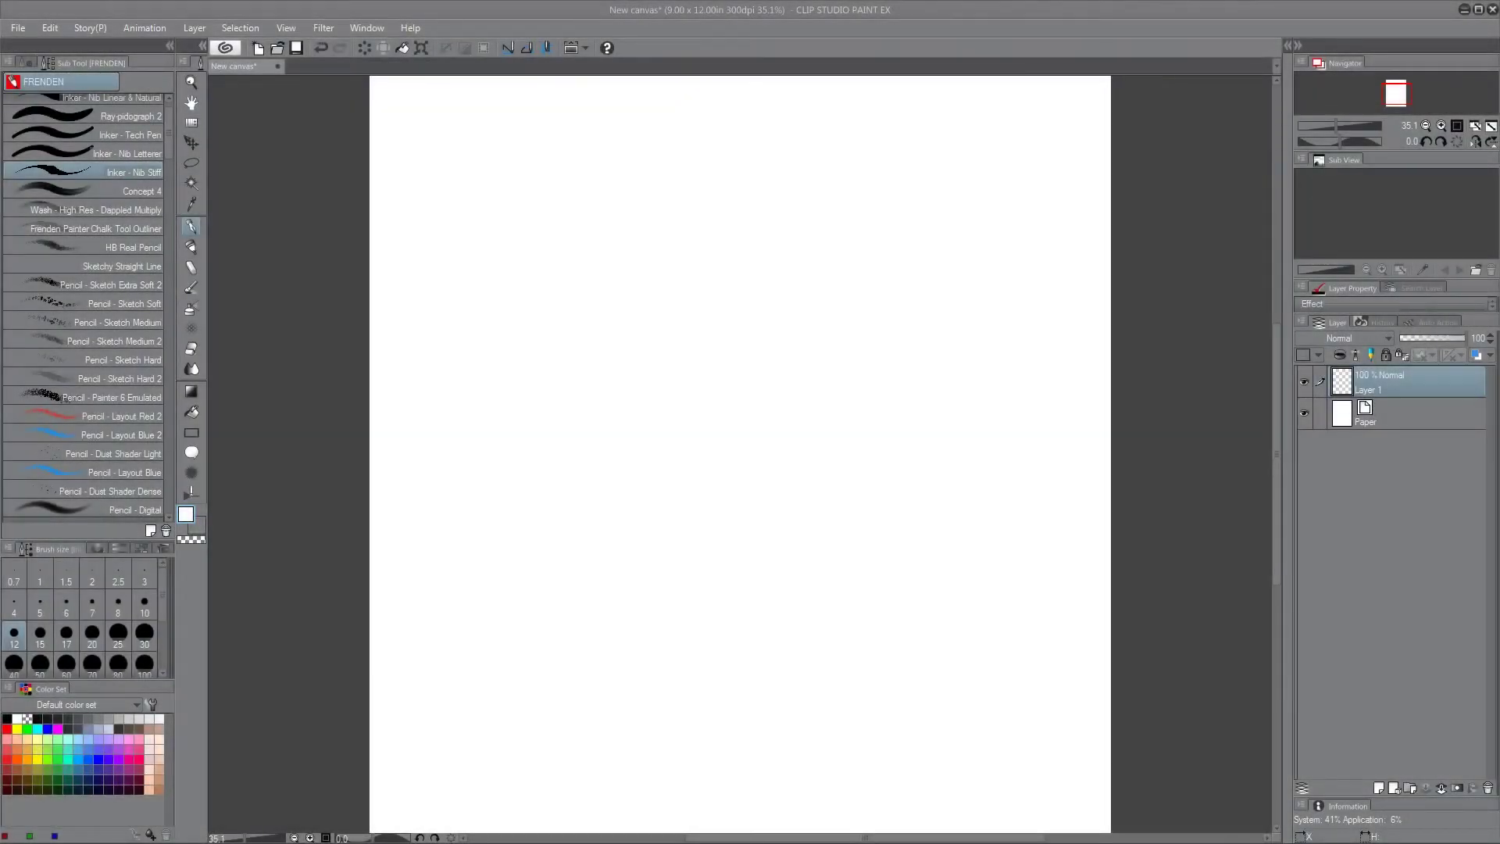
With the Red Real Pencil, rough in the outer contour of the head and long hair across the page
{"action": "key", "text": "alt+space"}
{"action": "left_click_drag", "start_coordinate": [797, 268], "coordinate": [753, 328]}
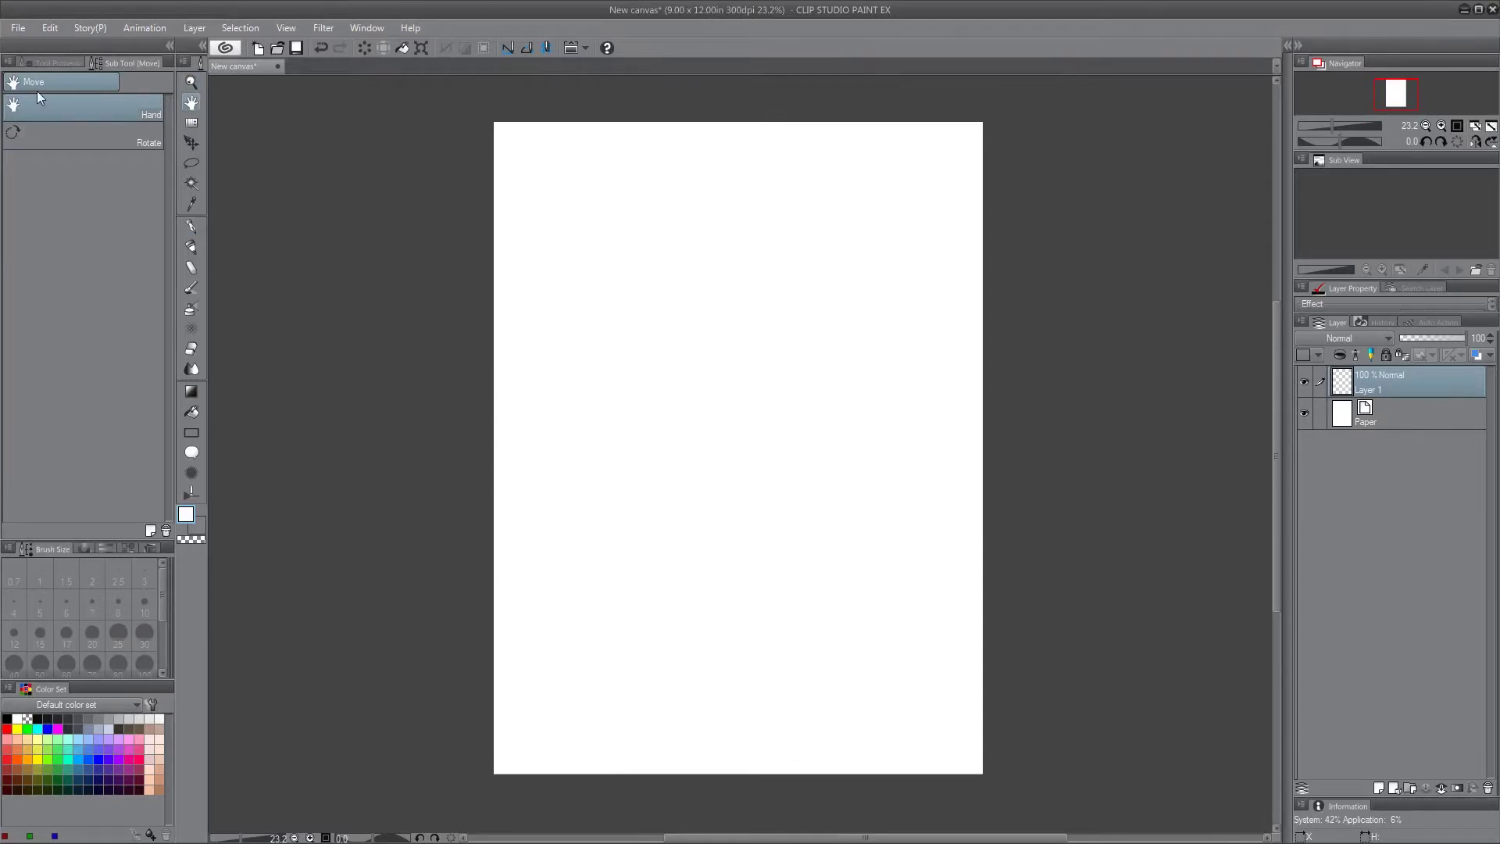
{"action": "key", "text": "p"}
{"action": "left_click", "coordinate": [125, 106]}
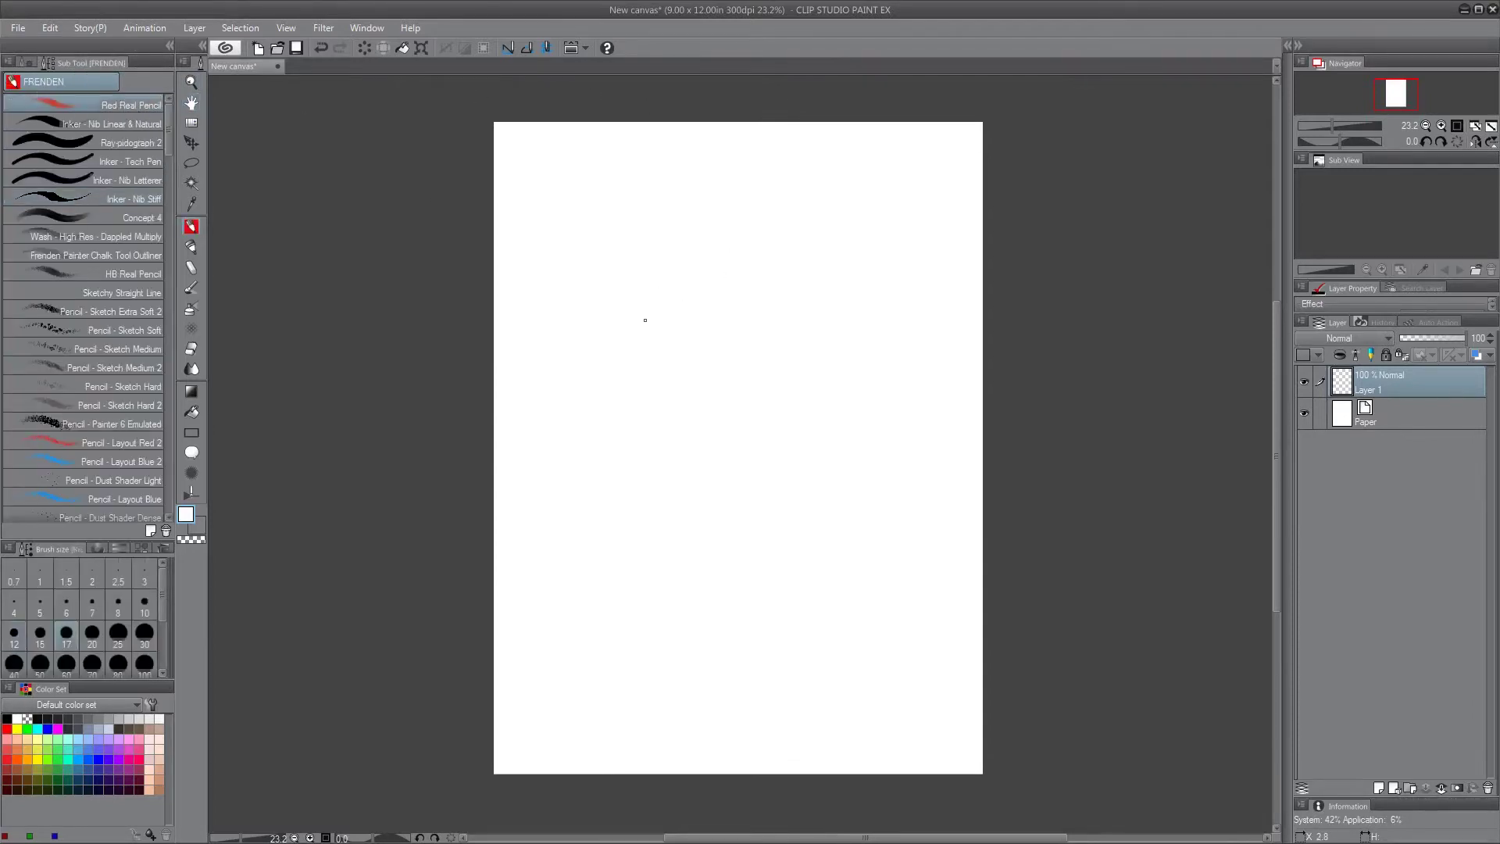
{"action": "mouse_move", "coordinate": [645, 319]}
{"action": "left_mouse_down"}
{"action": "mouse_move", "coordinate": [671, 225]}
{"action": "mouse_move", "coordinate": [850, 221]}
{"action": "mouse_move", "coordinate": [866, 332]}
{"action": "left_mouse_up"}
{"action": "mouse_move", "coordinate": [832, 220]}
{"action": "left_mouse_down"}
{"action": "mouse_move", "coordinate": [808, 604]}
{"action": "mouse_move", "coordinate": [779, 621]}
{"action": "left_mouse_up"}
{"action": "mouse_move", "coordinate": [684, 190]}
{"action": "left_mouse_down"}
{"action": "mouse_move", "coordinate": [615, 413]}
{"action": "mouse_move", "coordinate": [576, 329]}
{"action": "left_mouse_up"}
{"action": "left_click_drag", "start_coordinate": [672, 223], "coordinate": [591, 311]}
{"action": "mouse_move", "coordinate": [593, 411]}
{"action": "left_mouse_down"}
{"action": "mouse_move", "coordinate": [583, 332]}
{"action": "mouse_move", "coordinate": [575, 611]}
{"action": "mouse_move", "coordinate": [692, 689]}
{"action": "mouse_move", "coordinate": [612, 453]}
{"action": "left_mouse_up"}
{"action": "left_click_drag", "start_coordinate": [685, 190], "coordinate": [793, 198]}
Sketch the face oval down to the chin, with a curved hairline and a light vertical centre line
{"action": "mouse_move", "coordinate": [692, 248]}
{"action": "left_mouse_down"}
{"action": "mouse_move", "coordinate": [771, 293]}
{"action": "mouse_move", "coordinate": [777, 414]}
{"action": "left_mouse_up"}
{"action": "left_click_drag", "start_coordinate": [731, 200], "coordinate": [635, 380]}
{"action": "mouse_move", "coordinate": [635, 314]}
{"action": "left_mouse_down"}
{"action": "mouse_move", "coordinate": [623, 429]}
{"action": "mouse_move", "coordinate": [666, 504]}
{"action": "left_mouse_up"}
{"action": "left_click_drag", "start_coordinate": [725, 340], "coordinate": [736, 551]}
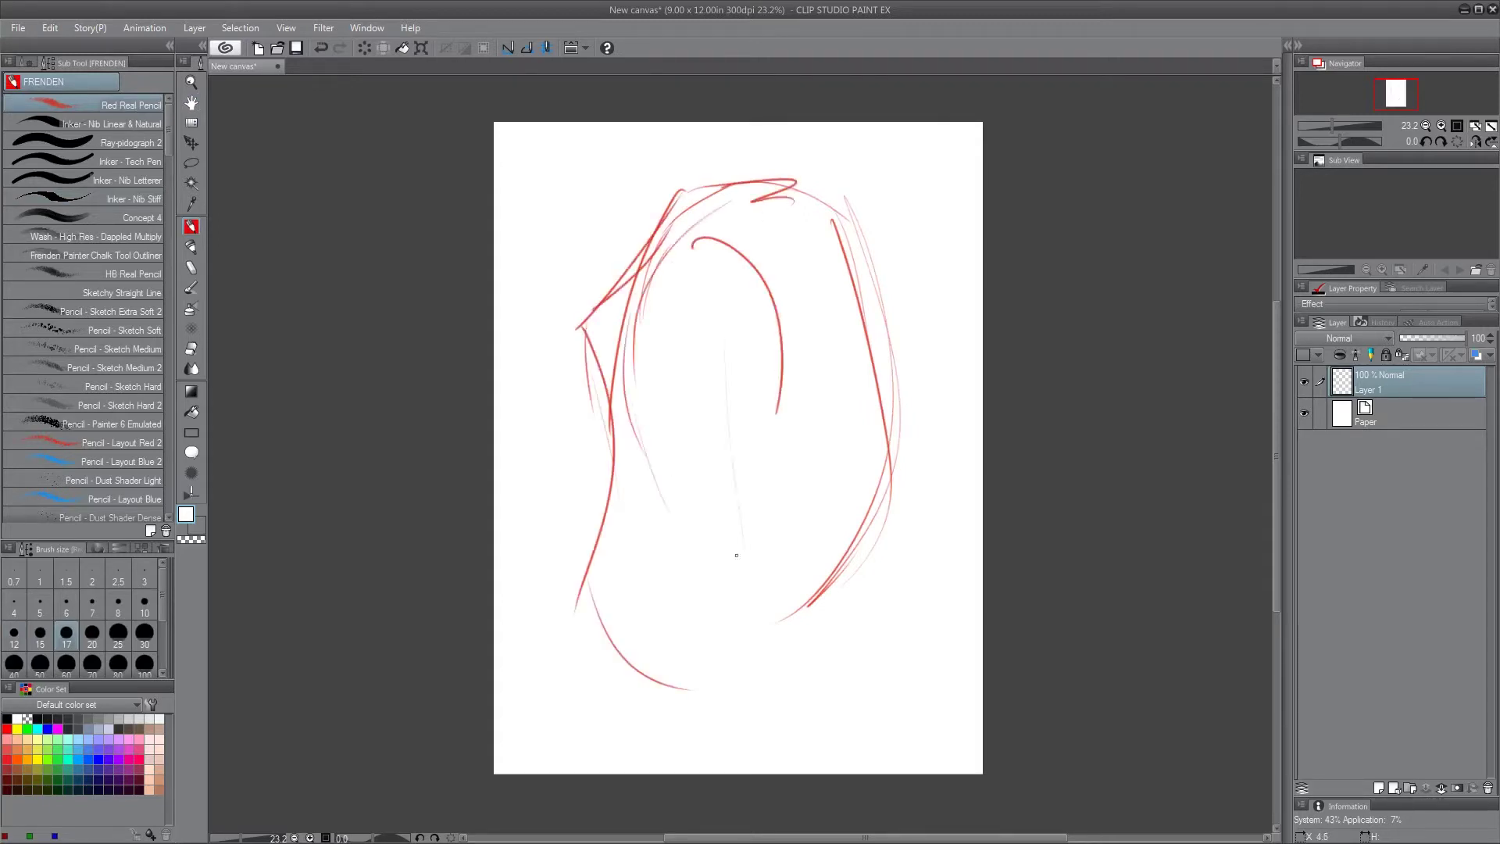
{"action": "mouse_move", "coordinate": [624, 366]}
{"action": "left_mouse_down"}
{"action": "mouse_move", "coordinate": [681, 523]}
{"action": "mouse_move", "coordinate": [734, 554]}
{"action": "mouse_move", "coordinate": [844, 499]}
{"action": "left_mouse_up"}
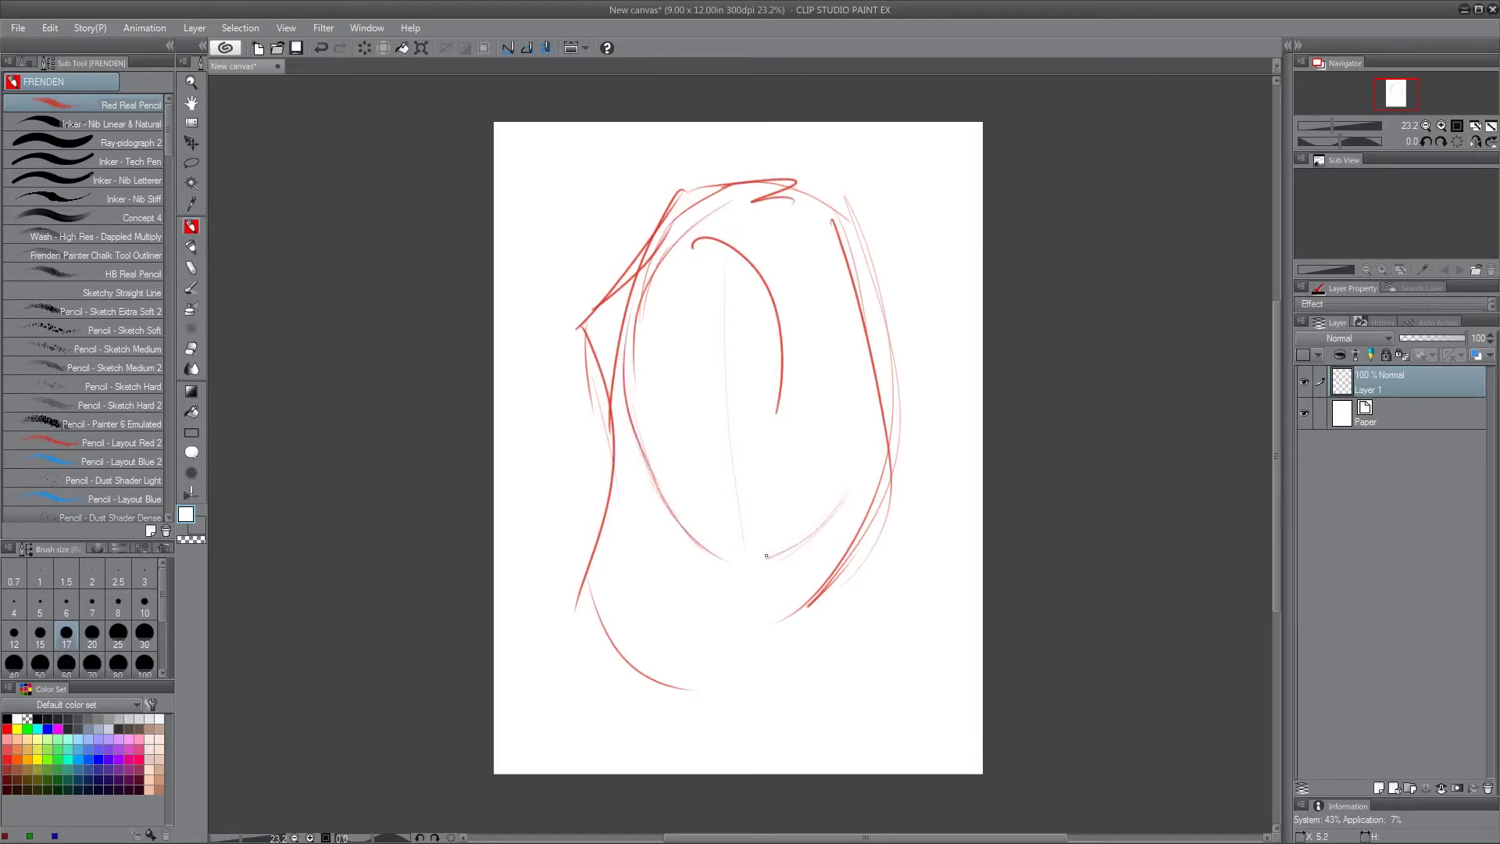
{"action": "left_click_drag", "start_coordinate": [762, 561], "coordinate": [865, 451]}
{"action": "mouse_move", "coordinate": [819, 527]}
{"action": "left_mouse_down"}
{"action": "mouse_move", "coordinate": [674, 506]}
{"action": "mouse_move", "coordinate": [778, 562]}
{"action": "left_mouse_up"}
{"action": "left_click_drag", "start_coordinate": [864, 402], "coordinate": [859, 458]}
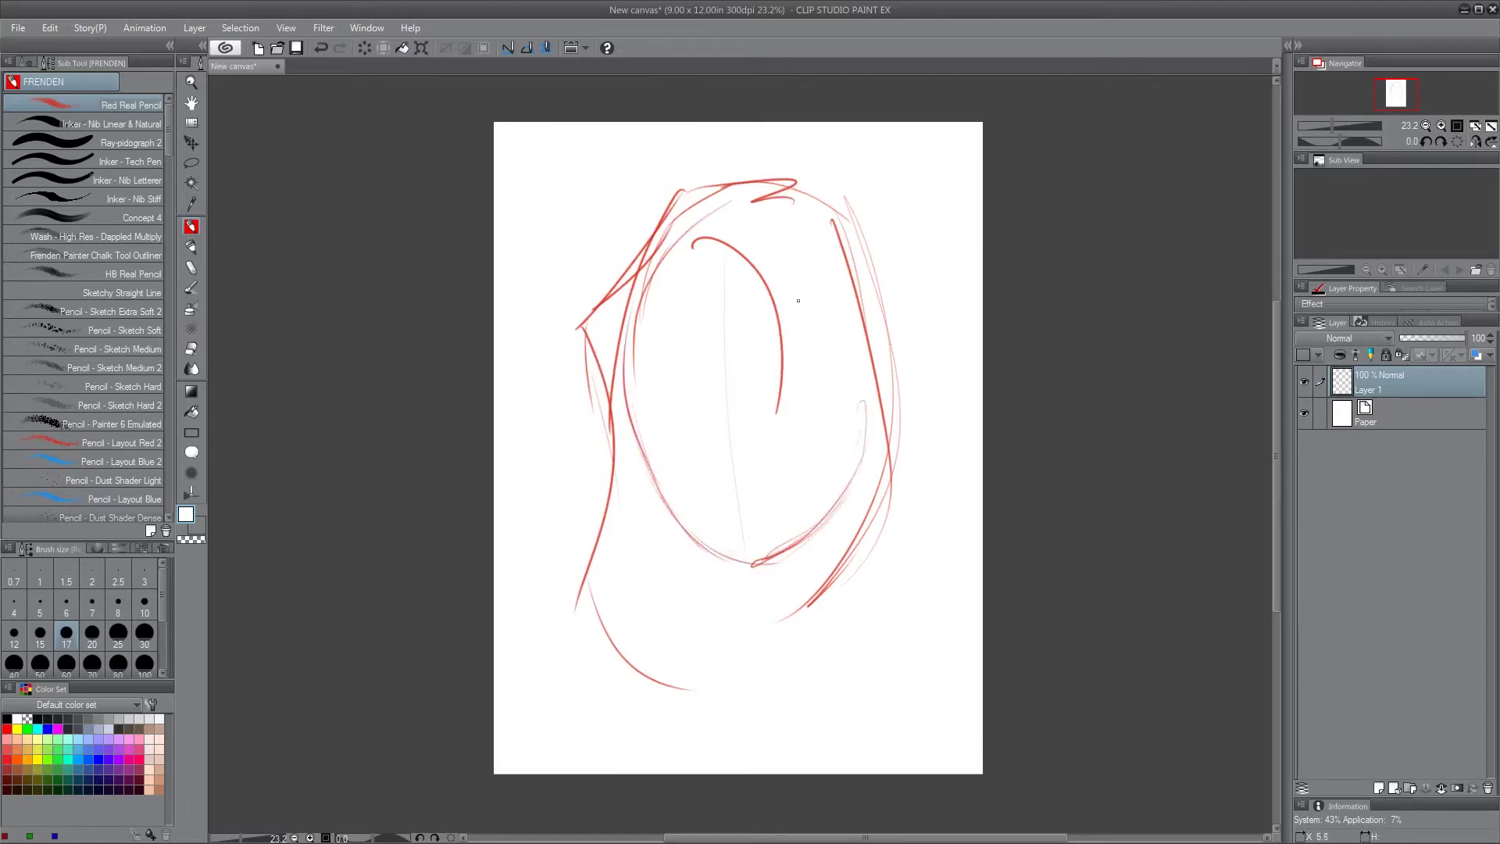
Reinforce the outer hair silhouette with long flowing strokes, a parted crown and a rounded lock beneath the chin
{"action": "left_click_drag", "start_coordinate": [768, 259], "coordinate": [772, 605]}
{"action": "mouse_move", "coordinate": [835, 222]}
{"action": "left_mouse_down"}
{"action": "mouse_move", "coordinate": [863, 296]}
{"action": "mouse_move", "coordinate": [832, 623]}
{"action": "left_mouse_up"}
{"action": "mouse_move", "coordinate": [725, 616]}
{"action": "left_mouse_down"}
{"action": "mouse_move", "coordinate": [840, 622]}
{"action": "mouse_move", "coordinate": [778, 668]}
{"action": "left_mouse_up"}
{"action": "mouse_move", "coordinate": [745, 575]}
{"action": "left_mouse_down"}
{"action": "mouse_move", "coordinate": [845, 637]}
{"action": "mouse_move", "coordinate": [902, 374]}
{"action": "left_mouse_up"}
{"action": "left_click_drag", "start_coordinate": [901, 355], "coordinate": [842, 190]}
{"action": "mouse_move", "coordinate": [907, 471]}
{"action": "left_mouse_down"}
{"action": "mouse_move", "coordinate": [891, 305]}
{"action": "mouse_move", "coordinate": [837, 182]}
{"action": "left_mouse_up"}
{"action": "mouse_move", "coordinate": [731, 184]}
{"action": "left_mouse_down"}
{"action": "mouse_move", "coordinate": [833, 168]}
{"action": "mouse_move", "coordinate": [906, 344]}
{"action": "mouse_move", "coordinate": [923, 453]}
{"action": "mouse_move", "coordinate": [575, 312]}
{"action": "mouse_move", "coordinate": [567, 578]}
{"action": "left_mouse_up"}
{"action": "left_click_drag", "start_coordinate": [592, 622], "coordinate": [656, 703]}
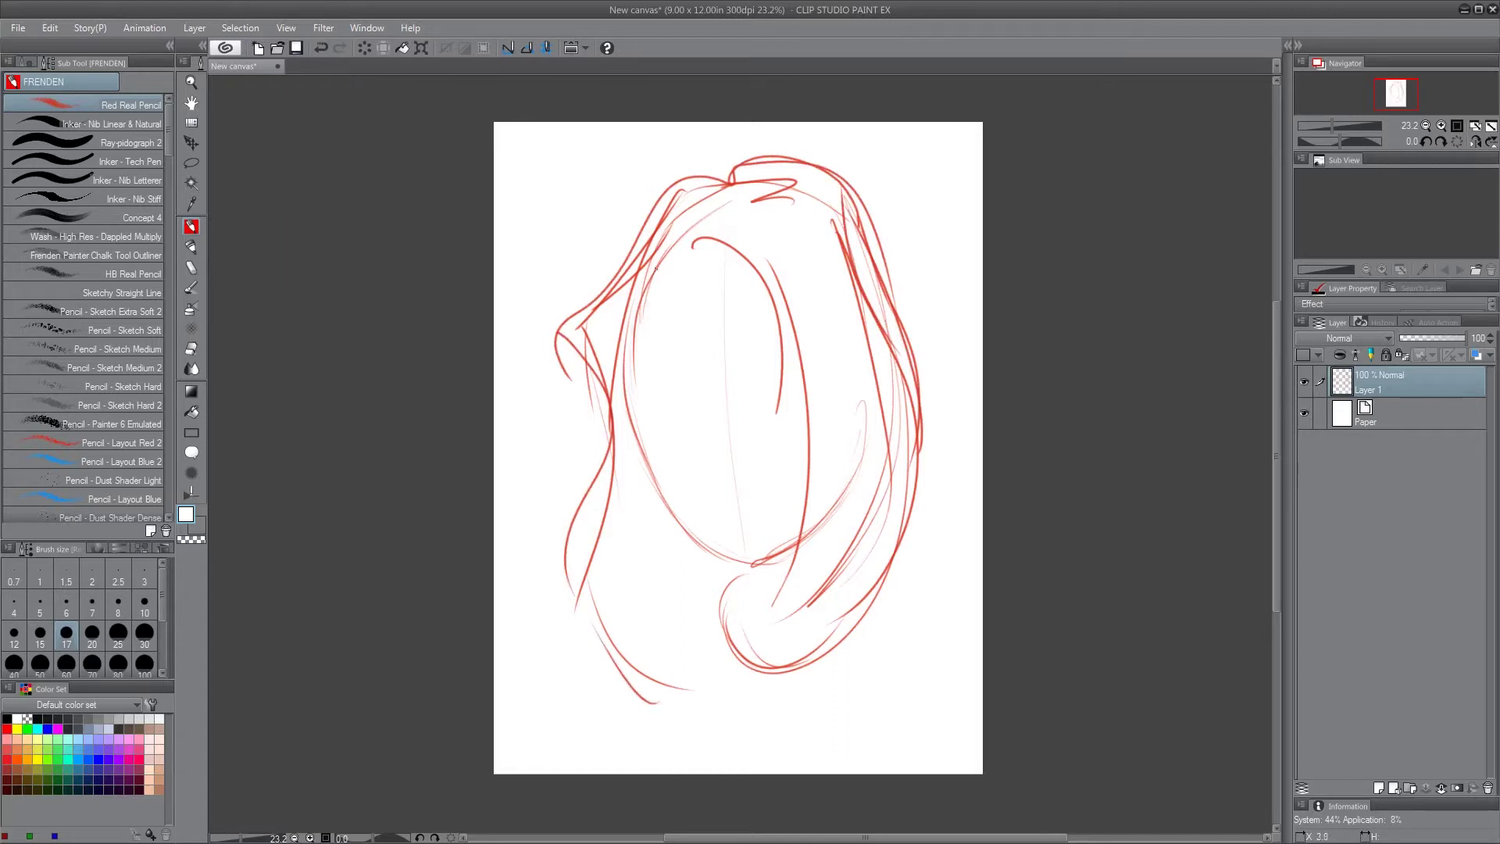
Draw the inner hairline arch and add vertical centre lines and a horizontal eye guideline across the face
{"action": "left_click_drag", "start_coordinate": [655, 269], "coordinate": [650, 399]}
{"action": "mouse_move", "coordinate": [642, 321]}
{"action": "left_mouse_down"}
{"action": "mouse_move", "coordinate": [684, 287]}
{"action": "mouse_move", "coordinate": [733, 282]}
{"action": "mouse_move", "coordinate": [764, 417]}
{"action": "left_mouse_up"}
{"action": "mouse_move", "coordinate": [724, 265]}
{"action": "left_mouse_down"}
{"action": "mouse_move", "coordinate": [748, 280]}
{"action": "mouse_move", "coordinate": [758, 584]}
{"action": "left_mouse_up"}
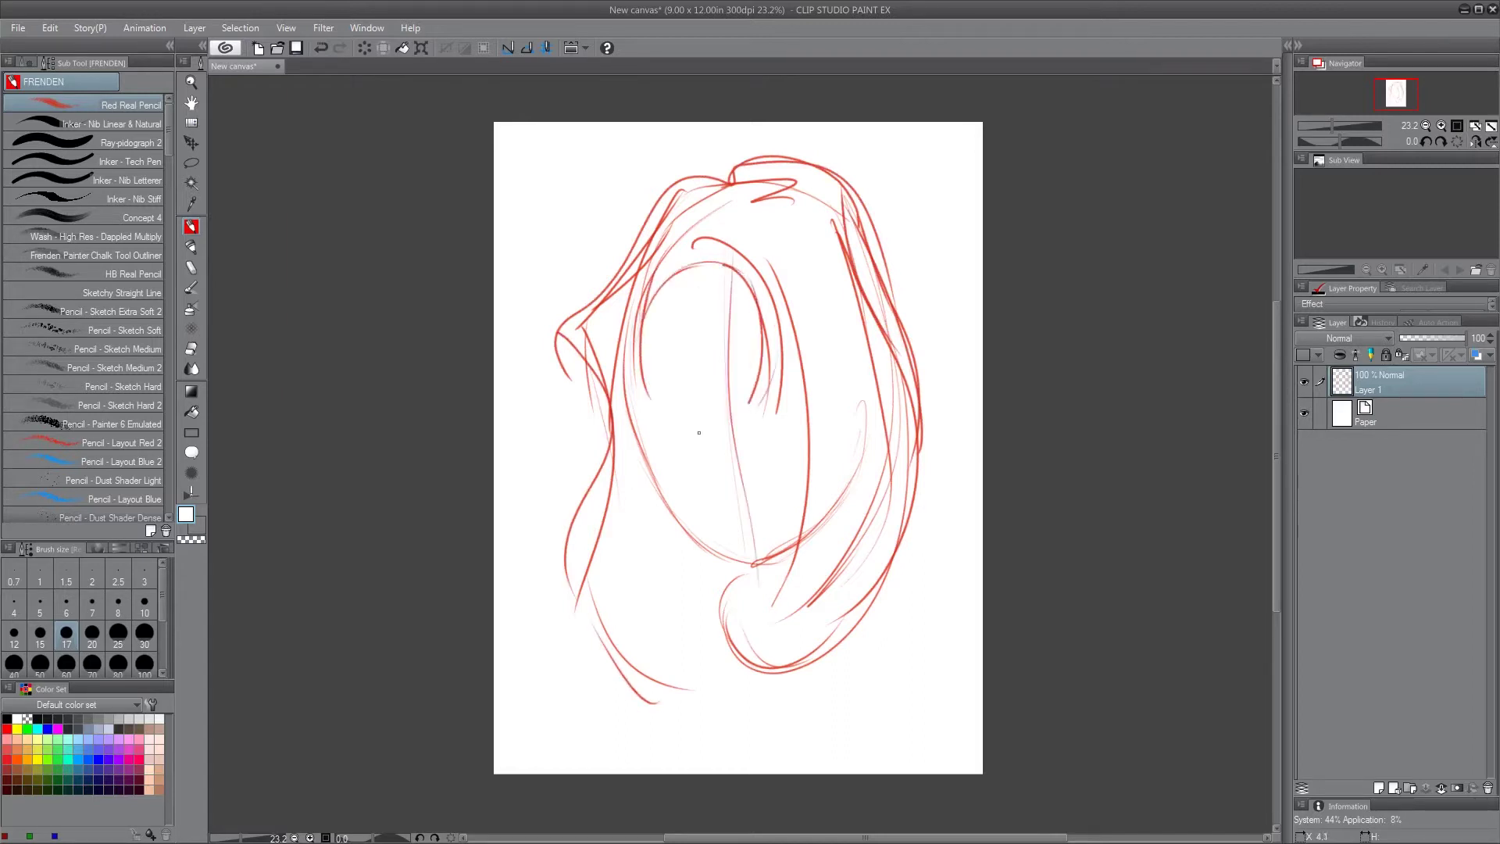
{"action": "left_click_drag", "start_coordinate": [647, 406], "coordinate": [880, 397]}
{"action": "left_click_drag", "start_coordinate": [707, 417], "coordinate": [865, 413]}
{"action": "mouse_move", "coordinate": [858, 334]}
{"action": "left_mouse_down"}
{"action": "mouse_move", "coordinate": [809, 546]}
{"action": "mouse_move", "coordinate": [755, 566]}
{"action": "left_mouse_up"}
{"action": "mouse_move", "coordinate": [755, 325]}
{"action": "left_mouse_down"}
{"action": "mouse_move", "coordinate": [770, 583]}
{"action": "mouse_move", "coordinate": [766, 558]}
{"action": "left_mouse_up"}
{"action": "left_click_drag", "start_coordinate": [760, 418], "coordinate": [866, 401]}
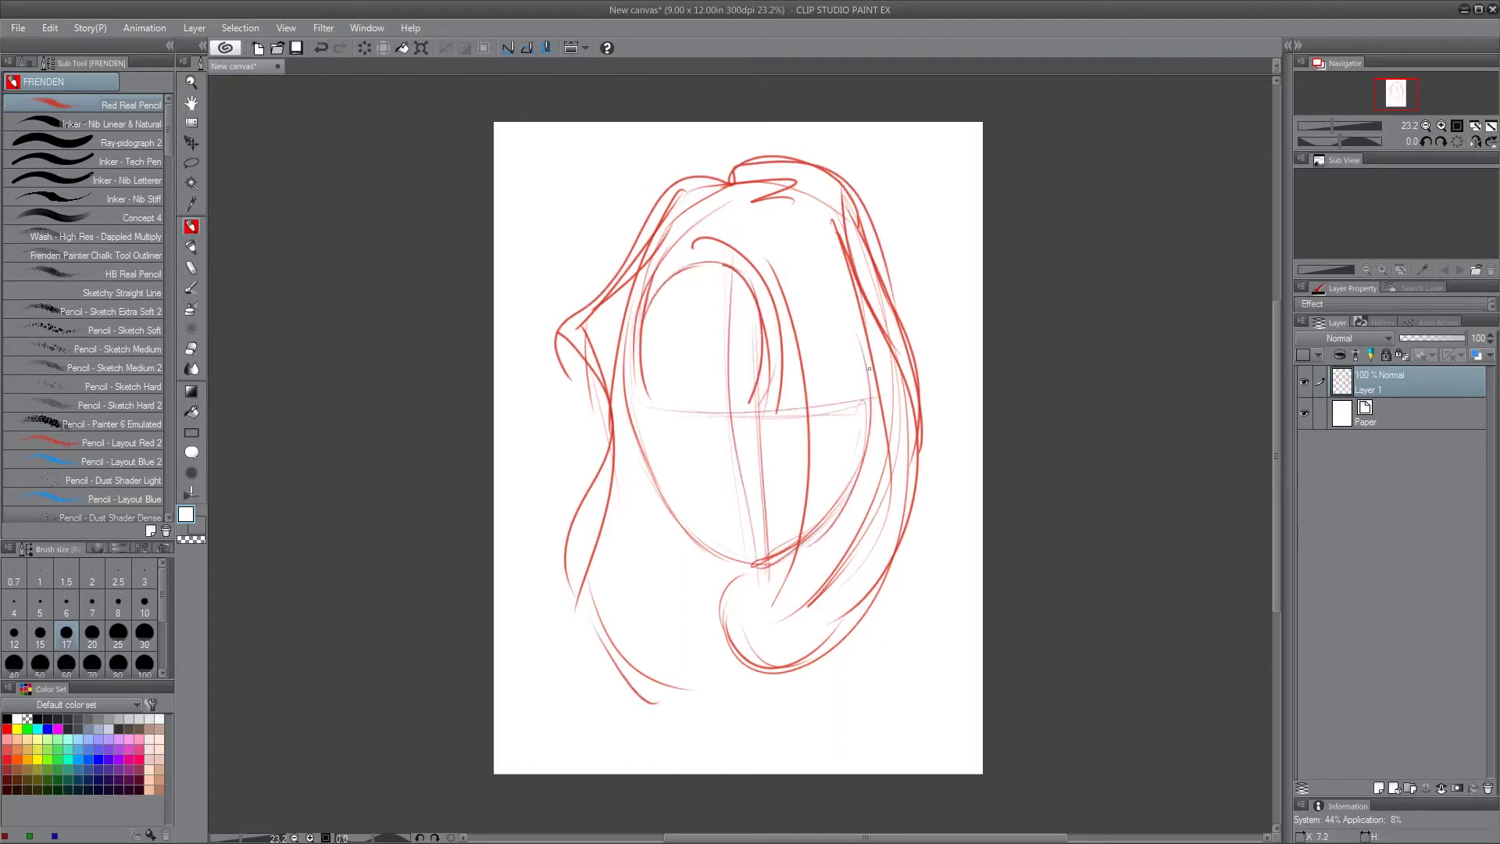
Sketch the viewer's-left eye with a slanted angry brow, and start the nose bridge and opposite brow
{"action": "left_click_drag", "start_coordinate": [657, 373], "coordinate": [724, 414]}
{"action": "mouse_move", "coordinate": [651, 368]}
{"action": "left_mouse_down"}
{"action": "mouse_move", "coordinate": [714, 411]}
{"action": "mouse_move", "coordinate": [671, 379]}
{"action": "mouse_move", "coordinate": [655, 407]}
{"action": "mouse_move", "coordinate": [689, 406]}
{"action": "mouse_move", "coordinate": [636, 408]}
{"action": "mouse_move", "coordinate": [681, 400]}
{"action": "left_mouse_up"}
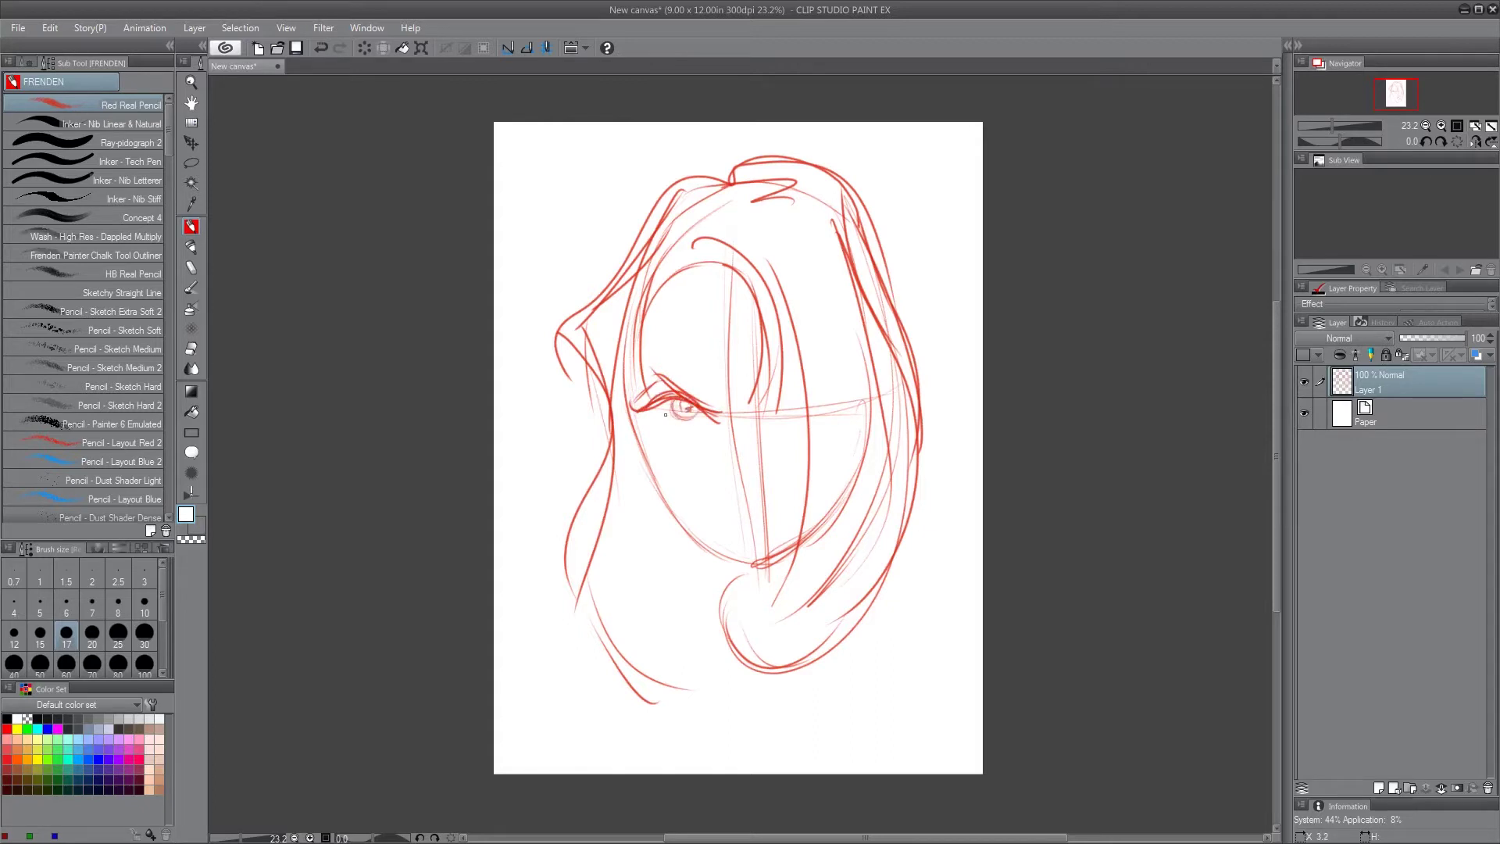
{"action": "left_click_drag", "start_coordinate": [659, 412], "coordinate": [704, 427]}
{"action": "mouse_move", "coordinate": [660, 410]}
{"action": "left_mouse_down"}
{"action": "mouse_move", "coordinate": [710, 424]}
{"action": "mouse_move", "coordinate": [794, 400]}
{"action": "left_mouse_up"}
{"action": "left_click_drag", "start_coordinate": [777, 316], "coordinate": [784, 452]}
{"action": "mouse_move", "coordinate": [630, 382]}
{"action": "left_mouse_down"}
{"action": "mouse_move", "coordinate": [686, 386]}
{"action": "mouse_move", "coordinate": [629, 388]}
{"action": "mouse_move", "coordinate": [629, 422]}
{"action": "mouse_move", "coordinate": [670, 494]}
{"action": "left_mouse_up"}
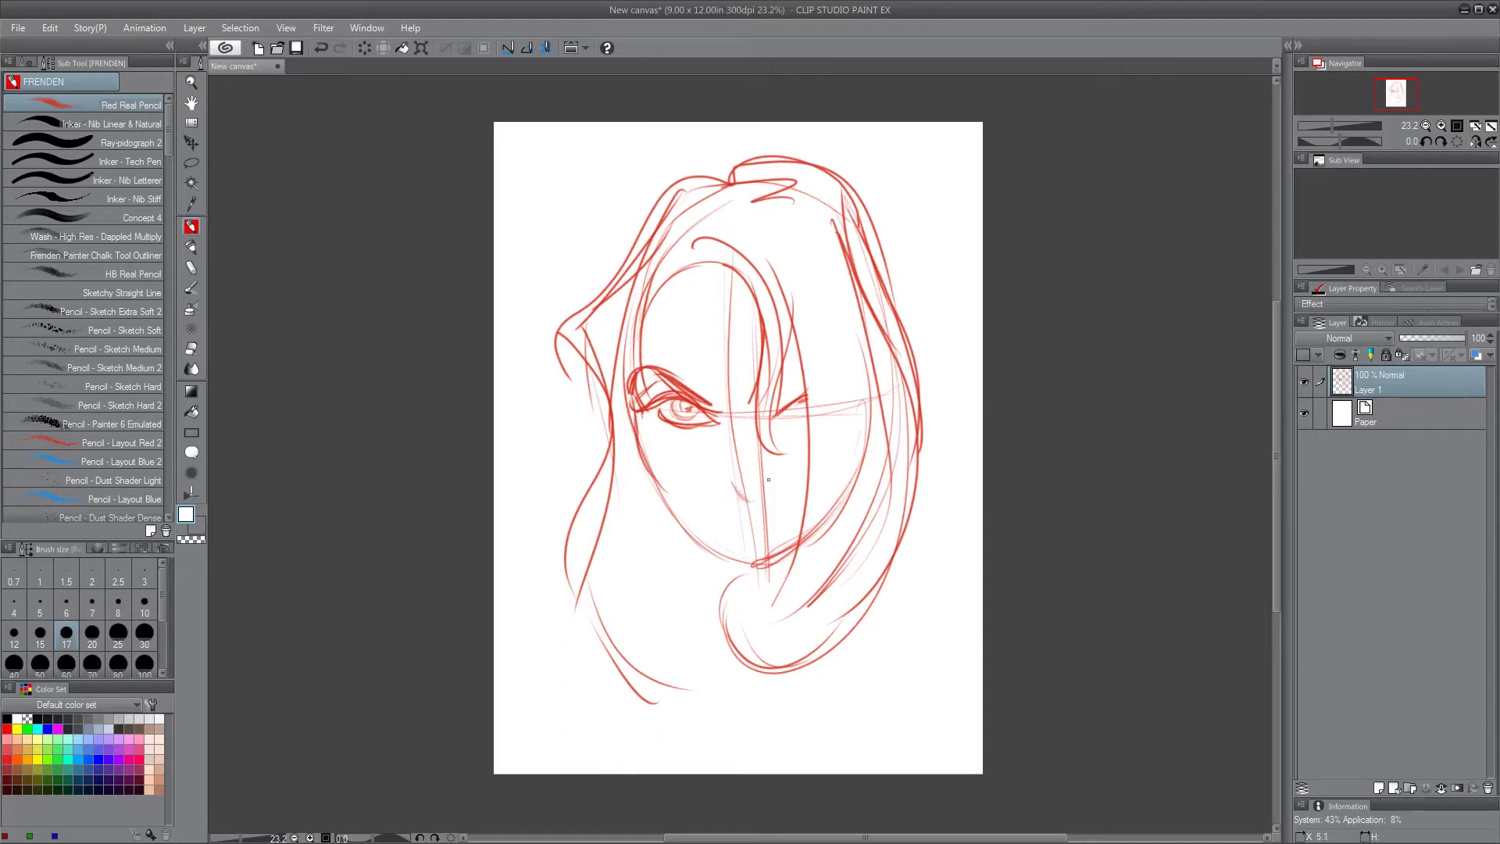
Sketch the nostrils and complete the viewer's-right eye under its slanted brow
{"action": "left_click_drag", "start_coordinate": [719, 477], "coordinate": [725, 489]}
{"action": "mouse_move", "coordinate": [786, 403]}
{"action": "left_mouse_down"}
{"action": "mouse_move", "coordinate": [808, 383]}
{"action": "mouse_move", "coordinate": [799, 396]}
{"action": "left_mouse_up"}
{"action": "mouse_move", "coordinate": [794, 405]}
{"action": "left_mouse_down"}
{"action": "mouse_move", "coordinate": [803, 419]}
{"action": "mouse_move", "coordinate": [797, 401]}
{"action": "mouse_move", "coordinate": [783, 448]}
{"action": "left_mouse_up"}
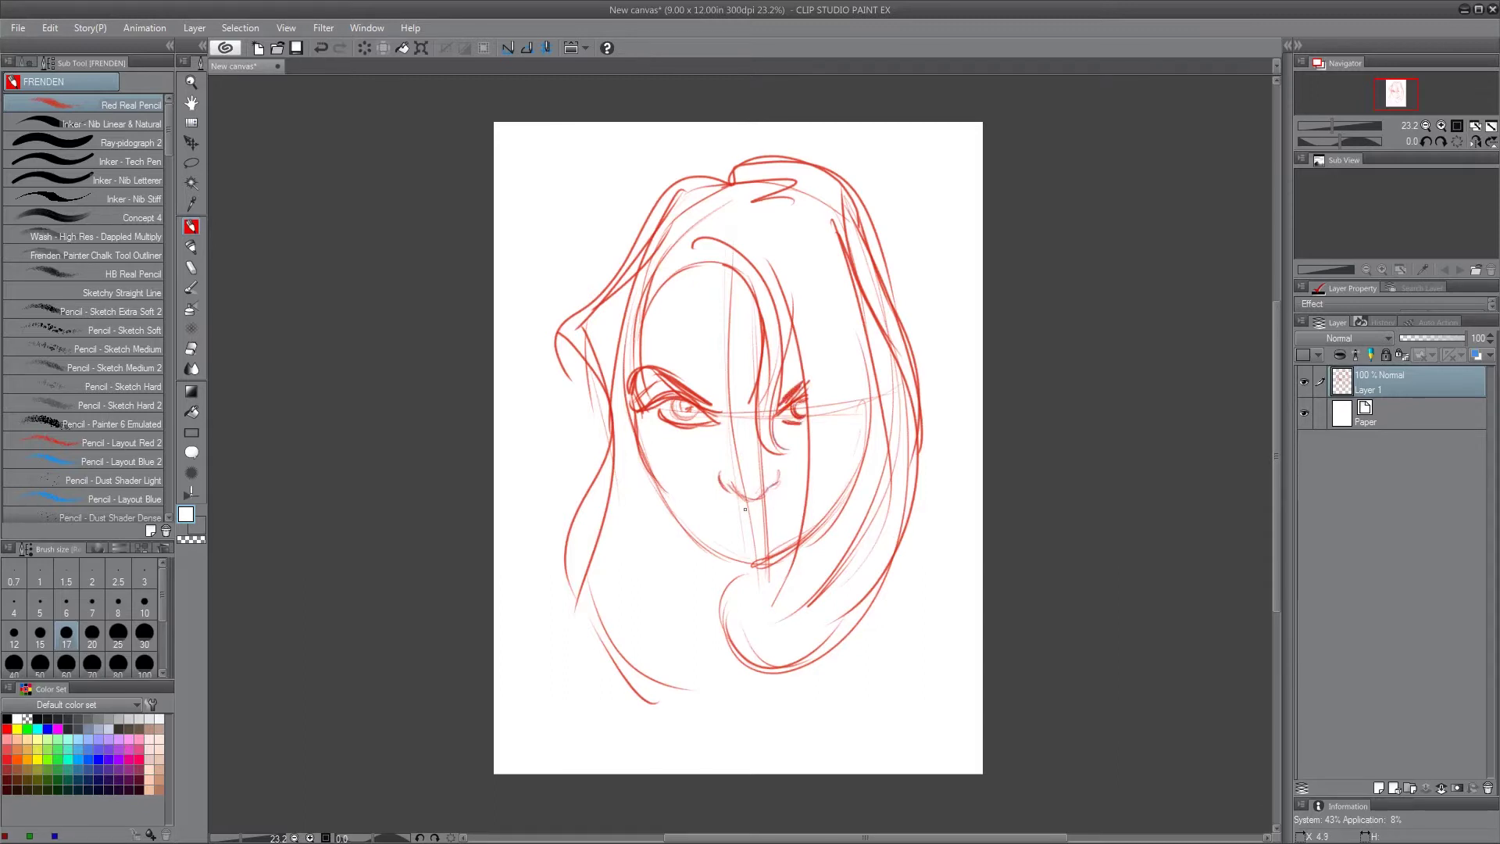
Sketch a wide open snarling mouth with fangs, an upper lip line and creases at its corners
{"action": "mouse_move", "coordinate": [704, 510]}
{"action": "left_mouse_down"}
{"action": "mouse_move", "coordinate": [762, 508]}
{"action": "mouse_move", "coordinate": [702, 513]}
{"action": "mouse_move", "coordinate": [736, 511]}
{"action": "mouse_move", "coordinate": [737, 551]}
{"action": "mouse_move", "coordinate": [767, 557]}
{"action": "left_mouse_up"}
{"action": "left_click_drag", "start_coordinate": [801, 489], "coordinate": [814, 522]}
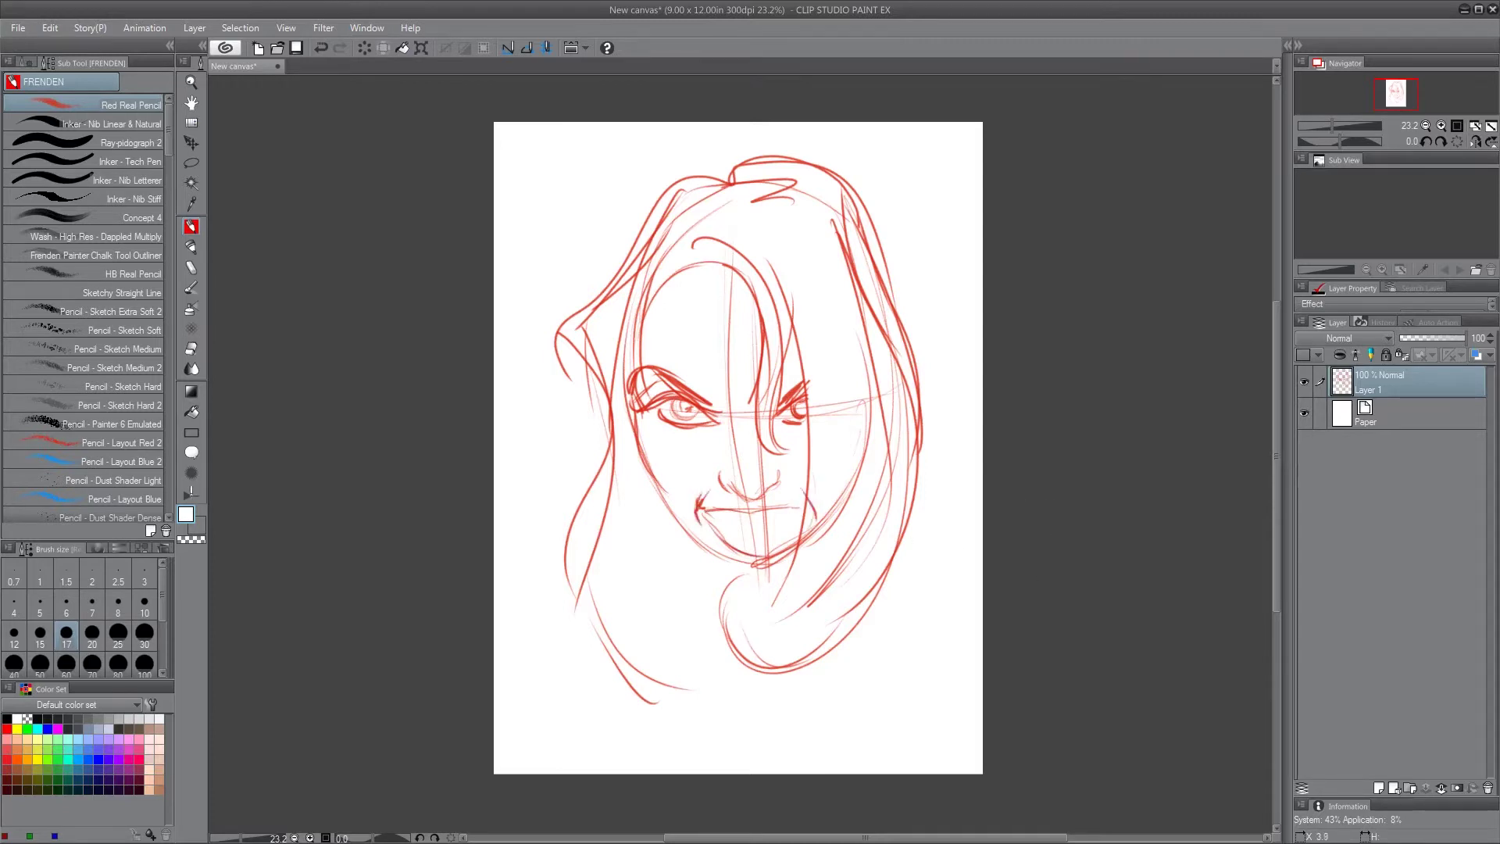
{"action": "mouse_move", "coordinate": [706, 474]}
{"action": "left_mouse_down"}
{"action": "mouse_move", "coordinate": [724, 520]}
{"action": "mouse_move", "coordinate": [764, 522]}
{"action": "left_mouse_up"}
{"action": "mouse_move", "coordinate": [733, 533]}
{"action": "left_mouse_down"}
{"action": "mouse_move", "coordinate": [793, 538]}
{"action": "mouse_move", "coordinate": [790, 504]}
{"action": "mouse_move", "coordinate": [790, 550]}
{"action": "left_mouse_up"}
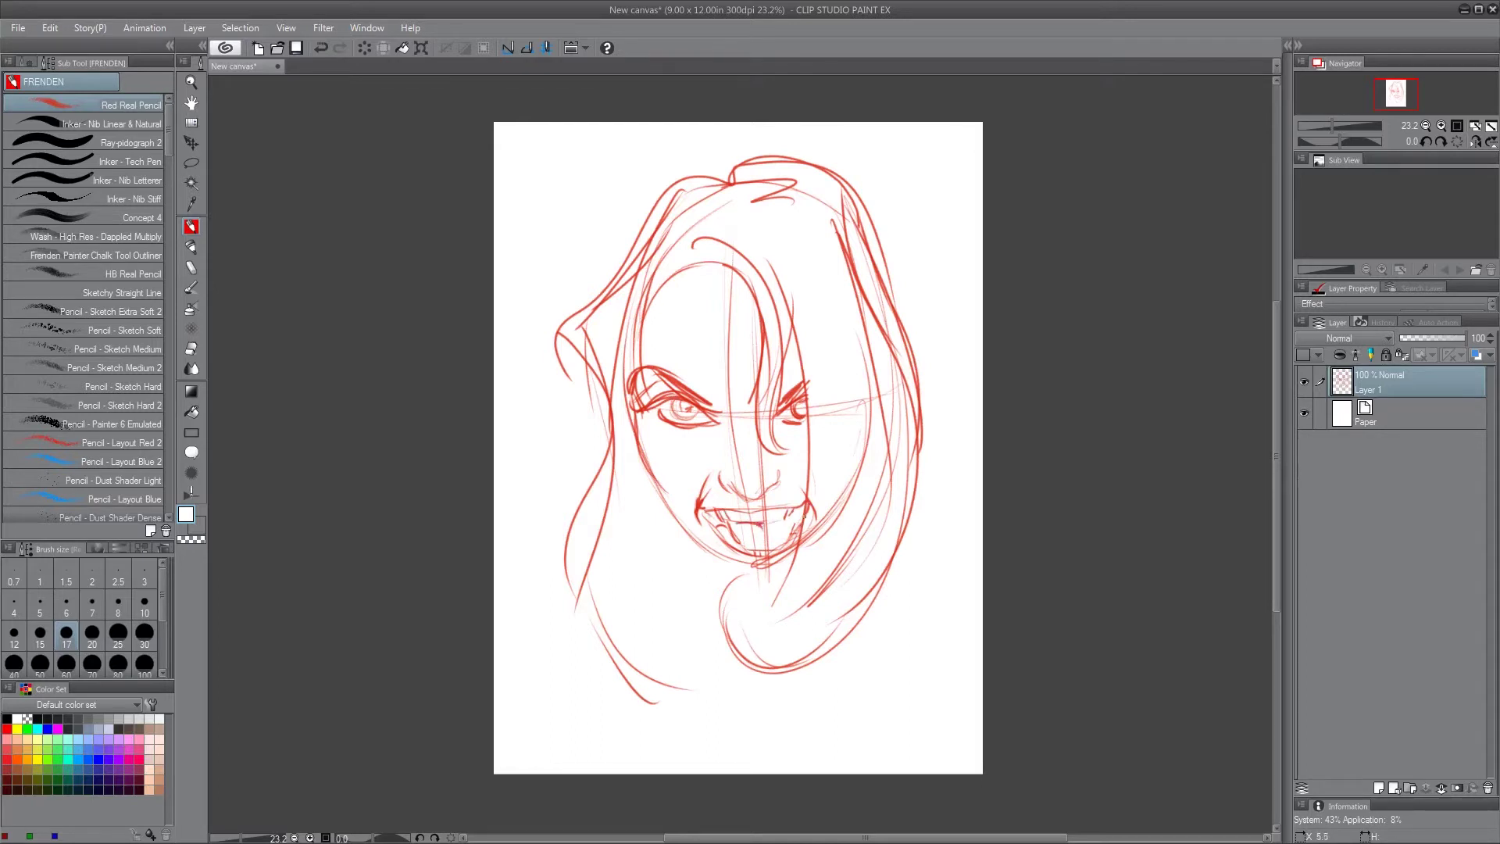
{"action": "mouse_move", "coordinate": [805, 530]}
{"action": "left_mouse_down"}
{"action": "mouse_move", "coordinate": [742, 564]}
{"action": "mouse_move", "coordinate": [776, 562]}
{"action": "mouse_move", "coordinate": [801, 537]}
{"action": "mouse_move", "coordinate": [750, 560]}
{"action": "mouse_move", "coordinate": [768, 562]}
{"action": "left_mouse_up"}
Enlarge the pencil and thicken the lower lip and mouth outline with heavy strokes
{"action": "key", "text": "bracketright"}
{"action": "key", "text": "bracketright"}
{"action": "key", "text": "bracketright"}
{"action": "key", "text": "bracketright"}
{"action": "key", "text": "bracketright"}
{"action": "left_click_drag", "start_coordinate": [714, 536], "coordinate": [739, 564]}
{"action": "left_click_drag", "start_coordinate": [733, 558], "coordinate": [768, 569]}
{"action": "left_click_drag", "start_coordinate": [813, 509], "coordinate": [752, 574]}
{"action": "left_click_drag", "start_coordinate": [700, 506], "coordinate": [801, 508]}
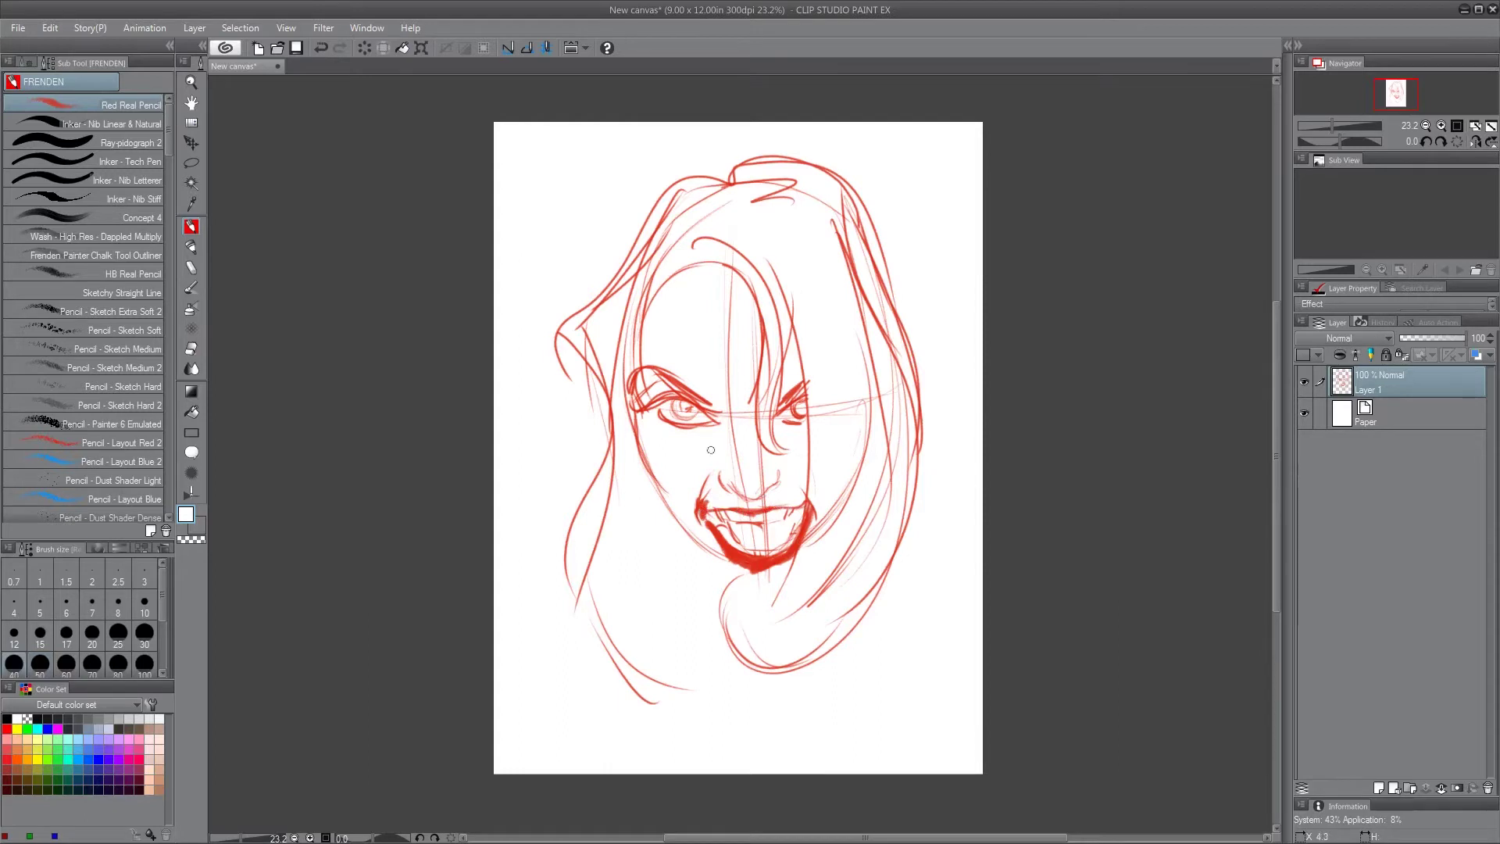
Reduce the pencil size to 25 and draw the jawline and chin beneath the mouth
{"action": "key", "text": "bracketleft"}
{"action": "key", "text": "bracketleft"}
{"action": "left_click_drag", "start_coordinate": [663, 493], "coordinate": [709, 567]}
{"action": "left_click_drag", "start_coordinate": [724, 578], "coordinate": [775, 591]}
Flip the canvas view horizontally and strengthen the jaw, cheek and adjoining hair lines
{"action": "left_click", "coordinate": [1479, 142]}
{"action": "mouse_move", "coordinate": [847, 411]}
{"action": "left_mouse_down"}
{"action": "mouse_move", "coordinate": [769, 571]}
{"action": "mouse_move", "coordinate": [720, 598]}
{"action": "left_mouse_up"}
{"action": "left_click_drag", "start_coordinate": [673, 400], "coordinate": [712, 618]}
{"action": "left_click_drag", "start_coordinate": [679, 539], "coordinate": [727, 620]}
{"action": "left_click_drag", "start_coordinate": [672, 538], "coordinate": [735, 646]}
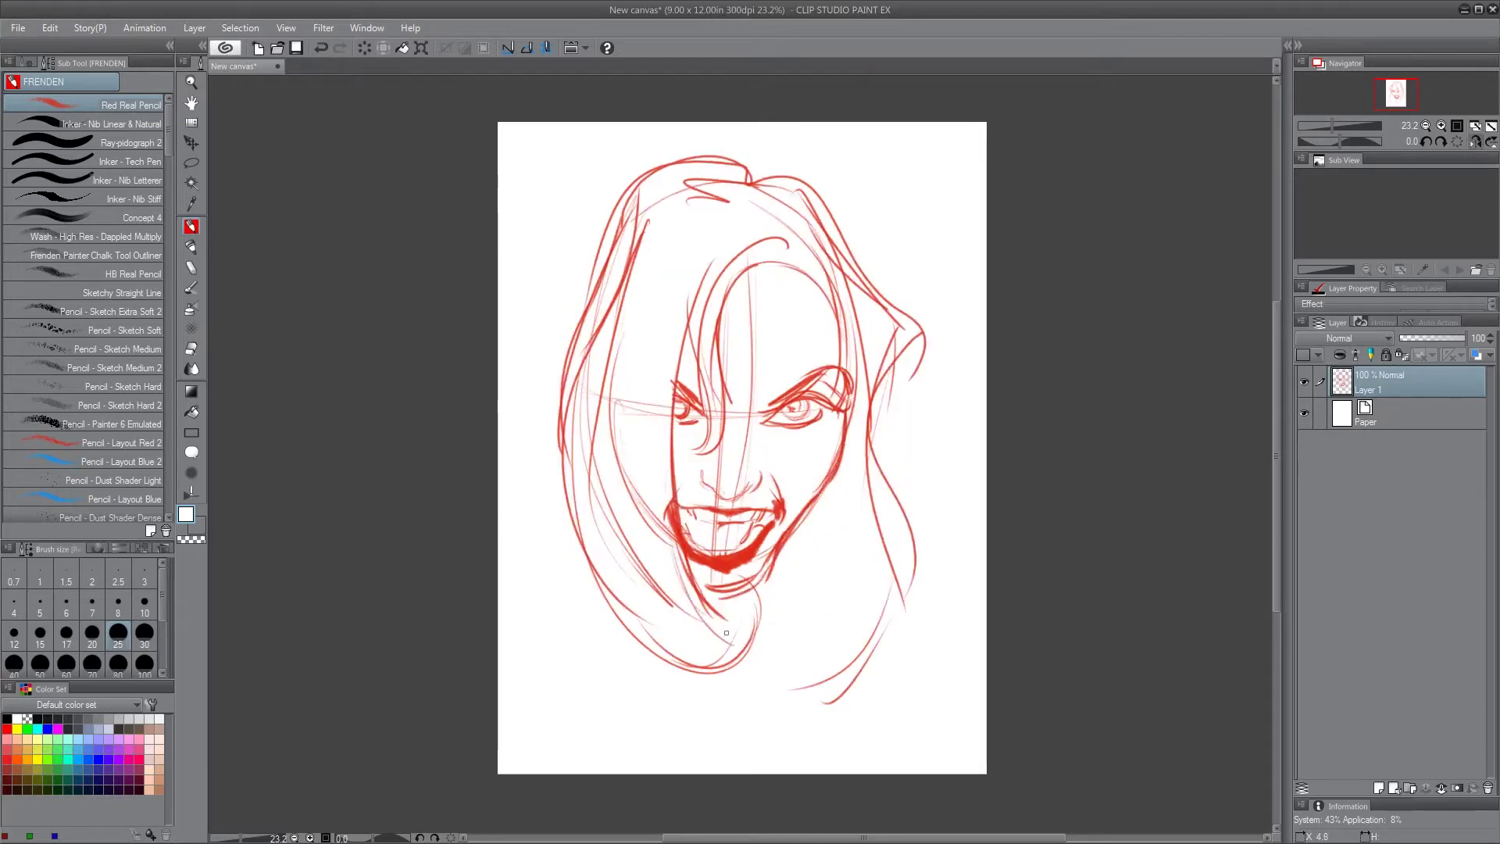
{"action": "left_click_drag", "start_coordinate": [625, 489], "coordinate": [670, 589]}
Check the sketch upside down and restore the canvas view to its original orientation
{"action": "left_click", "coordinate": [1491, 143]}
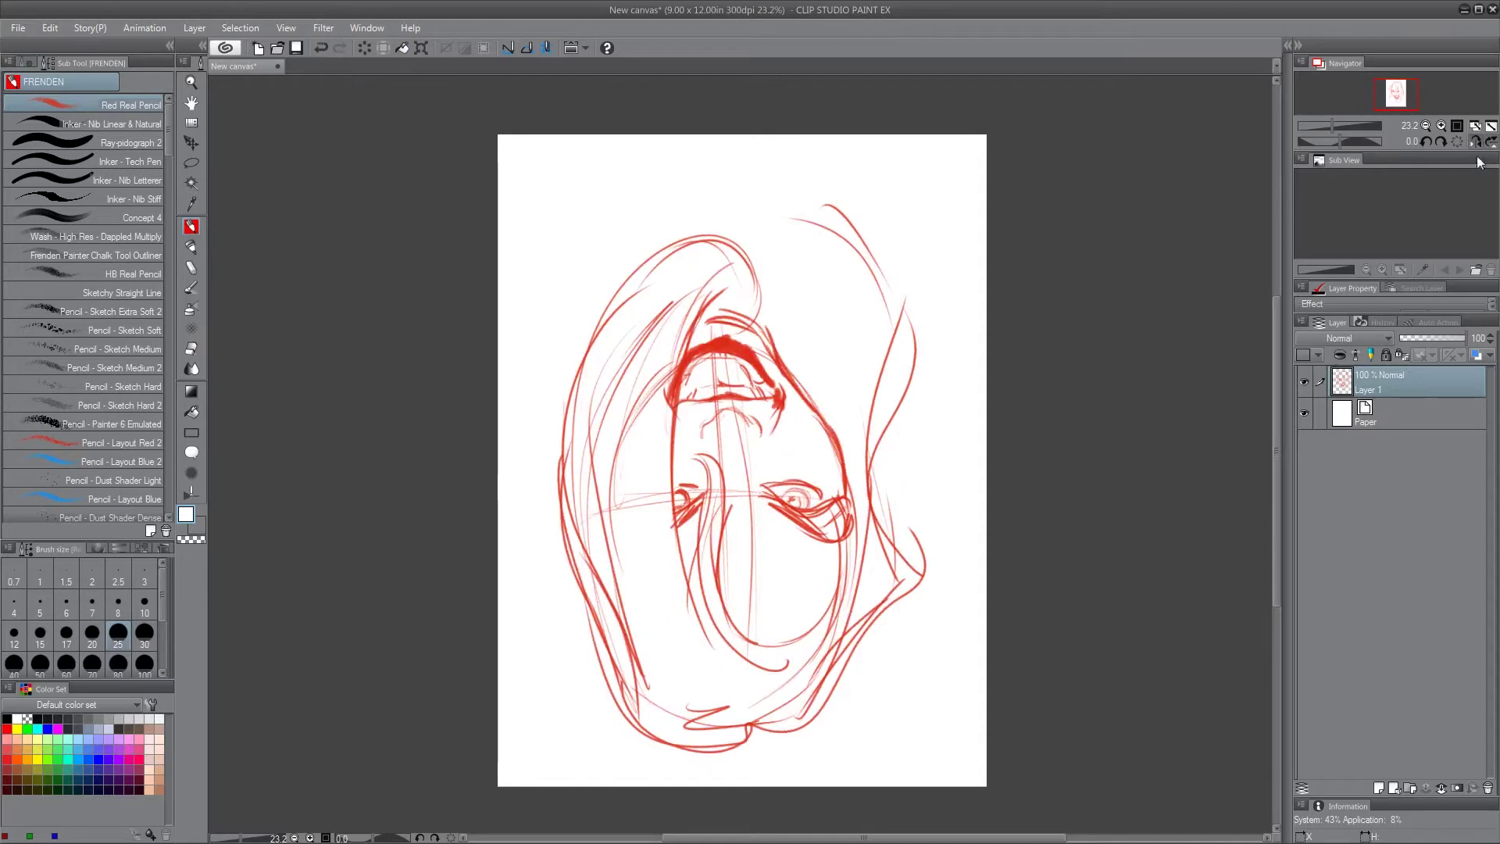
{"action": "left_click", "coordinate": [1491, 143]}
{"action": "left_click", "coordinate": [1476, 143]}
Darken the cheek and jaw contour, the iris, the nostril and the fangs
{"action": "left_click_drag", "start_coordinate": [633, 315], "coordinate": [684, 546]}
{"action": "left_click_drag", "start_coordinate": [685, 491], "coordinate": [720, 578]}
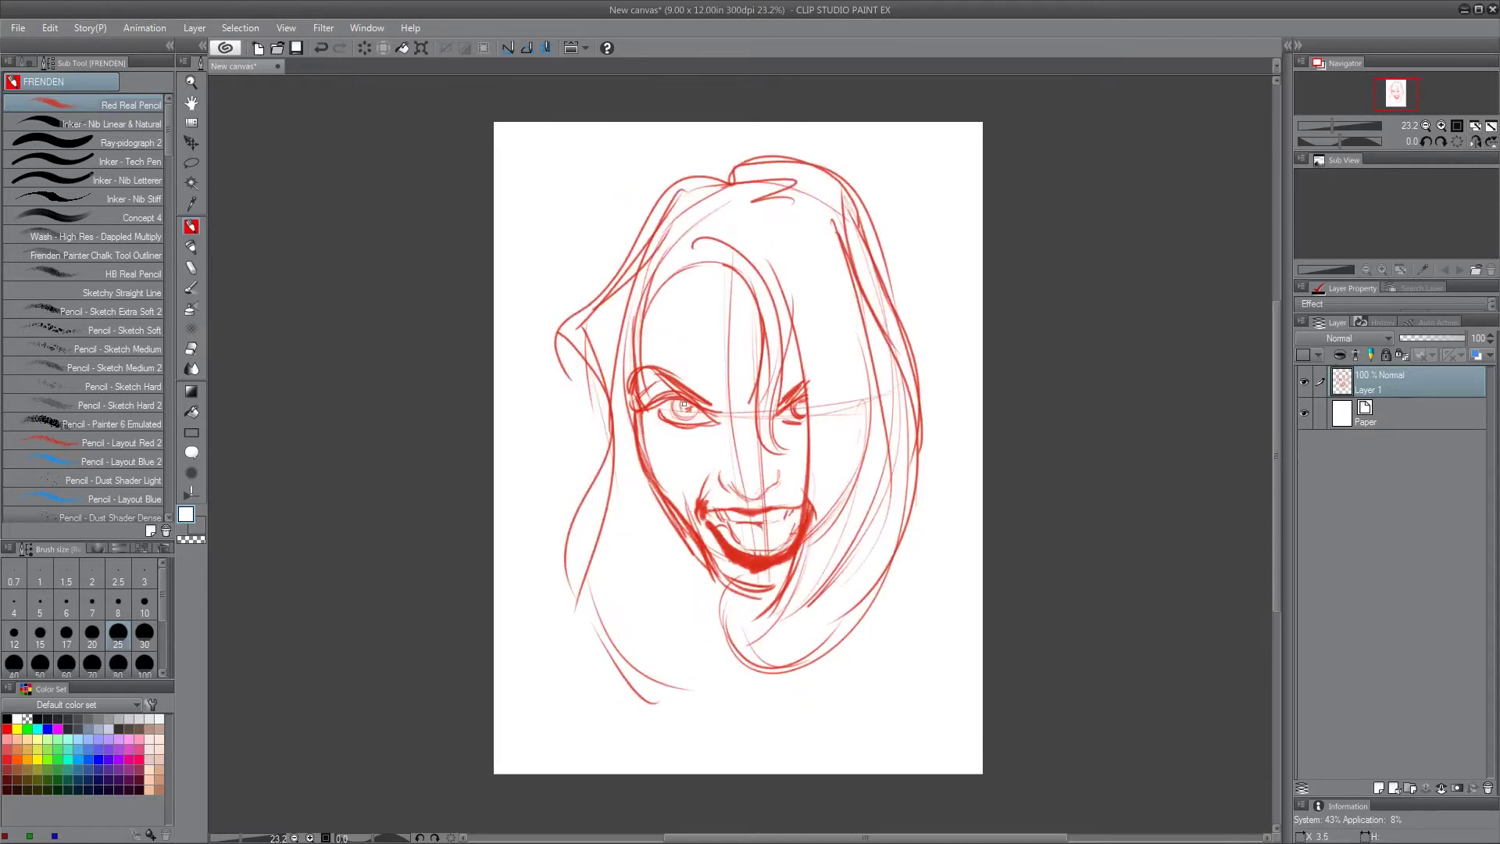
{"action": "mouse_move", "coordinate": [687, 406]}
{"action": "left_mouse_down"}
{"action": "mouse_move", "coordinate": [661, 403]}
{"action": "mouse_move", "coordinate": [726, 414]}
{"action": "mouse_move", "coordinate": [708, 479]}
{"action": "left_mouse_up"}
{"action": "mouse_move", "coordinate": [786, 510]}
{"action": "left_mouse_down"}
{"action": "mouse_move", "coordinate": [762, 526]}
{"action": "mouse_move", "coordinate": [800, 513]}
{"action": "left_mouse_up"}
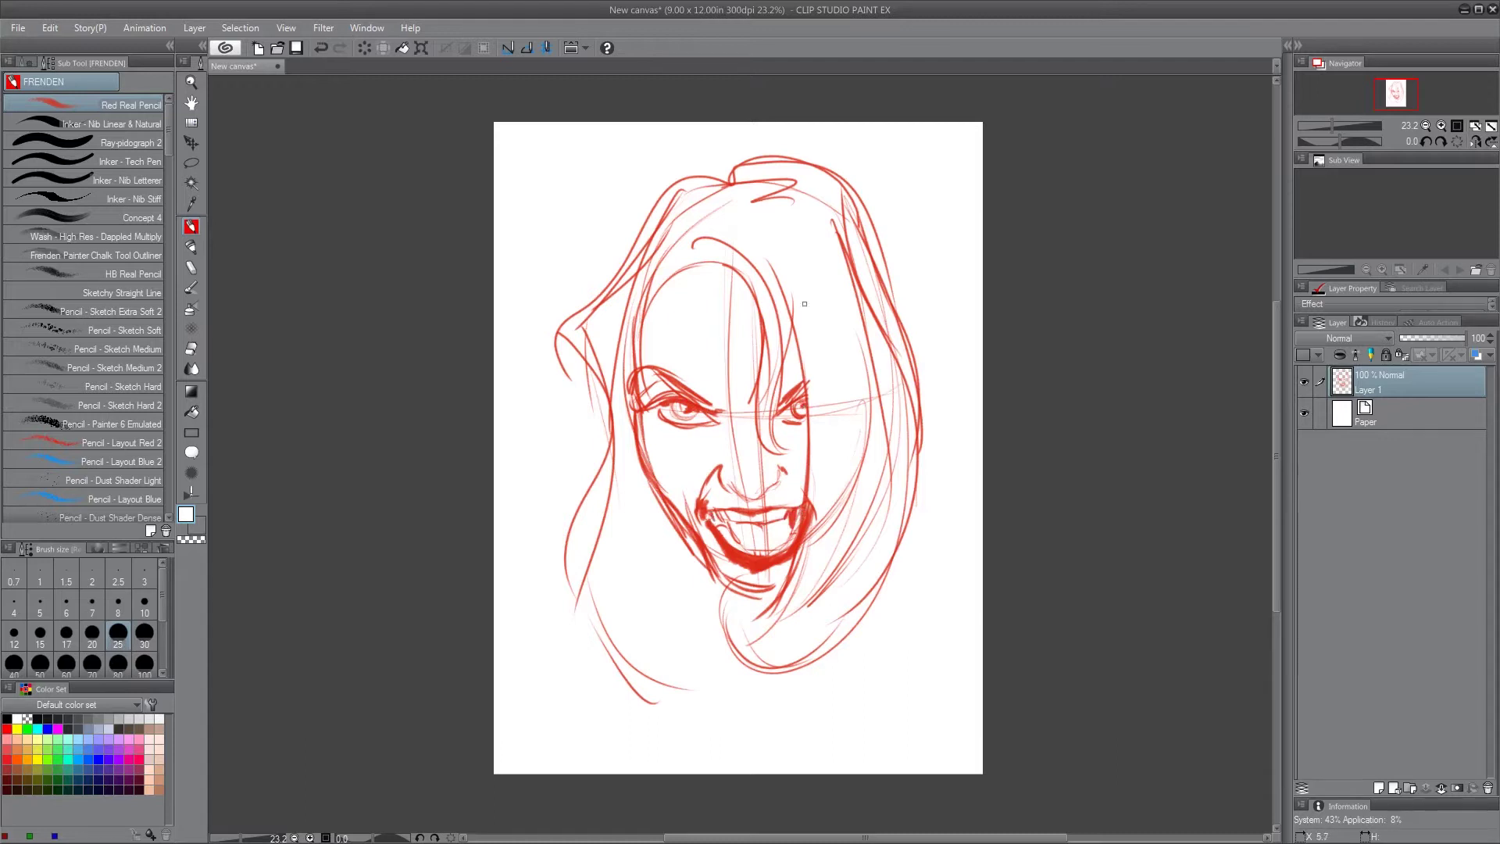
Add long hair strands on both sides of the face, ending the viewer's-left lock in a curl
{"action": "mouse_move", "coordinate": [808, 301]}
{"action": "left_mouse_down"}
{"action": "mouse_move", "coordinate": [836, 397]}
{"action": "mouse_move", "coordinate": [855, 310]}
{"action": "left_mouse_up"}
{"action": "mouse_move", "coordinate": [608, 273]}
{"action": "left_mouse_down"}
{"action": "mouse_move", "coordinate": [562, 328]}
{"action": "mouse_move", "coordinate": [602, 450]}
{"action": "mouse_move", "coordinate": [625, 688]}
{"action": "mouse_move", "coordinate": [694, 680]}
{"action": "left_mouse_up"}
{"action": "left_click_drag", "start_coordinate": [661, 507], "coordinate": [679, 605]}
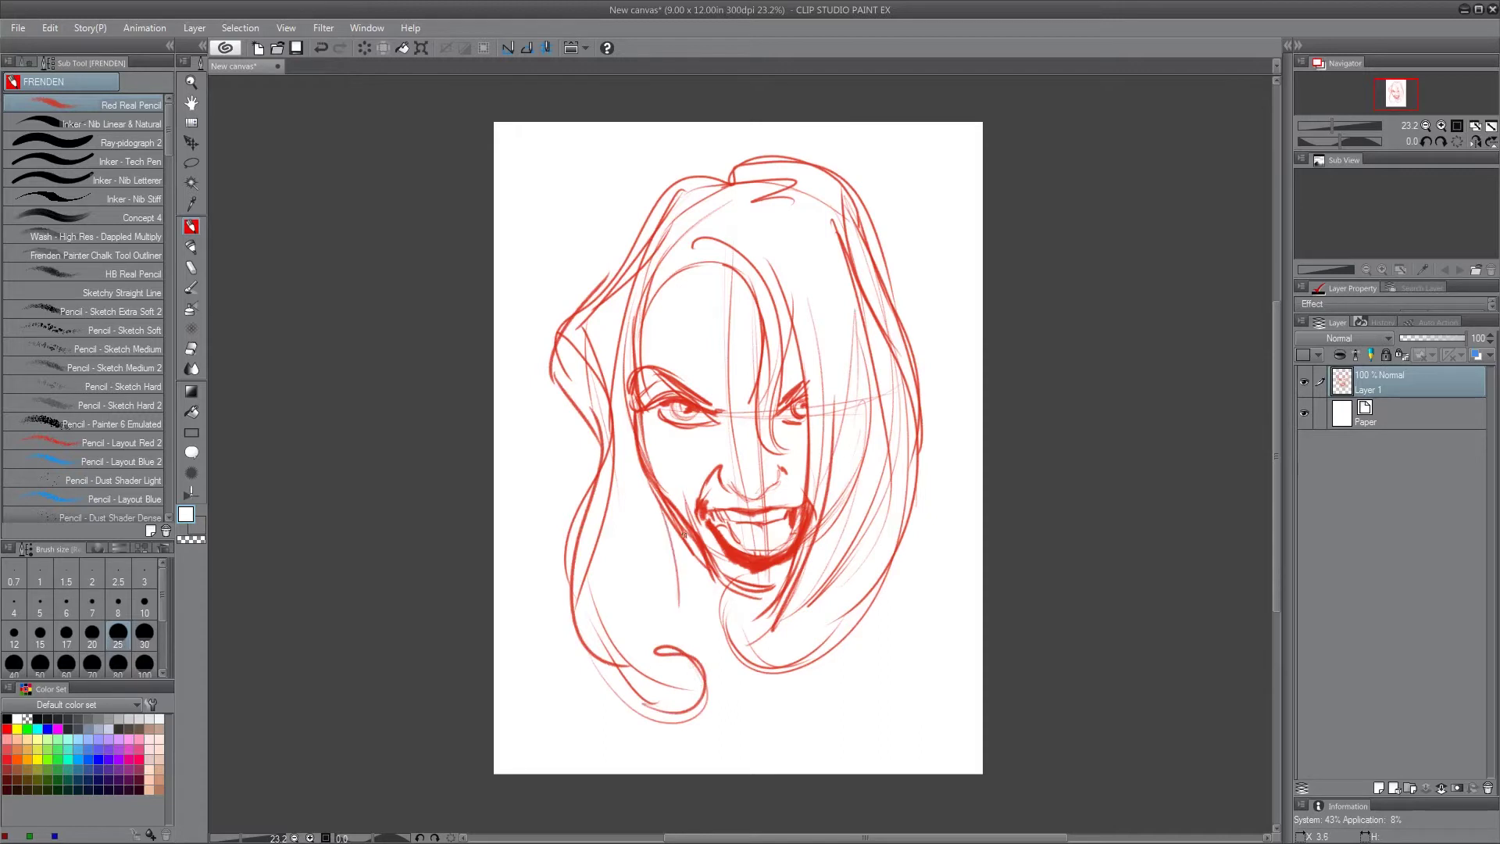
Sketch the neck below the jaw and the viewer's-right shoulder with rough collar strokes
{"action": "left_click_drag", "start_coordinate": [665, 510], "coordinate": [731, 638]}
{"action": "left_click_drag", "start_coordinate": [686, 536], "coordinate": [735, 658]}
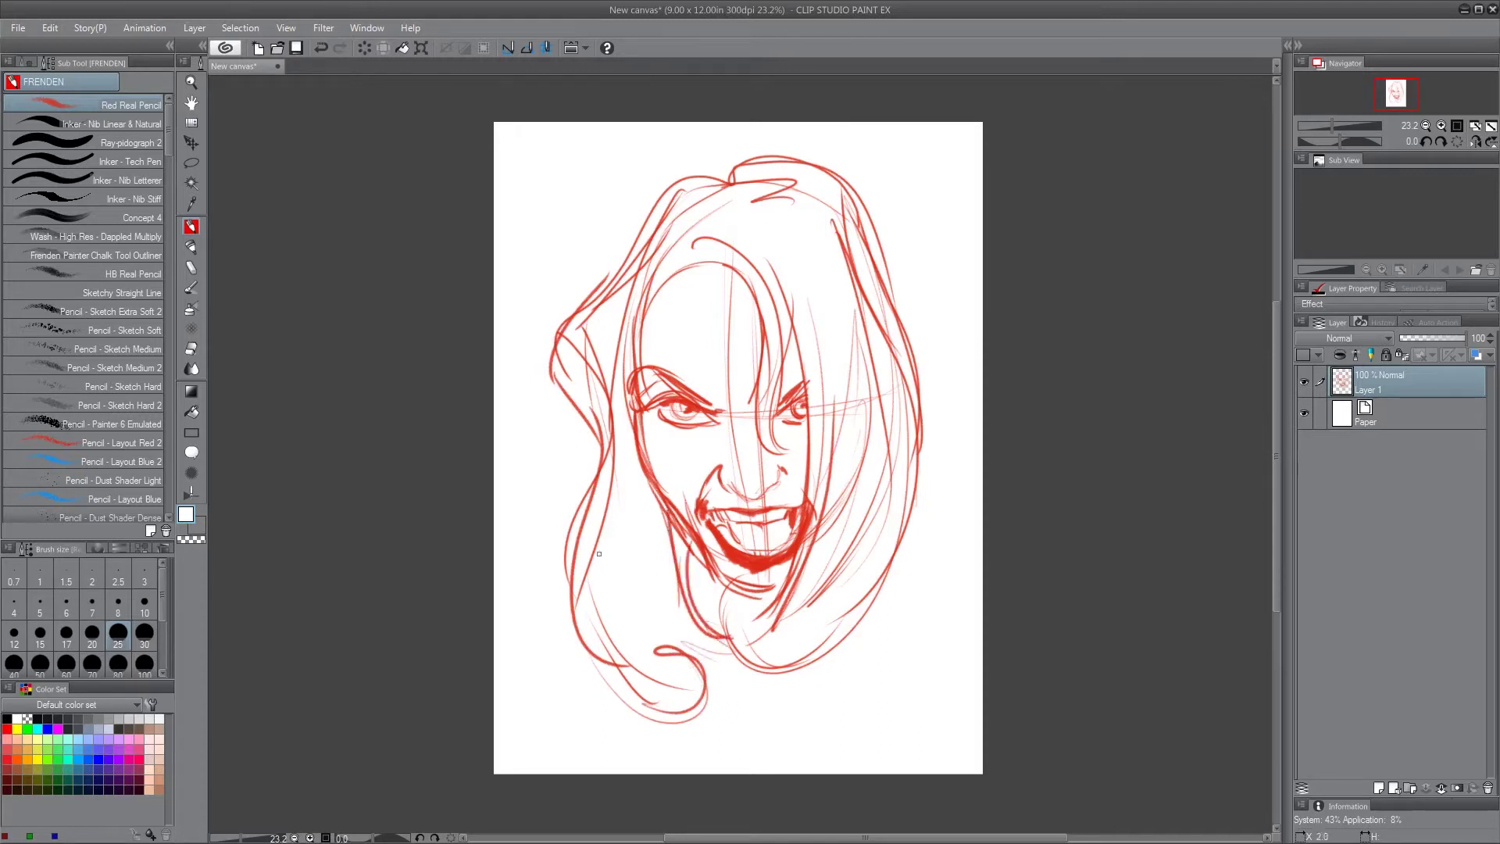
{"action": "mouse_move", "coordinate": [919, 551]}
{"action": "left_mouse_down"}
{"action": "mouse_move", "coordinate": [896, 596]}
{"action": "mouse_move", "coordinate": [981, 711]}
{"action": "left_mouse_up"}
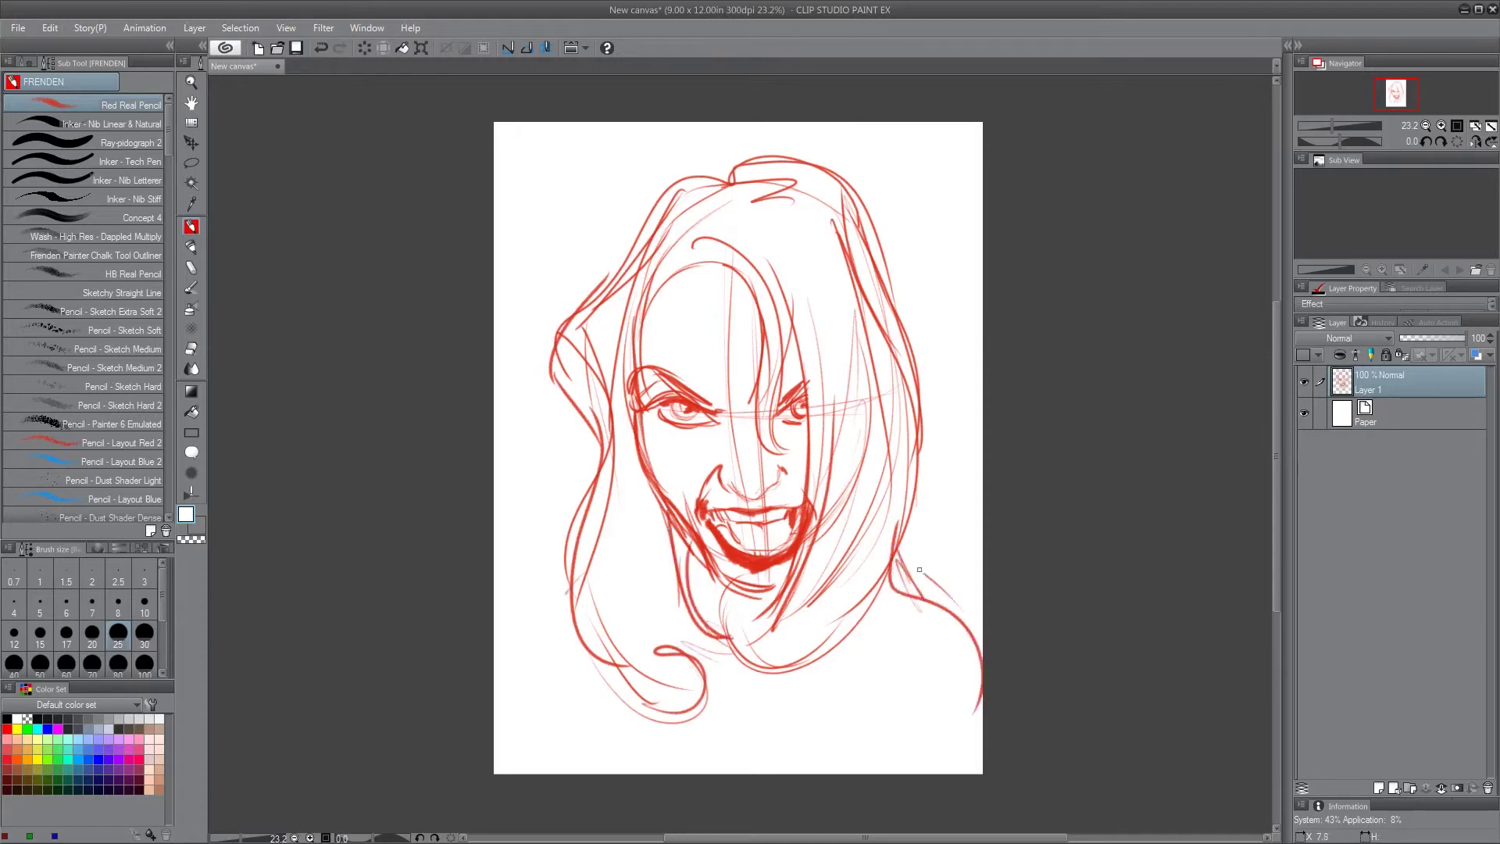
{"action": "mouse_move", "coordinate": [898, 523]}
{"action": "left_mouse_down"}
{"action": "mouse_move", "coordinate": [977, 582]}
{"action": "mouse_move", "coordinate": [939, 529]}
{"action": "left_mouse_up"}
Create a new layer and sketch light curved strokes beside the hair near the page's right edge
{"action": "key", "text": "ctrl+shift+n"}
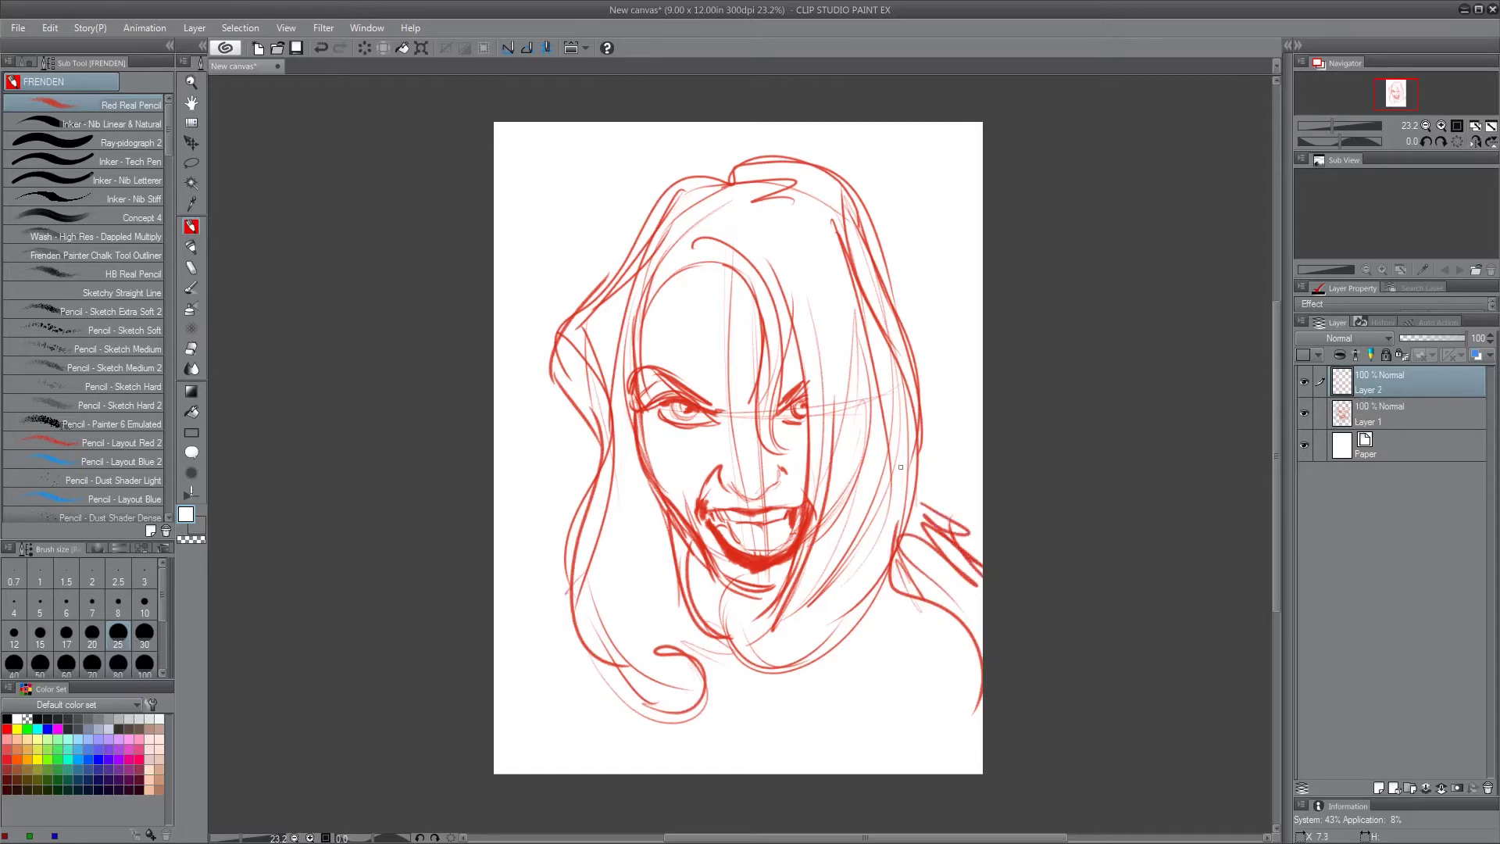
{"action": "left_click_drag", "start_coordinate": [898, 232], "coordinate": [930, 259]}
{"action": "mouse_move", "coordinate": [964, 258]}
{"action": "left_mouse_down"}
{"action": "mouse_move", "coordinate": [919, 352]}
{"action": "mouse_move", "coordinate": [982, 438]}
{"action": "left_mouse_up"}
{"action": "left_click_drag", "start_coordinate": [939, 289], "coordinate": [952, 403]}
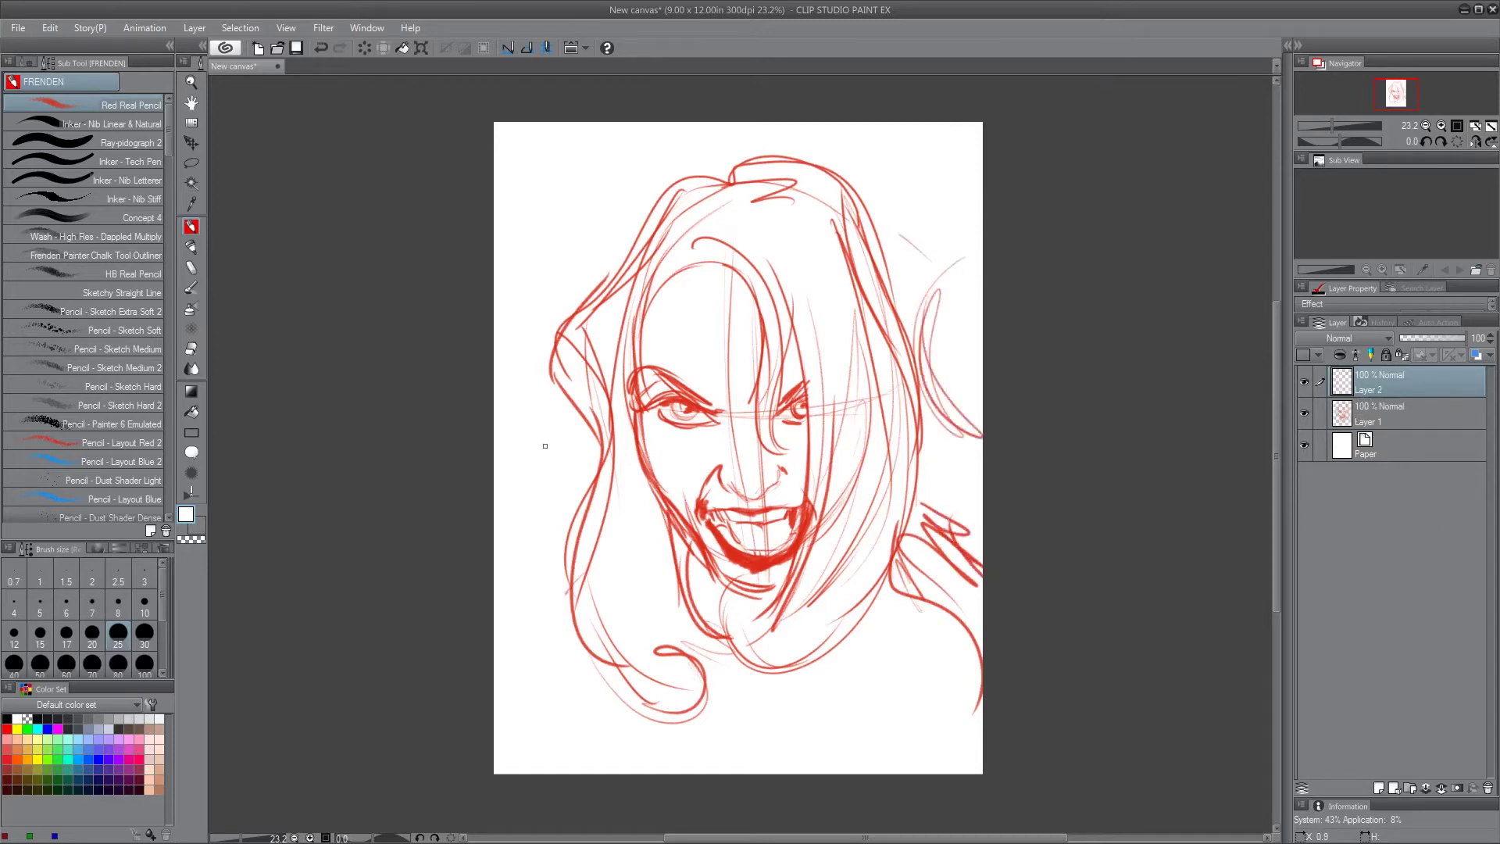
{"action": "left_click_drag", "start_coordinate": [539, 447], "coordinate": [640, 516]}
{"action": "left_click_drag", "start_coordinate": [566, 412], "coordinate": [626, 467]}
{"action": "key", "text": "ctrl+z"}
{"action": "key", "text": "ctrl+z"}
{"action": "key", "text": "ctrl+z"}
{"action": "key", "text": "ctrl+t"}
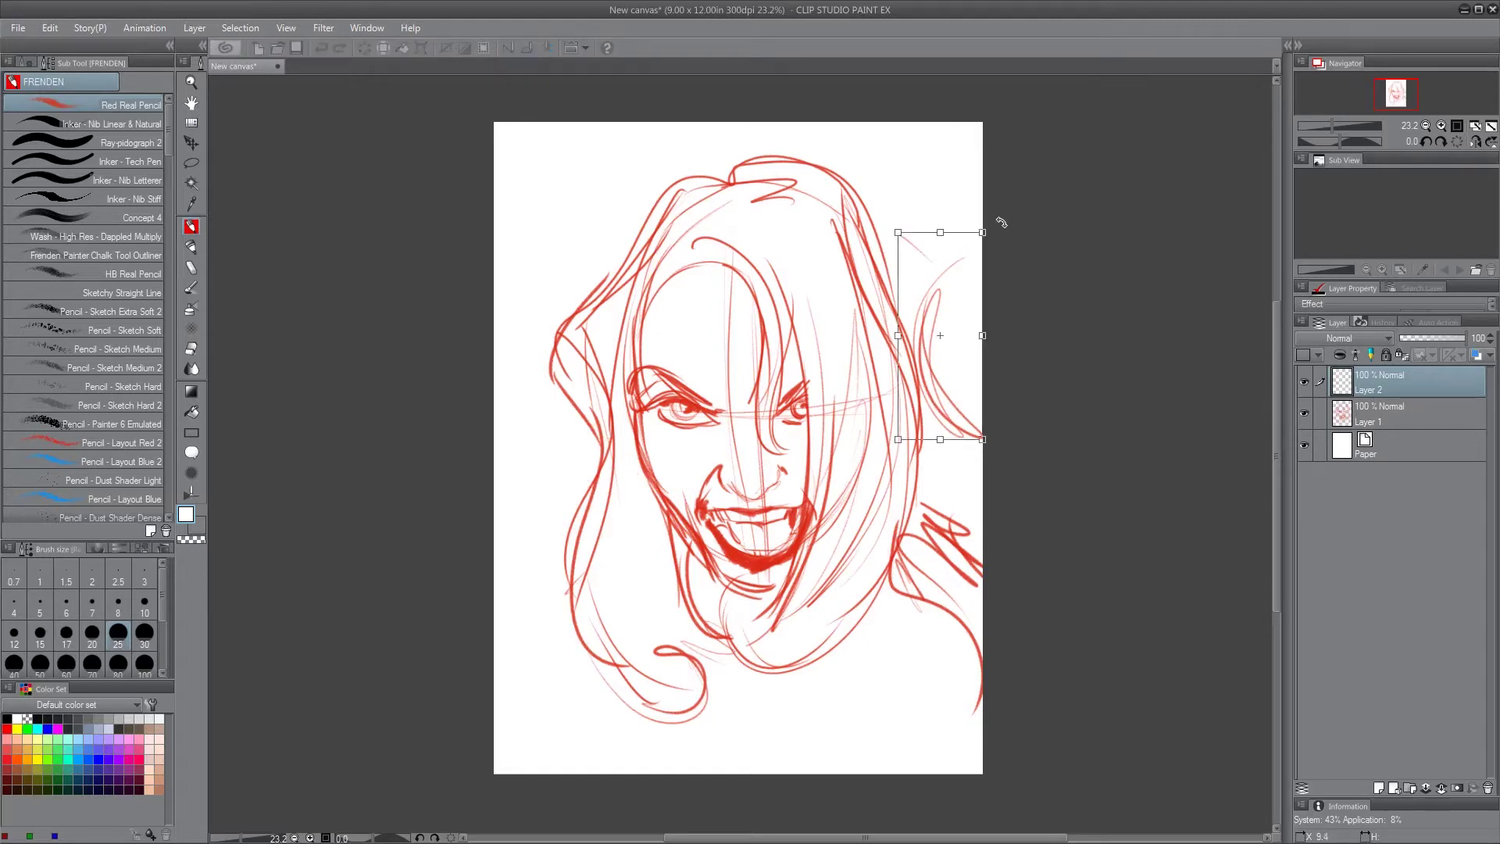
{"action": "key", "text": "Return"}
Scale down the portrait on Layer 1 and move it up toward the page's upper right
{"action": "left_click", "coordinate": [1399, 414]}
{"action": "key", "text": "ctrl+t"}
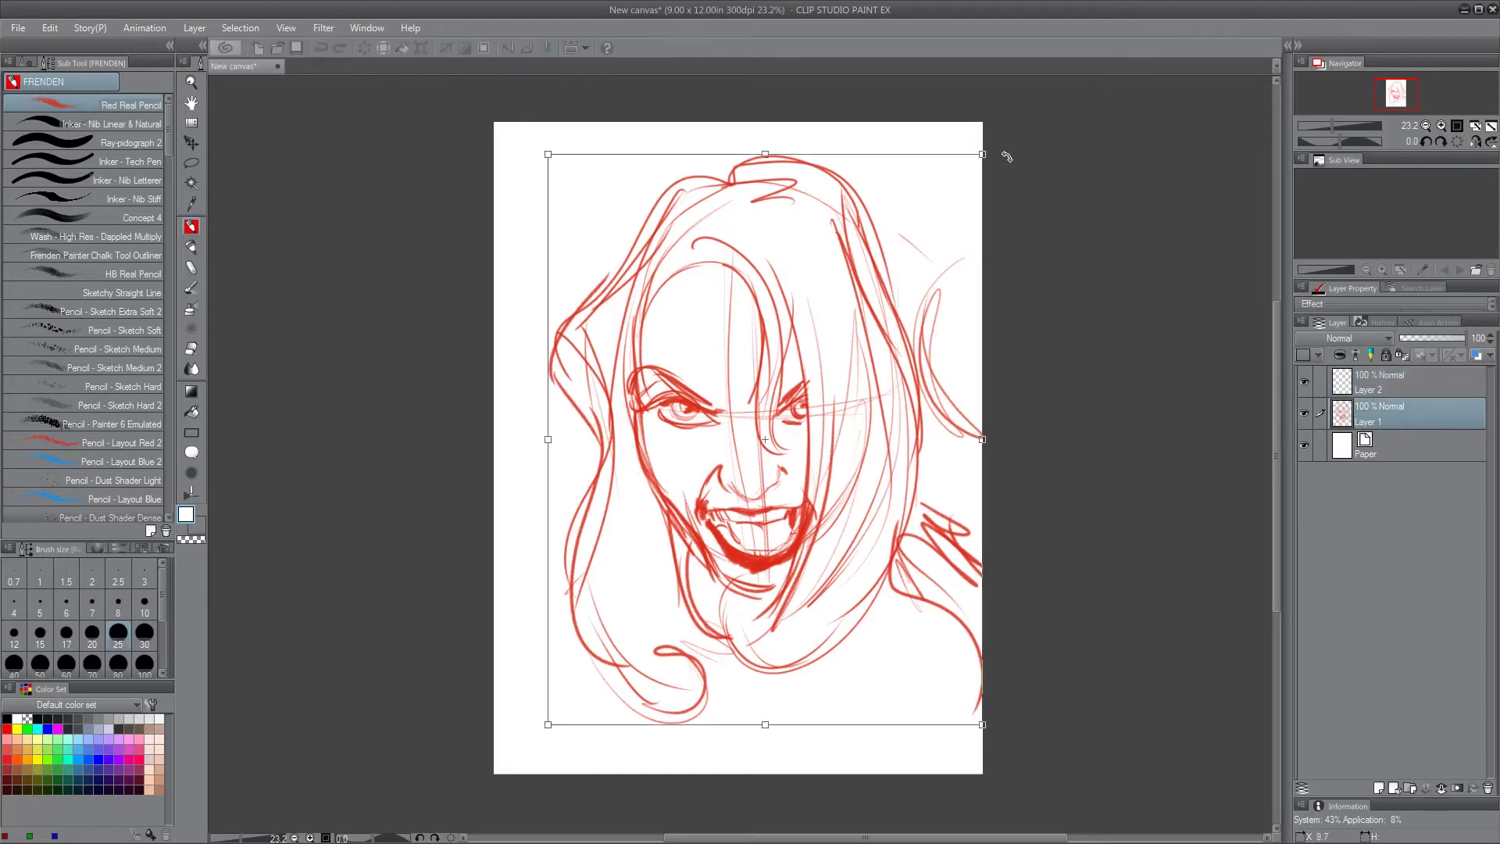
{"action": "left_click_drag", "start_coordinate": [983, 152], "coordinate": [916, 247]}
{"action": "left_click_drag", "start_coordinate": [835, 375], "coordinate": [881, 296]}
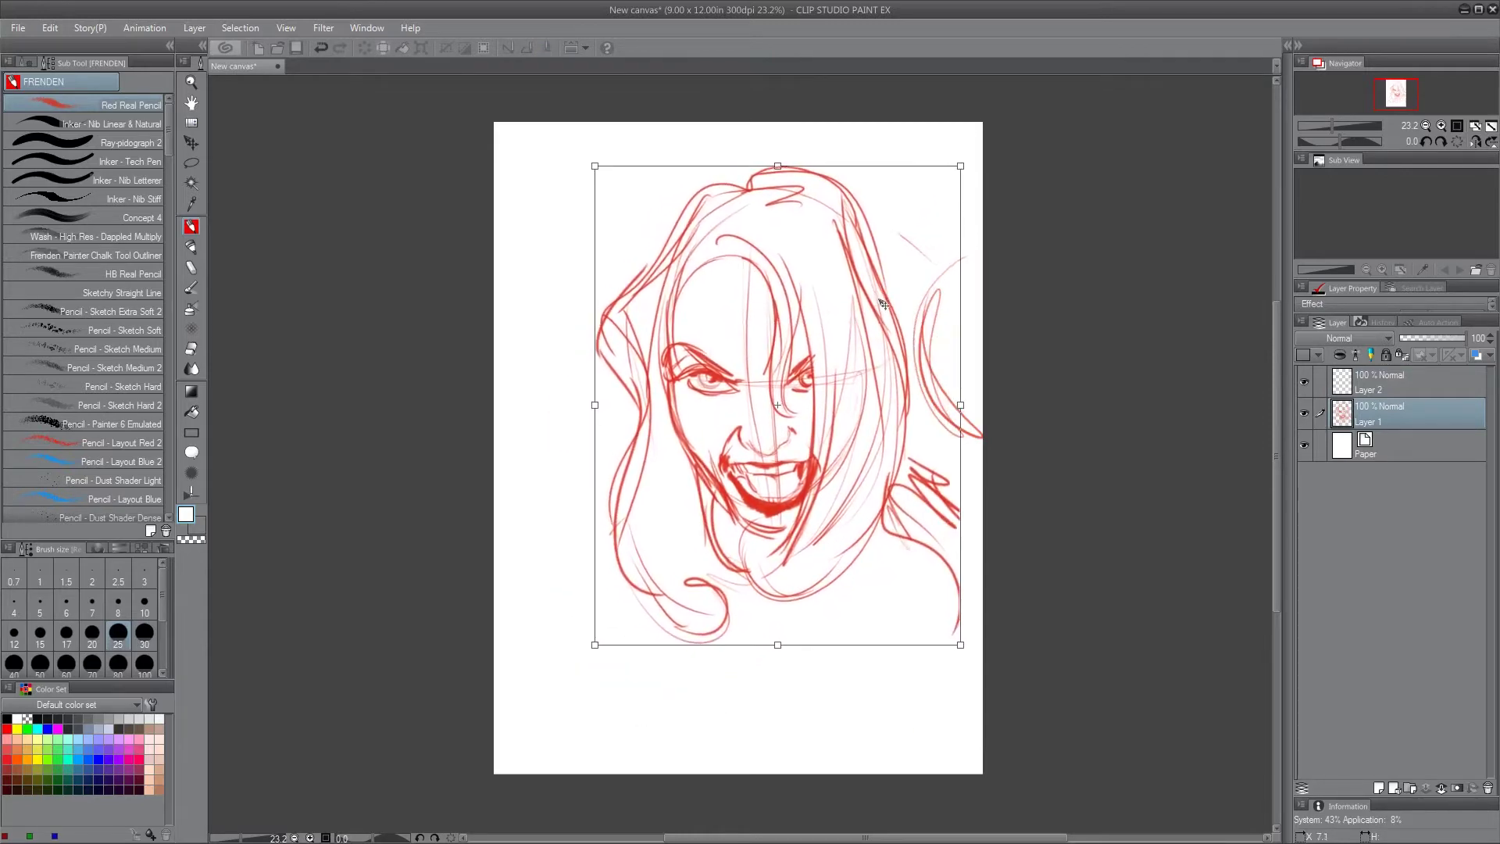
{"action": "key", "text": "Return"}
On Layer 2, sketch the blocky palm of a raised hand beside the face and its first extended finger
{"action": "left_click", "coordinate": [1380, 383]}
{"action": "left_click_drag", "start_coordinate": [565, 408], "coordinate": [611, 466]}
{"action": "left_click_drag", "start_coordinate": [552, 397], "coordinate": [533, 422]}
{"action": "mouse_move", "coordinate": [573, 482]}
{"action": "left_mouse_down"}
{"action": "mouse_move", "coordinate": [559, 408]}
{"action": "mouse_move", "coordinate": [597, 450]}
{"action": "left_mouse_up"}
{"action": "left_click_drag", "start_coordinate": [574, 500], "coordinate": [600, 485]}
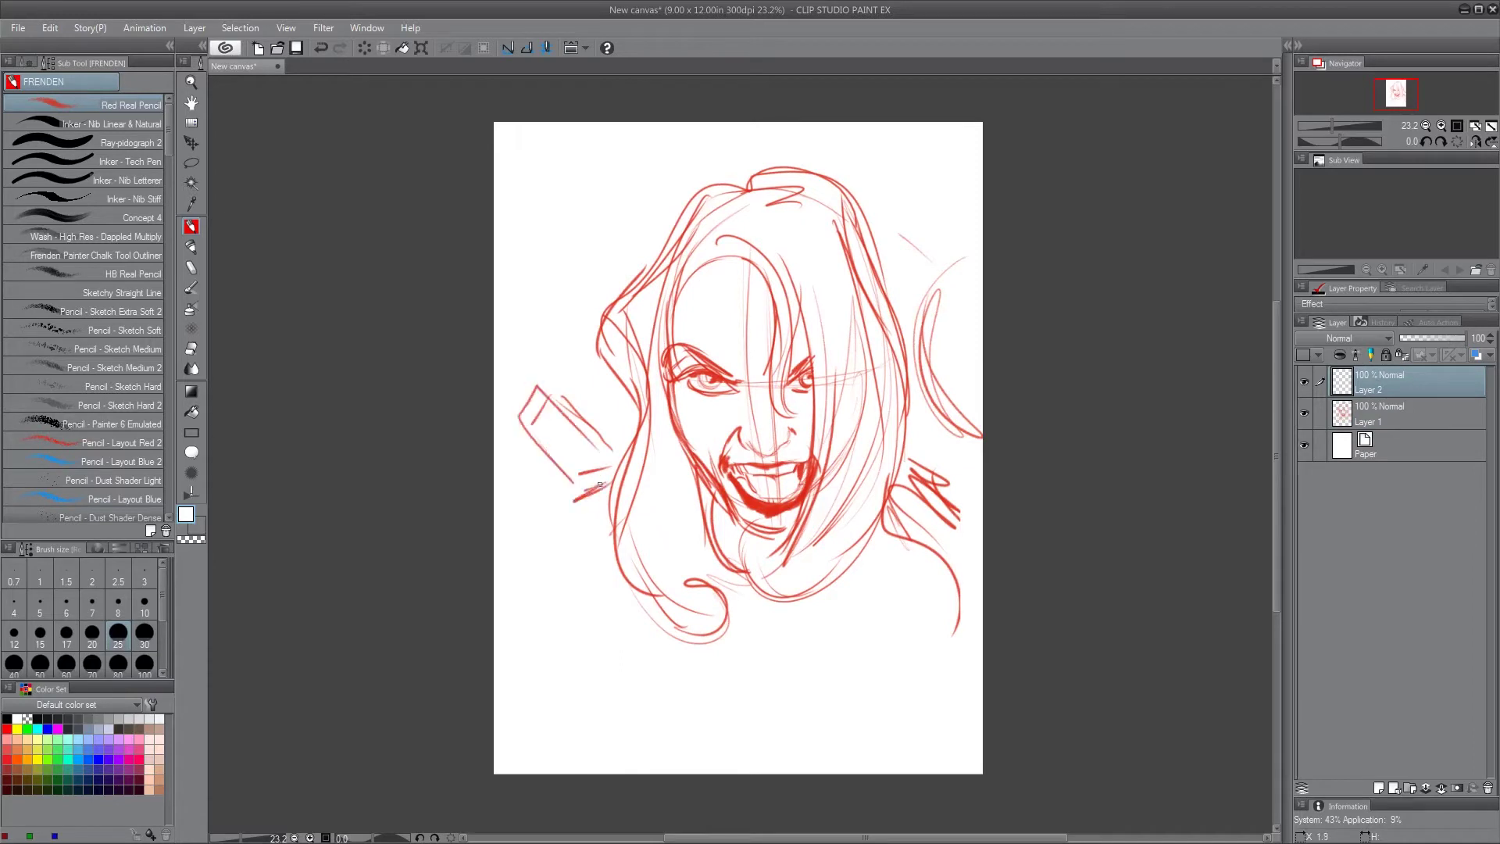
{"action": "mouse_move", "coordinate": [584, 433]}
{"action": "left_mouse_down"}
{"action": "mouse_move", "coordinate": [670, 414]}
{"action": "mouse_move", "coordinate": [689, 424]}
{"action": "mouse_move", "coordinate": [601, 464]}
{"action": "left_mouse_up"}
{"action": "left_click_drag", "start_coordinate": [614, 453], "coordinate": [673, 440]}
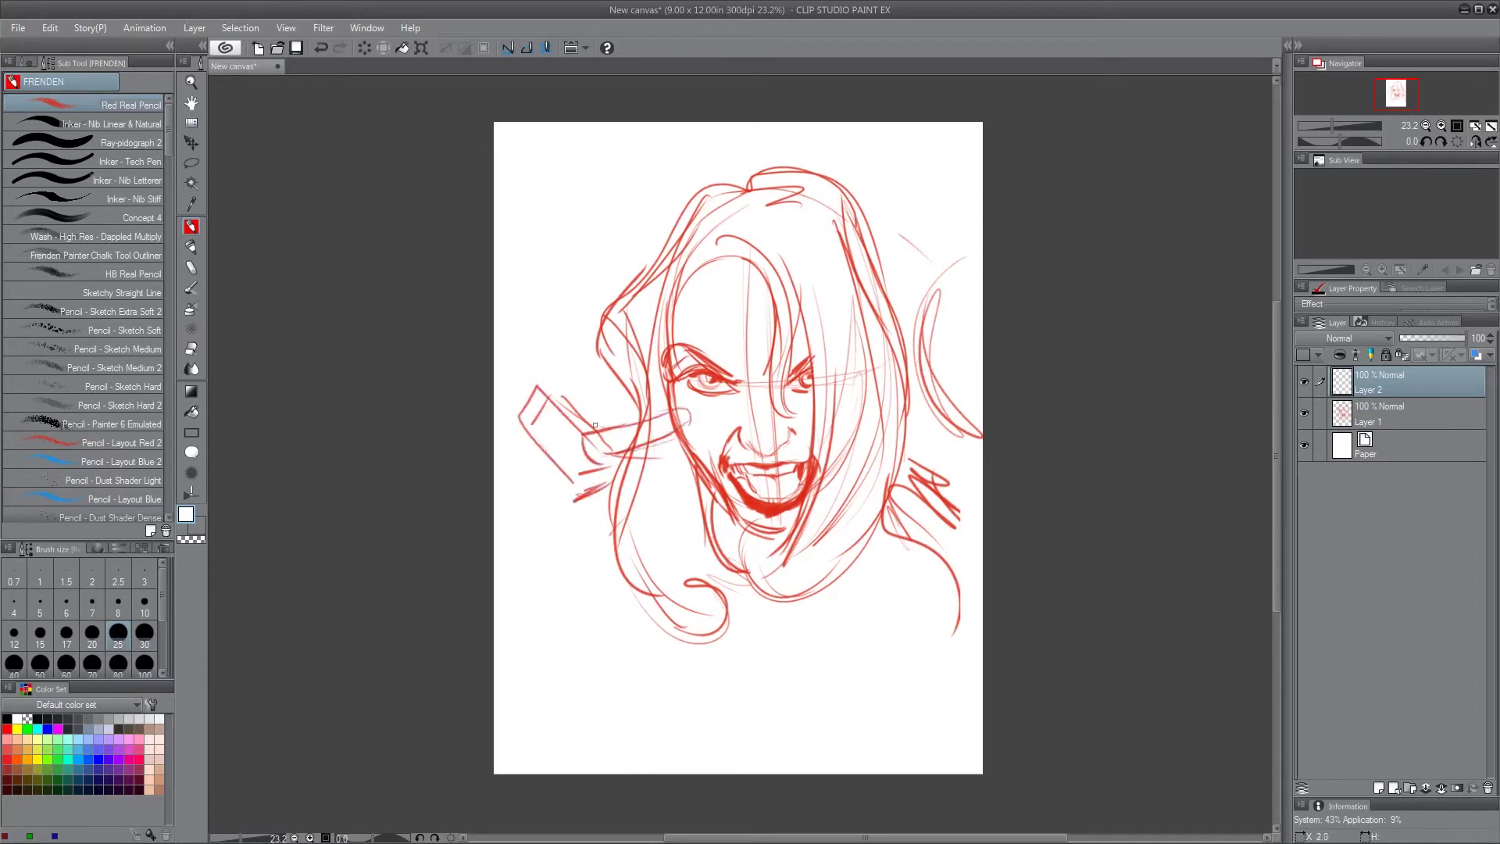
Draw the middle fingers of the raised hand over the hair and the upright little finger
{"action": "left_click_drag", "start_coordinate": [563, 411], "coordinate": [637, 342]}
{"action": "left_click_drag", "start_coordinate": [624, 369], "coordinate": [647, 342]}
{"action": "left_click_drag", "start_coordinate": [582, 416], "coordinate": [658, 347]}
{"action": "left_click_drag", "start_coordinate": [639, 339], "coordinate": [659, 351]}
{"action": "left_click_drag", "start_coordinate": [557, 411], "coordinate": [647, 337]}
{"action": "left_click_drag", "start_coordinate": [576, 428], "coordinate": [658, 338]}
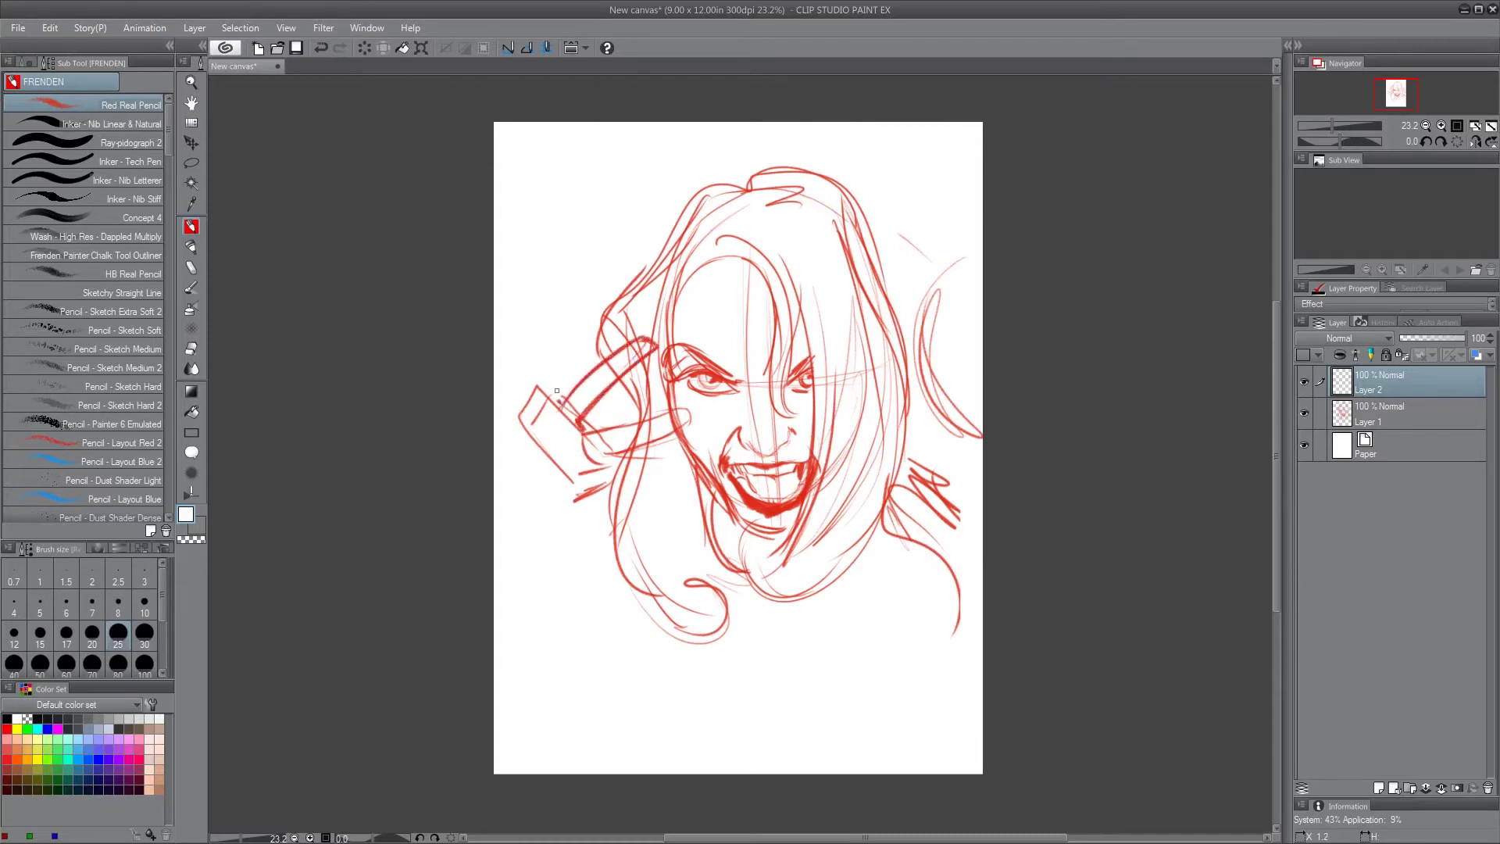
{"action": "mouse_move", "coordinate": [557, 389]}
{"action": "left_mouse_down"}
{"action": "mouse_move", "coordinate": [568, 316]}
{"action": "mouse_move", "coordinate": [561, 399]}
{"action": "mouse_move", "coordinate": [687, 401]}
{"action": "left_mouse_up"}
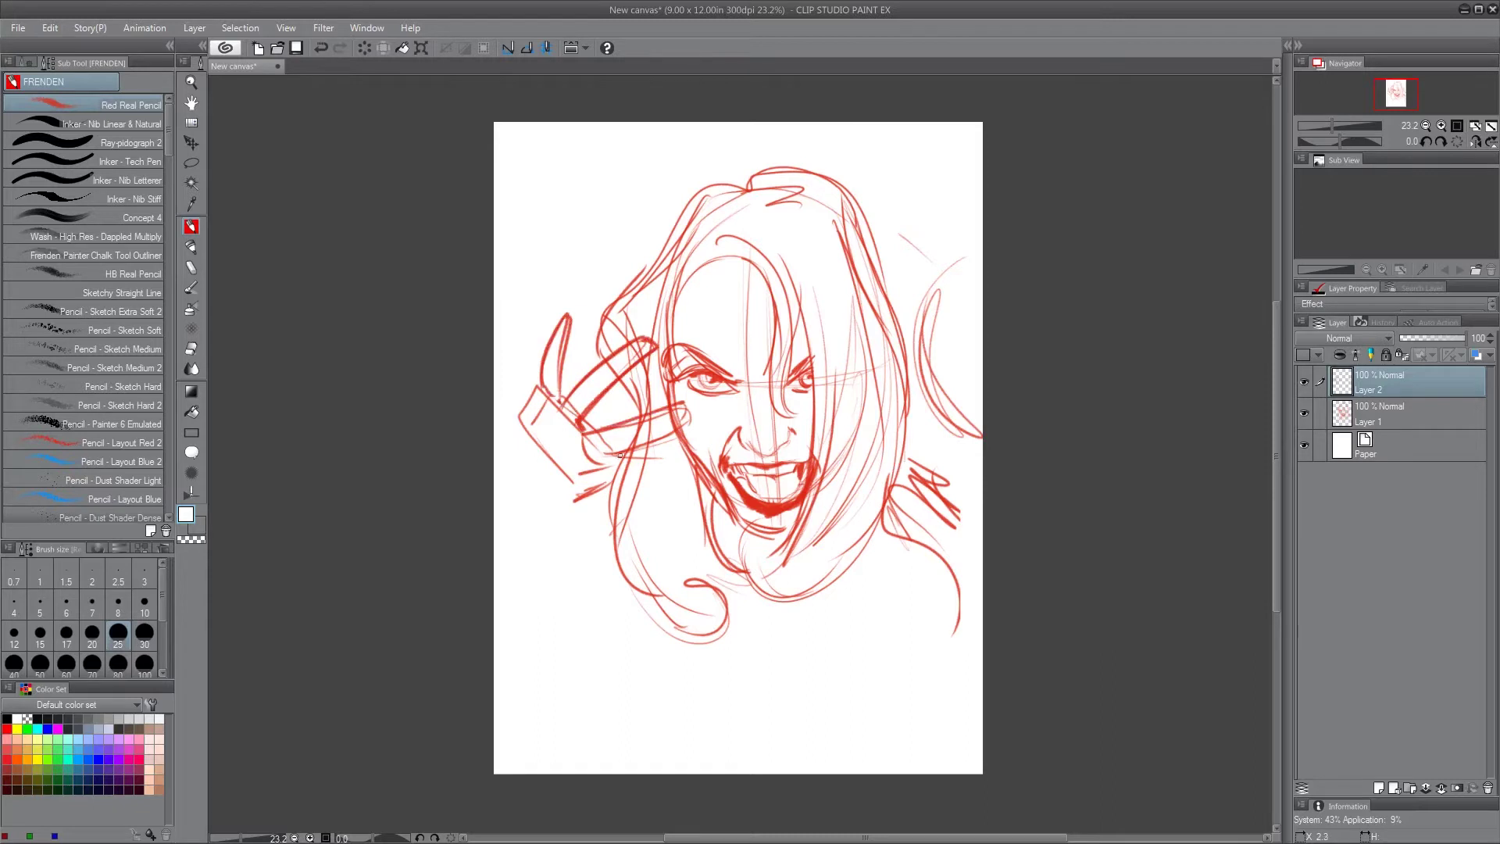
Define the hand's lower fingers reaching across the cheek toward the mouth
{"action": "mouse_move", "coordinate": [626, 459]}
{"action": "left_mouse_down"}
{"action": "mouse_move", "coordinate": [715, 469]}
{"action": "mouse_move", "coordinate": [713, 486]}
{"action": "mouse_move", "coordinate": [674, 489]}
{"action": "left_mouse_up"}
{"action": "mouse_move", "coordinate": [606, 427]}
{"action": "left_mouse_down"}
{"action": "mouse_move", "coordinate": [687, 401]}
{"action": "mouse_move", "coordinate": [664, 435]}
{"action": "mouse_move", "coordinate": [698, 400]}
{"action": "left_mouse_up"}
{"action": "mouse_move", "coordinate": [698, 400]}
{"action": "left_mouse_down"}
{"action": "mouse_move", "coordinate": [674, 428]}
{"action": "mouse_move", "coordinate": [633, 425]}
{"action": "mouse_move", "coordinate": [599, 458]}
{"action": "left_mouse_up"}
{"action": "left_click_drag", "start_coordinate": [633, 342], "coordinate": [597, 383]}
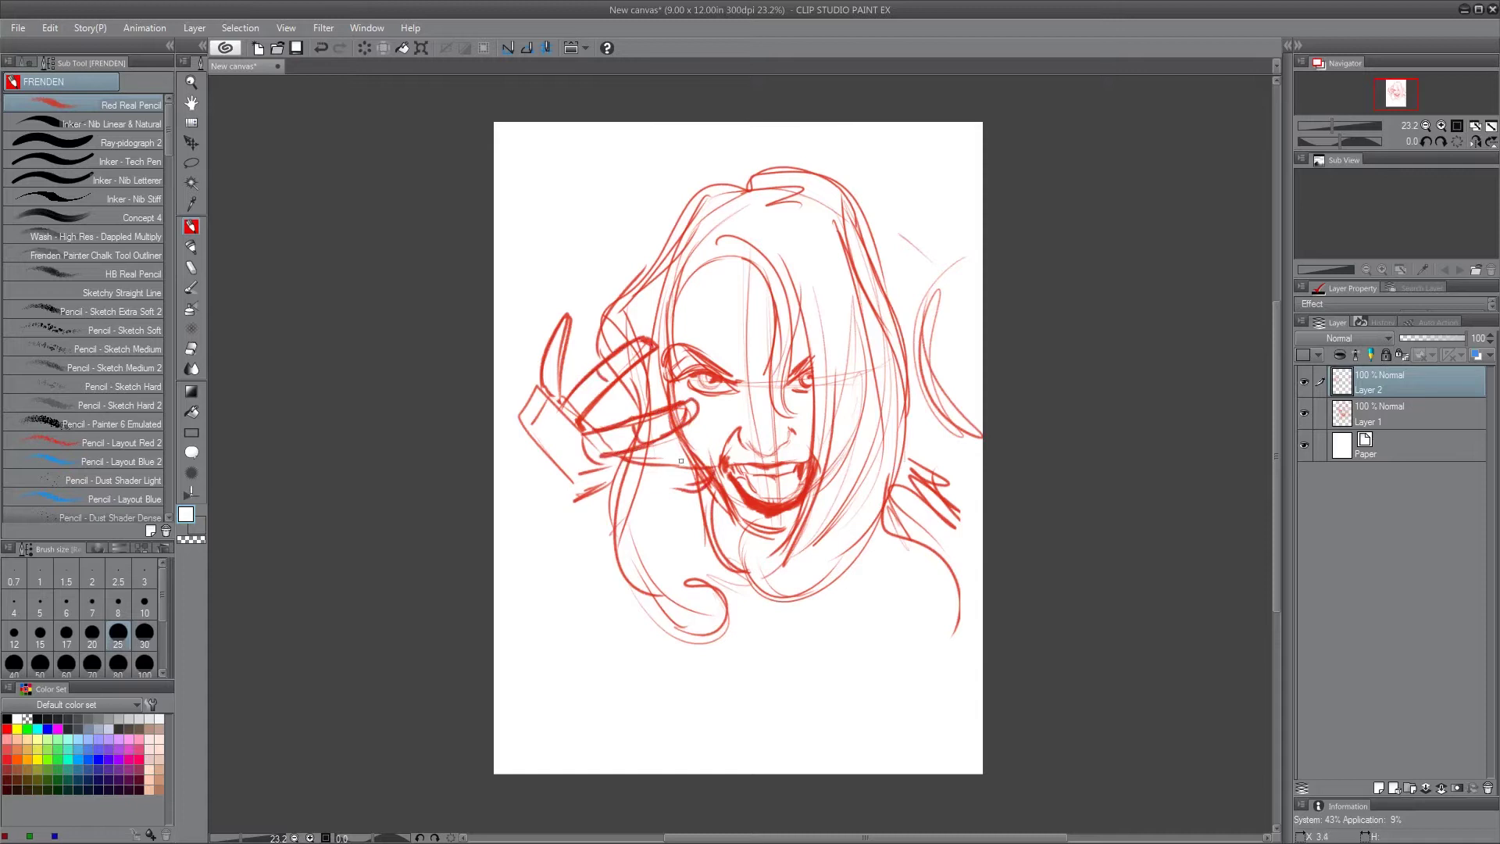
{"action": "mouse_move", "coordinate": [624, 465]}
{"action": "left_mouse_down"}
{"action": "mouse_move", "coordinate": [694, 468]}
{"action": "mouse_move", "coordinate": [707, 490]}
{"action": "mouse_move", "coordinate": [627, 485]}
{"action": "mouse_move", "coordinate": [583, 500]}
{"action": "mouse_move", "coordinate": [532, 460]}
{"action": "left_mouse_up"}
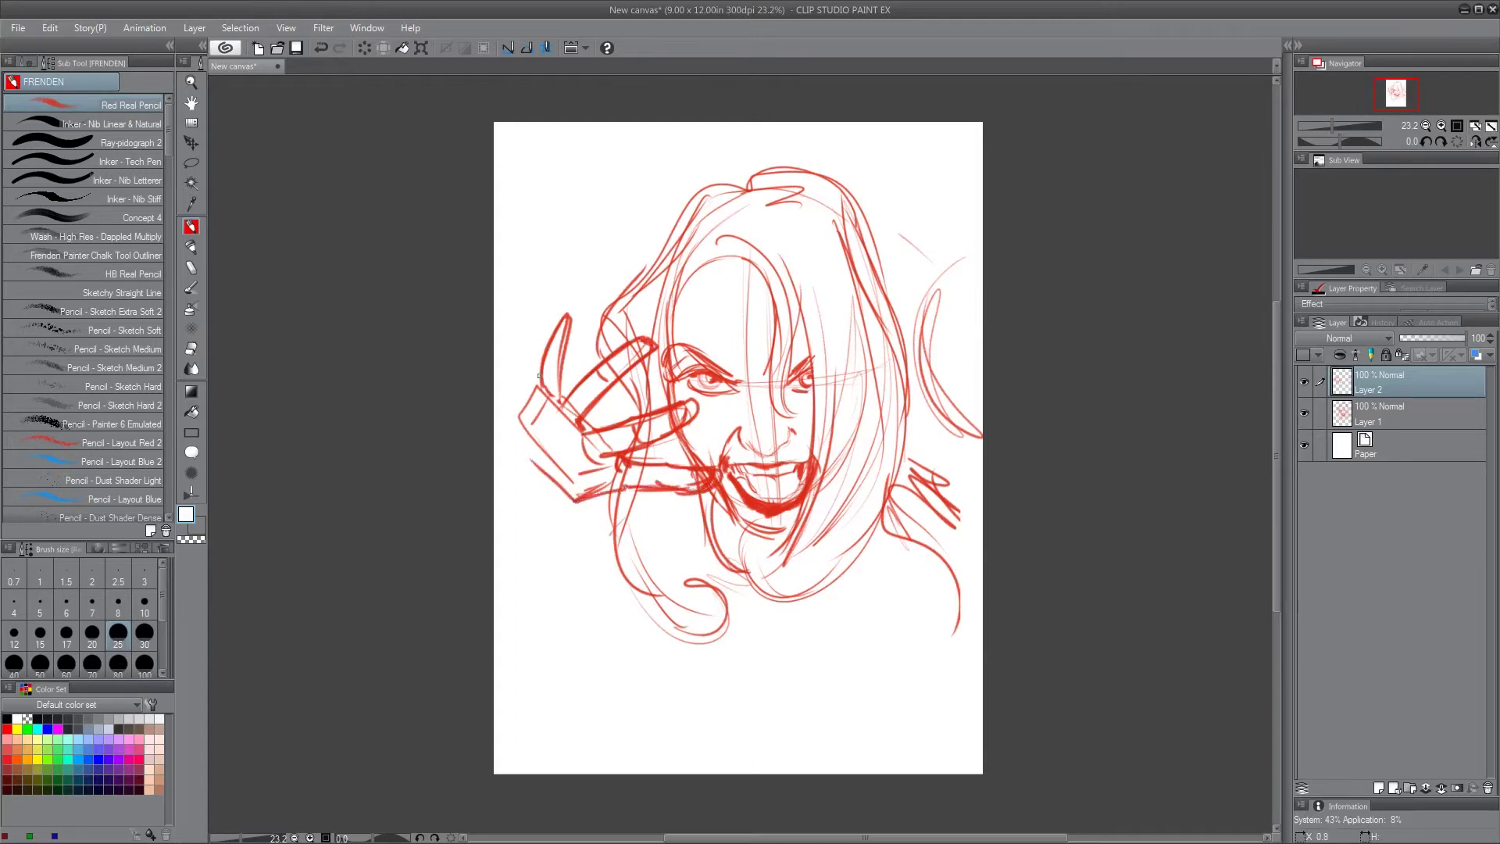
Draw the outer edge of the palm and the thumb pointing down from the hand
{"action": "left_click_drag", "start_coordinate": [539, 376], "coordinate": [513, 454]}
{"action": "mouse_move", "coordinate": [526, 402]}
{"action": "left_mouse_down"}
{"action": "mouse_move", "coordinate": [506, 469]}
{"action": "mouse_move", "coordinate": [526, 466]}
{"action": "left_mouse_up"}
{"action": "mouse_move", "coordinate": [526, 467]}
{"action": "left_mouse_down"}
{"action": "mouse_move", "coordinate": [548, 532]}
{"action": "mouse_move", "coordinate": [572, 539]}
{"action": "left_mouse_up"}
{"action": "mouse_move", "coordinate": [532, 494]}
{"action": "left_mouse_down"}
{"action": "mouse_move", "coordinate": [573, 538]}
{"action": "mouse_move", "coordinate": [596, 597]}
{"action": "left_mouse_up"}
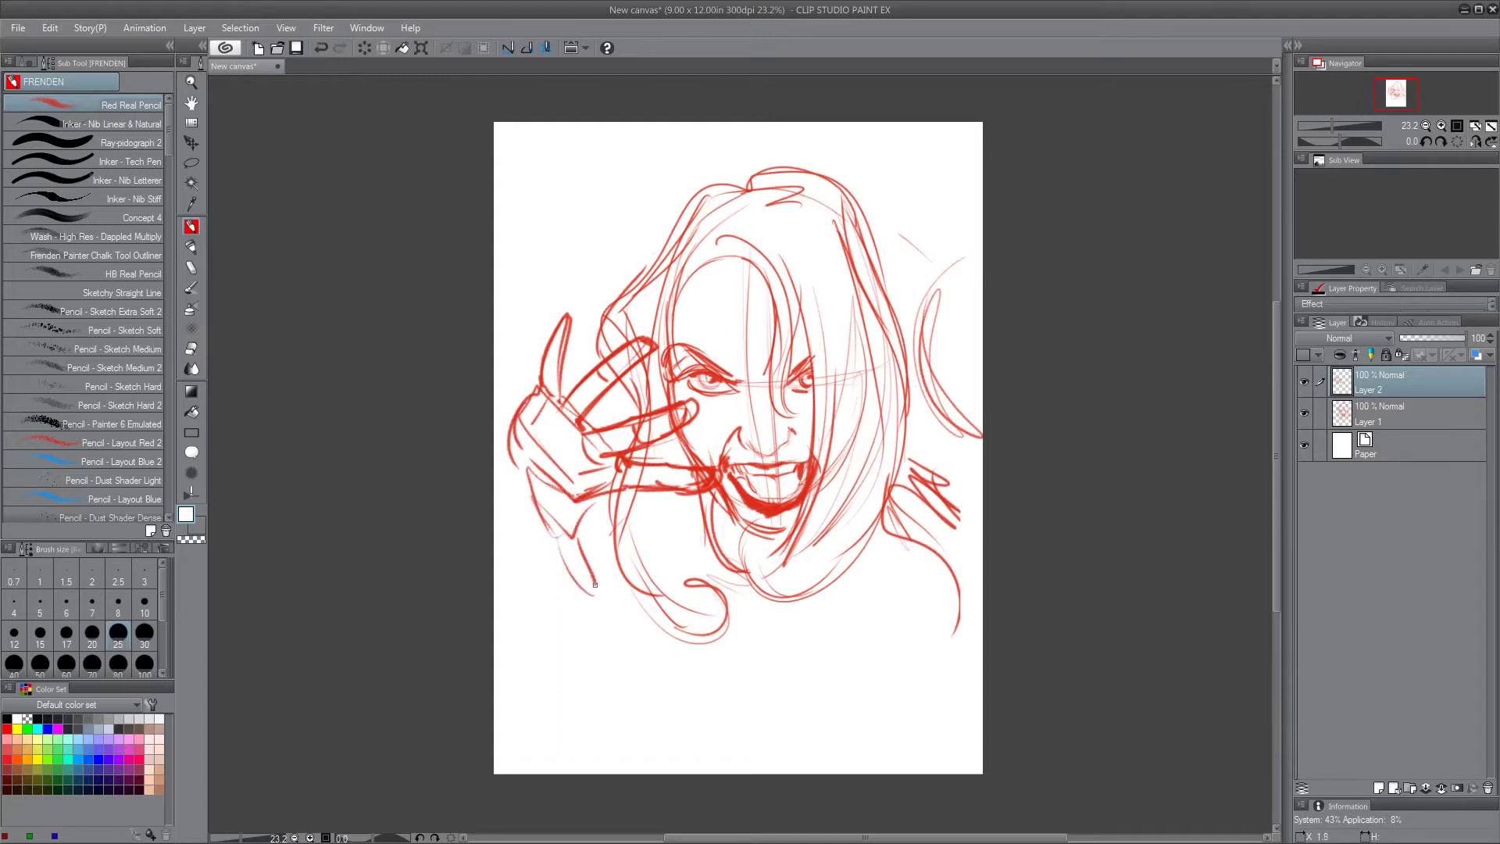
{"action": "left_click_drag", "start_coordinate": [578, 537], "coordinate": [596, 593]}
{"action": "left_click_drag", "start_coordinate": [532, 486], "coordinate": [558, 541]}
Sketch the wrist and forearm lines extending from the hand to the page's left edge
{"action": "left_click_drag", "start_coordinate": [522, 471], "coordinate": [516, 440]}
{"action": "left_click_drag", "start_coordinate": [528, 406], "coordinate": [484, 422]}
{"action": "mouse_move", "coordinate": [530, 470]}
{"action": "left_mouse_down"}
{"action": "mouse_move", "coordinate": [489, 478]}
{"action": "mouse_move", "coordinate": [493, 543]}
{"action": "left_mouse_up"}
Darken the hair lock below the hand and add rough horizontal strokes beneath the chin
{"action": "left_click_drag", "start_coordinate": [617, 499], "coordinate": [689, 625]}
{"action": "mouse_move", "coordinate": [613, 496]}
{"action": "left_mouse_down"}
{"action": "mouse_move", "coordinate": [676, 608]}
{"action": "mouse_move", "coordinate": [625, 534]}
{"action": "left_mouse_up"}
{"action": "left_click_drag", "start_coordinate": [615, 519], "coordinate": [573, 524]}
{"action": "mouse_move", "coordinate": [625, 538]}
{"action": "left_mouse_down"}
{"action": "mouse_move", "coordinate": [590, 559]}
{"action": "mouse_move", "coordinate": [590, 545]}
{"action": "mouse_move", "coordinate": [762, 552]}
{"action": "left_mouse_up"}
{"action": "left_click_drag", "start_coordinate": [690, 550], "coordinate": [776, 540]}
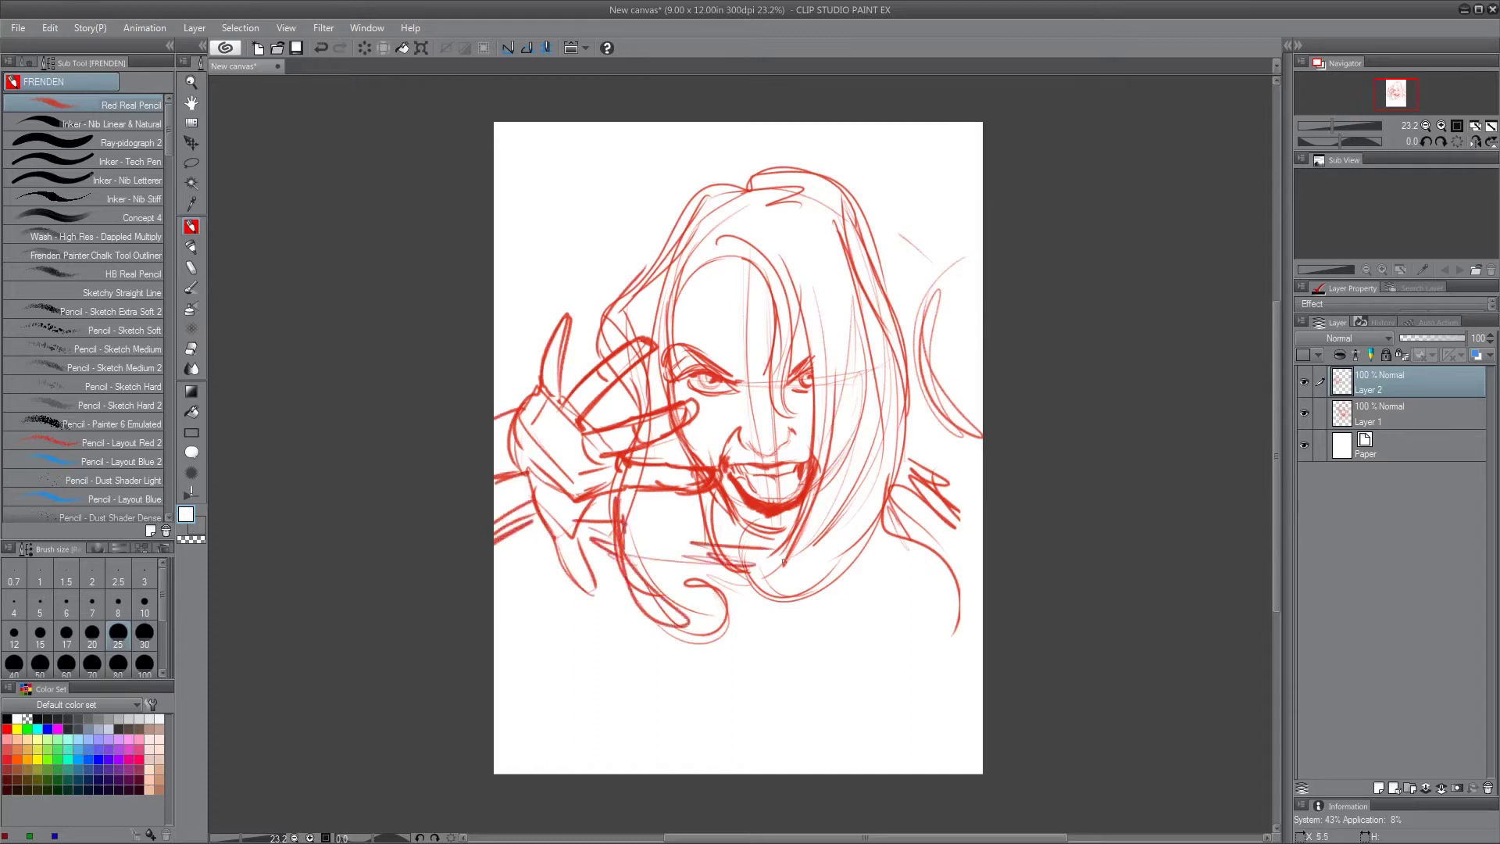
Sketch a curved neckline below the hair and short diagonal strokes in the page's upper right corner
{"action": "left_click_drag", "start_coordinate": [669, 575], "coordinate": [731, 682]}
{"action": "left_click_drag", "start_coordinate": [720, 692], "coordinate": [805, 673]}
{"action": "left_click_drag", "start_coordinate": [858, 580], "coordinate": [819, 668]}
{"action": "left_click_drag", "start_coordinate": [875, 552], "coordinate": [768, 711]}
{"action": "left_click_drag", "start_coordinate": [741, 694], "coordinate": [849, 631]}
{"action": "left_click_drag", "start_coordinate": [973, 234], "coordinate": [955, 205]}
{"action": "mouse_move", "coordinate": [925, 170]}
{"action": "left_mouse_down"}
{"action": "mouse_move", "coordinate": [960, 211]}
{"action": "mouse_move", "coordinate": [957, 249]}
{"action": "left_mouse_up"}
{"action": "mouse_move", "coordinate": [771, 659]}
{"action": "left_mouse_down"}
{"action": "mouse_move", "coordinate": [743, 671]}
{"action": "mouse_move", "coordinate": [816, 664]}
{"action": "left_mouse_up"}
Sketch the shoulder and diagonal body strokes in the page's lower left area beneath the hand
{"action": "mouse_move", "coordinate": [668, 575]}
{"action": "left_mouse_down"}
{"action": "mouse_move", "coordinate": [676, 602]}
{"action": "mouse_move", "coordinate": [619, 608]}
{"action": "left_mouse_up"}
{"action": "left_click_drag", "start_coordinate": [627, 616], "coordinate": [625, 688]}
{"action": "left_click_drag", "start_coordinate": [561, 605], "coordinate": [612, 692]}
{"action": "left_click_drag", "start_coordinate": [572, 647], "coordinate": [625, 723]}
{"action": "left_click_drag", "start_coordinate": [590, 620], "coordinate": [647, 712]}
{"action": "left_click_drag", "start_coordinate": [600, 632], "coordinate": [647, 748]}
{"action": "left_click_drag", "start_coordinate": [633, 721], "coordinate": [644, 750]}
{"action": "left_click_drag", "start_coordinate": [601, 701], "coordinate": [617, 750]}
{"action": "mouse_move", "coordinate": [577, 641]}
{"action": "left_mouse_down"}
{"action": "mouse_move", "coordinate": [532, 600]}
{"action": "mouse_move", "coordinate": [494, 598]}
{"action": "left_mouse_up"}
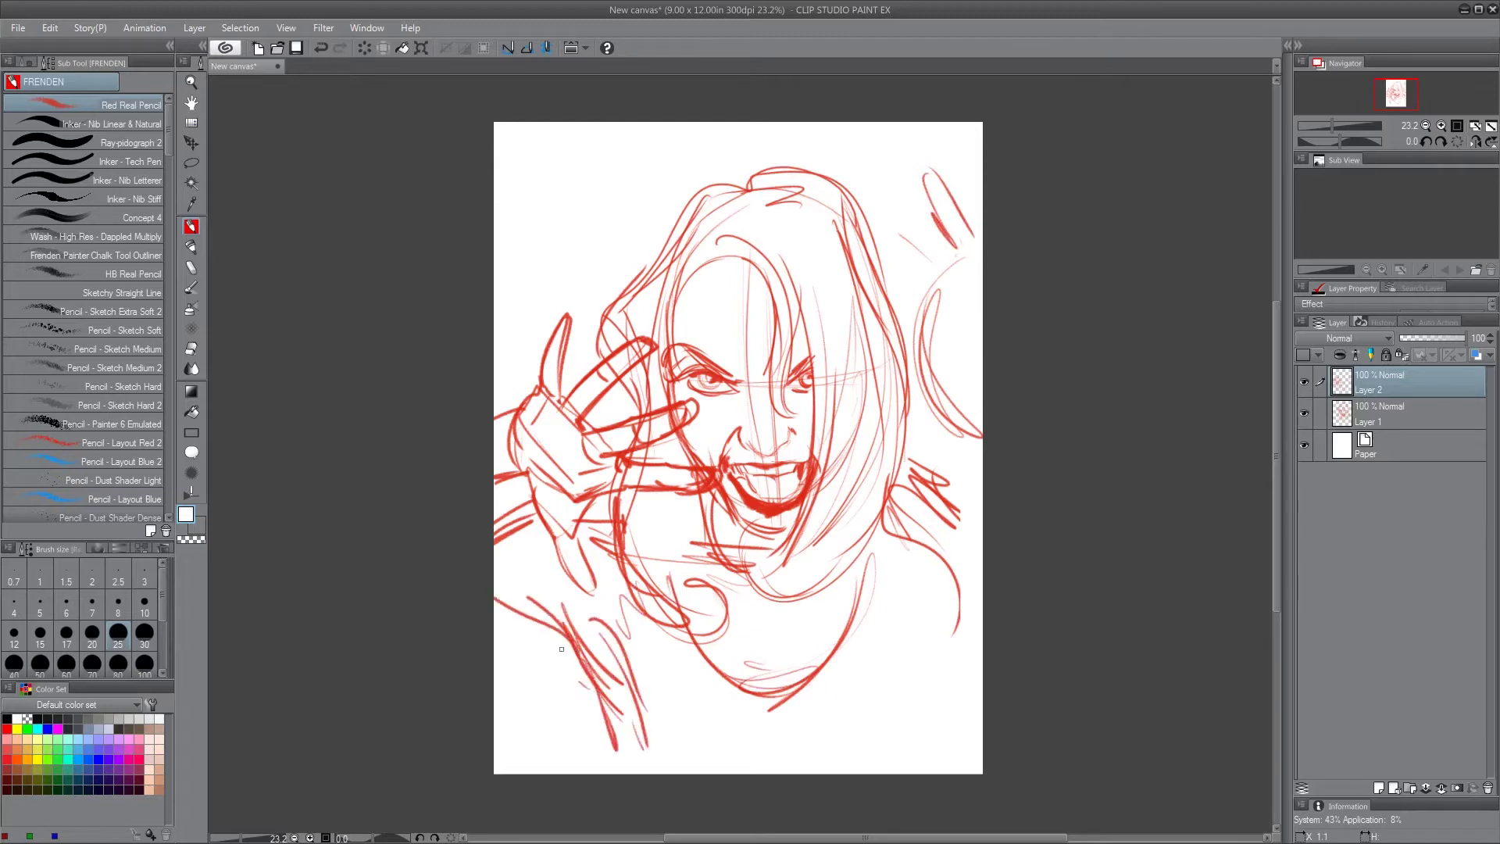
Strengthen the wrist, forearm and shoulder lines running to the page's left edge
{"action": "left_click_drag", "start_coordinate": [522, 483], "coordinate": [495, 501]}
{"action": "mouse_move", "coordinate": [536, 494]}
{"action": "left_mouse_down"}
{"action": "mouse_move", "coordinate": [475, 532]}
{"action": "mouse_move", "coordinate": [496, 544]}
{"action": "mouse_move", "coordinate": [533, 520]}
{"action": "left_mouse_up"}
{"action": "key", "text": "ctrl+z"}
{"action": "key", "text": "e"}
{"action": "left_click", "coordinate": [150, 251]}
{"action": "key", "text": "p"}
{"action": "left_click_drag", "start_coordinate": [559, 631], "coordinate": [492, 586]}
{"action": "left_click_drag", "start_coordinate": [533, 505], "coordinate": [493, 526]}
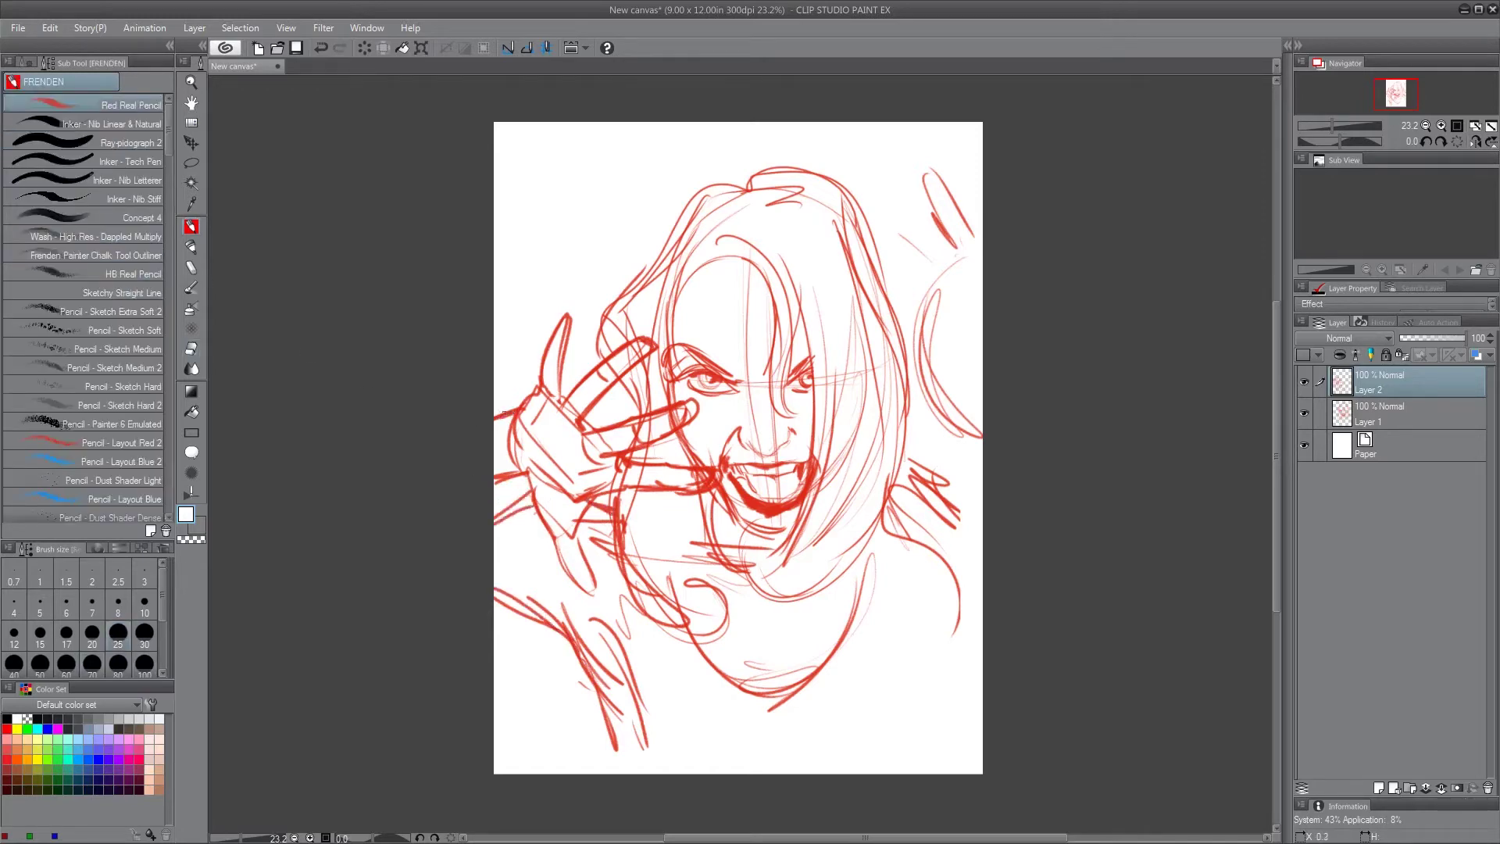
{"action": "left_click_drag", "start_coordinate": [528, 394], "coordinate": [476, 411]}
Darken the curved neckline and sketch the body's outer contour down the page's lower right
{"action": "left_click_drag", "start_coordinate": [950, 292], "coordinate": [949, 416]}
{"action": "left_click_drag", "start_coordinate": [651, 609], "coordinate": [770, 707]}
{"action": "left_click_drag", "start_coordinate": [877, 564], "coordinate": [734, 682]}
{"action": "left_click_drag", "start_coordinate": [883, 571], "coordinate": [934, 644]}
{"action": "mouse_move", "coordinate": [895, 547]}
{"action": "left_mouse_down"}
{"action": "mouse_move", "coordinate": [964, 751]}
{"action": "mouse_move", "coordinate": [940, 743]}
{"action": "left_mouse_up"}
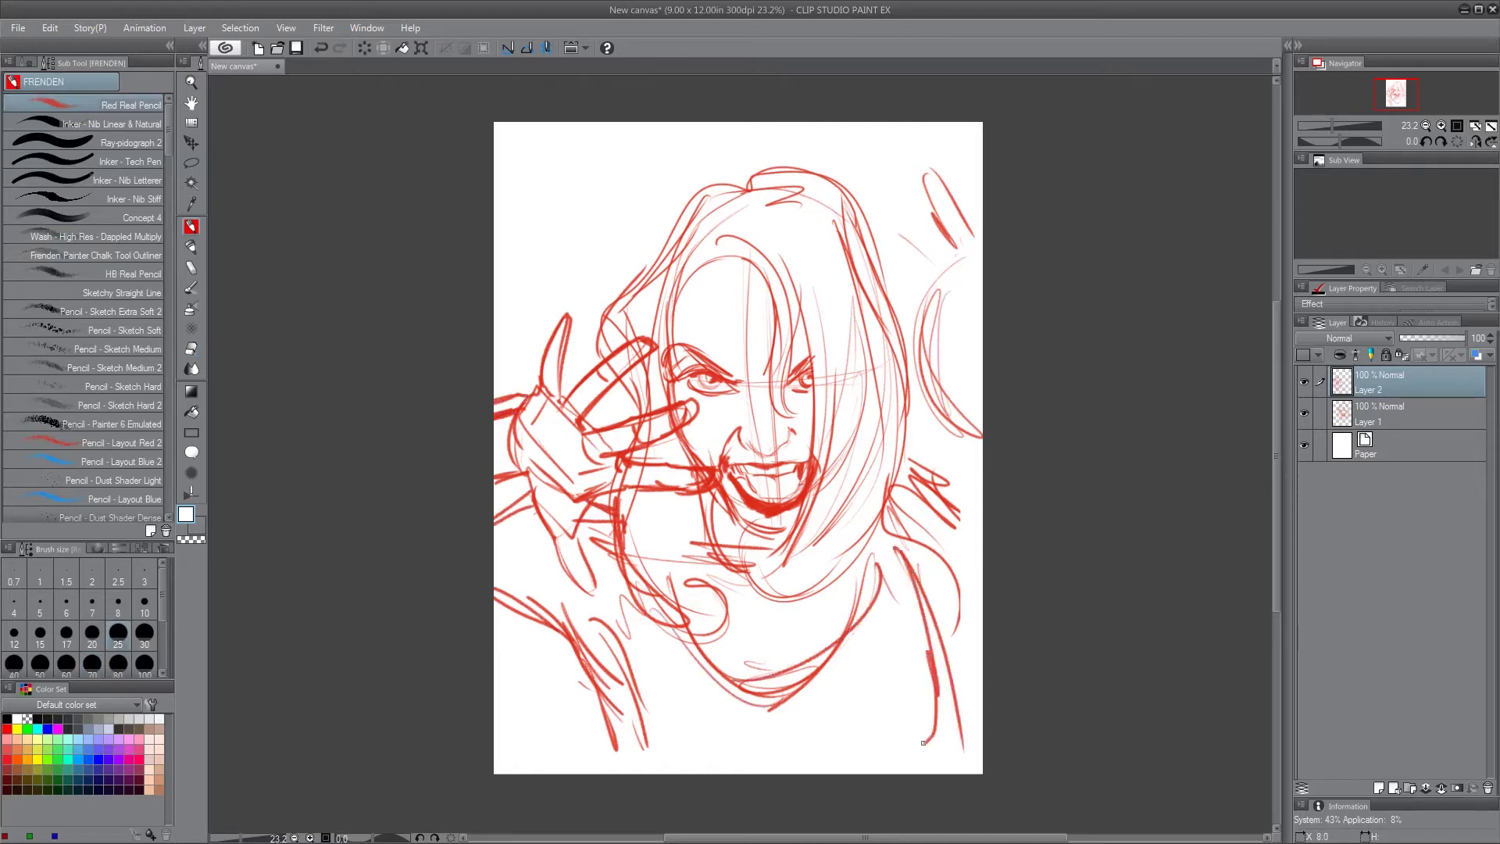
{"action": "left_click_drag", "start_coordinate": [930, 593], "coordinate": [918, 766]}
{"action": "left_click_drag", "start_coordinate": [942, 688], "coordinate": [913, 770]}
Add diagonal torso strokes at the page's lower left and reinforce the neckline curve
{"action": "left_click_drag", "start_coordinate": [637, 672], "coordinate": [617, 774]}
{"action": "left_click_drag", "start_coordinate": [637, 621], "coordinate": [610, 708]}
{"action": "left_click_drag", "start_coordinate": [635, 584], "coordinate": [584, 729]}
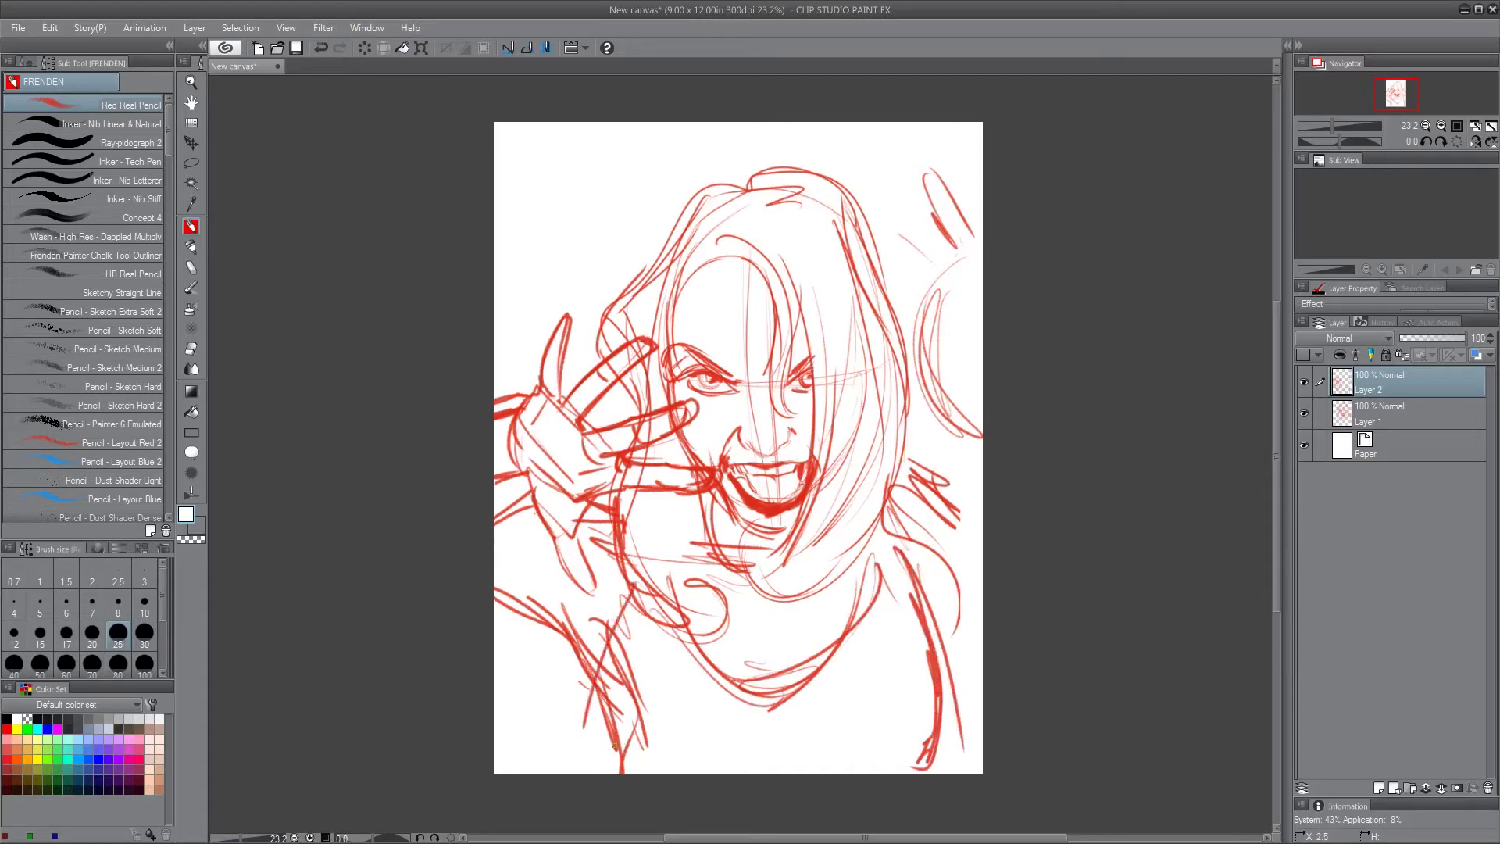
{"action": "mouse_move", "coordinate": [866, 558]}
{"action": "left_mouse_down"}
{"action": "mouse_move", "coordinate": [910, 629]}
{"action": "mouse_move", "coordinate": [778, 675]}
{"action": "left_mouse_up"}
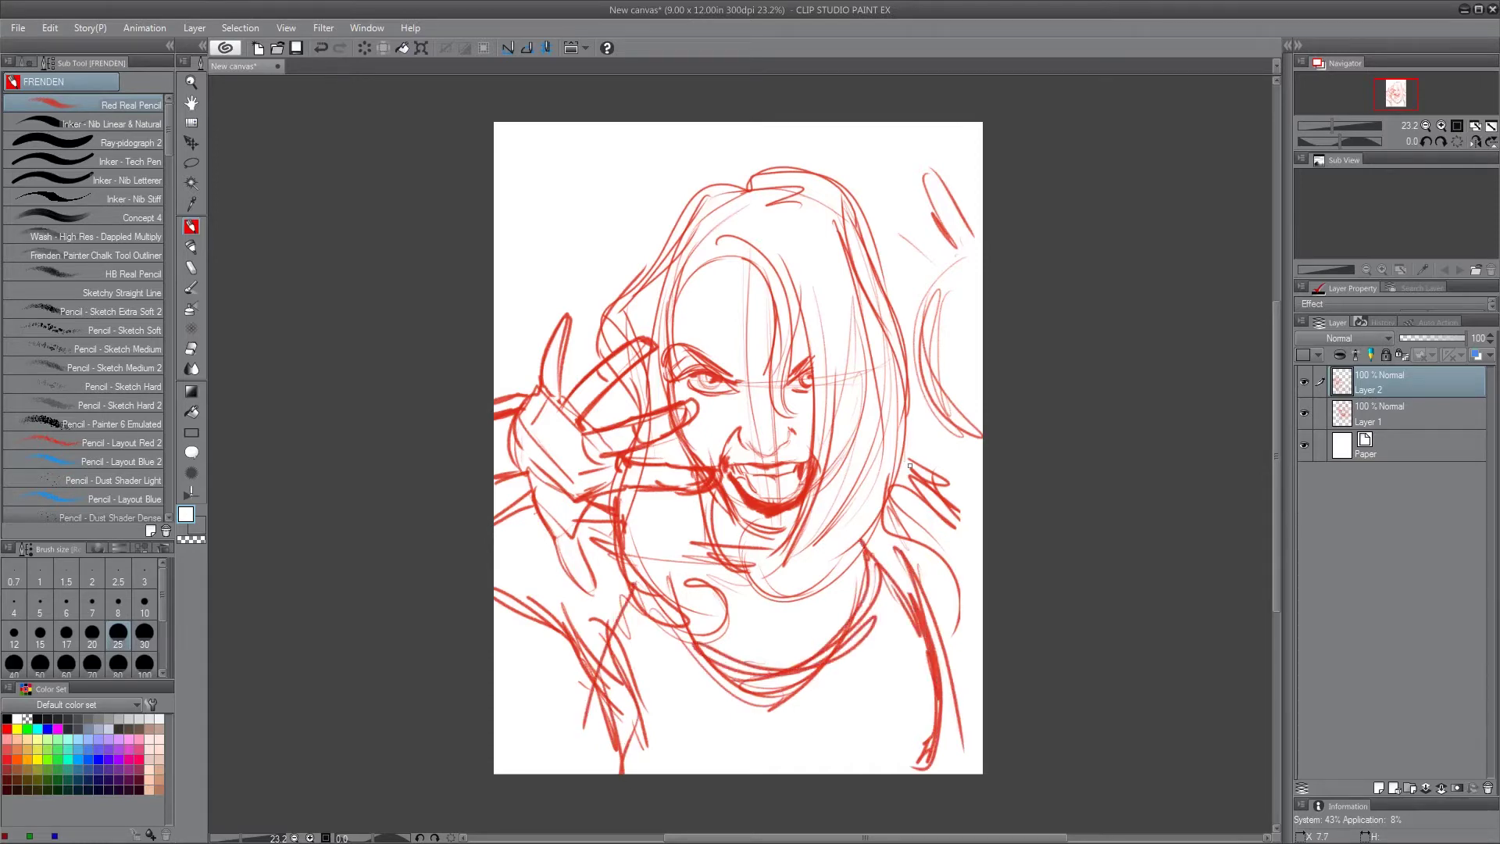
Sketch crossing strokes over the right shoulder and the palm of a second raised hand at the page's right edge
{"action": "mouse_move", "coordinate": [893, 480]}
{"action": "left_mouse_down"}
{"action": "mouse_move", "coordinate": [944, 457]}
{"action": "mouse_move", "coordinate": [925, 604]}
{"action": "left_mouse_up"}
{"action": "mouse_move", "coordinate": [969, 519]}
{"action": "left_mouse_down"}
{"action": "mouse_move", "coordinate": [925, 607]}
{"action": "mouse_move", "coordinate": [943, 586]}
{"action": "left_mouse_up"}
{"action": "mouse_move", "coordinate": [937, 289]}
{"action": "left_mouse_down"}
{"action": "mouse_move", "coordinate": [926, 332]}
{"action": "mouse_move", "coordinate": [968, 394]}
{"action": "left_mouse_up"}
{"action": "left_click_drag", "start_coordinate": [983, 282], "coordinate": [960, 365]}
{"action": "left_click_drag", "start_coordinate": [983, 248], "coordinate": [938, 367]}
{"action": "left_click_drag", "start_coordinate": [931, 290], "coordinate": [938, 363]}
Sketch the spread fingers of the second hand in the page's upper right area
{"action": "mouse_move", "coordinate": [834, 280]}
{"action": "left_mouse_down"}
{"action": "mouse_move", "coordinate": [940, 282]}
{"action": "mouse_move", "coordinate": [913, 173]}
{"action": "left_mouse_up"}
{"action": "mouse_move", "coordinate": [922, 175]}
{"action": "left_mouse_down"}
{"action": "mouse_move", "coordinate": [971, 237]}
{"action": "mouse_move", "coordinate": [952, 209]}
{"action": "left_mouse_up"}
{"action": "left_click_drag", "start_coordinate": [962, 218], "coordinate": [960, 257]}
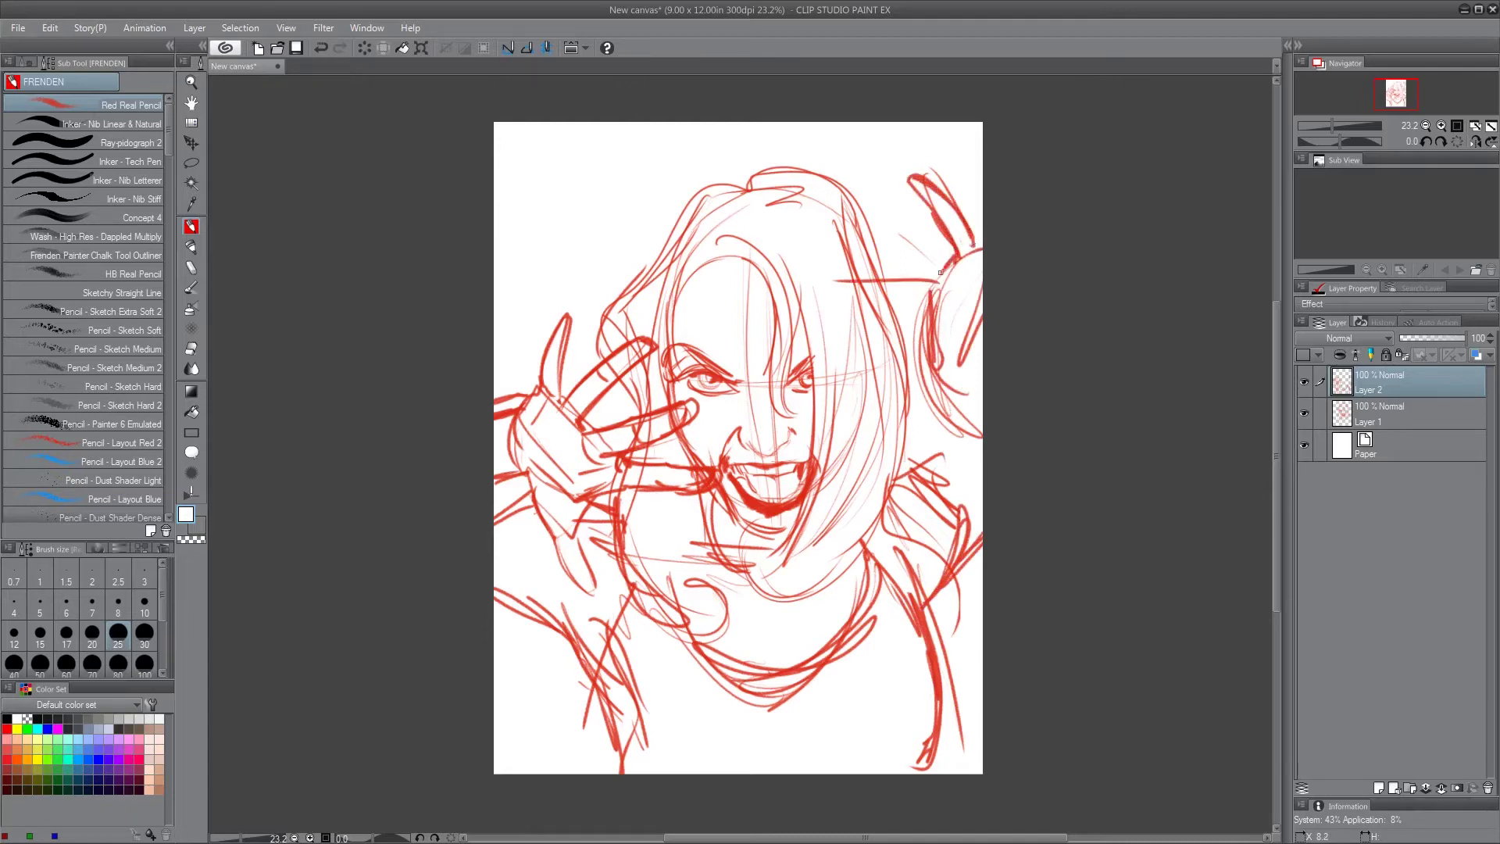
{"action": "key", "text": "shift+space"}
{"action": "left_click_drag", "start_coordinate": [1142, 522], "coordinate": [969, 224]}
{"action": "mouse_move", "coordinate": [761, 162]}
{"action": "left_mouse_down"}
{"action": "mouse_move", "coordinate": [646, 210]}
{"action": "mouse_move", "coordinate": [755, 189]}
{"action": "left_mouse_up"}
{"action": "mouse_move", "coordinate": [662, 224]}
{"action": "left_mouse_down"}
{"action": "mouse_move", "coordinate": [762, 193]}
{"action": "mouse_move", "coordinate": [642, 222]}
{"action": "left_mouse_up"}
{"action": "key", "text": "shift+space"}
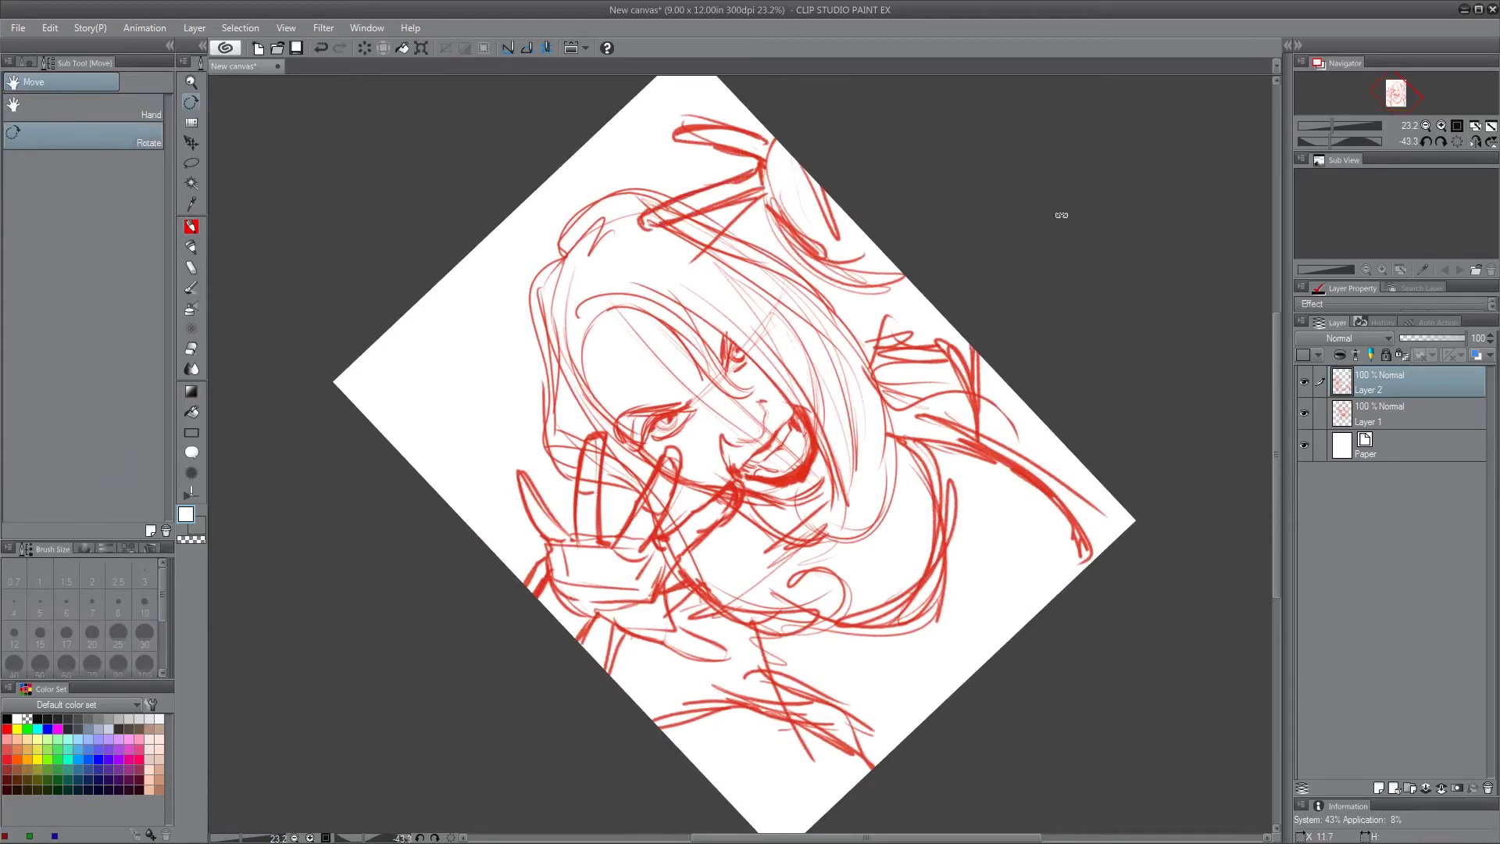
Finish the second hand's lower finger and thumb, and check the drawing in a horizontally mirrored view
{"action": "mouse_move", "coordinate": [1064, 219]}
{"action": "left_mouse_down"}
{"action": "mouse_move", "coordinate": [1107, 725]}
{"action": "mouse_move", "coordinate": [1095, 740]}
{"action": "left_mouse_up"}
{"action": "mouse_move", "coordinate": [990, 377]}
{"action": "left_mouse_down"}
{"action": "mouse_move", "coordinate": [956, 377]}
{"action": "mouse_move", "coordinate": [875, 317]}
{"action": "mouse_move", "coordinate": [953, 399]}
{"action": "mouse_move", "coordinate": [947, 418]}
{"action": "mouse_move", "coordinate": [847, 463]}
{"action": "mouse_move", "coordinate": [941, 440]}
{"action": "mouse_move", "coordinate": [983, 475]}
{"action": "mouse_move", "coordinate": [974, 457]}
{"action": "mouse_move", "coordinate": [959, 534]}
{"action": "left_mouse_up"}
{"action": "key", "text": "shift+space"}
{"action": "left_click_drag", "start_coordinate": [1076, 679], "coordinate": [1056, 462]}
{"action": "left_click", "coordinate": [1475, 142]}
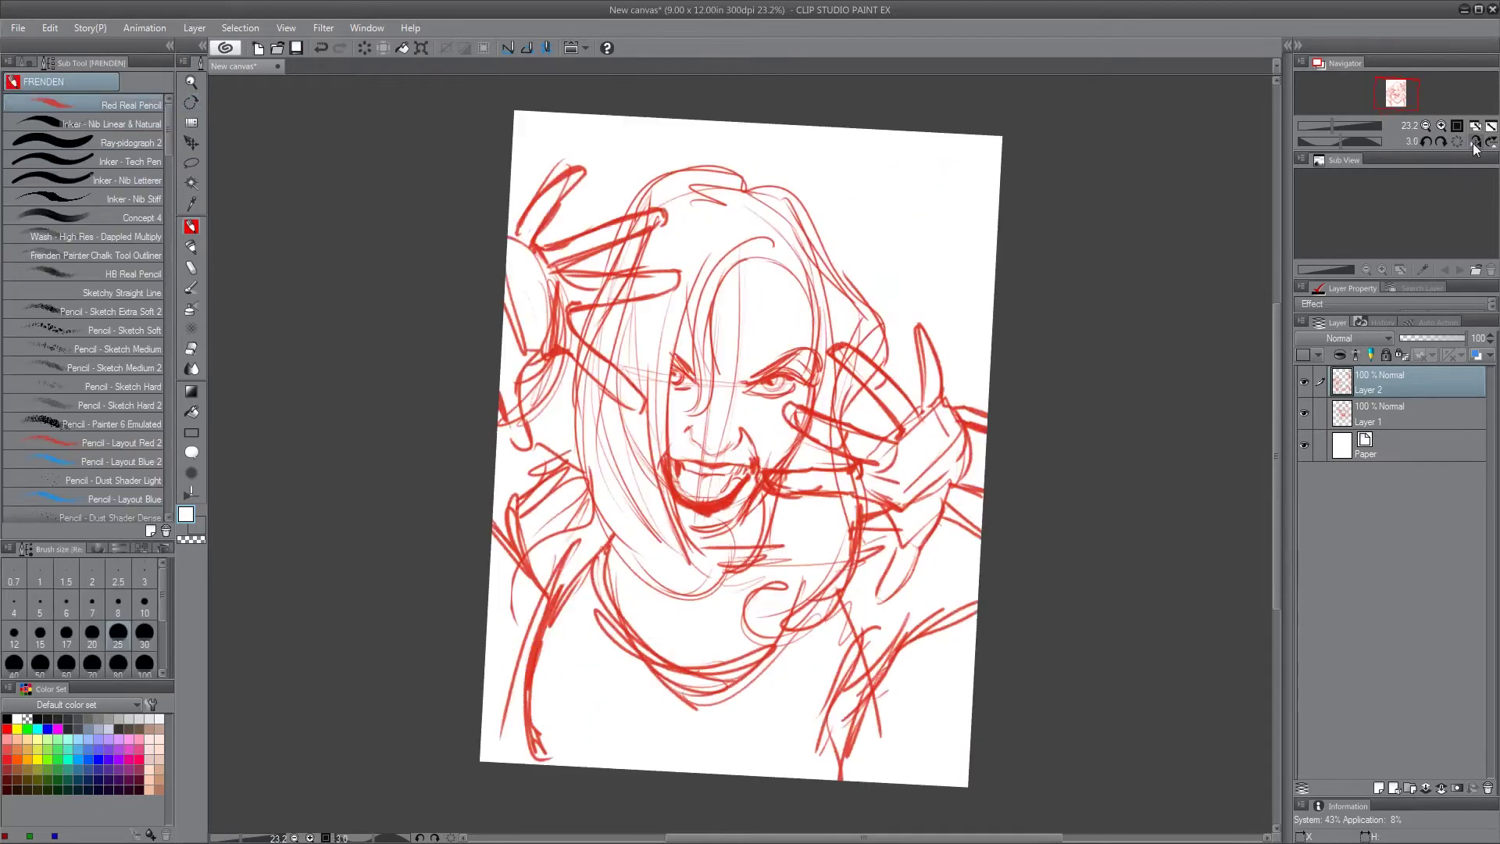
{"action": "left_click", "coordinate": [1478, 145]}
Refine the first hand, the strokes under the chin and the hairline around the forehead
{"action": "mouse_move", "coordinate": [547, 508]}
{"action": "left_mouse_down"}
{"action": "mouse_move", "coordinate": [598, 607]}
{"action": "mouse_move", "coordinate": [591, 539]}
{"action": "mouse_move", "coordinate": [636, 498]}
{"action": "left_mouse_up"}
{"action": "left_click_drag", "start_coordinate": [538, 384], "coordinate": [561, 341]}
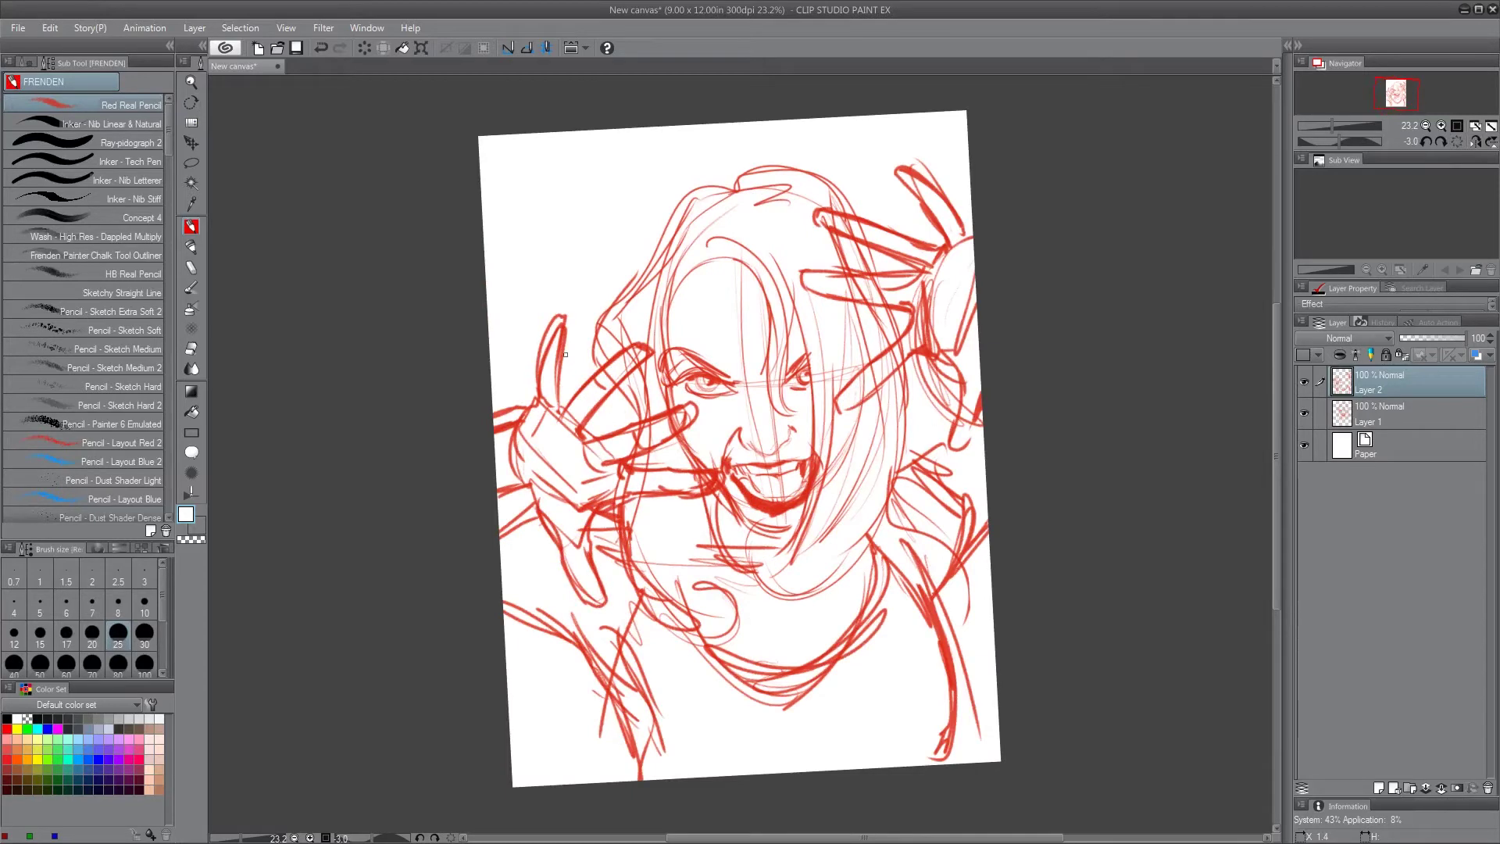
{"action": "left_click_drag", "start_coordinate": [678, 211], "coordinate": [595, 337]}
{"action": "left_click_drag", "start_coordinate": [653, 601], "coordinate": [763, 611]}
{"action": "mouse_move", "coordinate": [695, 549]}
{"action": "left_mouse_down"}
{"action": "mouse_move", "coordinate": [743, 606]}
{"action": "mouse_move", "coordinate": [773, 598]}
{"action": "left_mouse_up"}
{"action": "left_click_drag", "start_coordinate": [702, 525], "coordinate": [749, 574]}
{"action": "left_click_drag", "start_coordinate": [756, 450], "coordinate": [786, 440]}
{"action": "mouse_move", "coordinate": [726, 270]}
{"action": "left_mouse_down"}
{"action": "mouse_move", "coordinate": [677, 283]}
{"action": "mouse_move", "coordinate": [688, 391]}
{"action": "left_mouse_up"}
Merge the two sketch layers into a single layer
{"action": "mouse_move", "coordinate": [1443, 338]}
{"action": "left_mouse_down"}
{"action": "mouse_move", "coordinate": [1417, 338]}
{"action": "mouse_move", "coordinate": [1482, 342]}
{"action": "left_mouse_up"}
{"action": "left_click", "coordinate": [1401, 407]}
{"action": "left_click", "coordinate": [1411, 383]}
{"action": "left_click", "coordinate": [1457, 411]}
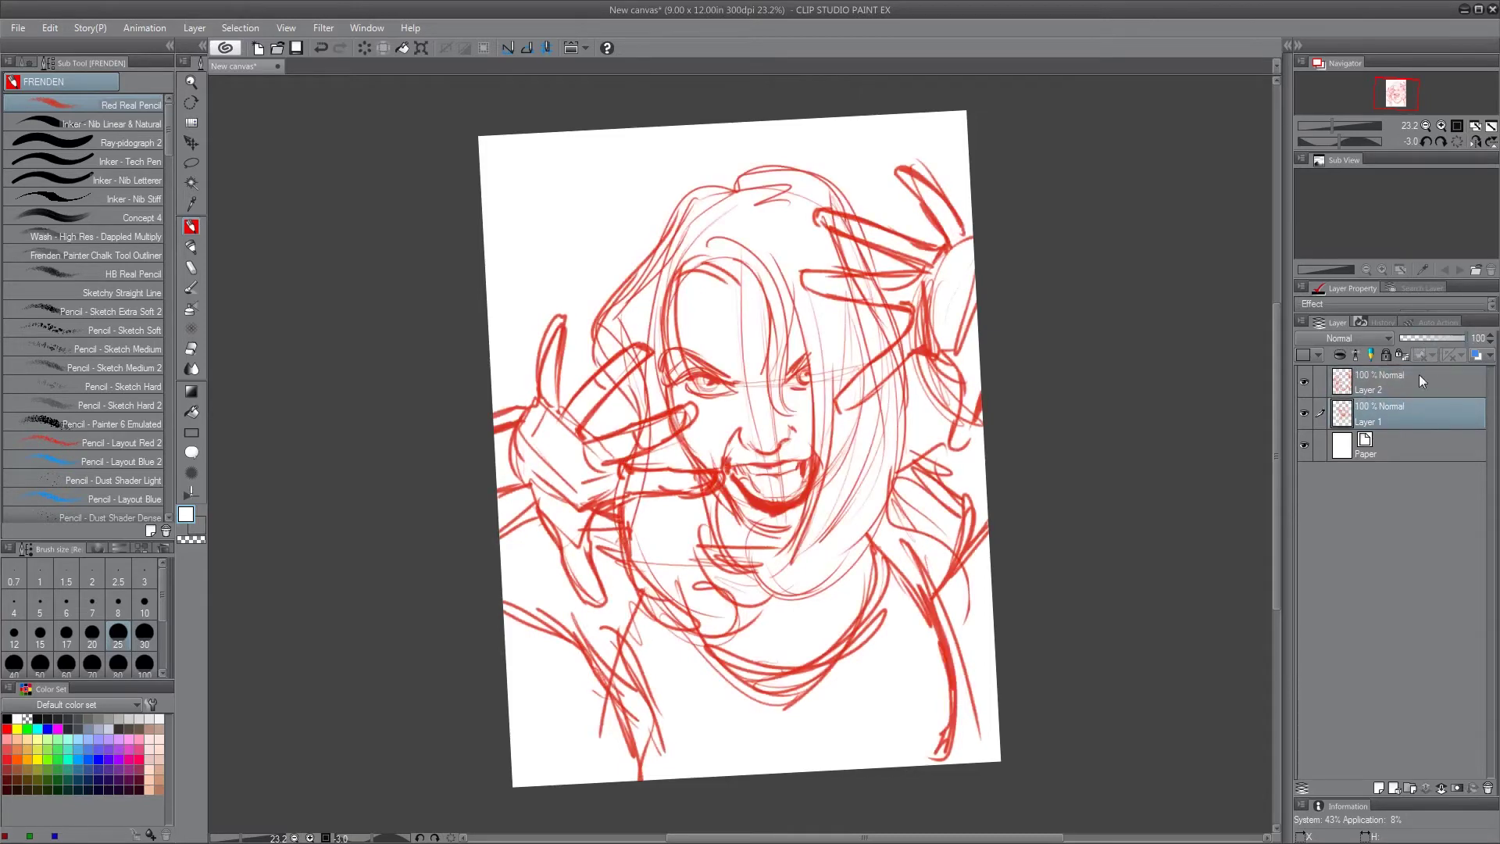
{"action": "left_click", "coordinate": [1383, 391]}
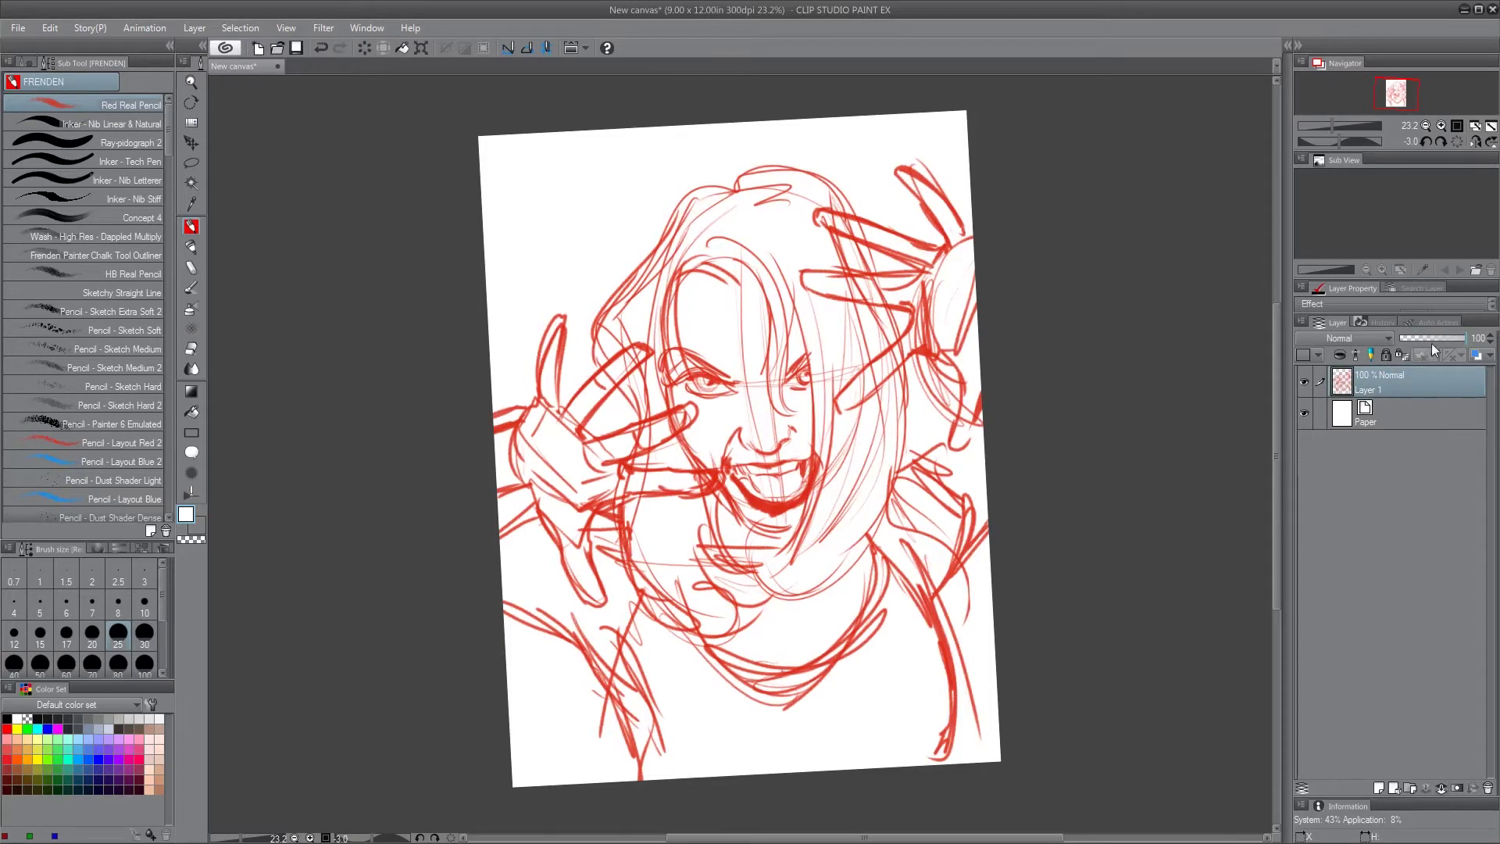
Fade the sketch layer to 29% opacity and set up a new layer with the Inker - Nib Stiff pen in black
{"action": "left_click_drag", "start_coordinate": [1430, 342], "coordinate": [1419, 339]}
{"action": "left_click", "coordinate": [153, 197]}
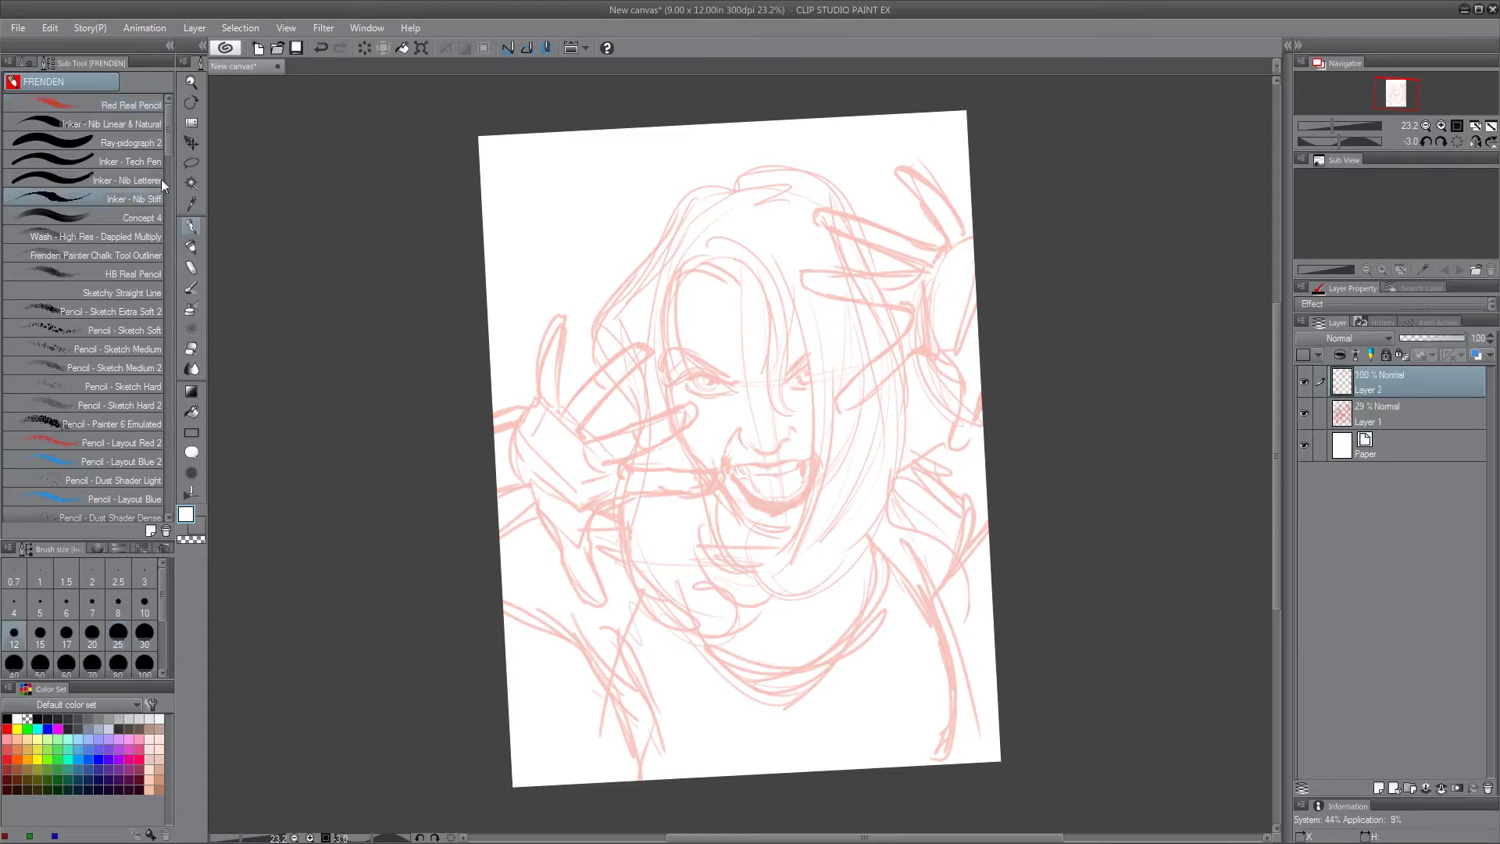
{"action": "left_click", "coordinate": [7, 718]}
Ink the outer left hair contour and the hairline with its pointed lock falling over the forehead
{"action": "mouse_move", "coordinate": [680, 198]}
{"action": "left_mouse_down"}
{"action": "mouse_move", "coordinate": [609, 301]}
{"action": "mouse_move", "coordinate": [596, 365]}
{"action": "left_mouse_up"}
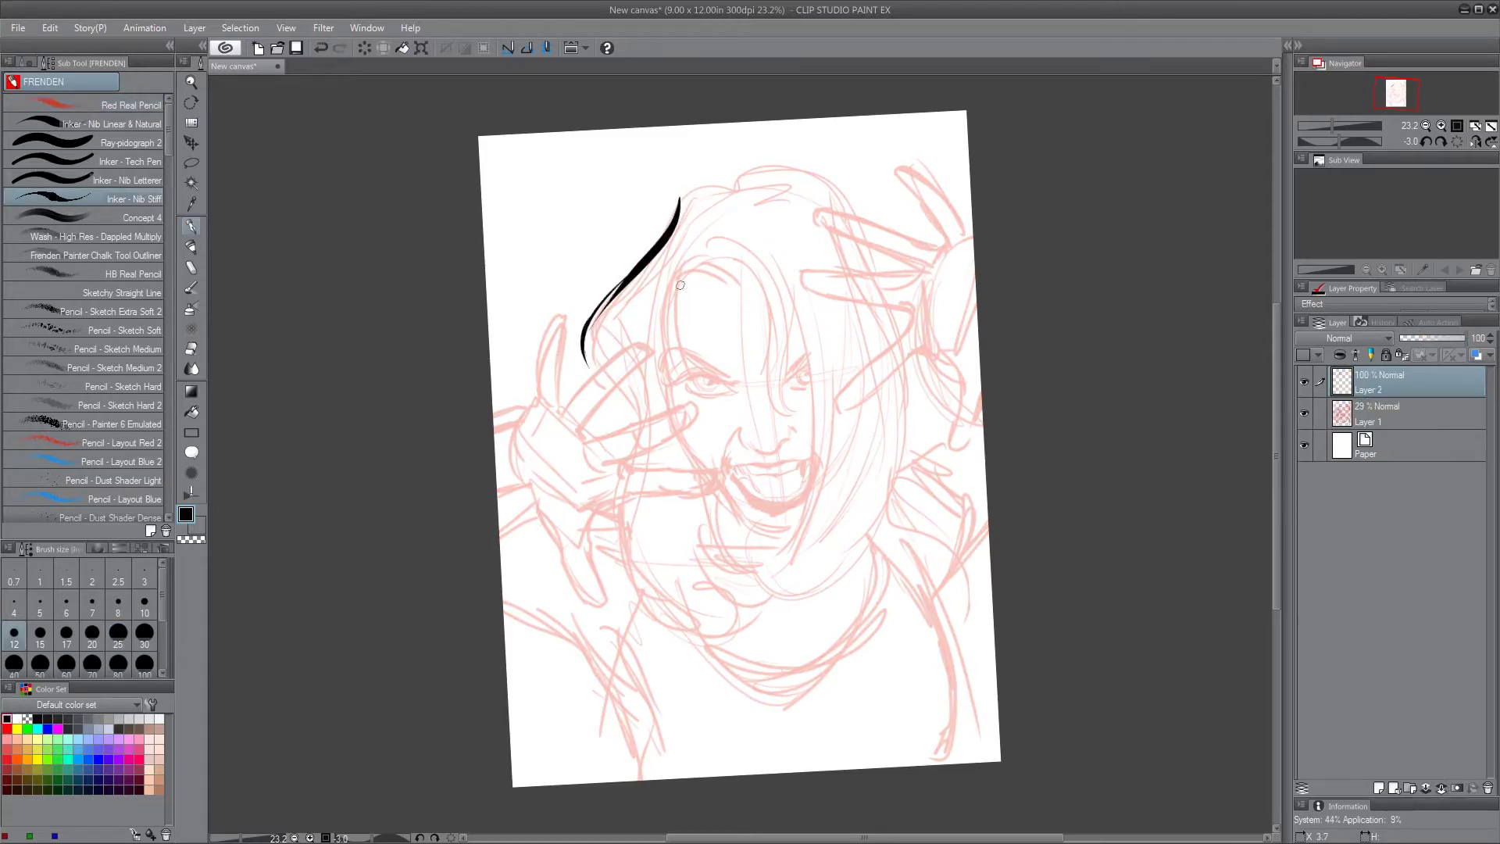
{"action": "left_click_drag", "start_coordinate": [680, 271], "coordinate": [684, 355]}
{"action": "mouse_move", "coordinate": [682, 273]}
{"action": "left_mouse_down"}
{"action": "mouse_move", "coordinate": [736, 277]}
{"action": "mouse_move", "coordinate": [765, 302]}
{"action": "mouse_move", "coordinate": [794, 418]}
{"action": "left_mouse_up"}
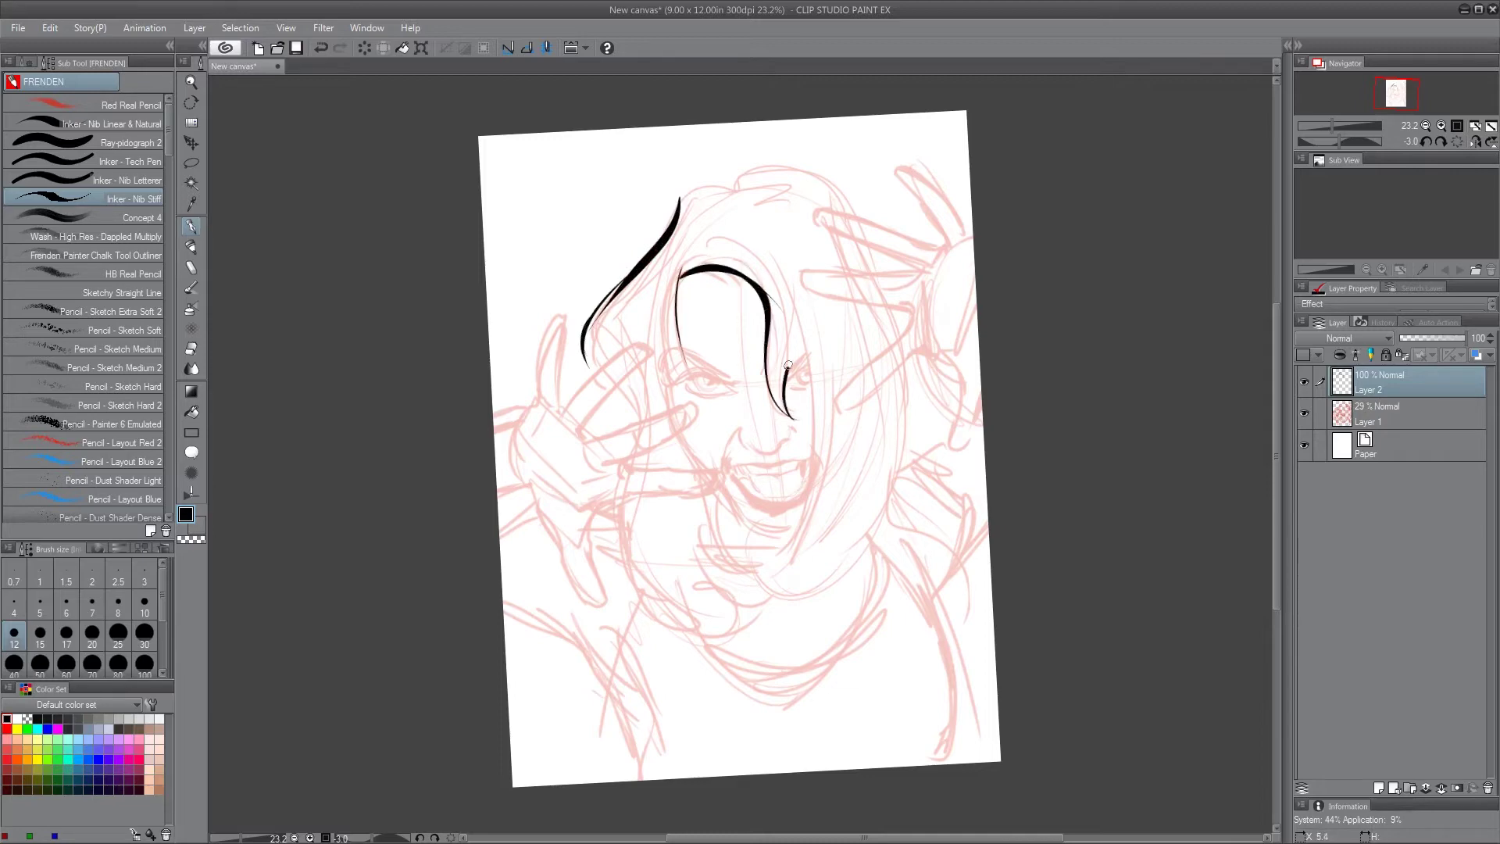
{"action": "left_click_drag", "start_coordinate": [799, 290], "coordinate": [785, 371]}
Ink the outline of the long hair lock right of the face, down to its curled tip
{"action": "mouse_move", "coordinate": [794, 318]}
{"action": "left_mouse_down"}
{"action": "mouse_move", "coordinate": [815, 484]}
{"action": "mouse_move", "coordinate": [779, 582]}
{"action": "mouse_move", "coordinate": [867, 560]}
{"action": "left_mouse_up"}
{"action": "left_click_drag", "start_coordinate": [793, 599], "coordinate": [882, 549]}
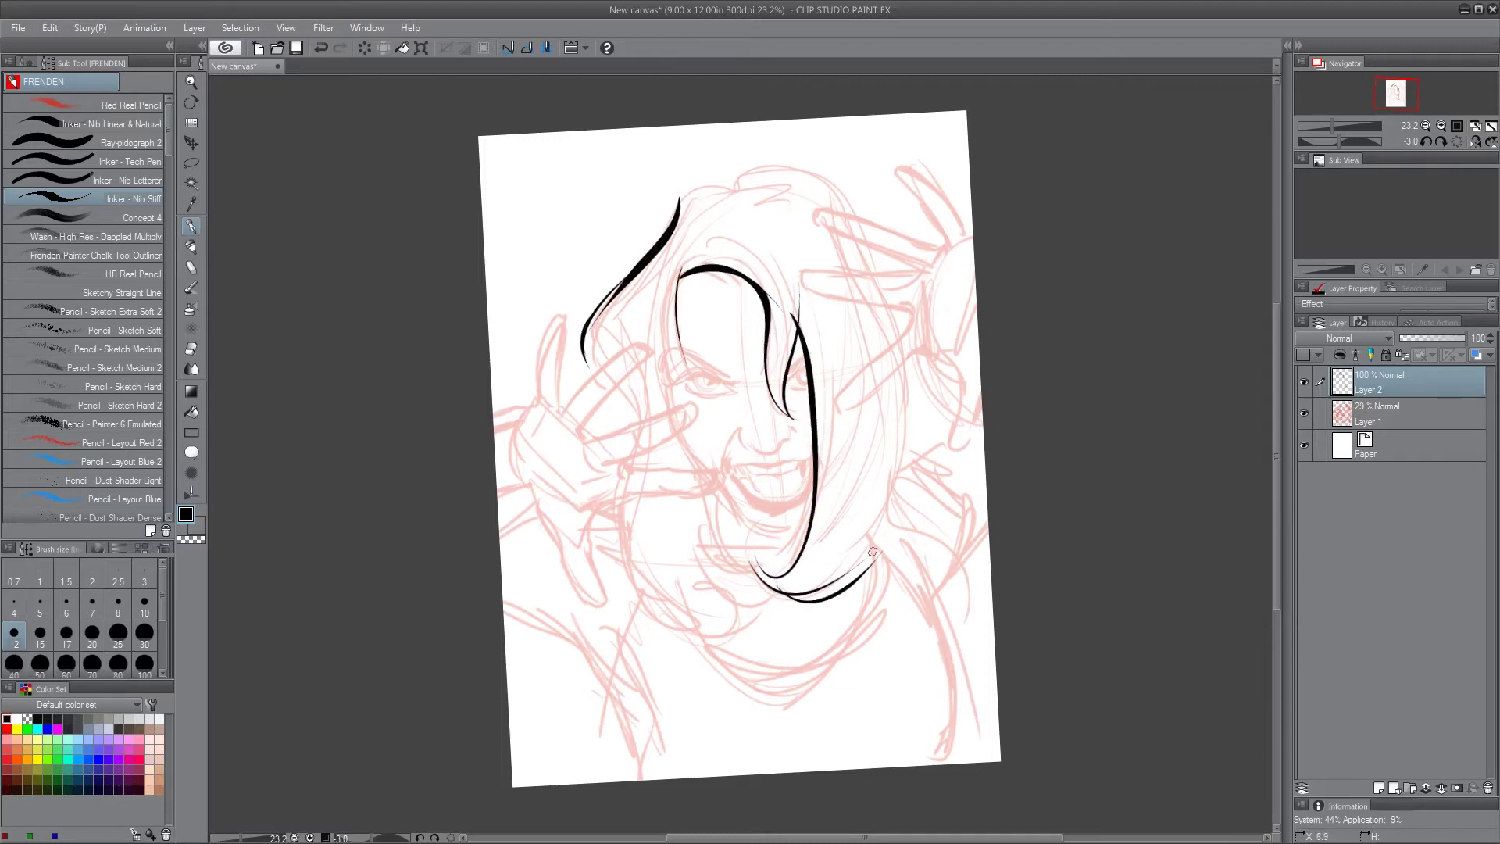
{"action": "left_click_drag", "start_coordinate": [899, 364], "coordinate": [904, 467]}
{"action": "mouse_move", "coordinate": [899, 393]}
{"action": "left_mouse_down"}
{"action": "mouse_move", "coordinate": [923, 533]}
{"action": "mouse_move", "coordinate": [849, 587]}
{"action": "left_mouse_up"}
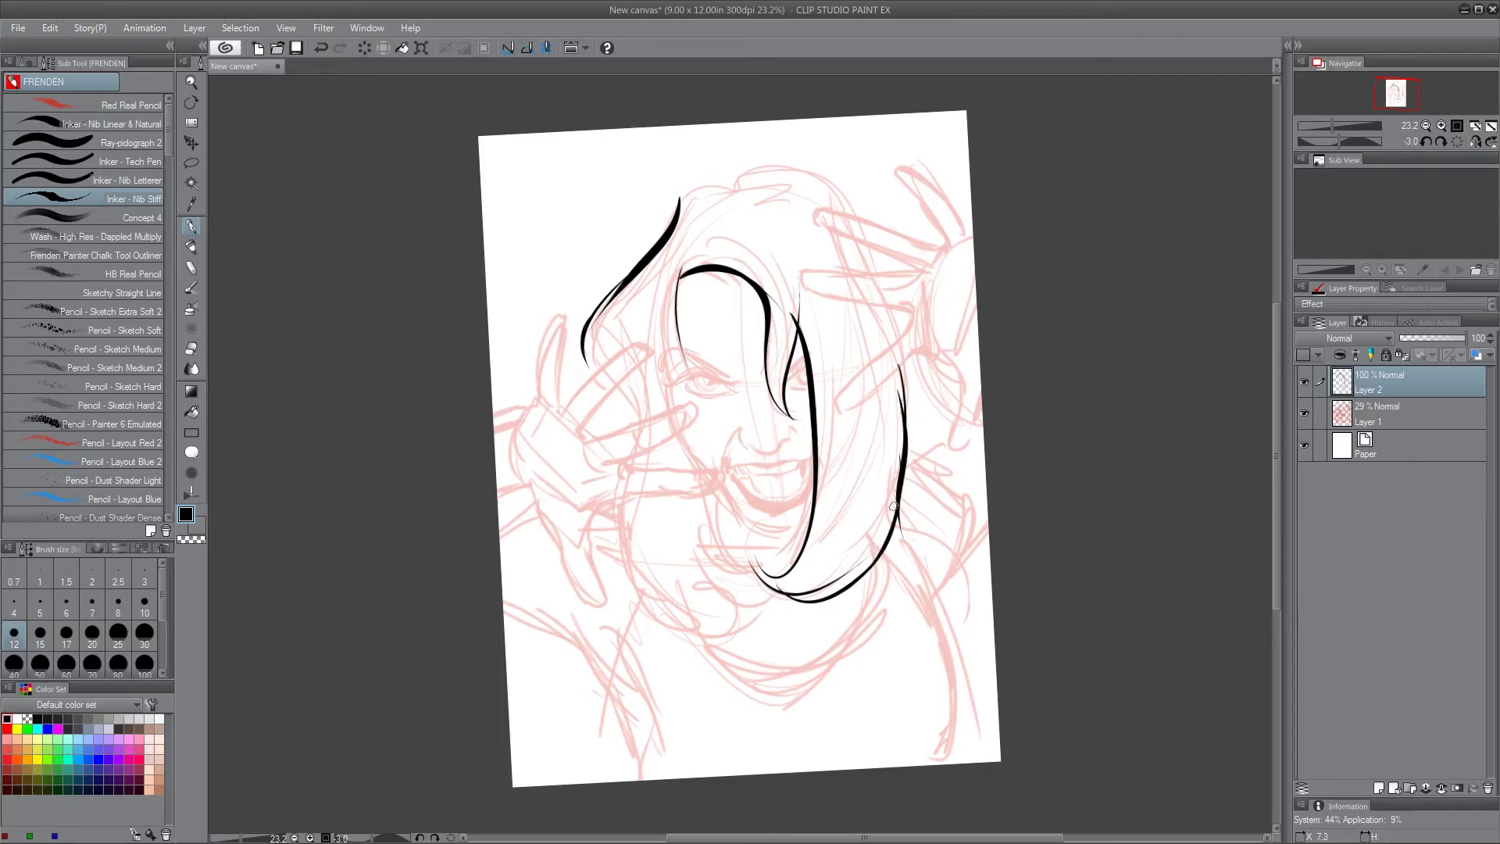
Ink two curved strands over the right shoulder and close the hair outline around the overlapping fingers
{"action": "left_click_drag", "start_coordinate": [894, 507], "coordinate": [953, 622]}
{"action": "left_click_drag", "start_coordinate": [904, 533], "coordinate": [948, 616]}
{"action": "left_click_drag", "start_coordinate": [887, 310], "coordinate": [892, 343]}
{"action": "mouse_move", "coordinate": [909, 316]}
{"action": "left_mouse_down"}
{"action": "mouse_move", "coordinate": [831, 410]}
{"action": "mouse_move", "coordinate": [920, 350]}
{"action": "left_mouse_up"}
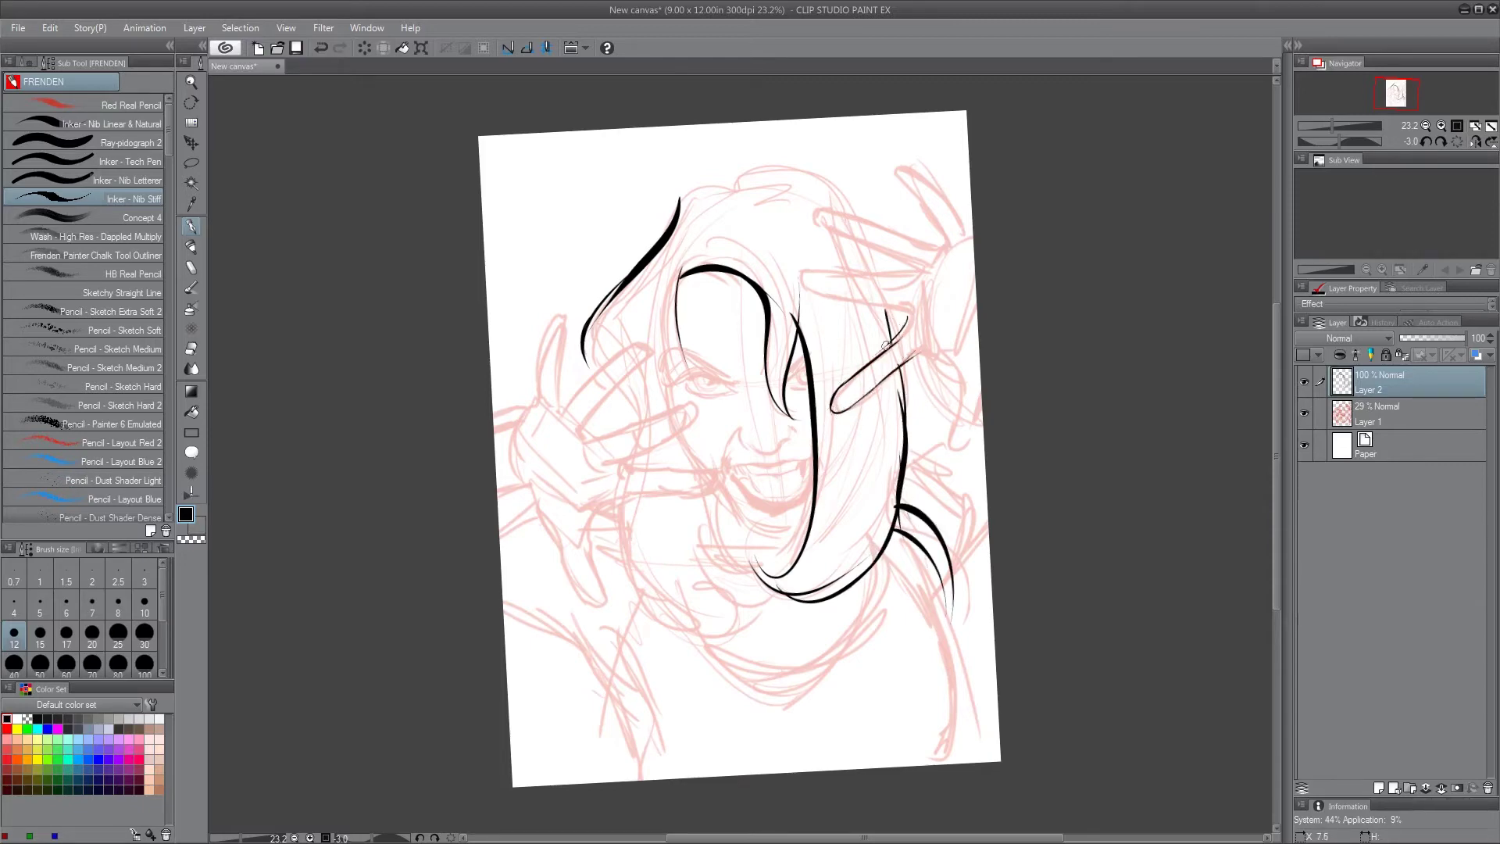
{"action": "mouse_move", "coordinate": [872, 274]}
{"action": "left_mouse_down"}
{"action": "mouse_move", "coordinate": [886, 312]}
{"action": "mouse_move", "coordinate": [848, 202]}
{"action": "mouse_move", "coordinate": [678, 266]}
{"action": "left_mouse_up"}
{"action": "mouse_move", "coordinate": [678, 345]}
{"action": "left_mouse_down"}
{"action": "mouse_move", "coordinate": [617, 387]}
{"action": "mouse_move", "coordinate": [586, 373]}
{"action": "left_mouse_up"}
{"action": "key", "text": "g"}
{"action": "left_click", "coordinate": [809, 200]}
{"action": "left_click", "coordinate": [879, 523]}
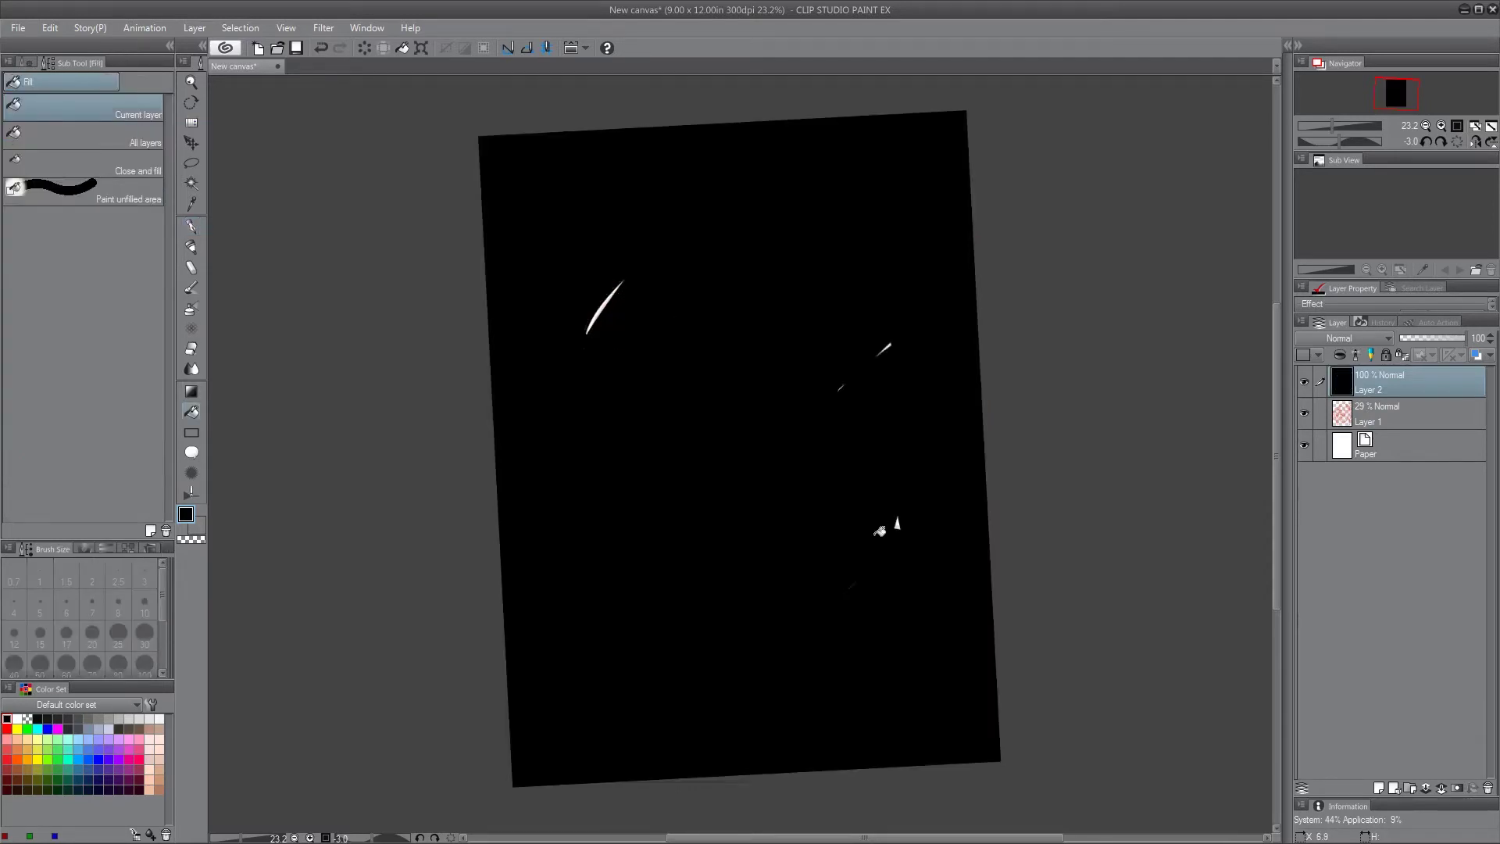
{"action": "key", "text": "ctrl+z"}
Close the gap at the curled tip of the long lock and fill the hair with black
{"action": "key", "text": "p"}
{"action": "left_click_drag", "start_coordinate": [752, 557], "coordinate": [792, 592]}
{"action": "key", "text": "g"}
{"action": "left_click", "coordinate": [860, 485]}
{"action": "key", "text": "p"}
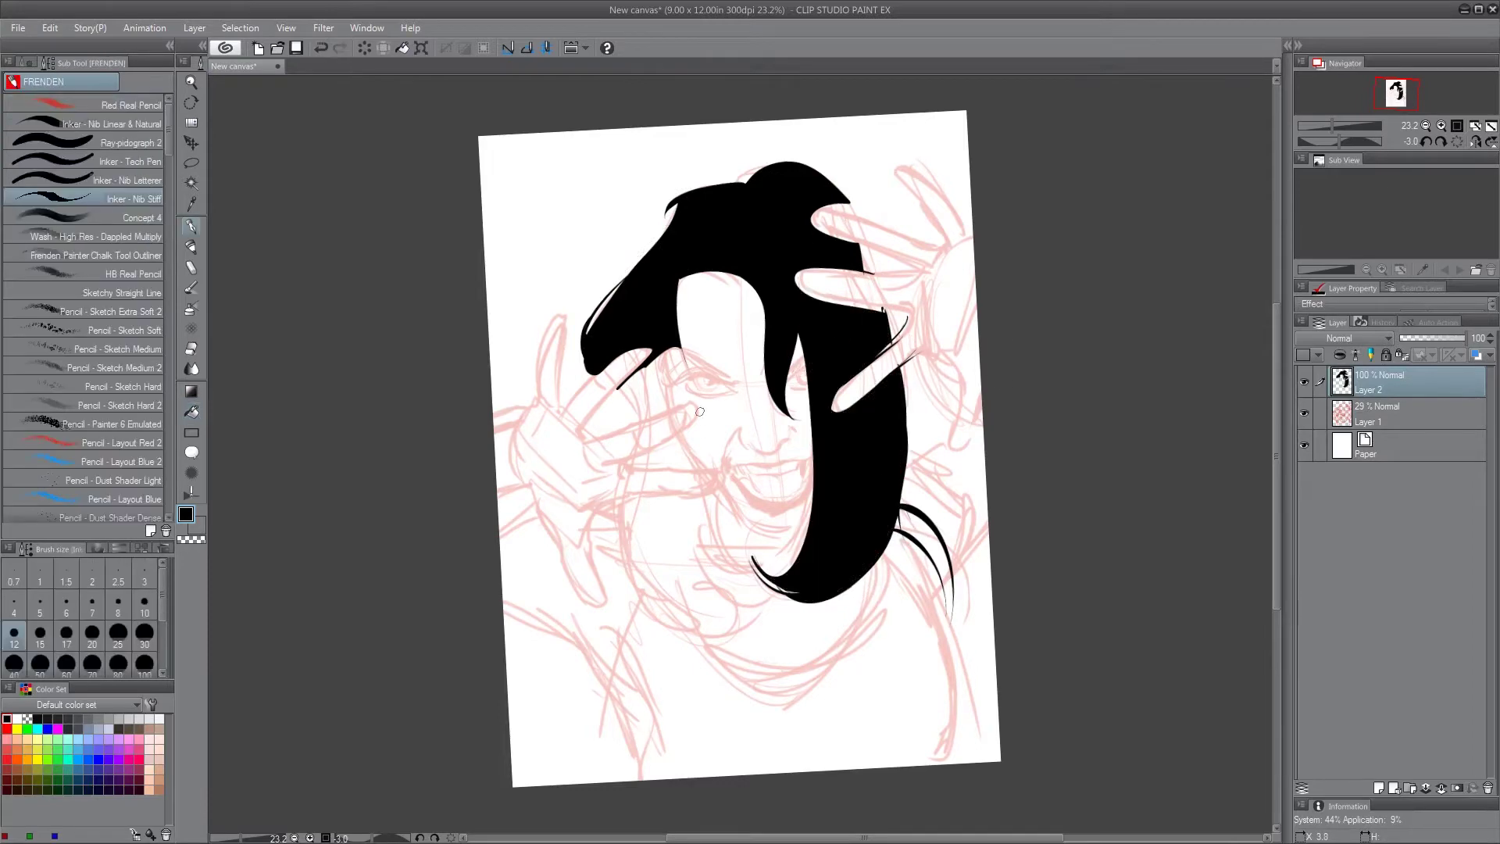
Ink the first lines of the left eye and brow, and thicken the hair's outer left edge
{"action": "left_click_drag", "start_coordinate": [664, 358], "coordinate": [668, 381]}
{"action": "mouse_move", "coordinate": [700, 365]}
{"action": "left_mouse_down"}
{"action": "mouse_move", "coordinate": [677, 354]}
{"action": "mouse_move", "coordinate": [707, 411]}
{"action": "mouse_move", "coordinate": [725, 374]}
{"action": "left_mouse_up"}
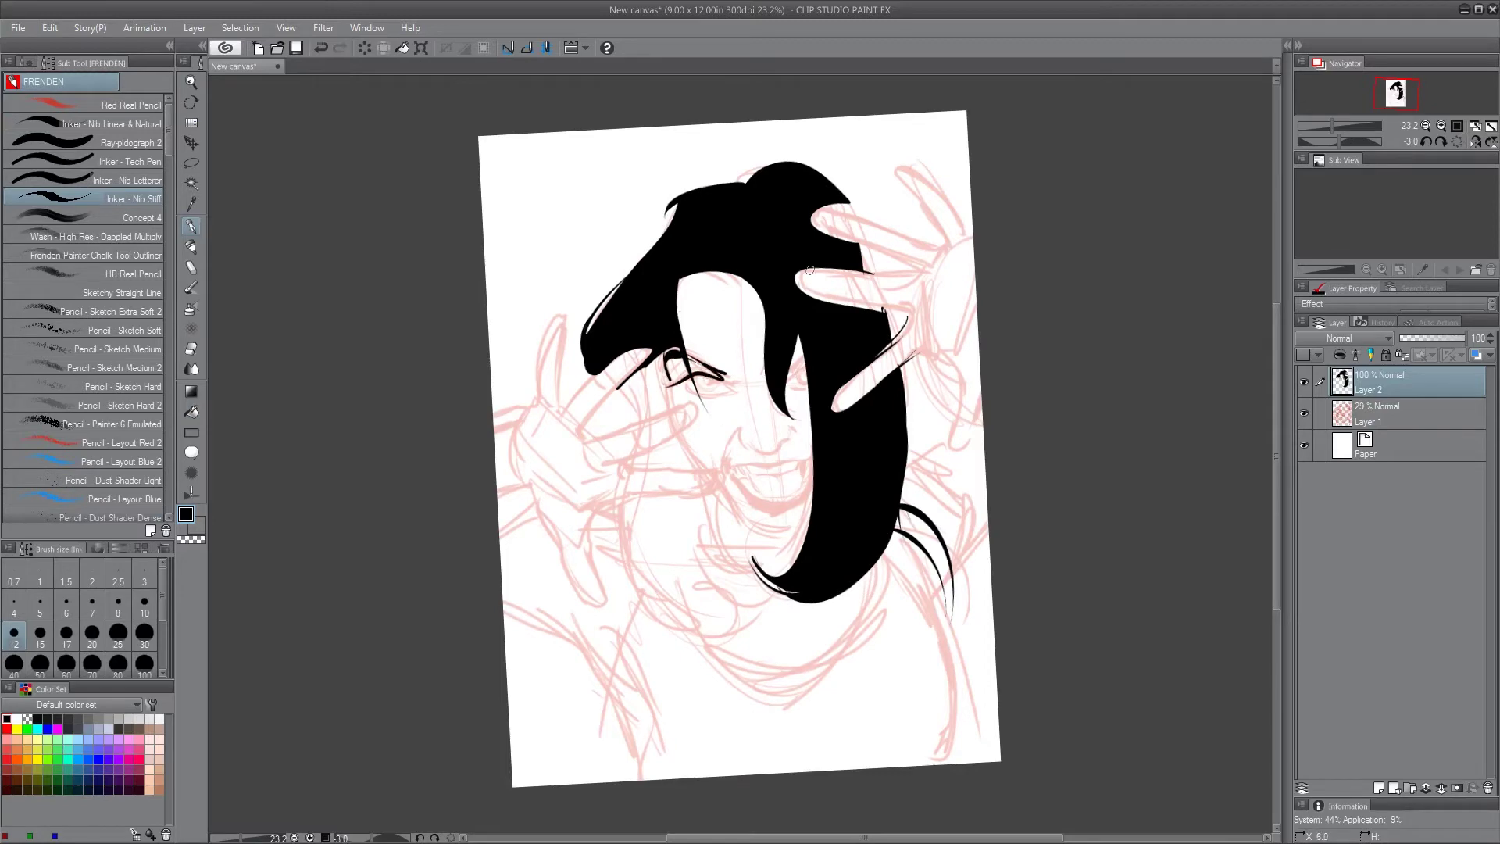
{"action": "left_click_drag", "start_coordinate": [676, 209], "coordinate": [590, 332]}
{"action": "left_click_drag", "start_coordinate": [637, 270], "coordinate": [610, 309]}
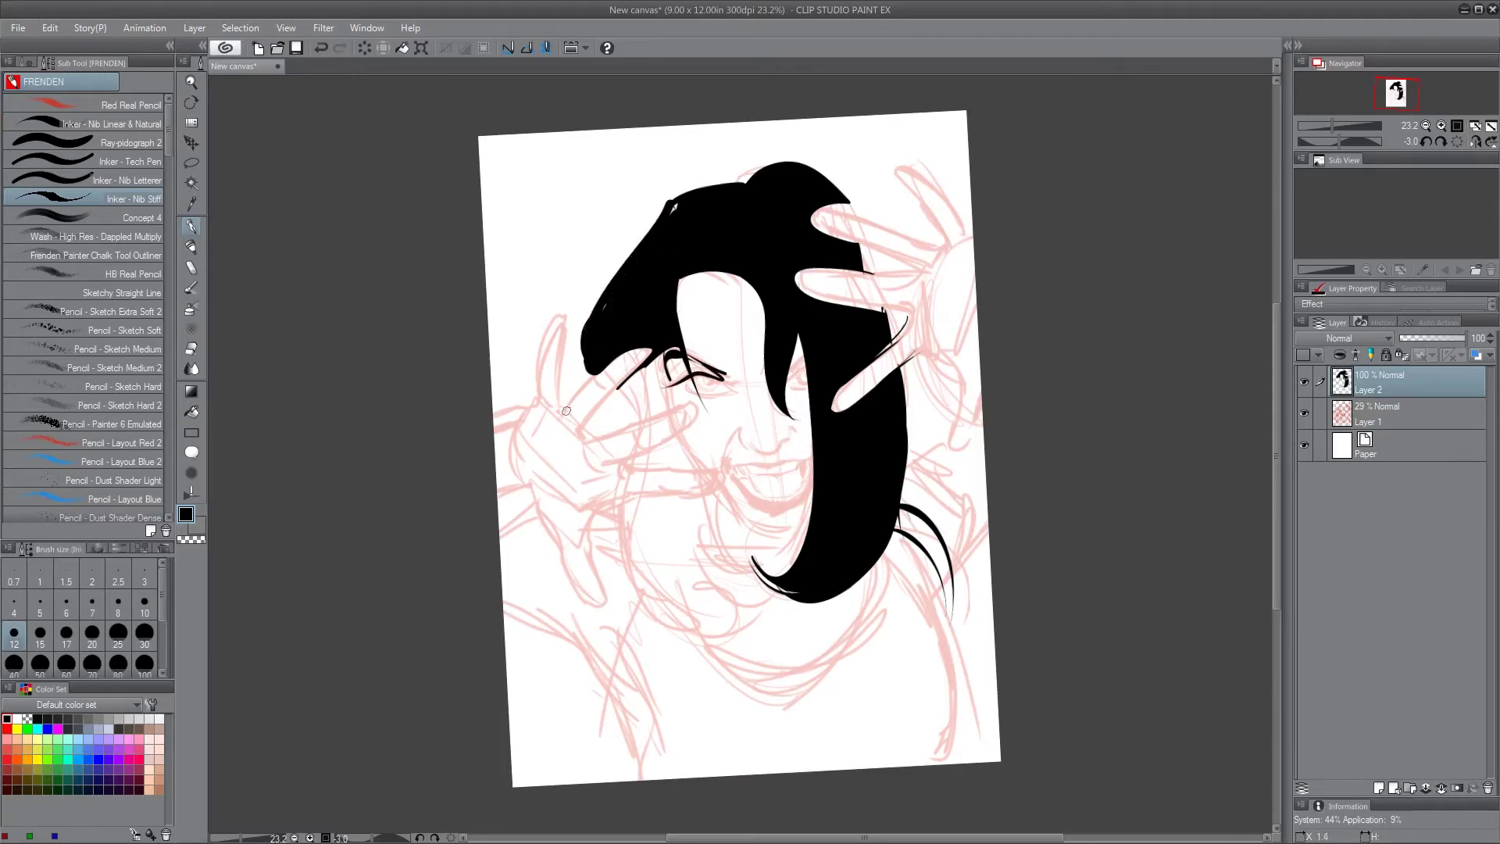
Ink the fingers and palm contours of the raised hand at the page's left
{"action": "mouse_move", "coordinate": [562, 417]}
{"action": "left_mouse_down"}
{"action": "mouse_move", "coordinate": [629, 352]}
{"action": "mouse_move", "coordinate": [581, 434]}
{"action": "left_mouse_up"}
{"action": "mouse_move", "coordinate": [537, 400]}
{"action": "left_mouse_down"}
{"action": "mouse_move", "coordinate": [571, 317]}
{"action": "mouse_move", "coordinate": [556, 404]}
{"action": "mouse_move", "coordinate": [589, 445]}
{"action": "mouse_move", "coordinate": [692, 404]}
{"action": "mouse_move", "coordinate": [615, 461]}
{"action": "left_mouse_up"}
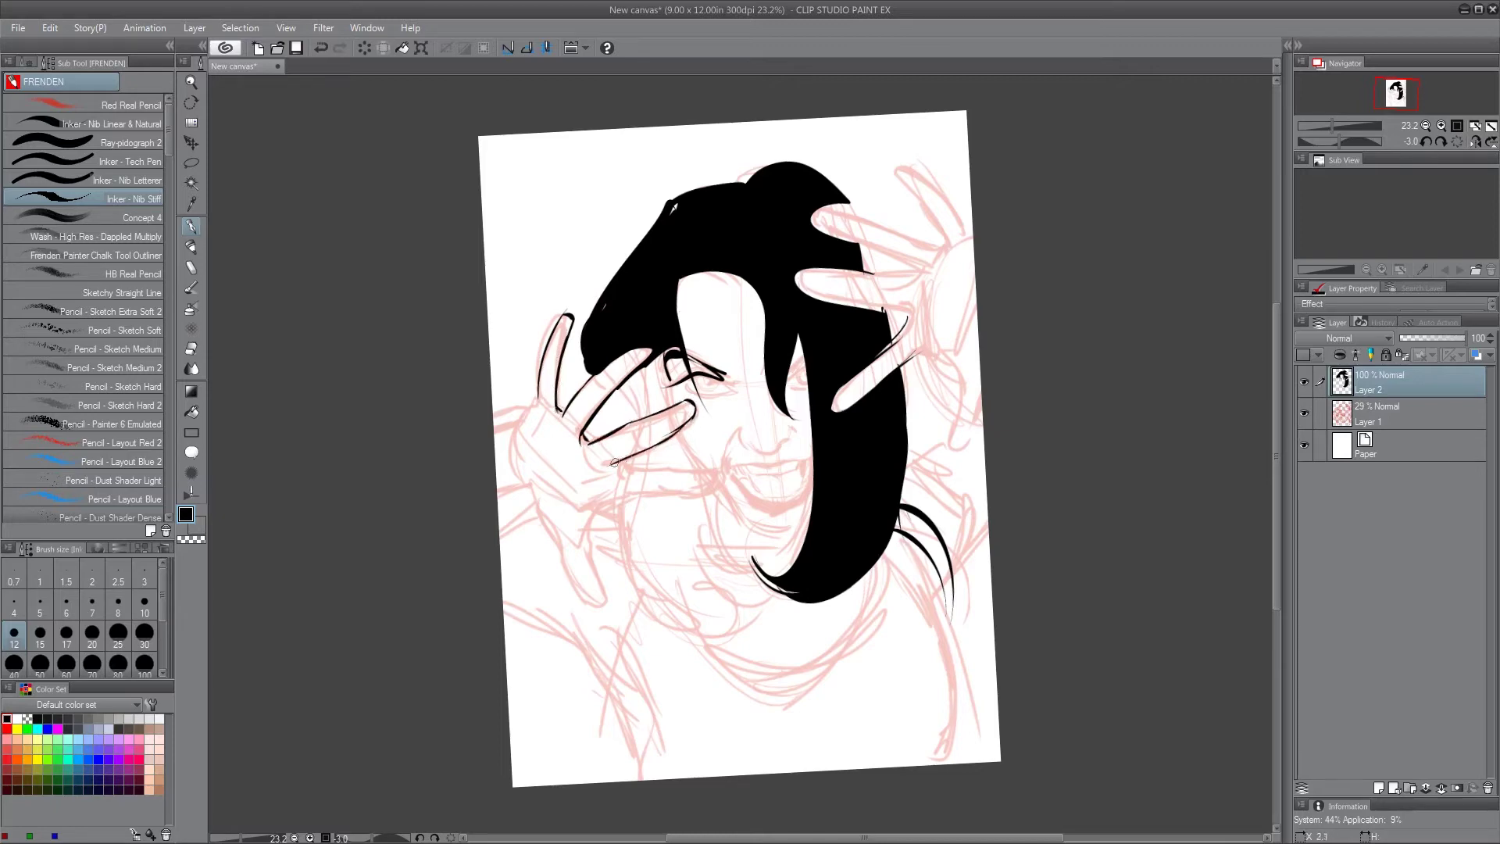
{"action": "mouse_move", "coordinate": [605, 398]}
{"action": "left_mouse_down"}
{"action": "mouse_move", "coordinate": [627, 423]}
{"action": "mouse_move", "coordinate": [621, 475]}
{"action": "left_mouse_up"}
{"action": "mouse_move", "coordinate": [525, 417]}
{"action": "left_mouse_down"}
{"action": "mouse_move", "coordinate": [597, 504]}
{"action": "mouse_move", "coordinate": [547, 486]}
{"action": "mouse_move", "coordinate": [561, 543]}
{"action": "left_mouse_up"}
Ink the eyes, the heavy brow, the nose and the upper lip line
{"action": "mouse_move", "coordinate": [701, 383]}
{"action": "left_mouse_down"}
{"action": "mouse_move", "coordinate": [712, 386]}
{"action": "mouse_move", "coordinate": [664, 375]}
{"action": "mouse_move", "coordinate": [741, 385]}
{"action": "mouse_move", "coordinate": [712, 396]}
{"action": "mouse_move", "coordinate": [736, 386]}
{"action": "left_mouse_up"}
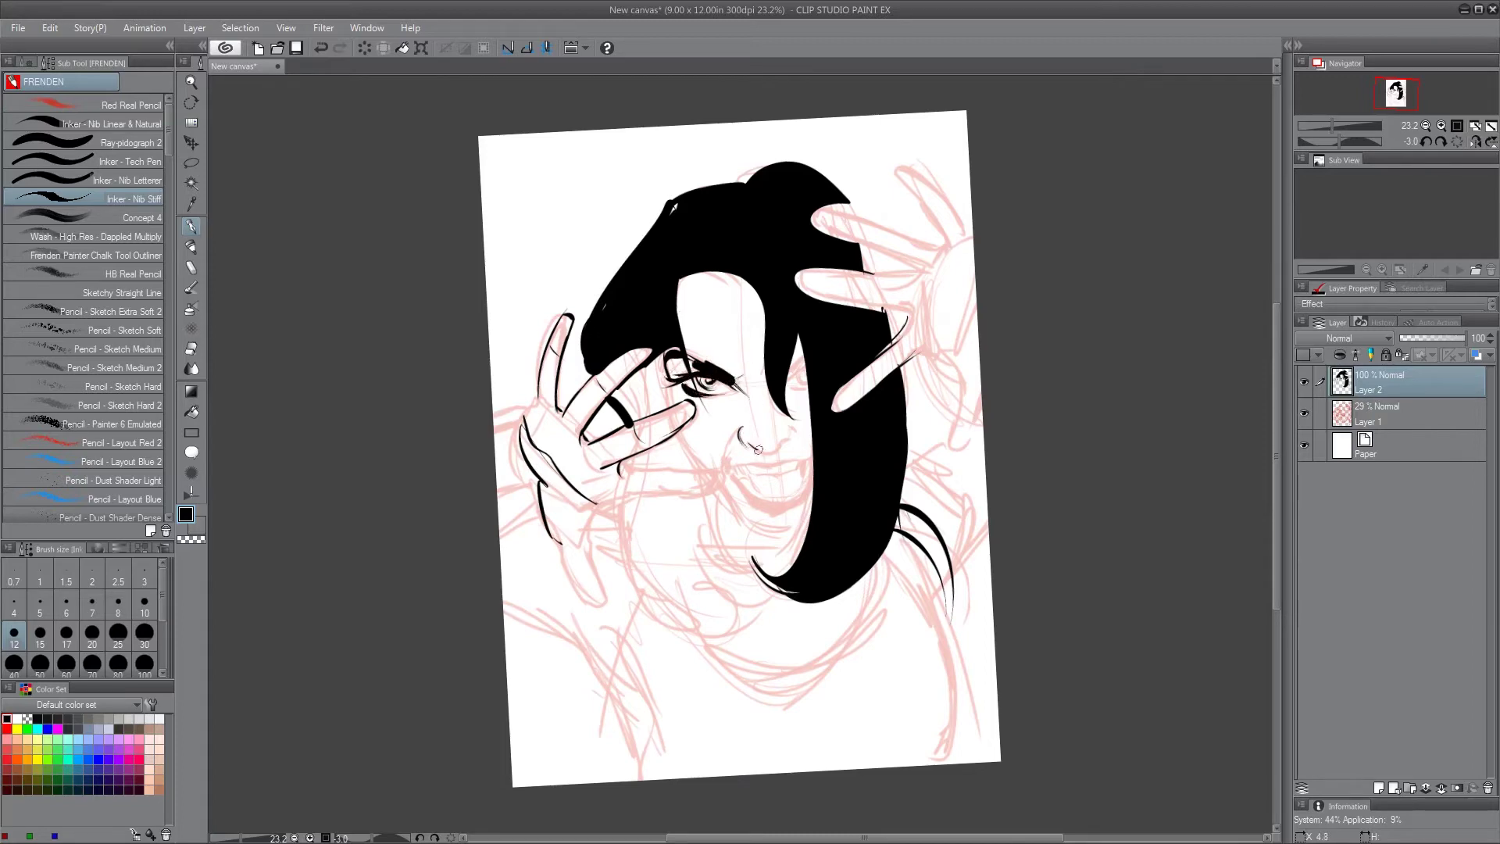
{"action": "left_click_drag", "start_coordinate": [791, 369], "coordinate": [806, 361]}
{"action": "left_click_drag", "start_coordinate": [730, 467], "coordinate": [753, 467]}
{"action": "left_click_drag", "start_coordinate": [744, 464], "coordinate": [726, 431]}
Outline the hair showing between the left hand's fingers and the face, and fill it with black
{"action": "mouse_move", "coordinate": [663, 358]}
{"action": "left_mouse_down"}
{"action": "mouse_move", "coordinate": [664, 408]}
{"action": "mouse_move", "coordinate": [703, 467]}
{"action": "mouse_move", "coordinate": [699, 516]}
{"action": "mouse_move", "coordinate": [673, 549]}
{"action": "left_mouse_up"}
{"action": "key", "text": "g"}
{"action": "left_click", "coordinate": [647, 388]}
{"action": "left_click", "coordinate": [668, 388]}
{"action": "key", "text": "p"}
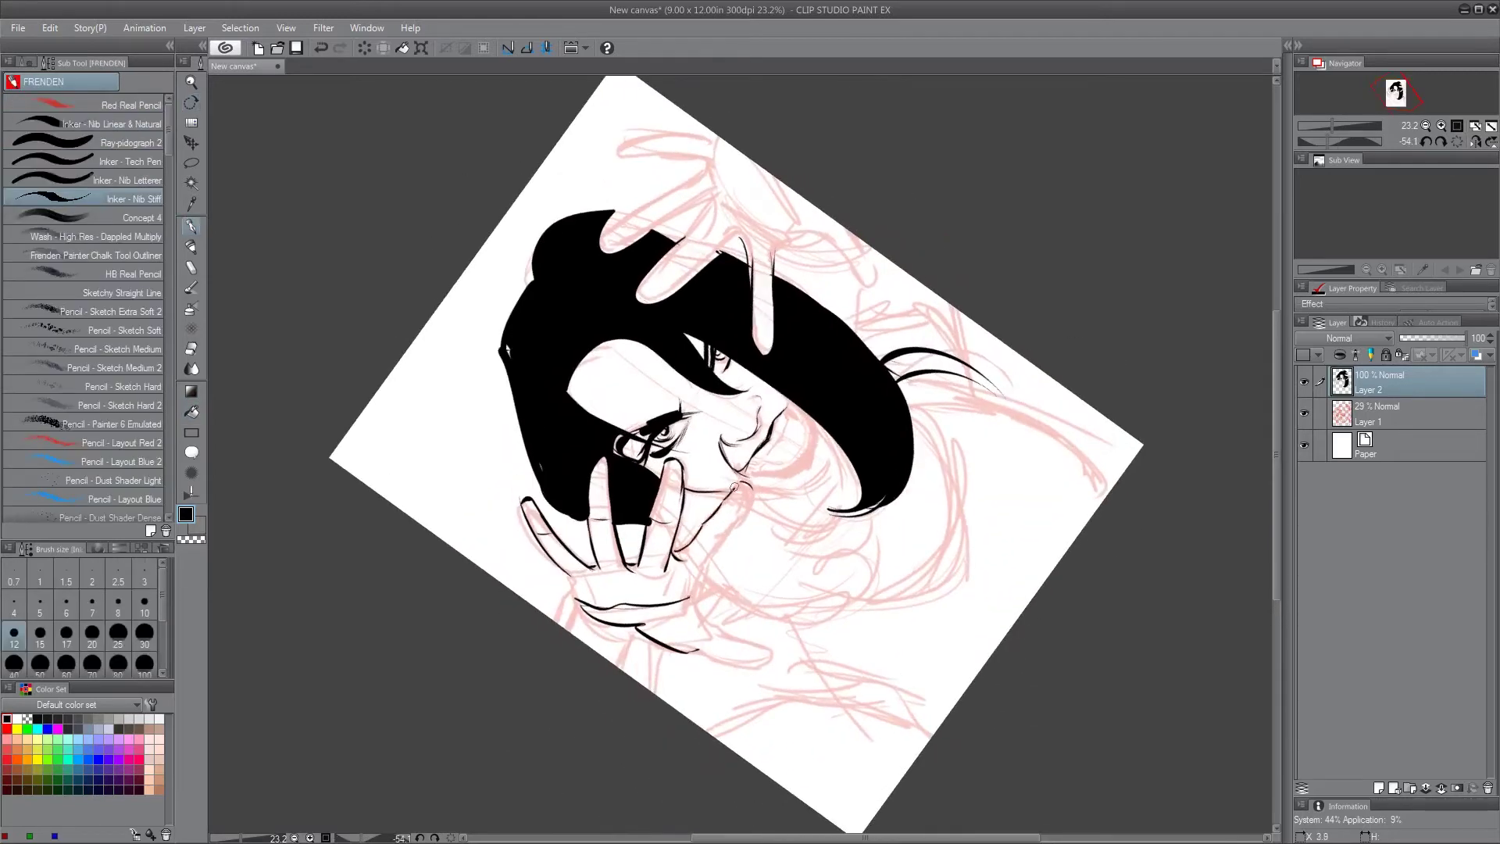
Ink the left hand's finger beside the mouth, its thumb and the wrist lines
{"action": "left_click_drag", "start_coordinate": [748, 485], "coordinate": [695, 600]}
{"action": "left_click_drag", "start_coordinate": [1016, 192], "coordinate": [1077, 688]}
{"action": "mouse_move", "coordinate": [590, 437]}
{"action": "left_mouse_down"}
{"action": "mouse_move", "coordinate": [548, 452]}
{"action": "mouse_move", "coordinate": [542, 529]}
{"action": "mouse_move", "coordinate": [566, 463]}
{"action": "left_mouse_up"}
{"action": "mouse_move", "coordinate": [539, 376]}
{"action": "left_mouse_down"}
{"action": "mouse_move", "coordinate": [544, 400]}
{"action": "mouse_move", "coordinate": [505, 382]}
{"action": "left_mouse_up"}
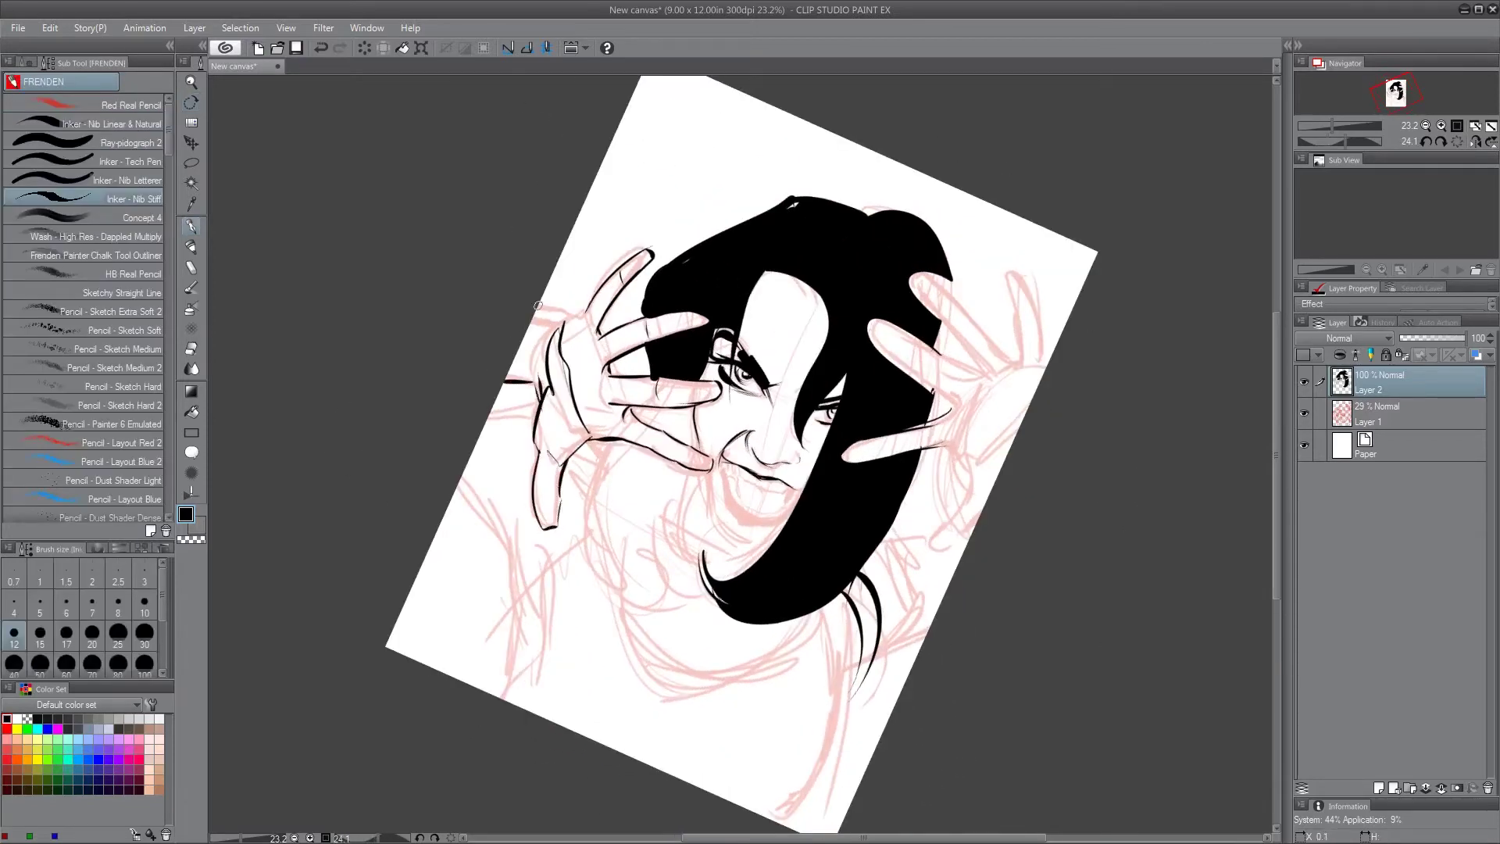
{"action": "left_click_drag", "start_coordinate": [539, 305], "coordinate": [576, 318]}
{"action": "mouse_move", "coordinate": [1004, 647]}
{"action": "left_mouse_down"}
{"action": "mouse_move", "coordinate": [1072, 408]}
{"action": "mouse_move", "coordinate": [1069, 471]}
{"action": "left_mouse_up"}
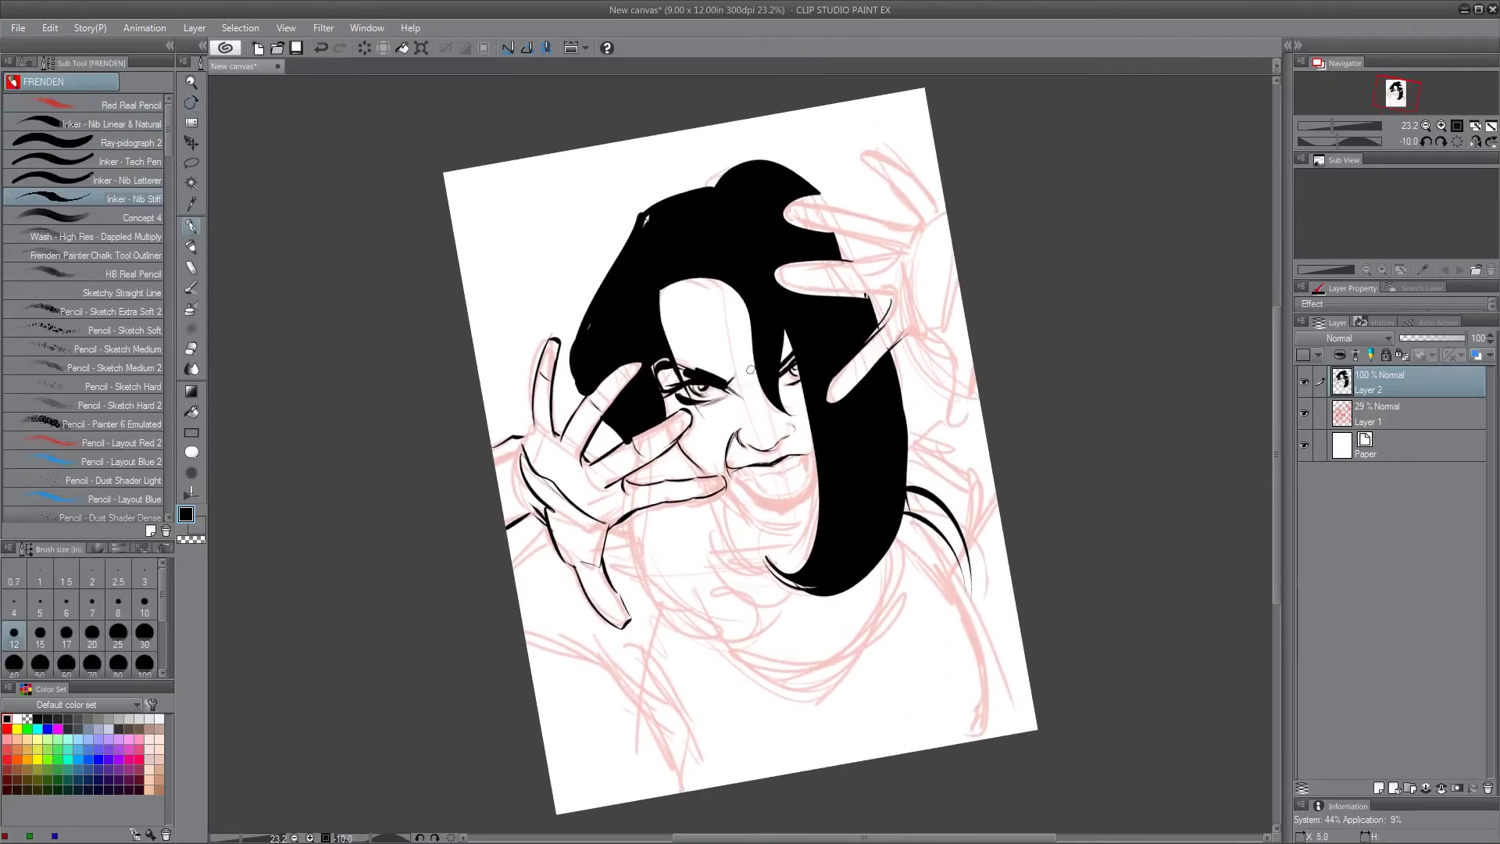
Add thin stray strands along the forehead hairline and the hair's outer left edge
{"action": "left_click_drag", "start_coordinate": [729, 337], "coordinate": [743, 378]}
{"action": "mouse_move", "coordinate": [663, 290]}
{"action": "left_mouse_down"}
{"action": "mouse_move", "coordinate": [726, 293]}
{"action": "mouse_move", "coordinate": [751, 325]}
{"action": "left_mouse_up"}
{"action": "left_click_drag", "start_coordinate": [661, 294], "coordinate": [684, 363]}
{"action": "left_click_drag", "start_coordinate": [602, 281], "coordinate": [577, 334]}
{"action": "left_click_drag", "start_coordinate": [1130, 606], "coordinate": [1133, 594]}
{"action": "key", "text": "p"}
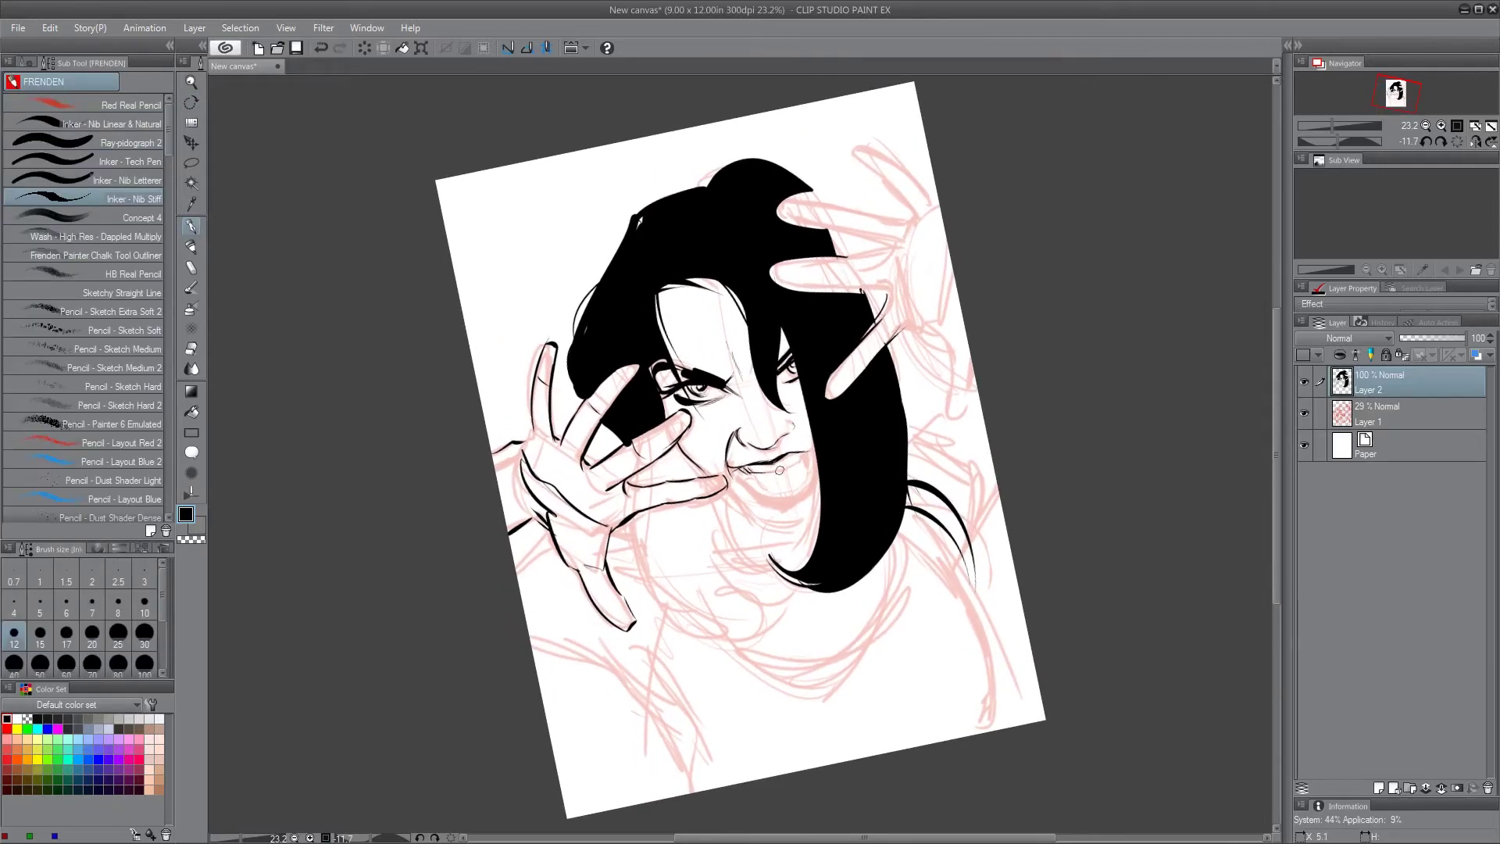
Ink the open mouth with its teeth and lower lip, and outline the hair lock beneath the left hand
{"action": "mouse_move", "coordinate": [735, 475]}
{"action": "left_mouse_down"}
{"action": "mouse_move", "coordinate": [796, 492]}
{"action": "mouse_move", "coordinate": [804, 458]}
{"action": "left_mouse_up"}
{"action": "mouse_move", "coordinate": [736, 502]}
{"action": "left_mouse_down"}
{"action": "mouse_move", "coordinate": [778, 522]}
{"action": "mouse_move", "coordinate": [814, 513]}
{"action": "left_mouse_up"}
{"action": "mouse_move", "coordinate": [636, 518]}
{"action": "left_mouse_down"}
{"action": "mouse_move", "coordinate": [820, 641]}
{"action": "mouse_move", "coordinate": [710, 560]}
{"action": "mouse_move", "coordinate": [755, 611]}
{"action": "left_mouse_up"}
{"action": "left_click_drag", "start_coordinate": [734, 610], "coordinate": [730, 498]}
{"action": "key", "text": "g"}
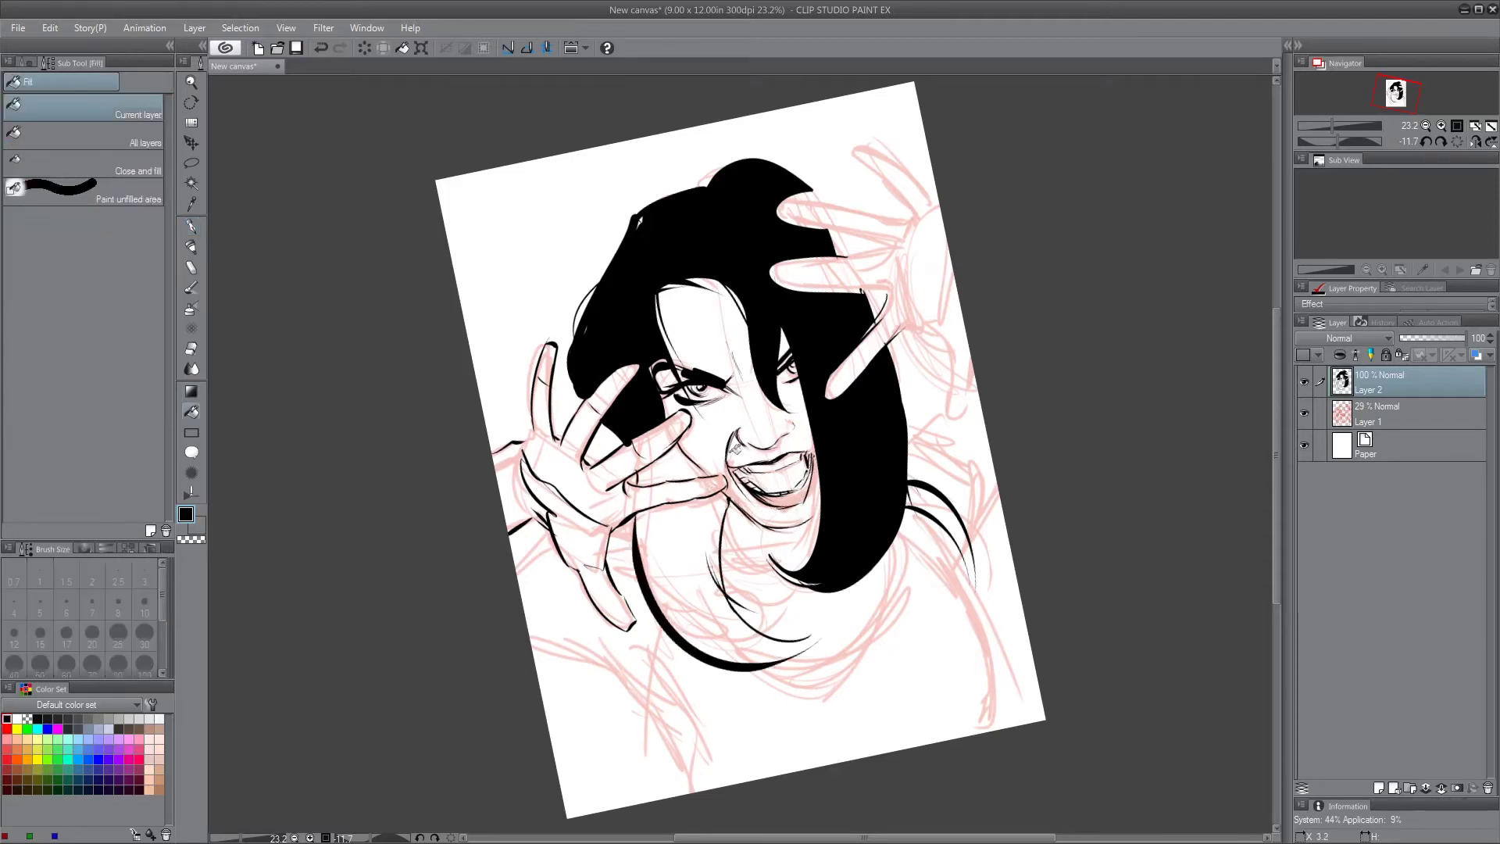
{"action": "left_click", "coordinate": [736, 449]}
{"action": "key", "text": "ctrl+z"}
Close the tip of the lower left hair lock and fill the lock with black
{"action": "key", "text": "p"}
{"action": "left_click_drag", "start_coordinate": [777, 655], "coordinate": [819, 622]}
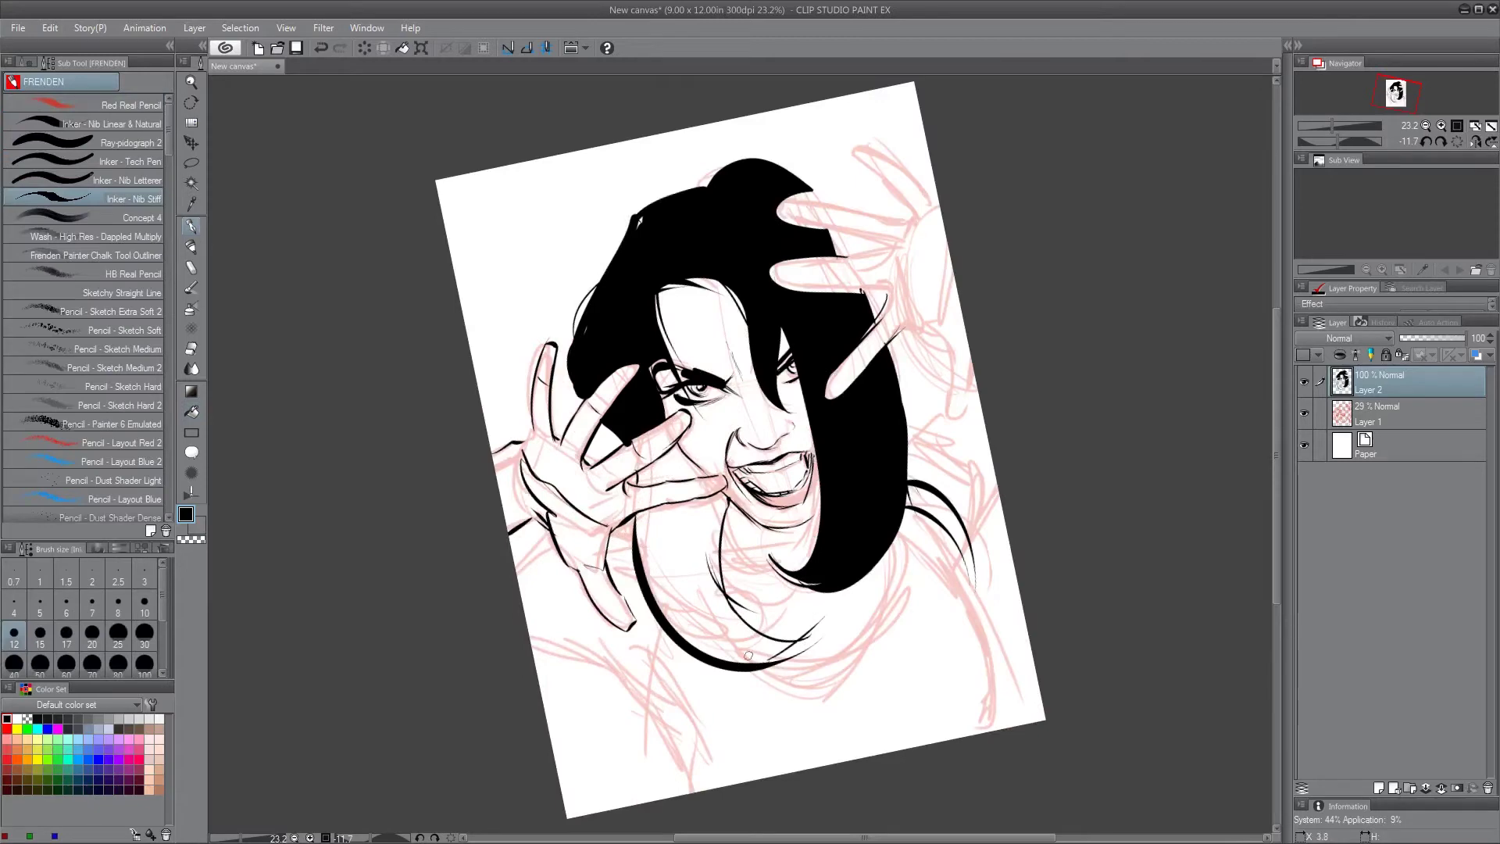
{"action": "key", "text": "g"}
{"action": "left_click", "coordinate": [679, 547]}
{"action": "left_click", "coordinate": [682, 466]}
Ink a strand at the right shoulder and a thick body contour down the page's lower right
{"action": "key", "text": "r"}
{"action": "mouse_move", "coordinate": [1067, 516]}
{"action": "left_mouse_down"}
{"action": "mouse_move", "coordinate": [1095, 637]}
{"action": "mouse_move", "coordinate": [1051, 692]}
{"action": "left_mouse_up"}
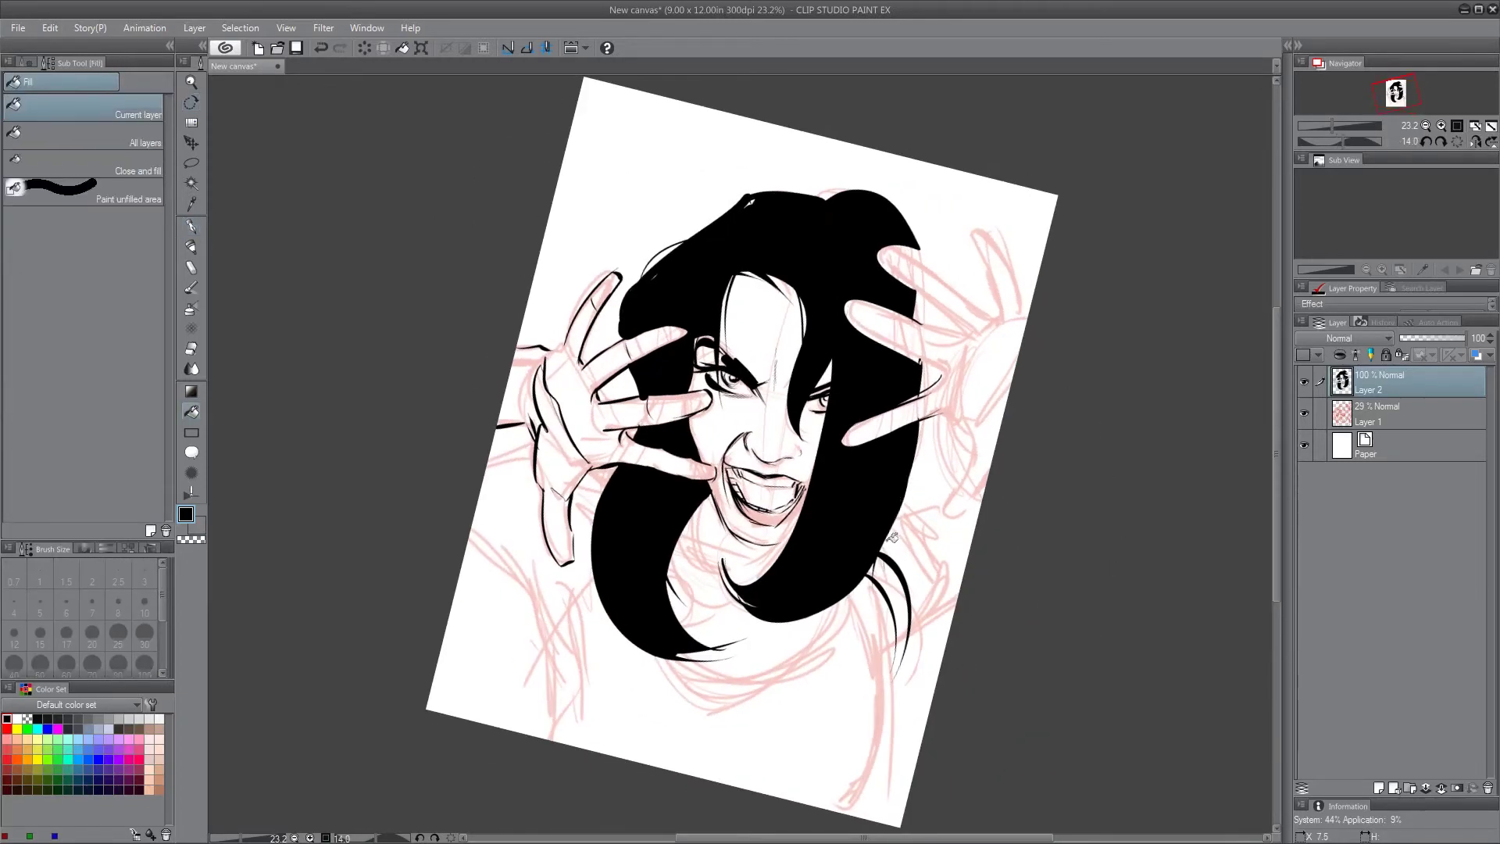
{"action": "key", "text": "p"}
{"action": "mouse_move", "coordinate": [886, 538]}
{"action": "left_mouse_down"}
{"action": "mouse_move", "coordinate": [899, 606]}
{"action": "mouse_move", "coordinate": [863, 607]}
{"action": "mouse_move", "coordinate": [835, 804]}
{"action": "left_mouse_up"}
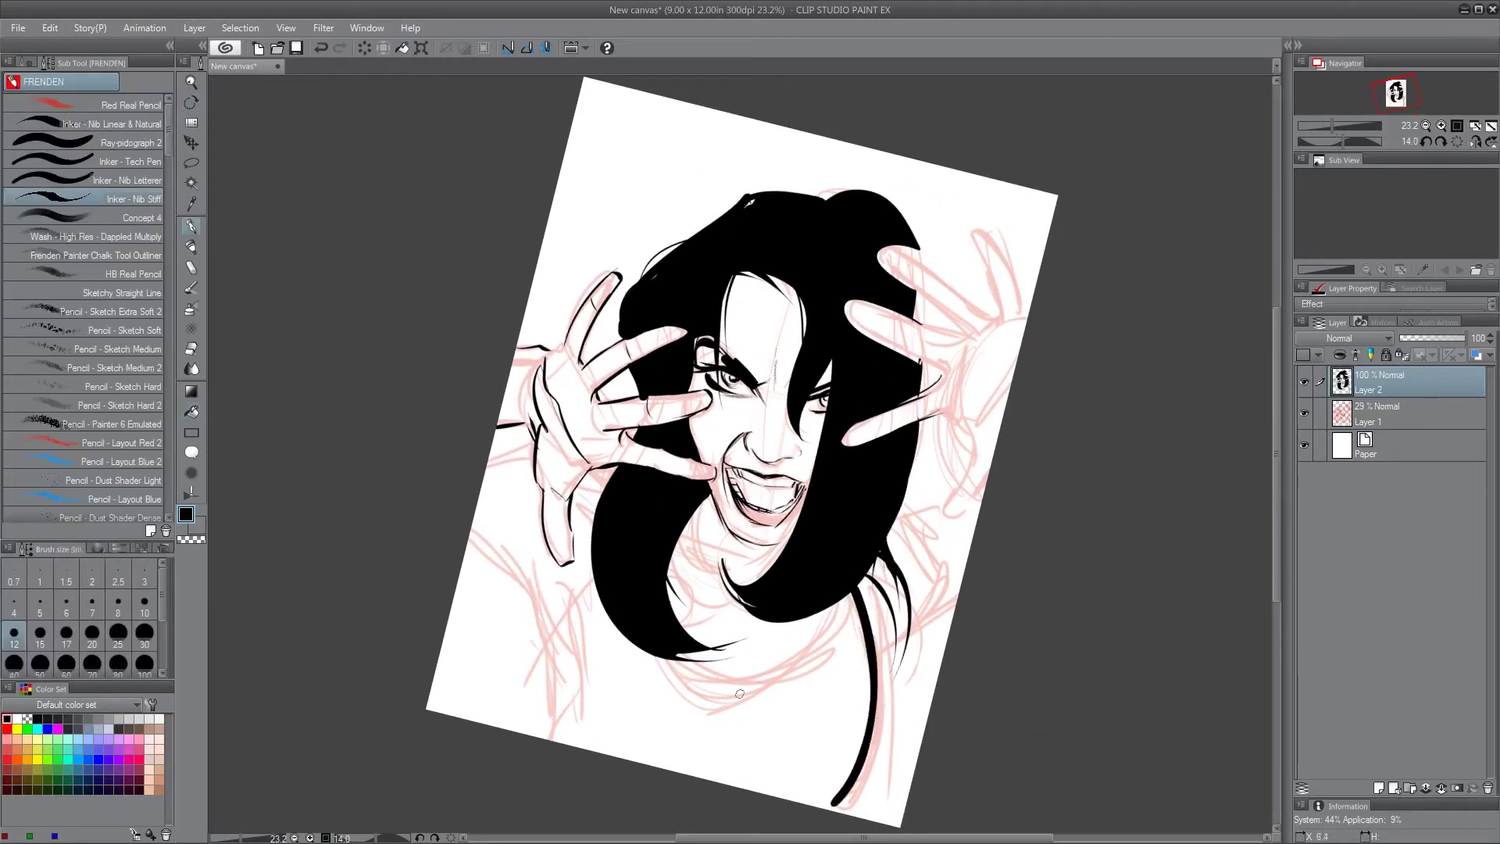
Ink the shoulder, arm and torso lines in the page's lower left area
{"action": "left_click_drag", "start_coordinate": [592, 573], "coordinate": [542, 655]}
{"action": "mouse_move", "coordinate": [539, 653]}
{"action": "left_mouse_down"}
{"action": "mouse_move", "coordinate": [544, 738]}
{"action": "mouse_move", "coordinate": [530, 541]}
{"action": "left_mouse_up"}
{"action": "mouse_move", "coordinate": [535, 584]}
{"action": "left_mouse_down"}
{"action": "mouse_move", "coordinate": [504, 510]}
{"action": "mouse_move", "coordinate": [472, 525]}
{"action": "mouse_move", "coordinate": [575, 604]}
{"action": "left_mouse_up"}
Ink short neck strokes and fine hair strands beneath the chin
{"action": "key", "text": "r"}
{"action": "left_click_drag", "start_coordinate": [1043, 679], "coordinate": [1110, 500]}
{"action": "key", "text": "p"}
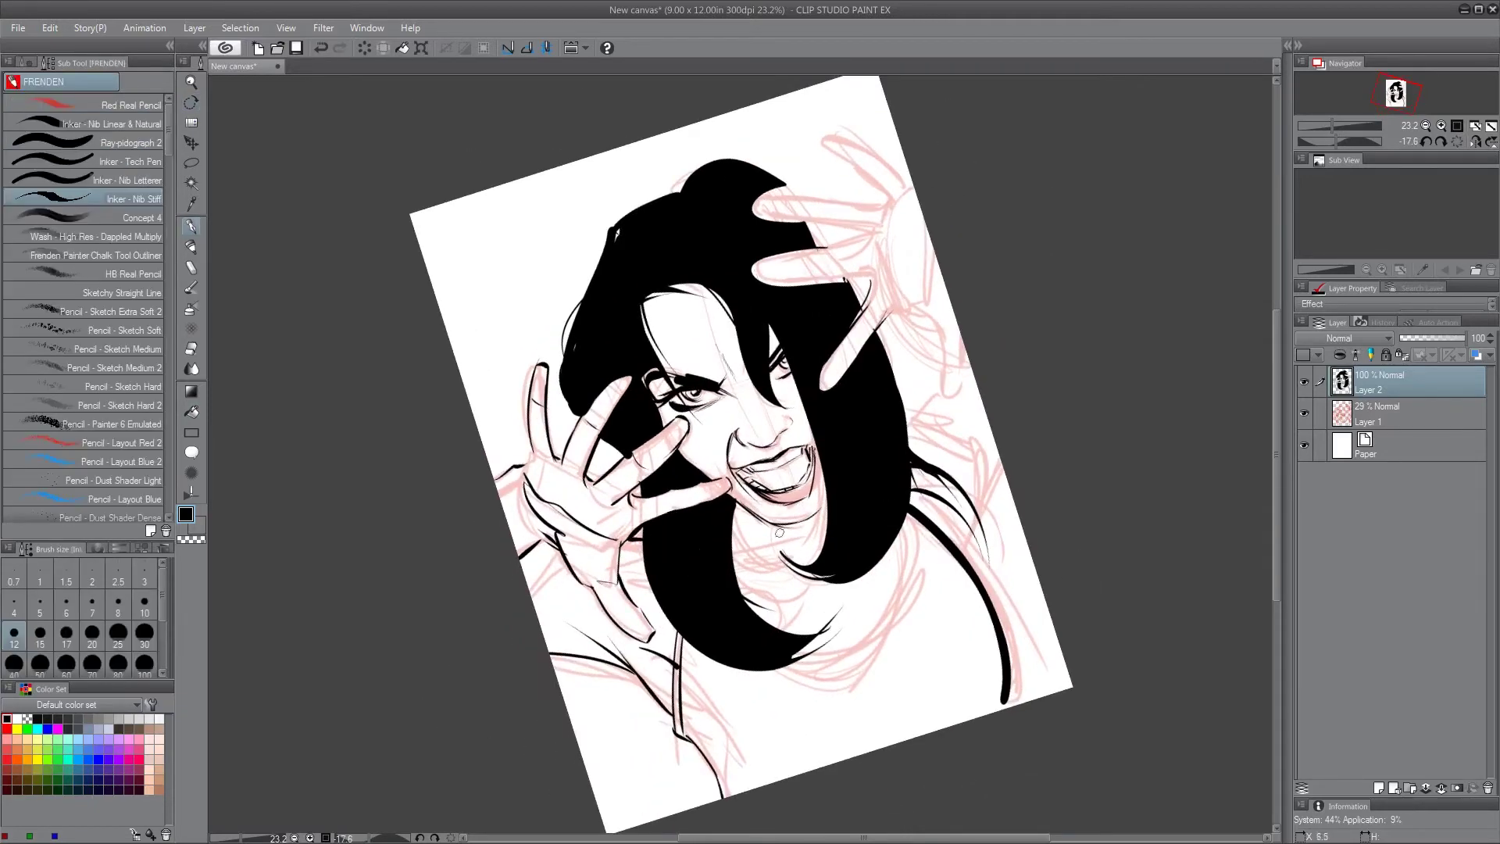
{"action": "mouse_move", "coordinate": [734, 508]}
{"action": "left_mouse_down"}
{"action": "mouse_move", "coordinate": [773, 554]}
{"action": "mouse_move", "coordinate": [785, 543]}
{"action": "mouse_move", "coordinate": [784, 599]}
{"action": "left_mouse_up"}
Ink the lower fingers of the raised hand in the page's upper right area
{"action": "key", "text": "r"}
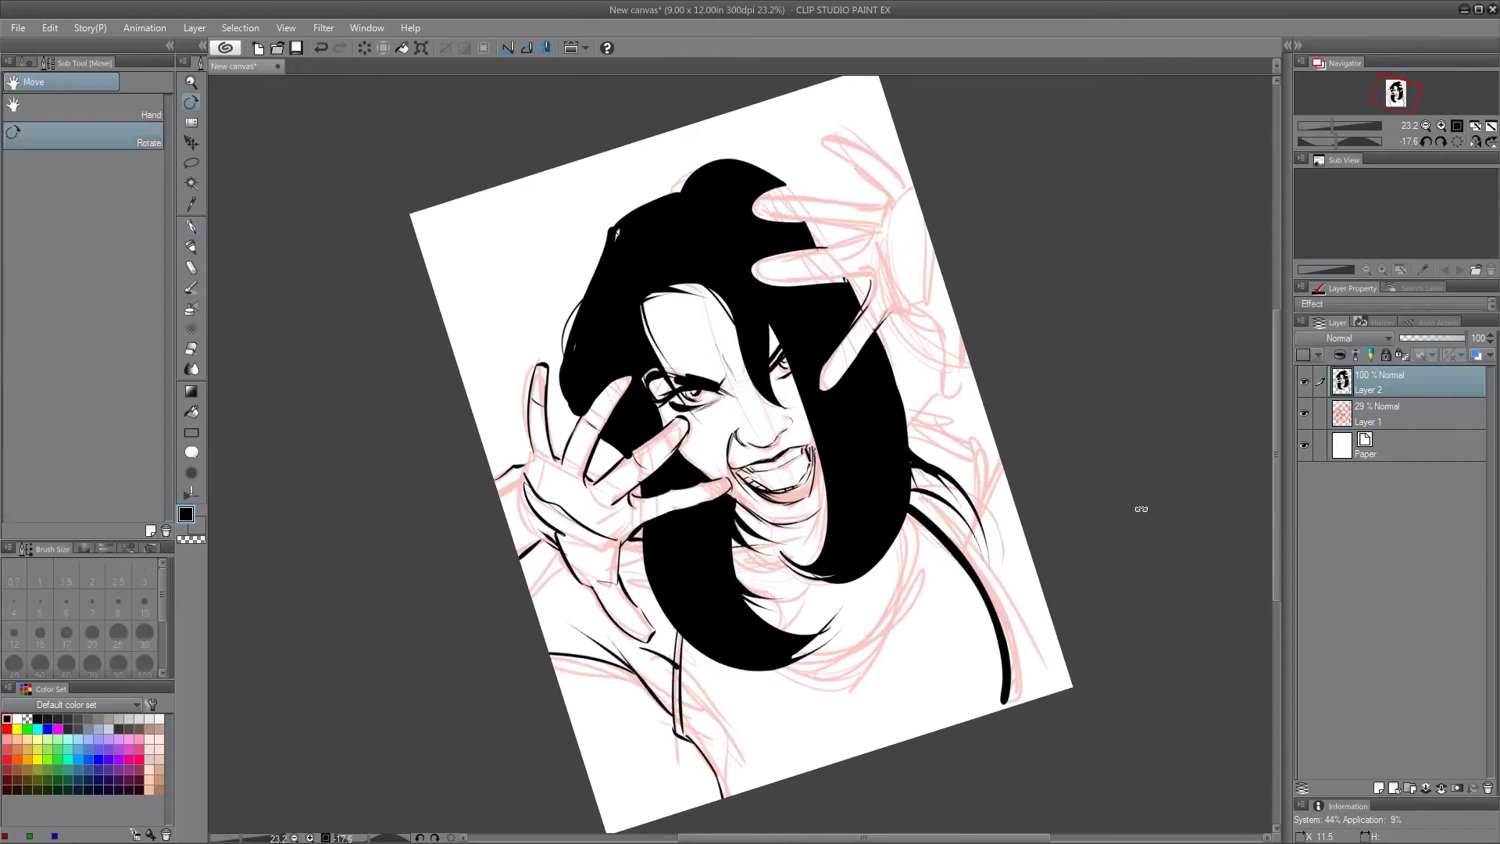
{"action": "mouse_move", "coordinate": [932, 123]}
{"action": "left_mouse_down"}
{"action": "mouse_move", "coordinate": [1013, 186]}
{"action": "mouse_move", "coordinate": [813, 78]}
{"action": "left_mouse_up"}
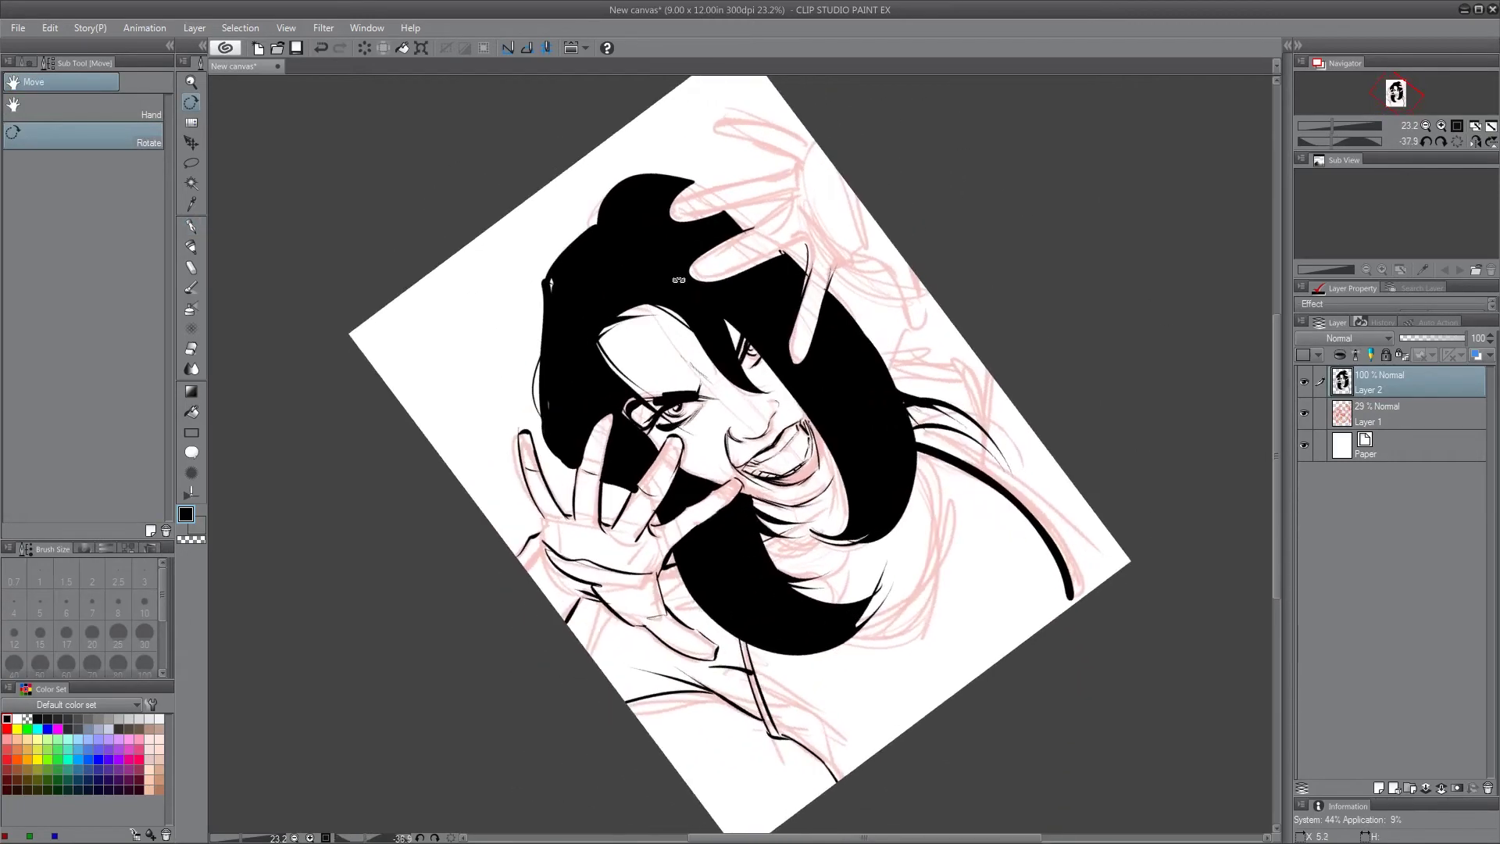
{"action": "key", "text": "p"}
{"action": "left_click_drag", "start_coordinate": [738, 236], "coordinate": [784, 208]}
{"action": "mouse_move", "coordinate": [743, 234]}
{"action": "left_mouse_down"}
{"action": "mouse_move", "coordinate": [705, 256]}
{"action": "mouse_move", "coordinate": [726, 274]}
{"action": "mouse_move", "coordinate": [820, 234]}
{"action": "left_mouse_up"}
{"action": "mouse_move", "coordinate": [704, 259]}
{"action": "left_mouse_down"}
{"action": "mouse_move", "coordinate": [796, 200]}
{"action": "mouse_move", "coordinate": [794, 346]}
{"action": "left_mouse_up"}
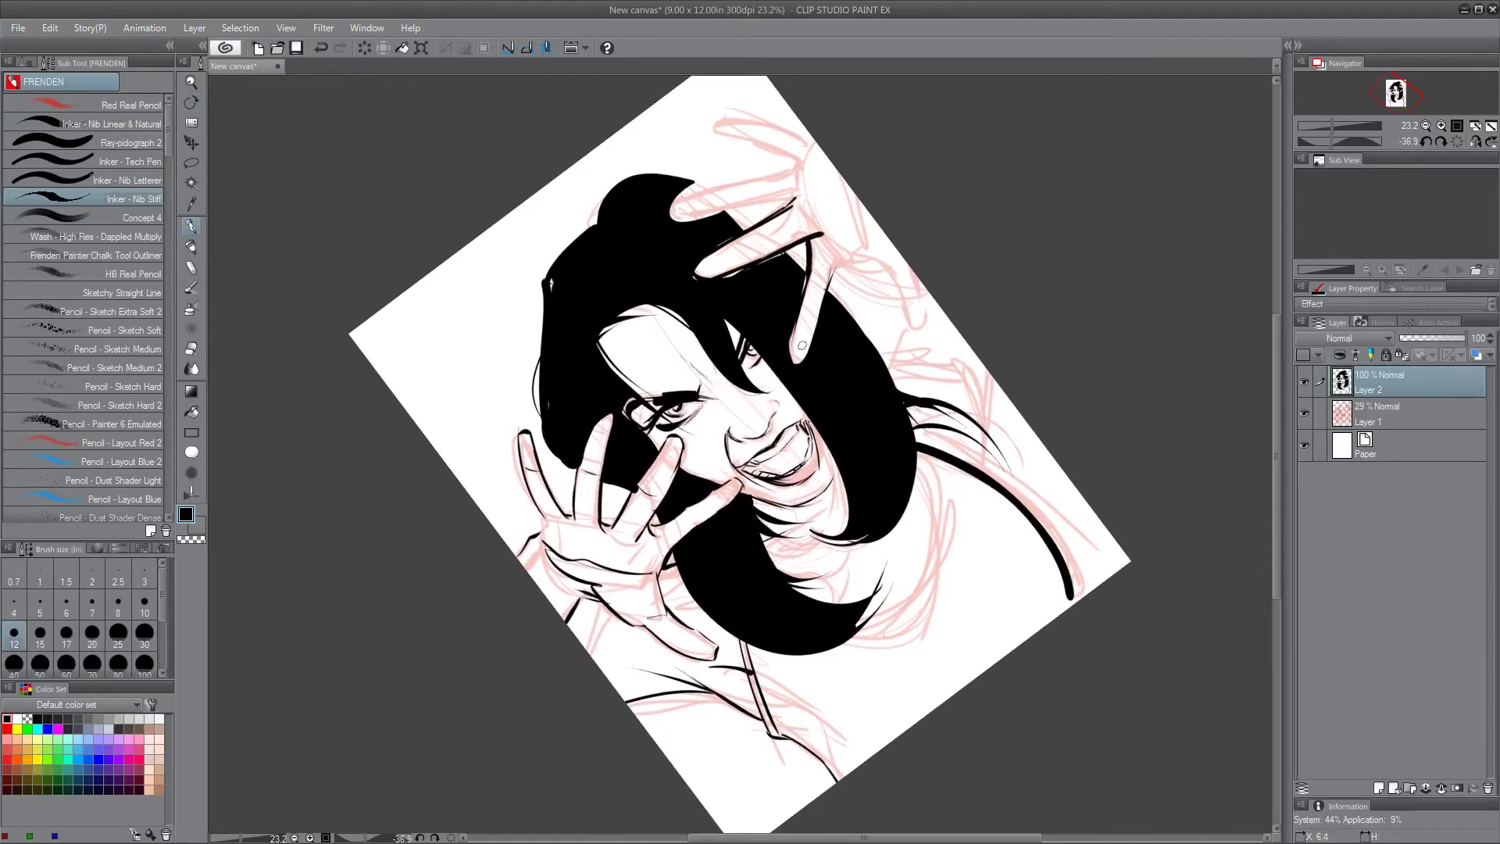
Ink the thumb and lower palm edge of the raised hand at the page's right
{"action": "key", "text": "r"}
{"action": "mouse_move", "coordinate": [1094, 391]}
{"action": "left_mouse_down"}
{"action": "mouse_move", "coordinate": [1046, 728]}
{"action": "mouse_move", "coordinate": [1019, 753]}
{"action": "left_mouse_up"}
{"action": "key", "text": "p"}
{"action": "mouse_move", "coordinate": [969, 434]}
{"action": "left_mouse_down"}
{"action": "mouse_move", "coordinate": [941, 541]}
{"action": "mouse_move", "coordinate": [982, 516]}
{"action": "left_mouse_up"}
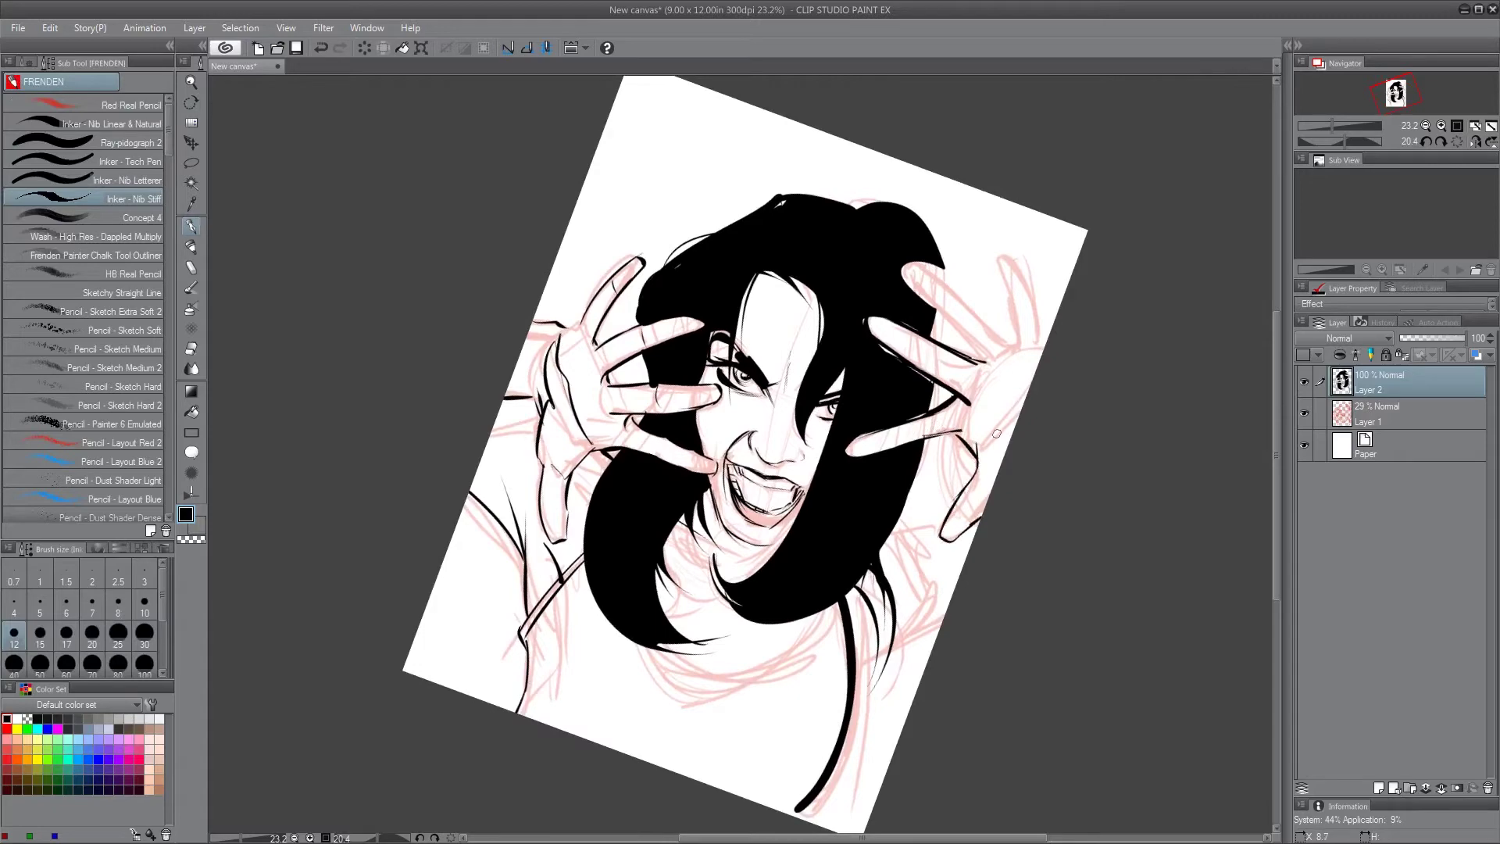
Ink the outlines of the remaining upper fingers on the raised hand at the page's right
{"action": "key", "text": "r"}
{"action": "left_click_drag", "start_coordinate": [1044, 357], "coordinate": [1005, 619]}
{"action": "key", "text": "p"}
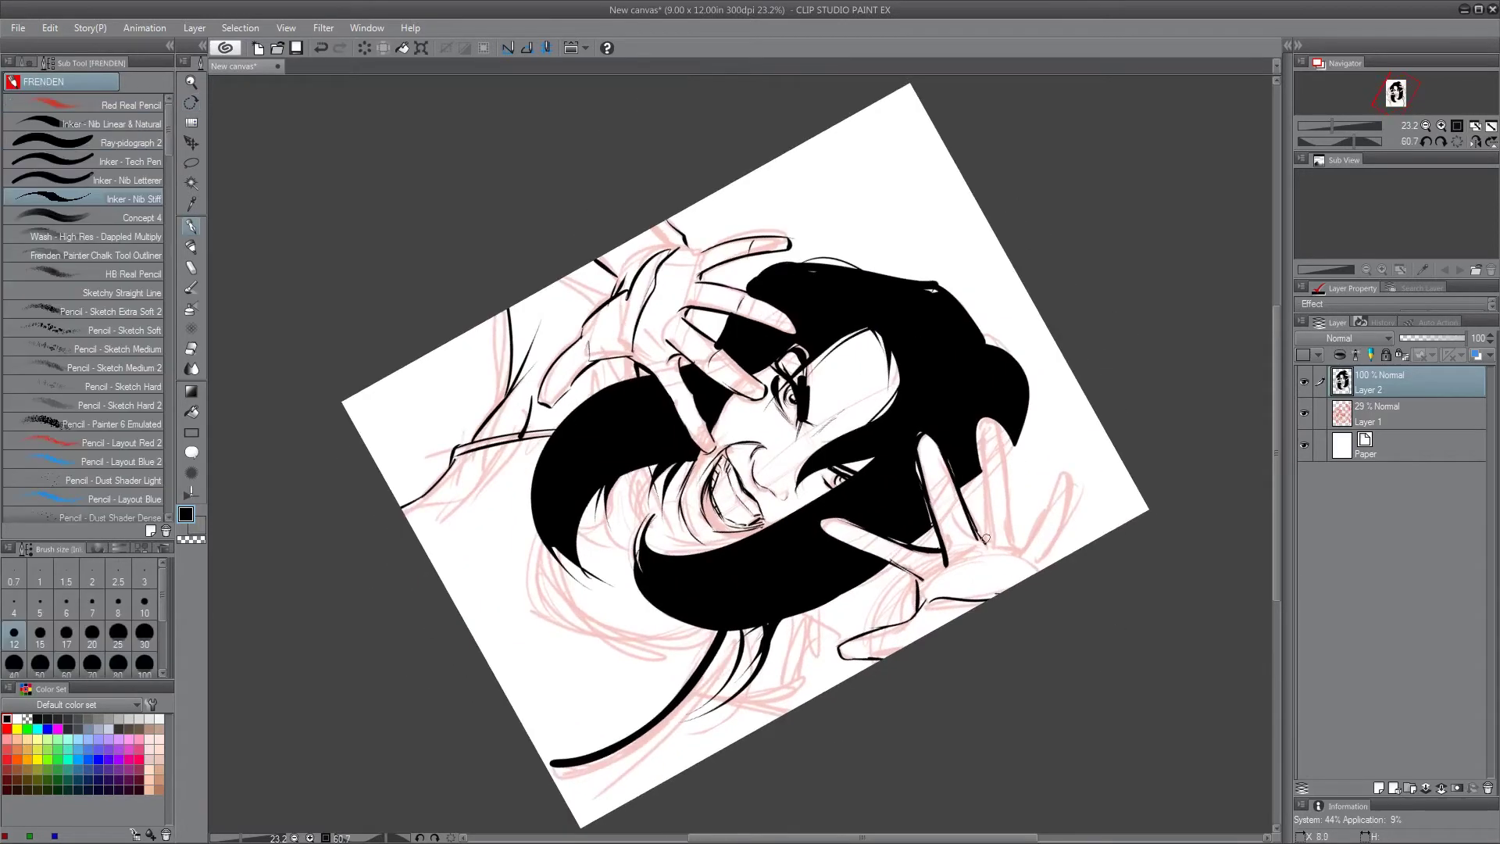
{"action": "mouse_move", "coordinate": [986, 538]}
{"action": "left_mouse_down"}
{"action": "mouse_move", "coordinate": [982, 427]}
{"action": "mouse_move", "coordinate": [1013, 543]}
{"action": "left_mouse_up"}
{"action": "mouse_move", "coordinate": [1006, 442]}
{"action": "left_mouse_down"}
{"action": "mouse_move", "coordinate": [1020, 547]}
{"action": "mouse_move", "coordinate": [1062, 477]}
{"action": "mouse_move", "coordinate": [1039, 569]}
{"action": "left_mouse_up"}
Erase the overlapping line ends between the finger bases of the right raised hand
{"action": "key", "text": "e"}
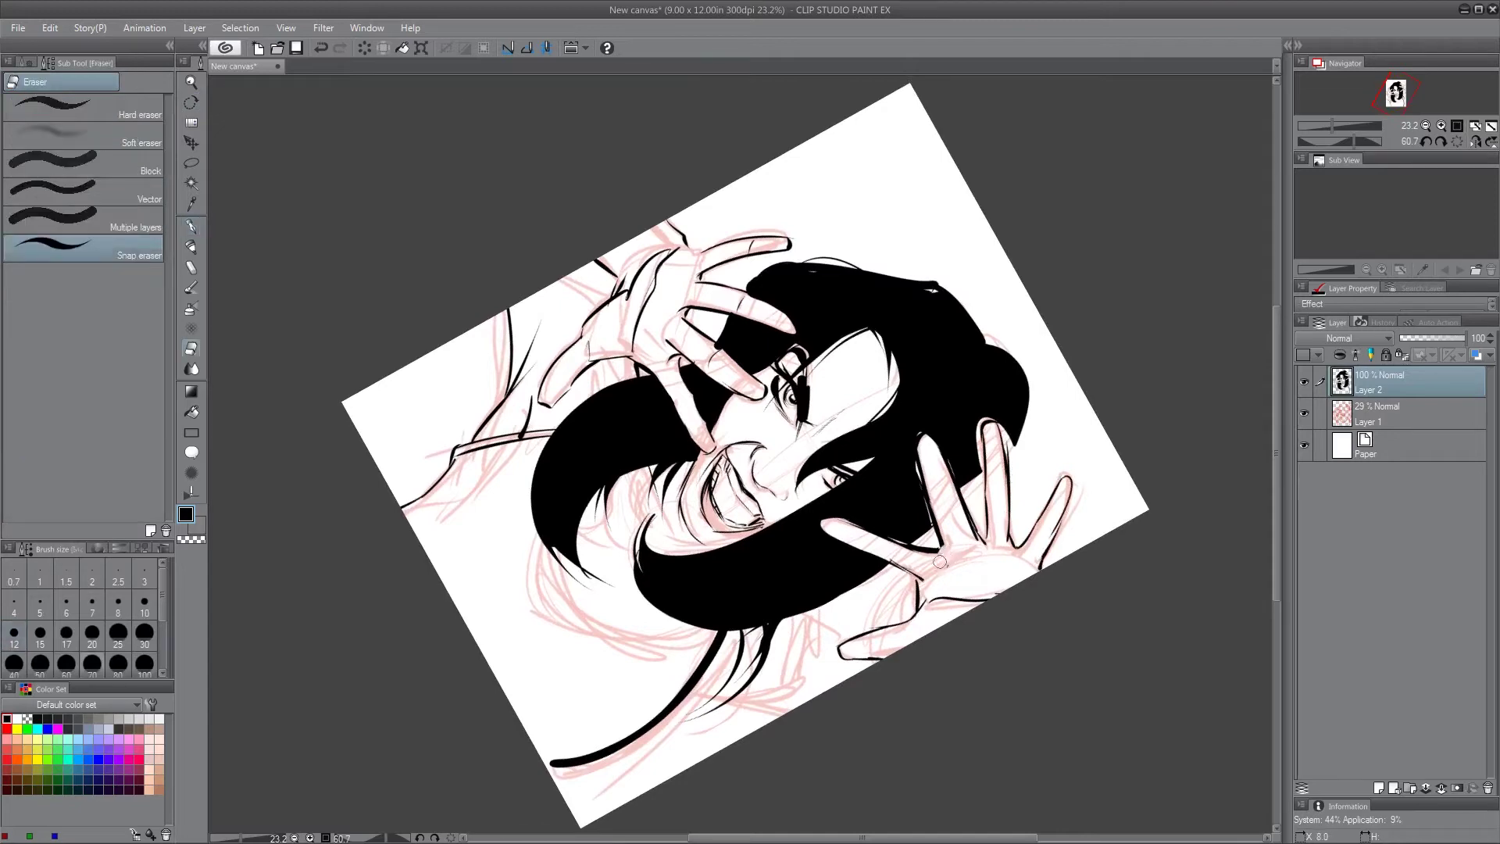
{"action": "left_click_drag", "start_coordinate": [949, 550], "coordinate": [939, 546]}
{"action": "left_click_drag", "start_coordinate": [980, 532], "coordinate": [985, 544]}
Ink the gaps, joint creases and fingertip contours on the right raised hand in black
{"action": "key", "text": "p"}
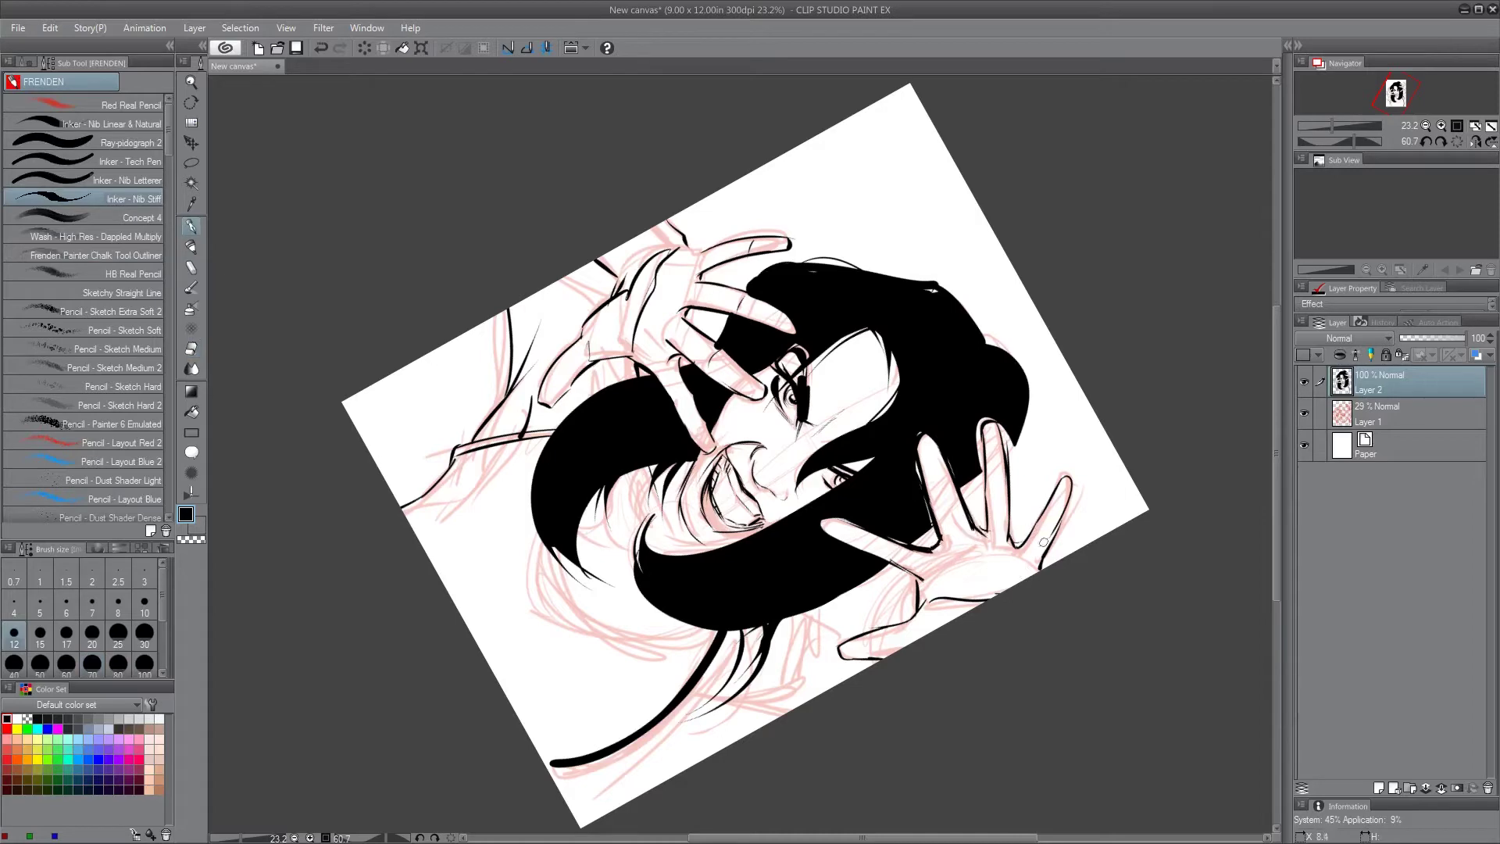
{"action": "left_click_drag", "start_coordinate": [1026, 551], "coordinate": [1040, 556]}
{"action": "left_click_drag", "start_coordinate": [992, 472], "coordinate": [1005, 471]}
{"action": "mouse_move", "coordinate": [986, 422]}
{"action": "left_mouse_down"}
{"action": "mouse_move", "coordinate": [982, 467]}
{"action": "mouse_move", "coordinate": [977, 455]}
{"action": "left_mouse_up"}
{"action": "mouse_move", "coordinate": [984, 419]}
{"action": "left_mouse_down"}
{"action": "mouse_move", "coordinate": [999, 419]}
{"action": "mouse_move", "coordinate": [1008, 454]}
{"action": "left_mouse_up"}
{"action": "left_click_drag", "start_coordinate": [920, 431], "coordinate": [929, 516]}
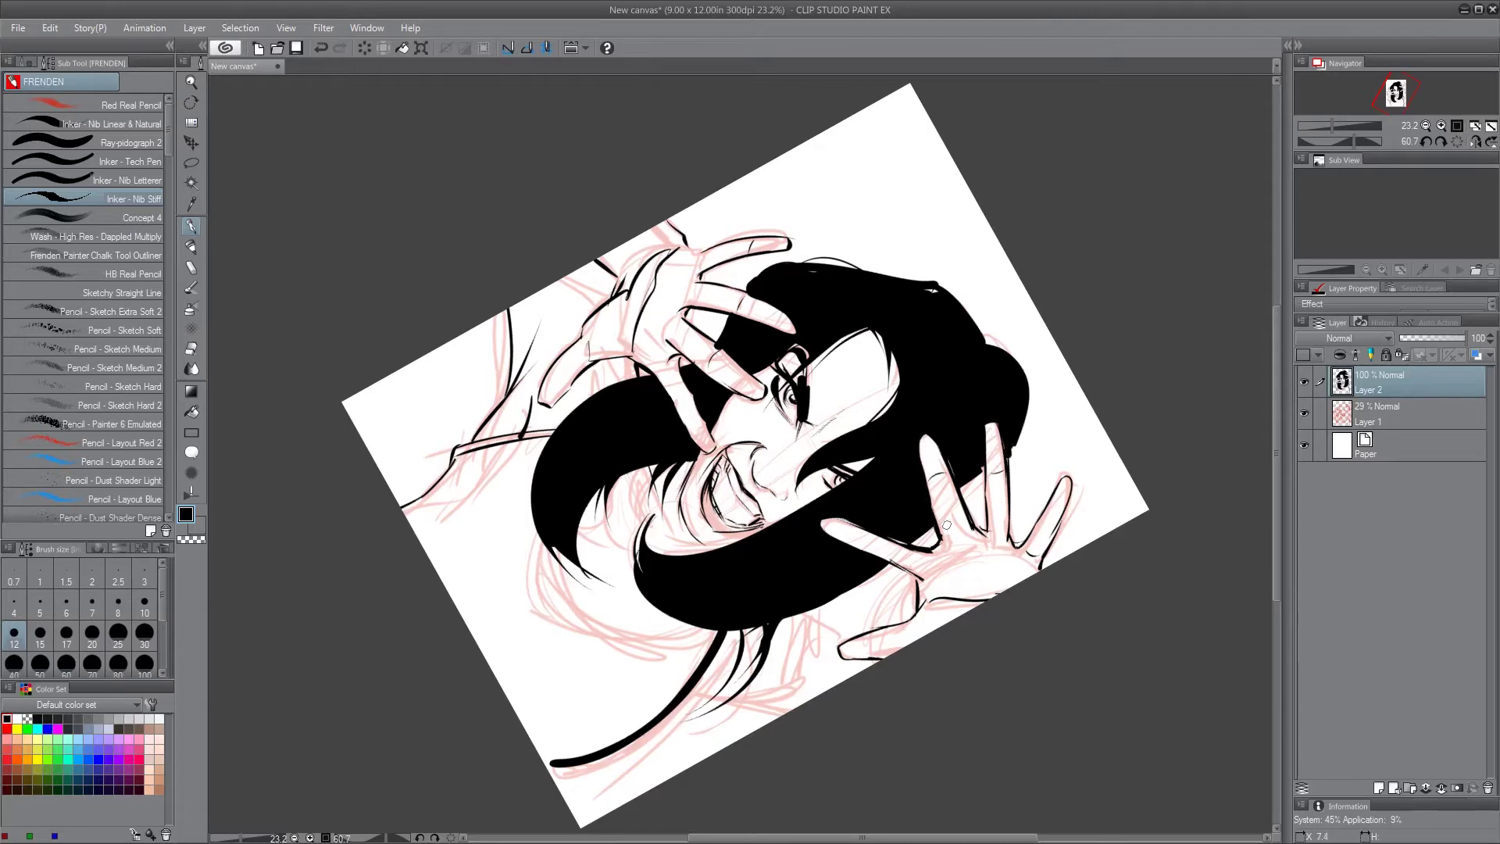
Ink a curved neckline running from the hair's lower tip up to the right shoulder
{"action": "mouse_move", "coordinate": [1020, 612]}
{"action": "left_mouse_down"}
{"action": "mouse_move", "coordinate": [1099, 305]}
{"action": "mouse_move", "coordinate": [992, 251]}
{"action": "left_mouse_up"}
{"action": "left_click_drag", "start_coordinate": [835, 369], "coordinate": [840, 399]}
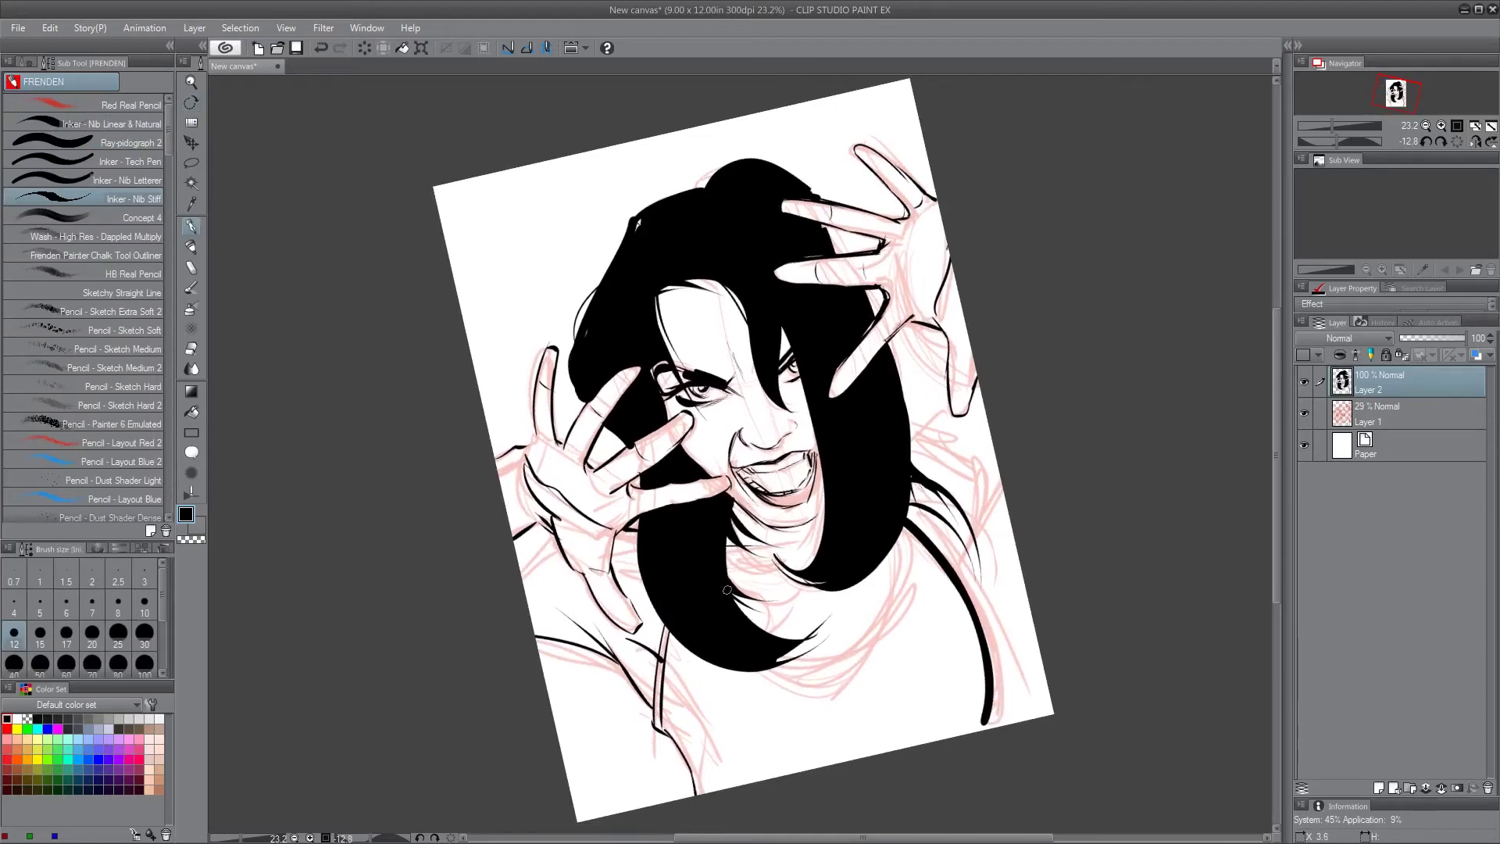
{"action": "left_click_drag", "start_coordinate": [785, 655], "coordinate": [926, 571]}
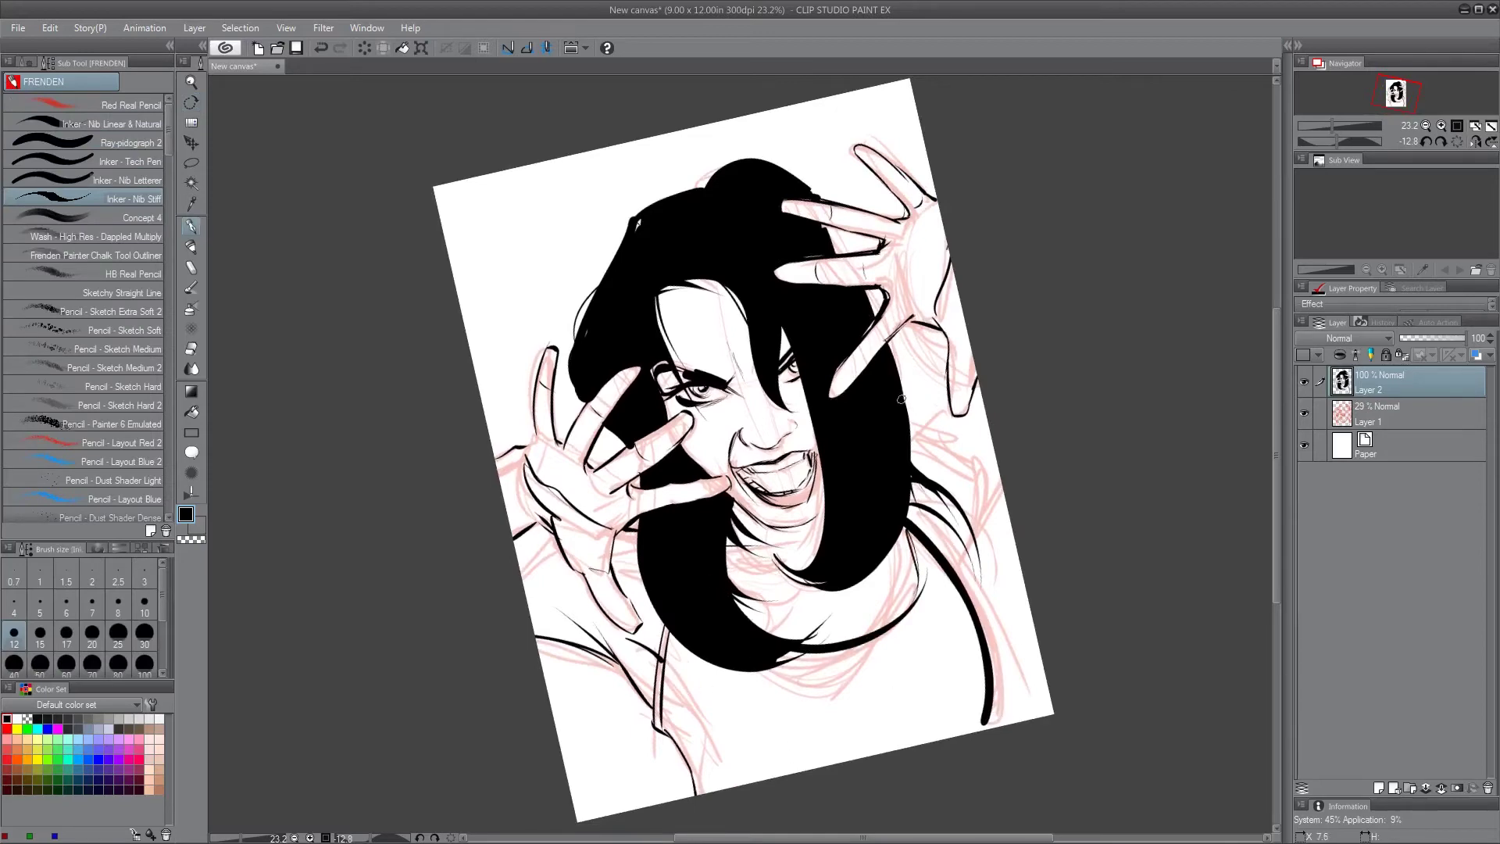
Ink the forearm and shoulder lines at the page's right and thicken the torso line at the lower left
{"action": "left_click_drag", "start_coordinate": [945, 378], "coordinate": [909, 411]}
{"action": "left_click_drag", "start_coordinate": [983, 451], "coordinate": [964, 585]}
{"action": "mouse_move", "coordinate": [1004, 491]}
{"action": "left_mouse_down"}
{"action": "mouse_move", "coordinate": [969, 547]}
{"action": "mouse_move", "coordinate": [983, 525]}
{"action": "left_mouse_up"}
{"action": "left_click_drag", "start_coordinate": [679, 721], "coordinate": [707, 802]}
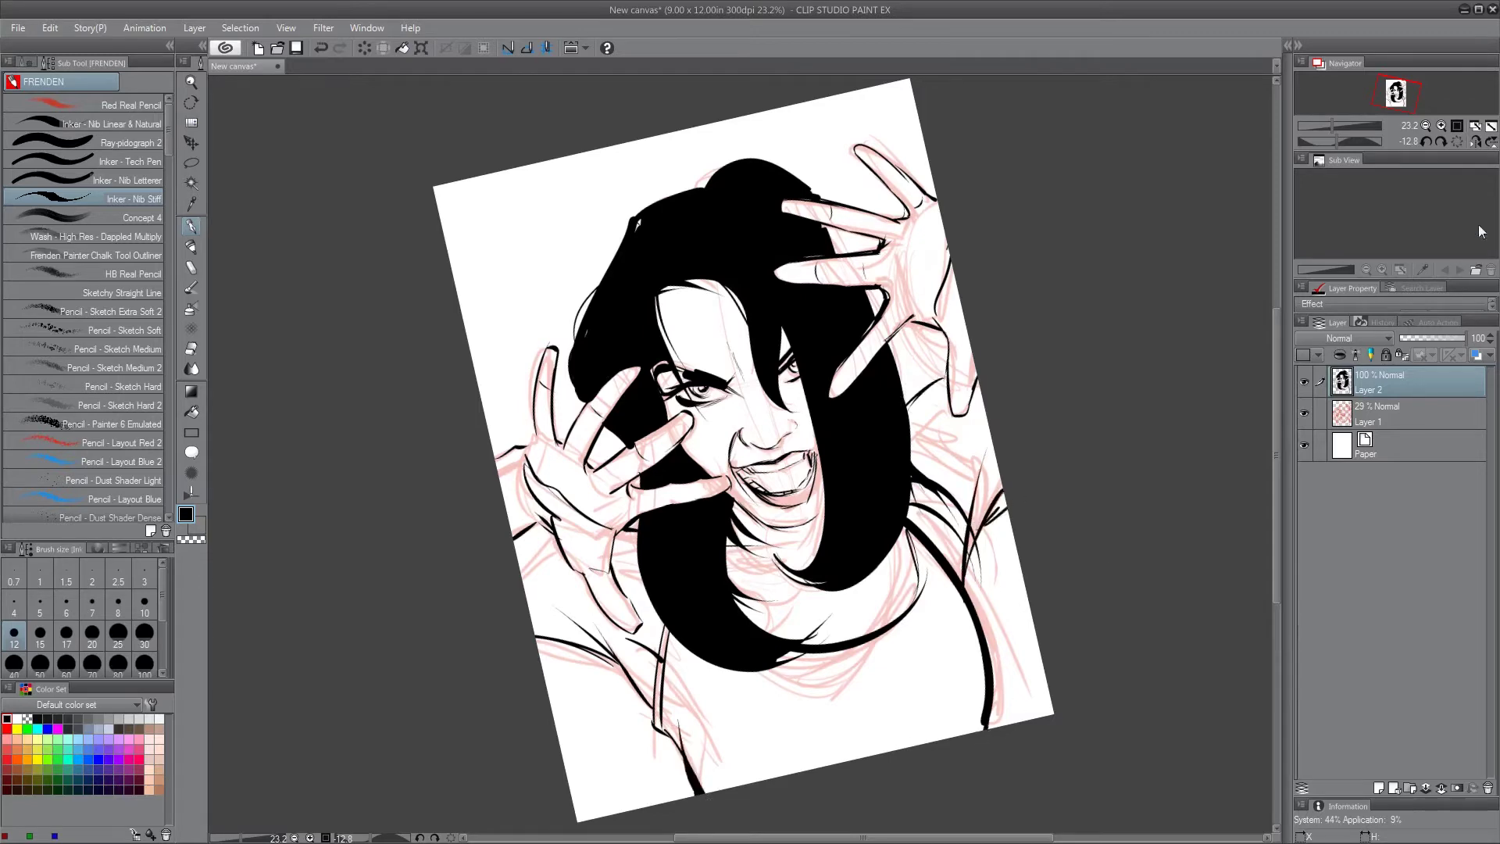
Widen the black hair beside the right hand and add loose strands over the shoulder and neckline
{"action": "left_click", "coordinate": [1477, 143]}
{"action": "left_click", "coordinate": [1477, 142]}
{"action": "mouse_move", "coordinate": [827, 233]}
{"action": "left_mouse_down"}
{"action": "mouse_move", "coordinate": [856, 248]}
{"action": "mouse_move", "coordinate": [874, 313]}
{"action": "mouse_move", "coordinate": [859, 336]}
{"action": "mouse_move", "coordinate": [912, 438]}
{"action": "mouse_move", "coordinate": [914, 539]}
{"action": "mouse_move", "coordinate": [957, 533]}
{"action": "left_mouse_up"}
{"action": "mouse_move", "coordinate": [927, 447]}
{"action": "left_mouse_down"}
{"action": "mouse_move", "coordinate": [993, 541]}
{"action": "mouse_move", "coordinate": [964, 547]}
{"action": "left_mouse_up"}
{"action": "mouse_move", "coordinate": [726, 536]}
{"action": "left_mouse_down"}
{"action": "mouse_move", "coordinate": [731, 565]}
{"action": "mouse_move", "coordinate": [796, 613]}
{"action": "left_mouse_up"}
{"action": "left_click_drag", "start_coordinate": [726, 529], "coordinate": [852, 620]}
{"action": "left_click_drag", "start_coordinate": [778, 664], "coordinate": [844, 610]}
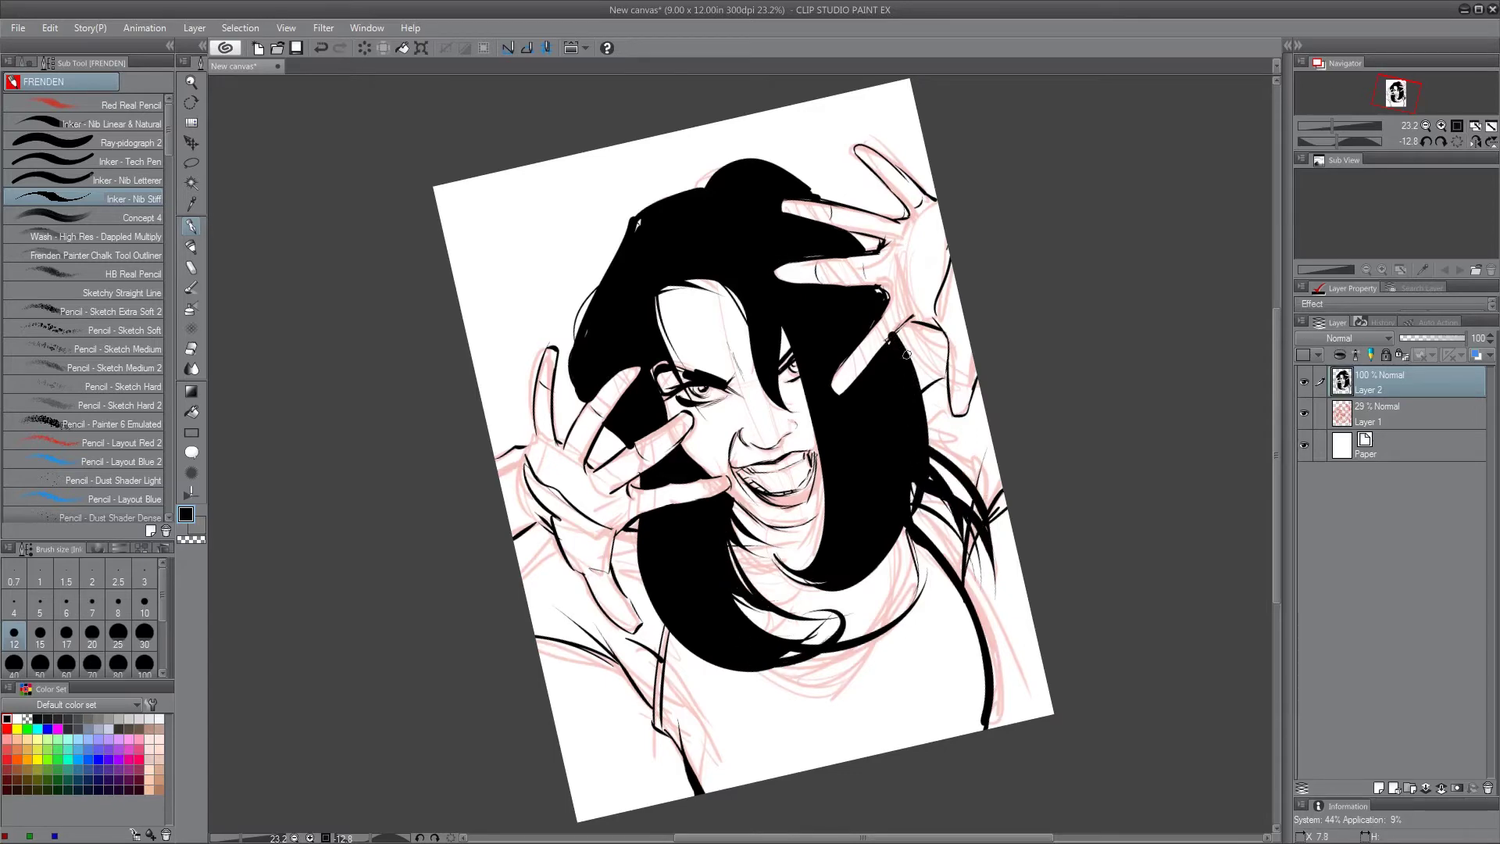
{"action": "left_click_drag", "start_coordinate": [892, 336], "coordinate": [924, 428]}
Darken the lines inside the mouth and ink fine strands over the forehead and the hair's outer edge
{"action": "mouse_move", "coordinate": [782, 474]}
{"action": "left_mouse_down"}
{"action": "mouse_move", "coordinate": [801, 463]}
{"action": "mouse_move", "coordinate": [754, 479]}
{"action": "left_mouse_up"}
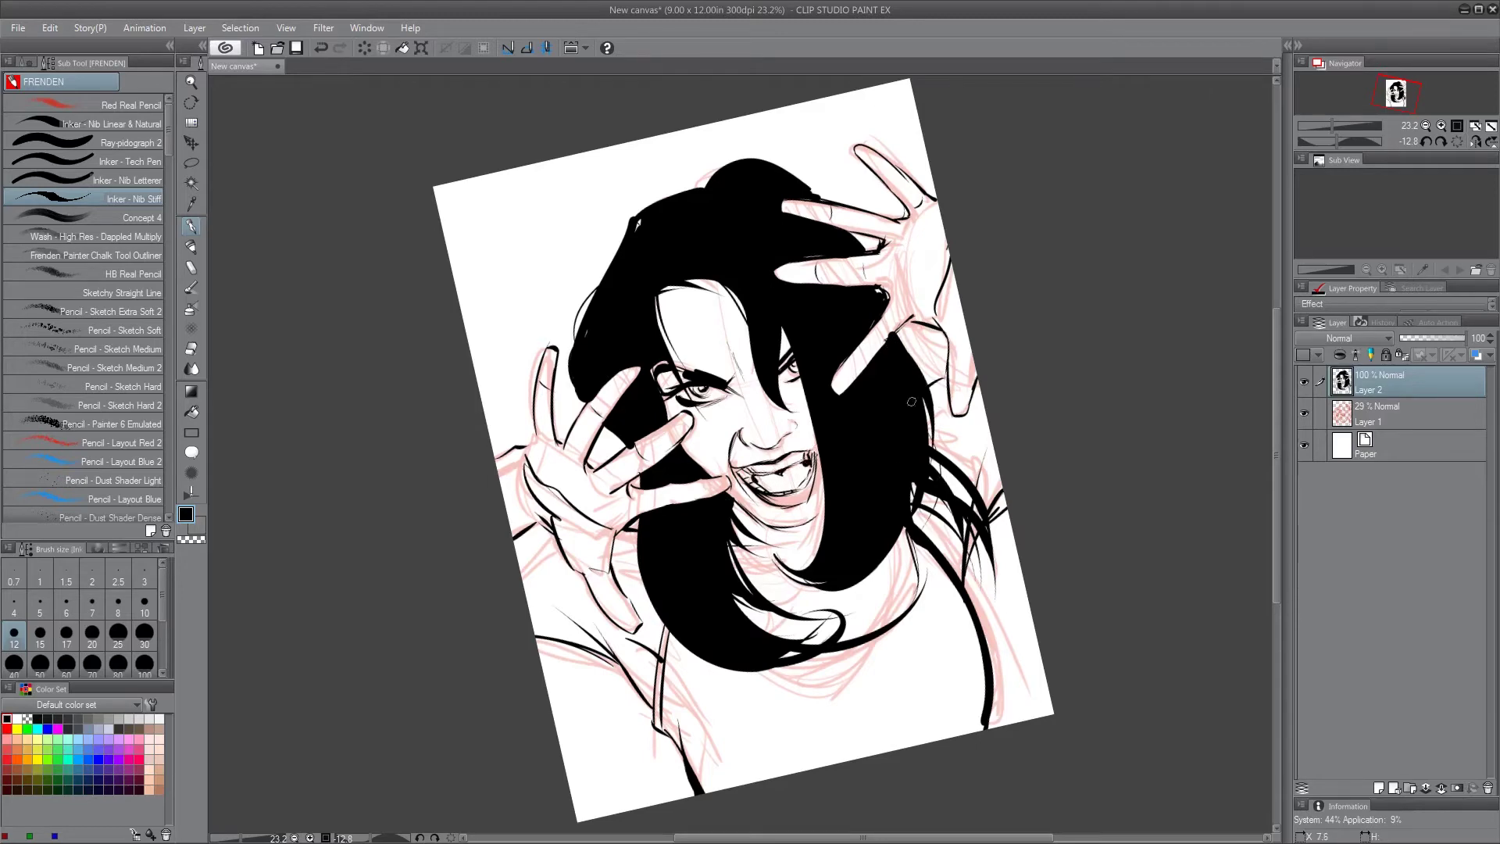
{"action": "left_click_drag", "start_coordinate": [703, 280], "coordinate": [746, 369]}
{"action": "mouse_move", "coordinate": [741, 305]}
{"action": "left_mouse_down"}
{"action": "mouse_move", "coordinate": [781, 408]}
{"action": "mouse_move", "coordinate": [758, 390]}
{"action": "left_mouse_up"}
{"action": "left_click_drag", "start_coordinate": [661, 290], "coordinate": [742, 319]}
{"action": "mouse_move", "coordinate": [572, 353]}
{"action": "left_mouse_down"}
{"action": "mouse_move", "coordinate": [578, 404]}
{"action": "mouse_move", "coordinate": [526, 453]}
{"action": "left_mouse_up"}
Clean up the right hand's fingers and wrist with white strokes over the black linework
{"action": "key", "text": "shift+space"}
{"action": "mouse_move", "coordinate": [1130, 441]}
{"action": "left_mouse_down"}
{"action": "mouse_move", "coordinate": [1133, 482]}
{"action": "mouse_move", "coordinate": [906, 726]}
{"action": "left_mouse_up"}
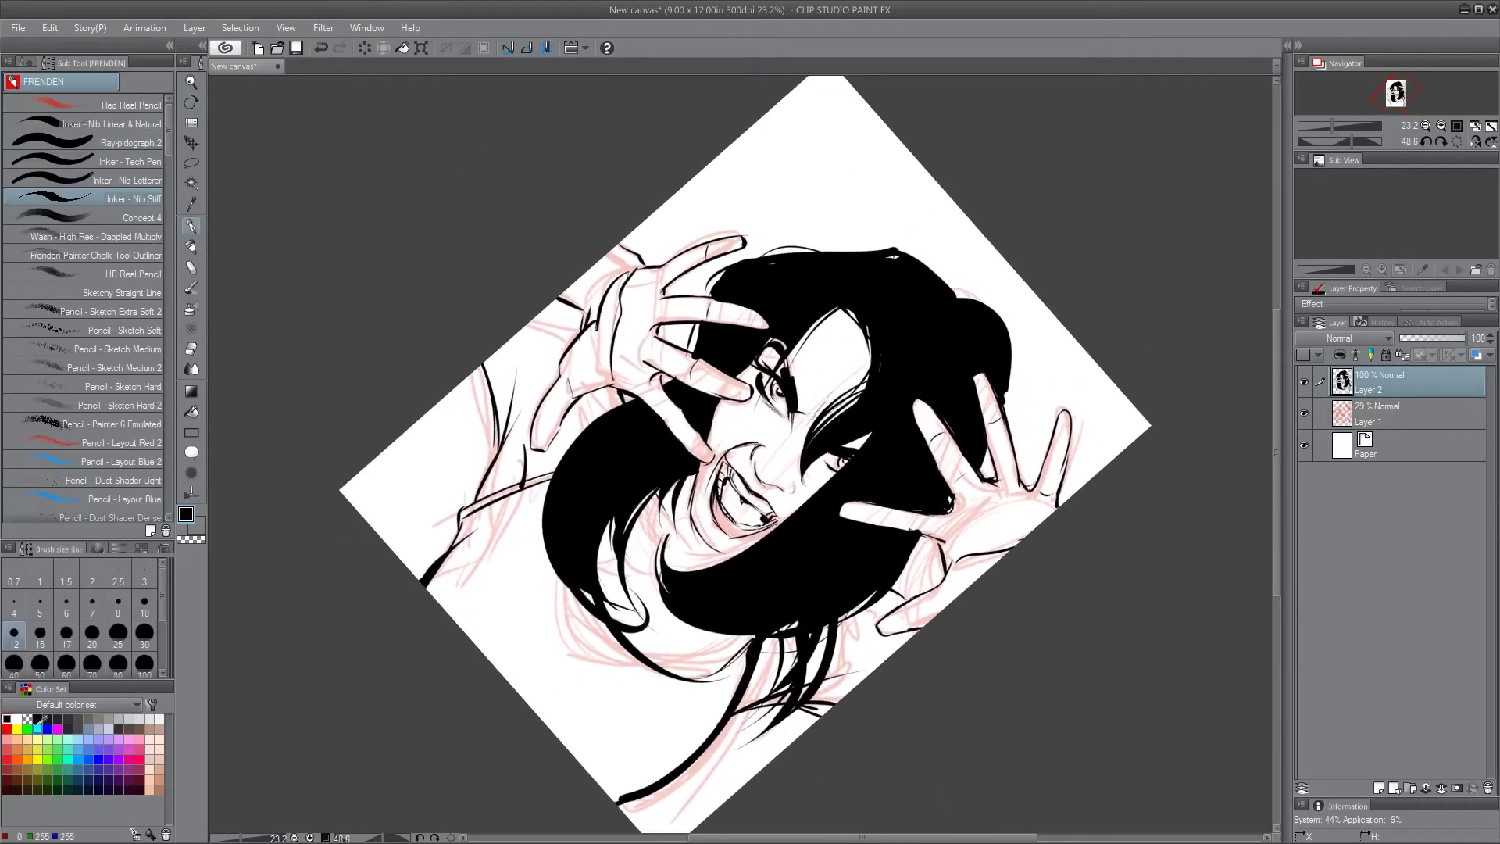
{"action": "left_click", "coordinate": [17, 718]}
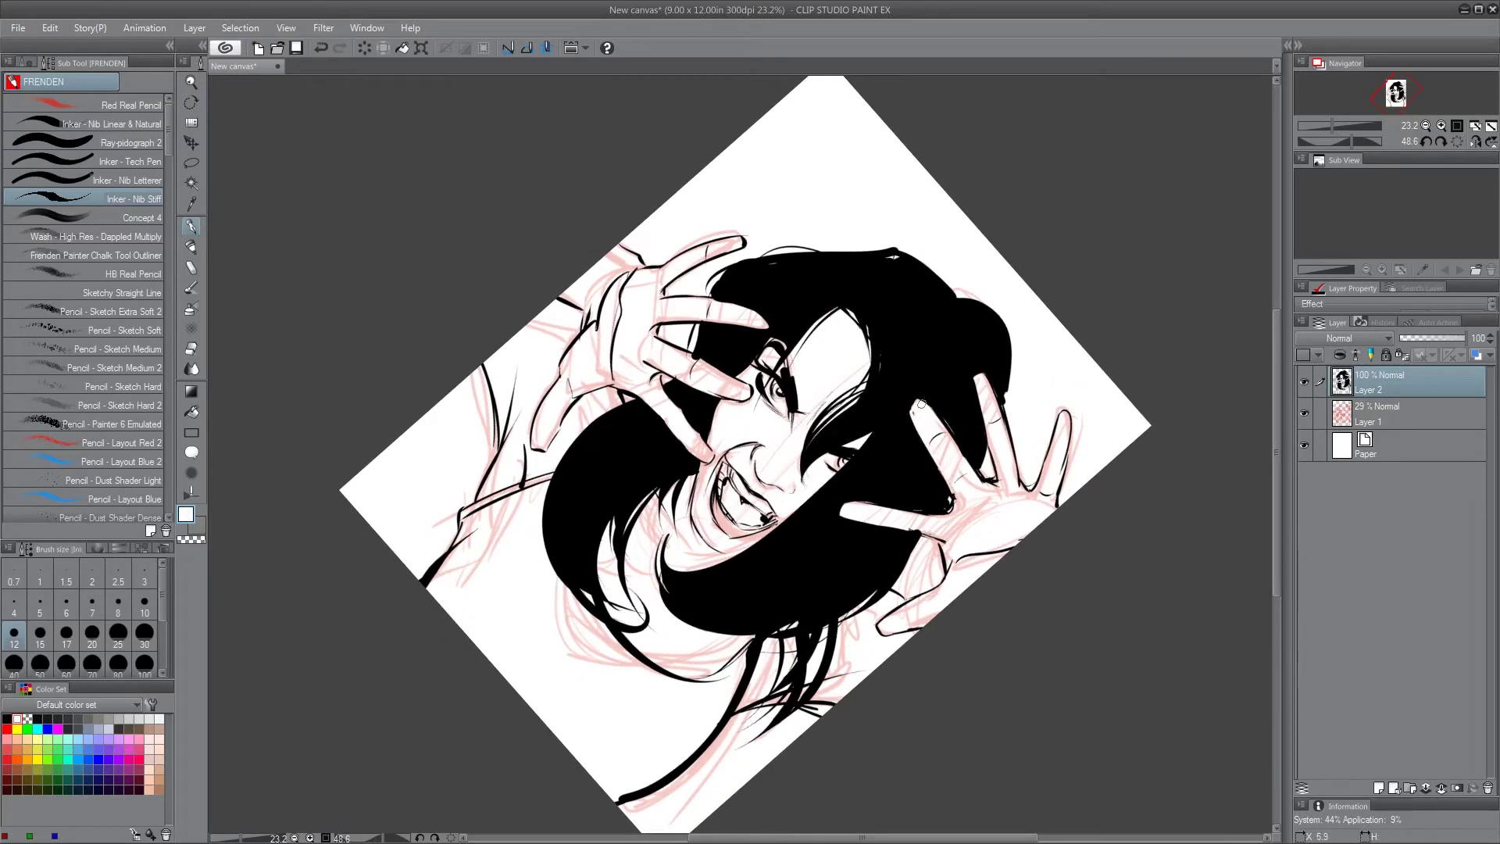
{"action": "mouse_move", "coordinate": [975, 380]}
{"action": "left_mouse_down"}
{"action": "mouse_move", "coordinate": [989, 428]}
{"action": "mouse_move", "coordinate": [899, 312]}
{"action": "mouse_move", "coordinate": [812, 250]}
{"action": "left_mouse_up"}
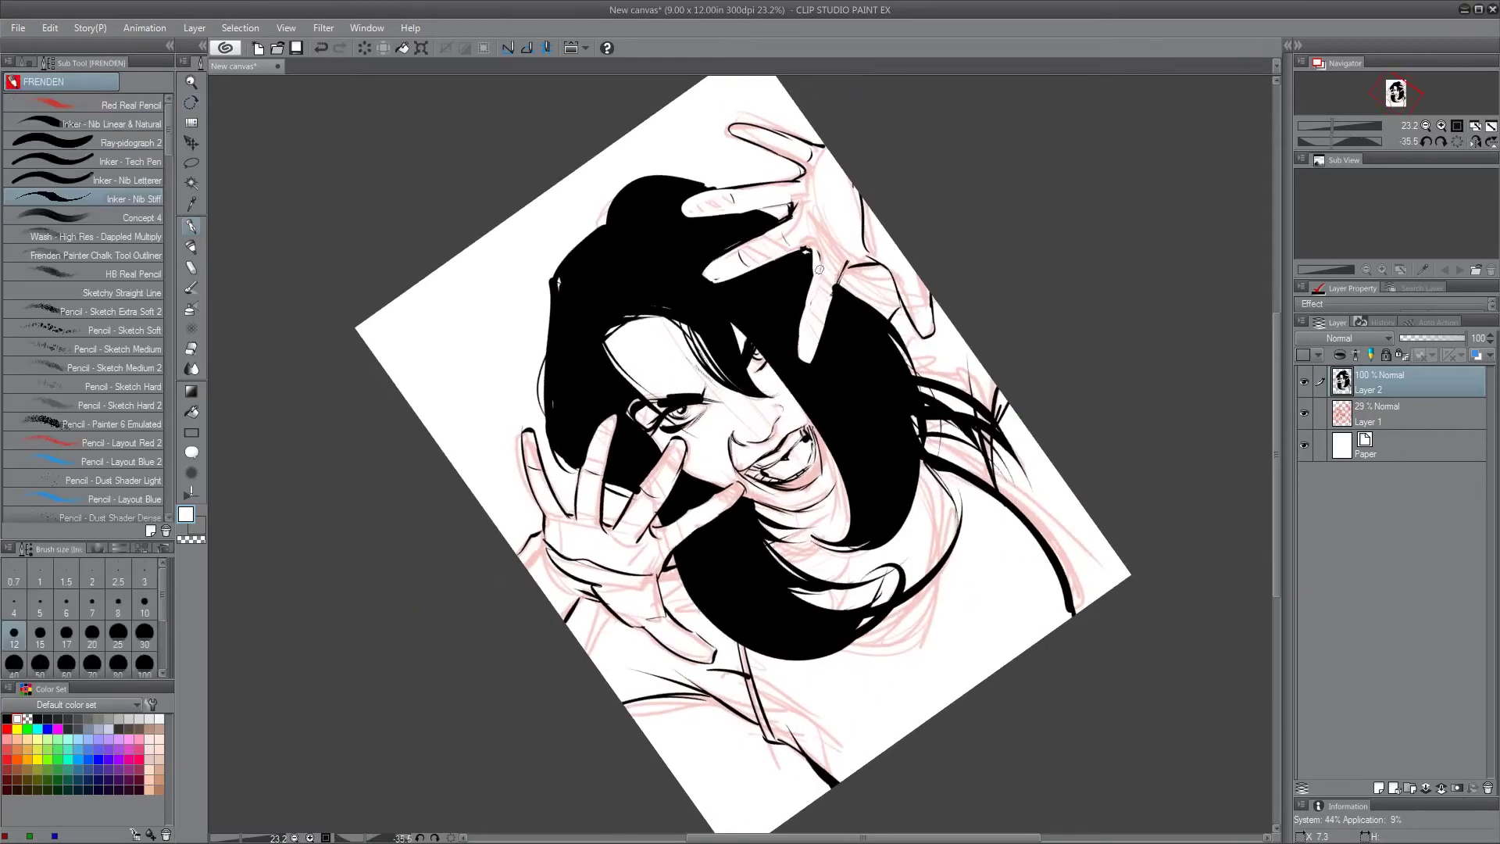
{"action": "mouse_move", "coordinate": [846, 264]}
{"action": "left_mouse_down"}
{"action": "mouse_move", "coordinate": [1149, 576]}
{"action": "mouse_move", "coordinate": [1029, 564]}
{"action": "mouse_move", "coordinate": [968, 468]}
{"action": "left_mouse_up"}
{"action": "key", "text": "e"}
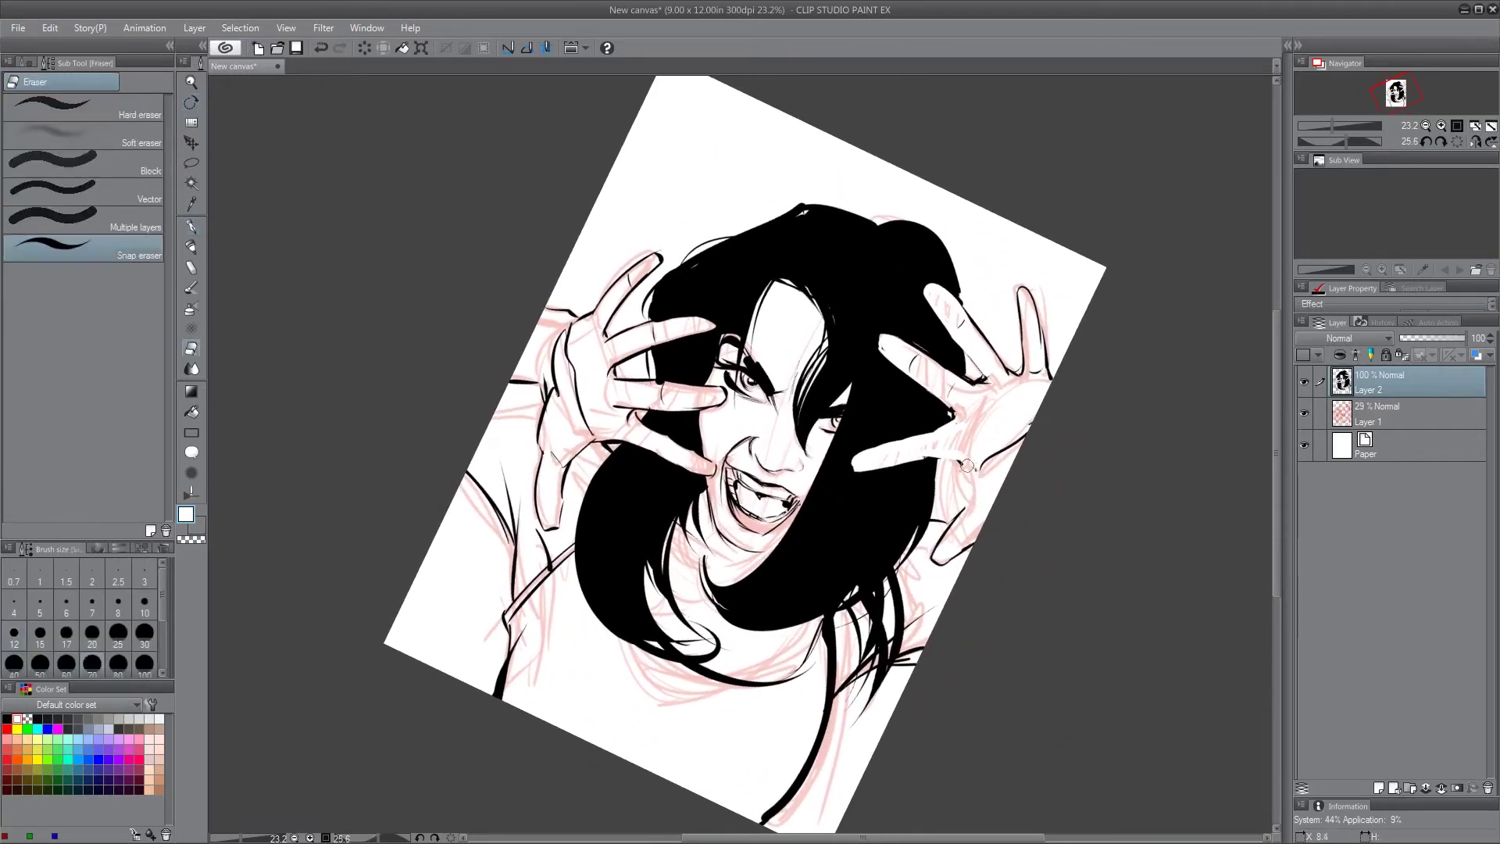
Redraw the right hand's palm and wrist edge in black and ink strands beside the neckline
{"action": "key", "text": "p"}
{"action": "key", "text": "x"}
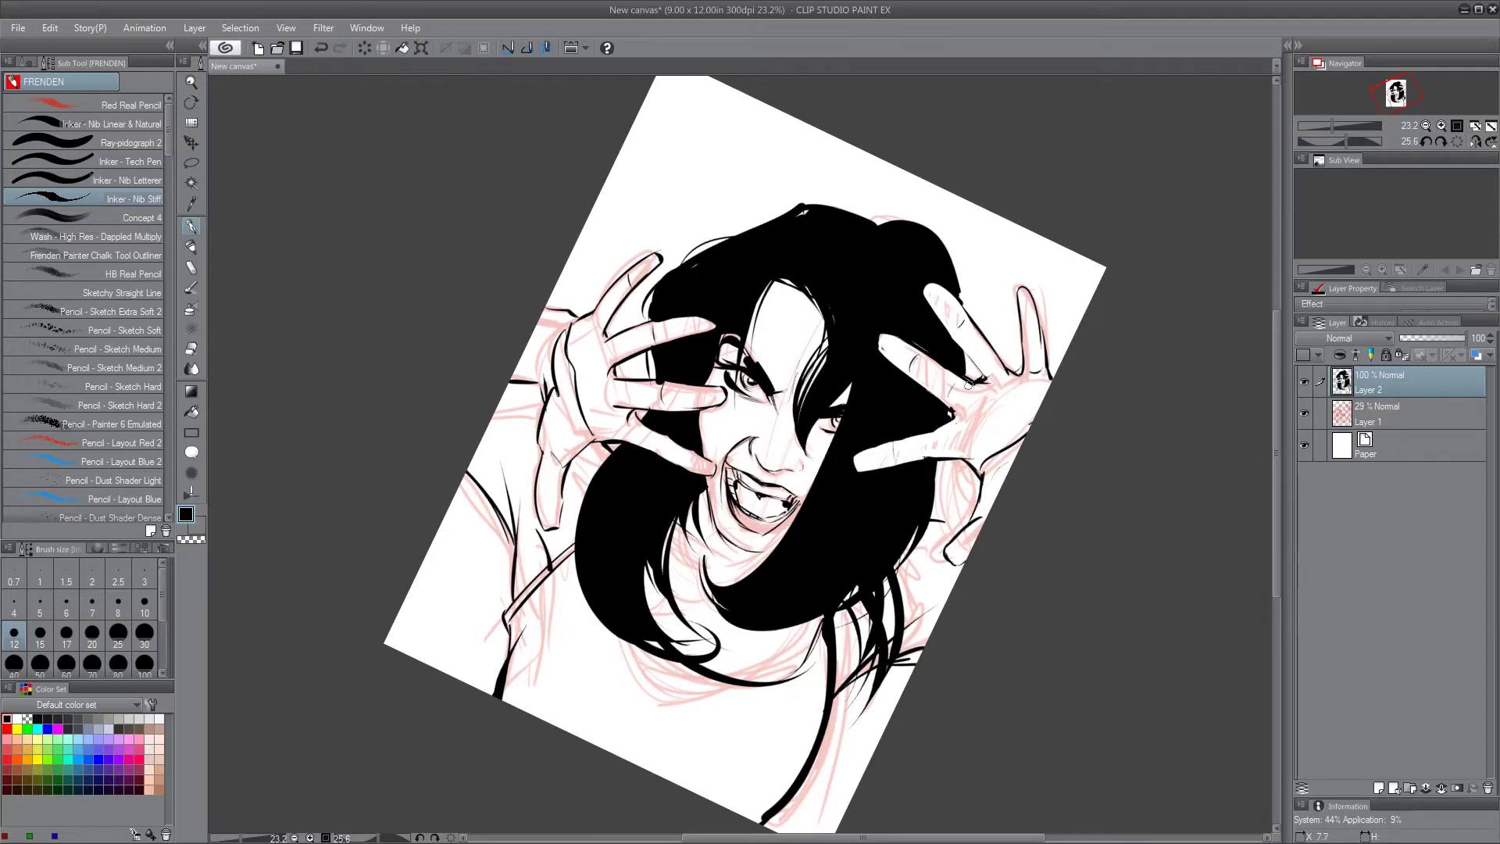
{"action": "key", "text": "r"}
{"action": "left_click_drag", "start_coordinate": [1158, 569], "coordinate": [1063, 400]}
{"action": "left_click_drag", "start_coordinate": [941, 297], "coordinate": [922, 344]}
{"action": "left_click_drag", "start_coordinate": [880, 560], "coordinate": [869, 642]}
{"action": "left_click_drag", "start_coordinate": [881, 591], "coordinate": [827, 661]}
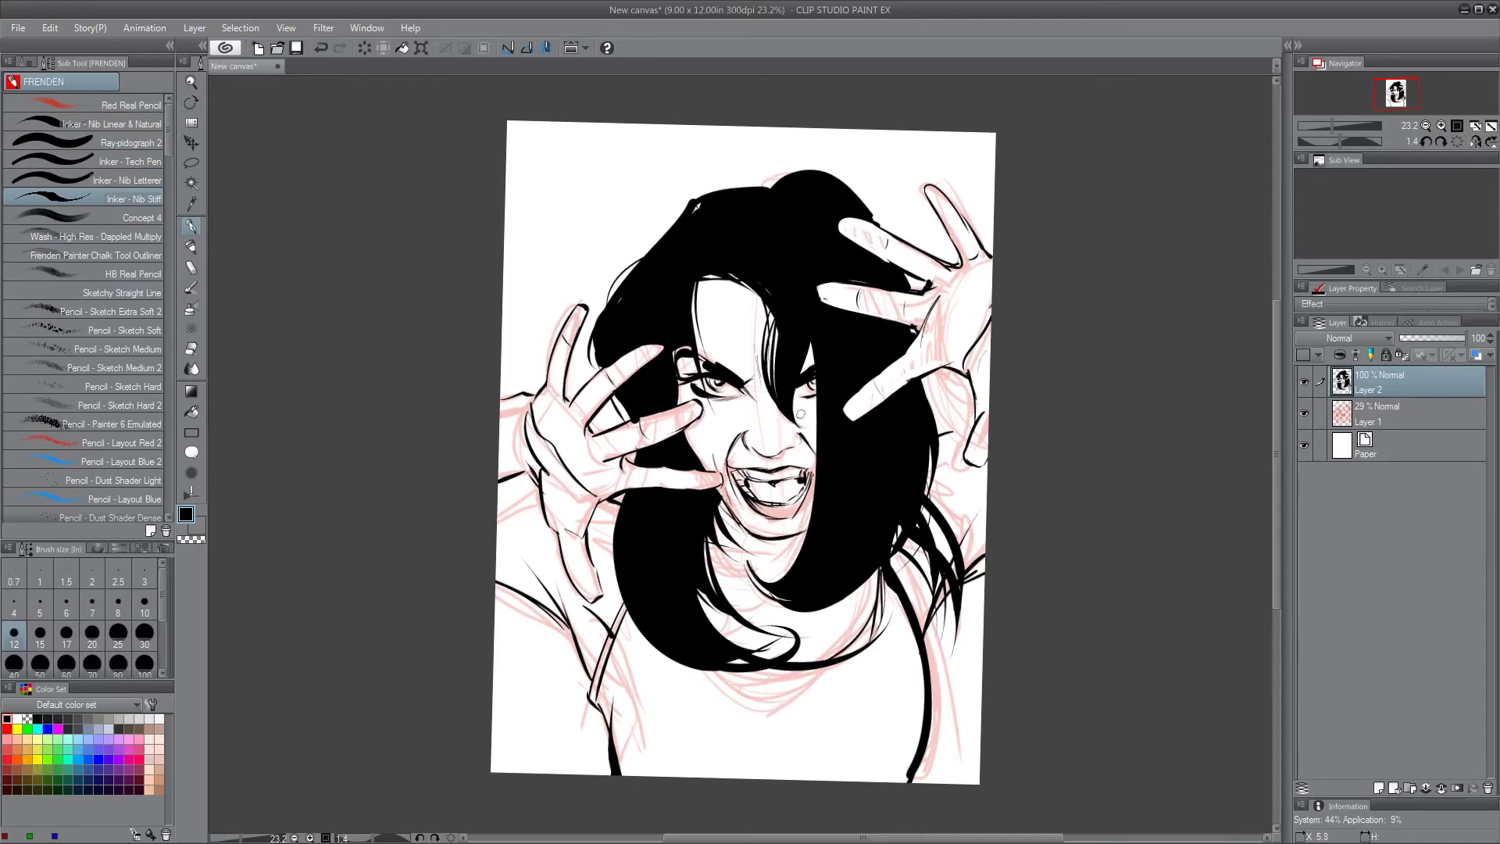
Mirror the view, enlarge the Inker - Nib Stiff brush and fill out the black hair around the crown
{"action": "left_click", "coordinate": [1474, 142]}
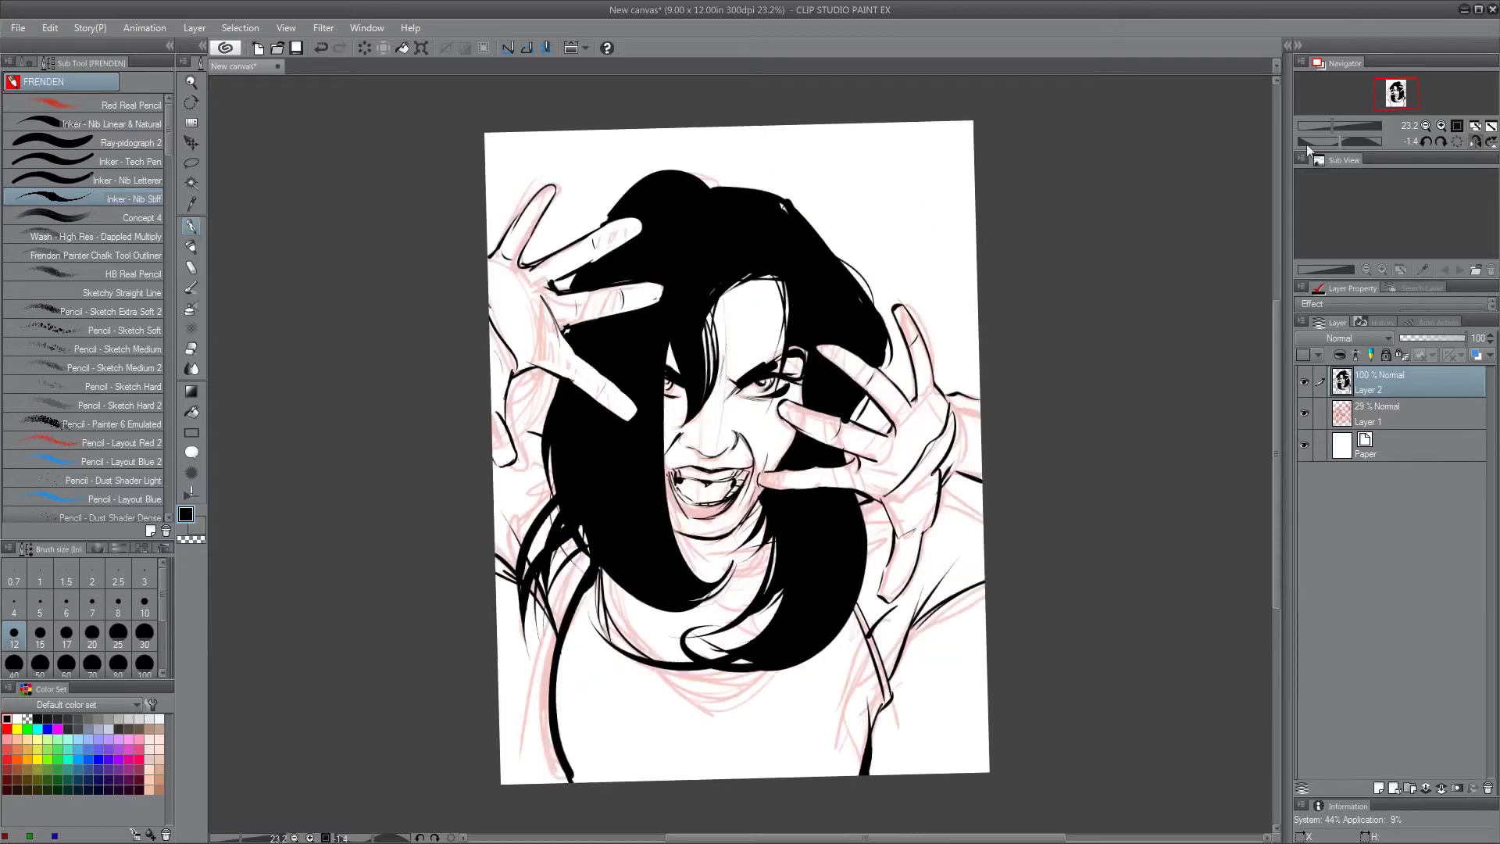
{"action": "mouse_move", "coordinate": [694, 181]}
{"action": "left_mouse_down"}
{"action": "mouse_move", "coordinate": [800, 201]}
{"action": "mouse_move", "coordinate": [858, 243]}
{"action": "mouse_move", "coordinate": [808, 202]}
{"action": "mouse_move", "coordinate": [784, 203]}
{"action": "mouse_move", "coordinate": [874, 298]}
{"action": "left_mouse_up"}
{"action": "key", "text": "bracketright"}
{"action": "key", "text": "bracketright"}
{"action": "key", "text": "bracketright"}
{"action": "key", "text": "bracketright"}
{"action": "key", "text": "bracketright"}
{"action": "key", "text": "bracketright"}
{"action": "key", "text": "ctrl+z"}
{"action": "left_click_drag", "start_coordinate": [794, 207], "coordinate": [878, 291]}
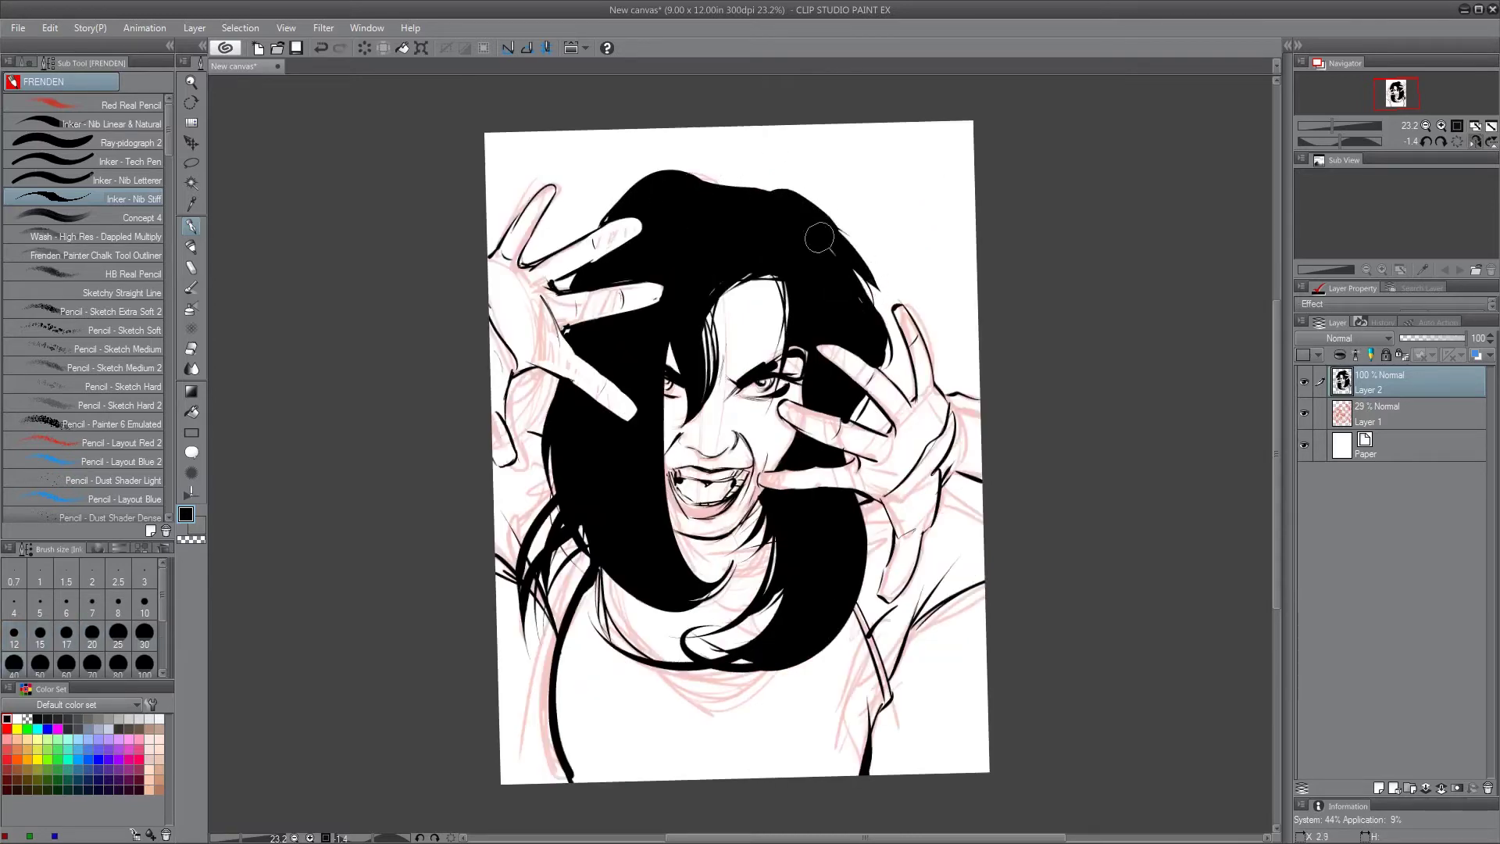
Broaden the hair's sides in solid black and add thick curling locks at its lower ends
{"action": "left_click_drag", "start_coordinate": [560, 383], "coordinate": [551, 499]}
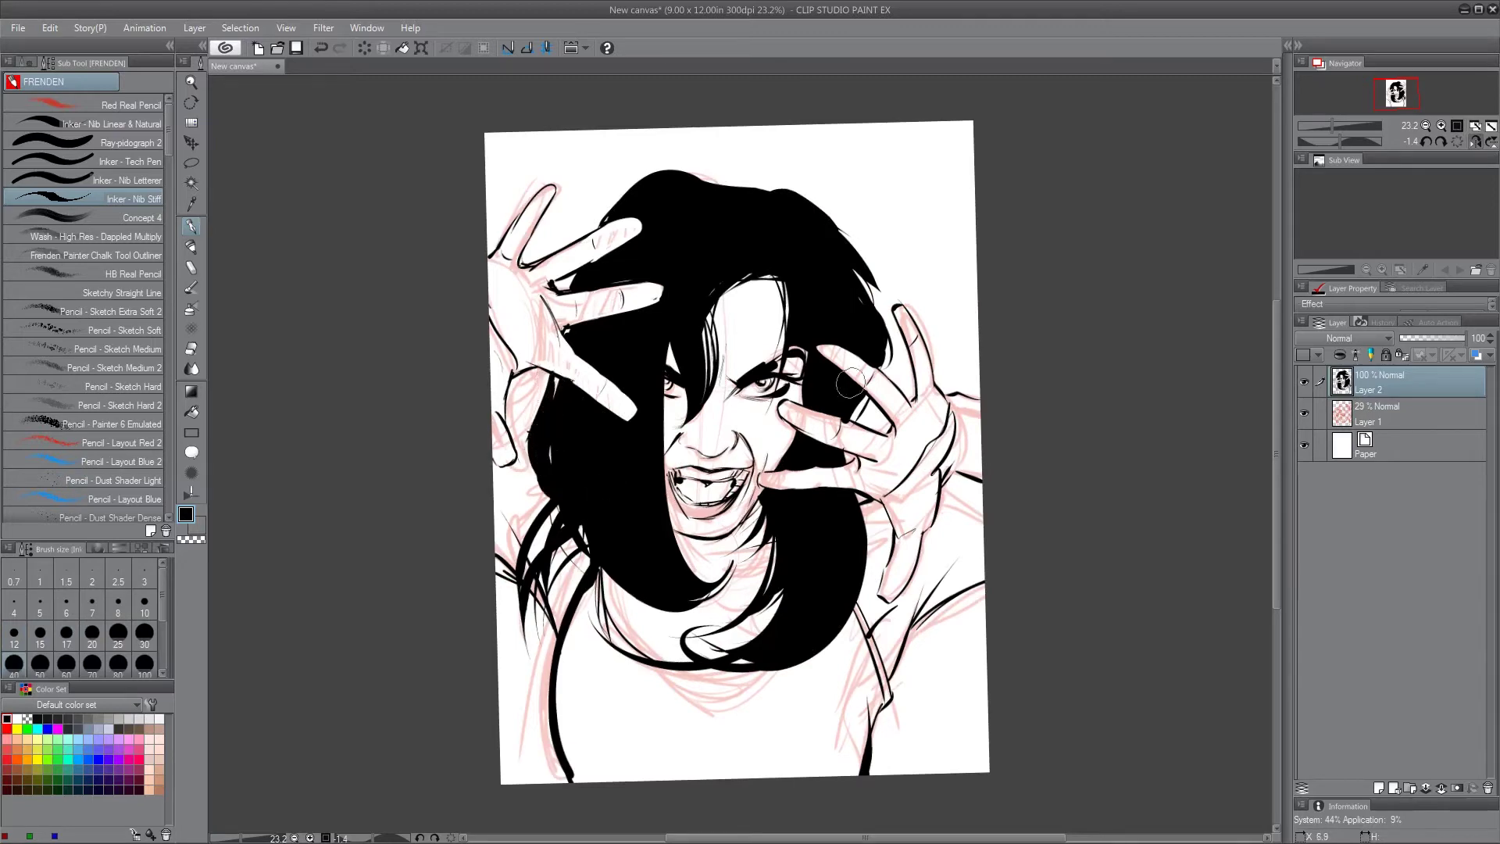
{"action": "left_click_drag", "start_coordinate": [849, 415], "coordinate": [873, 422]}
{"action": "left_click_drag", "start_coordinate": [886, 360], "coordinate": [856, 275]}
{"action": "mouse_move", "coordinate": [850, 457]}
{"action": "left_mouse_down"}
{"action": "mouse_move", "coordinate": [864, 573]}
{"action": "mouse_move", "coordinate": [733, 678]}
{"action": "left_mouse_up"}
{"action": "mouse_move", "coordinate": [569, 508]}
{"action": "left_mouse_down"}
{"action": "mouse_move", "coordinate": [643, 695]}
{"action": "mouse_move", "coordinate": [572, 575]}
{"action": "left_mouse_up"}
{"action": "left_click_drag", "start_coordinate": [744, 186], "coordinate": [814, 213]}
{"action": "left_click_drag", "start_coordinate": [644, 179], "coordinate": [598, 224]}
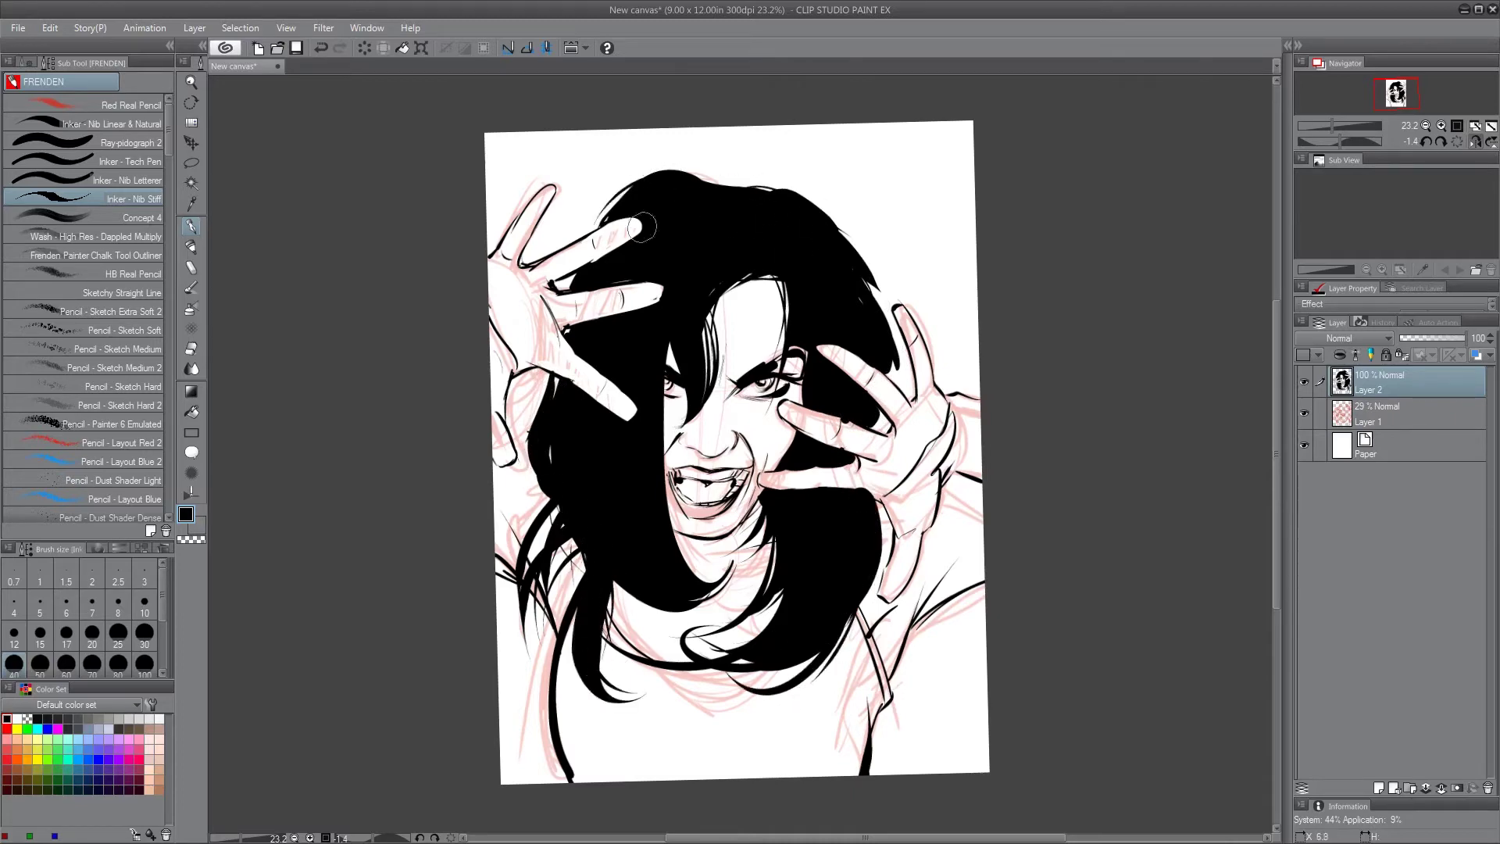
{"action": "left_click_drag", "start_coordinate": [551, 375], "coordinate": [536, 504]}
{"action": "left_click_drag", "start_coordinate": [515, 407], "coordinate": [553, 415]}
Restore the unmirrored view and ink loose strands over the forehead, around the neckline and outside the crown
{"action": "left_click", "coordinate": [1476, 143]}
{"action": "mouse_move", "coordinate": [745, 281]}
{"action": "left_mouse_down"}
{"action": "mouse_move", "coordinate": [778, 355]}
{"action": "mouse_move", "coordinate": [760, 361]}
{"action": "left_mouse_up"}
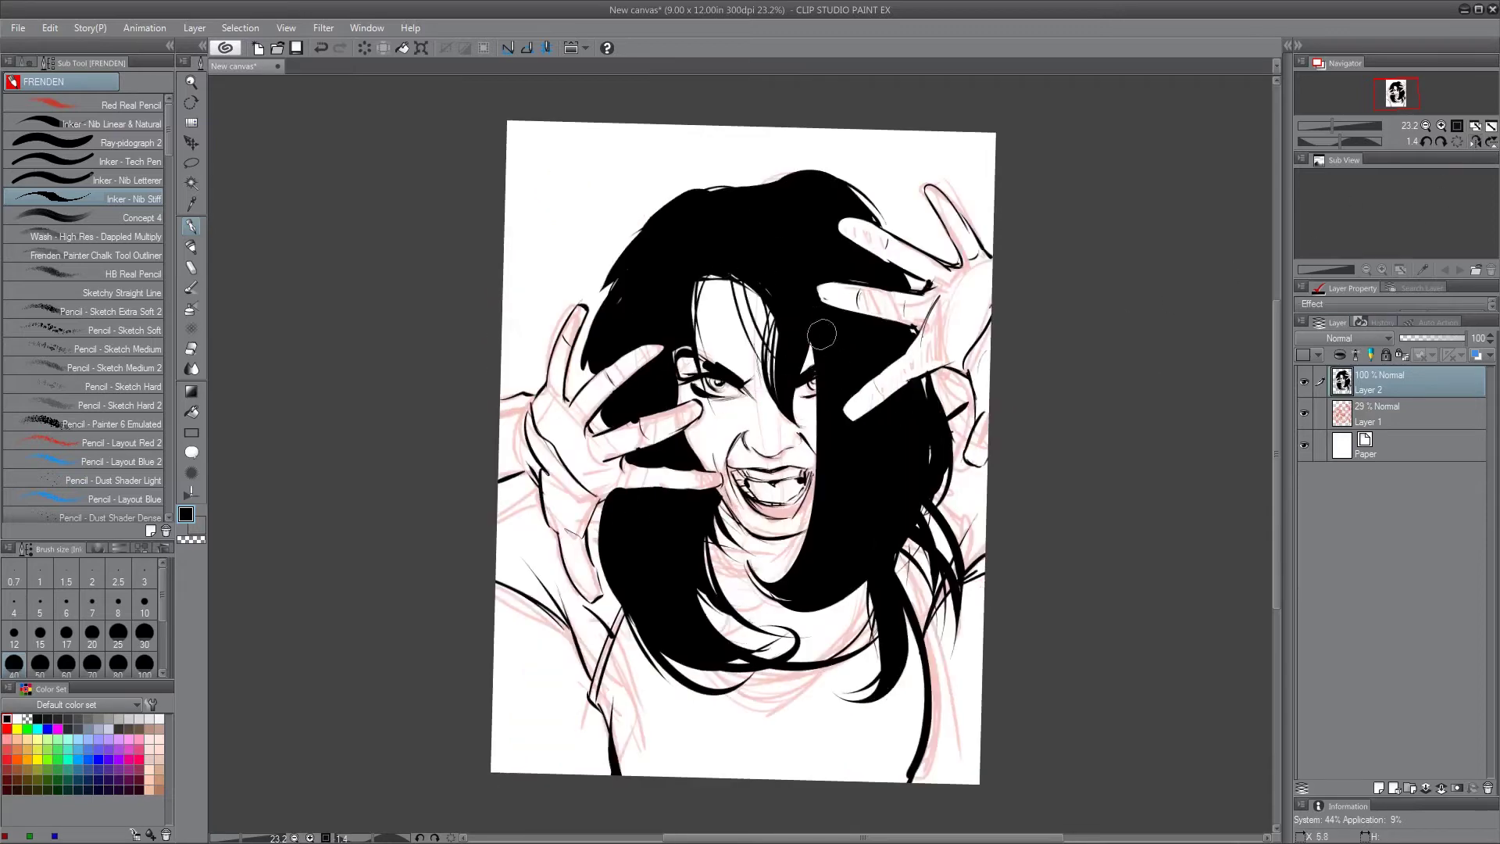
{"action": "mouse_move", "coordinate": [615, 596]}
{"action": "left_mouse_down"}
{"action": "mouse_move", "coordinate": [674, 691]}
{"action": "mouse_move", "coordinate": [743, 707]}
{"action": "left_mouse_up"}
{"action": "left_click_drag", "start_coordinate": [866, 582], "coordinate": [792, 631]}
{"action": "left_click_drag", "start_coordinate": [873, 621], "coordinate": [789, 658]}
{"action": "left_click_drag", "start_coordinate": [664, 206], "coordinate": [600, 303]}
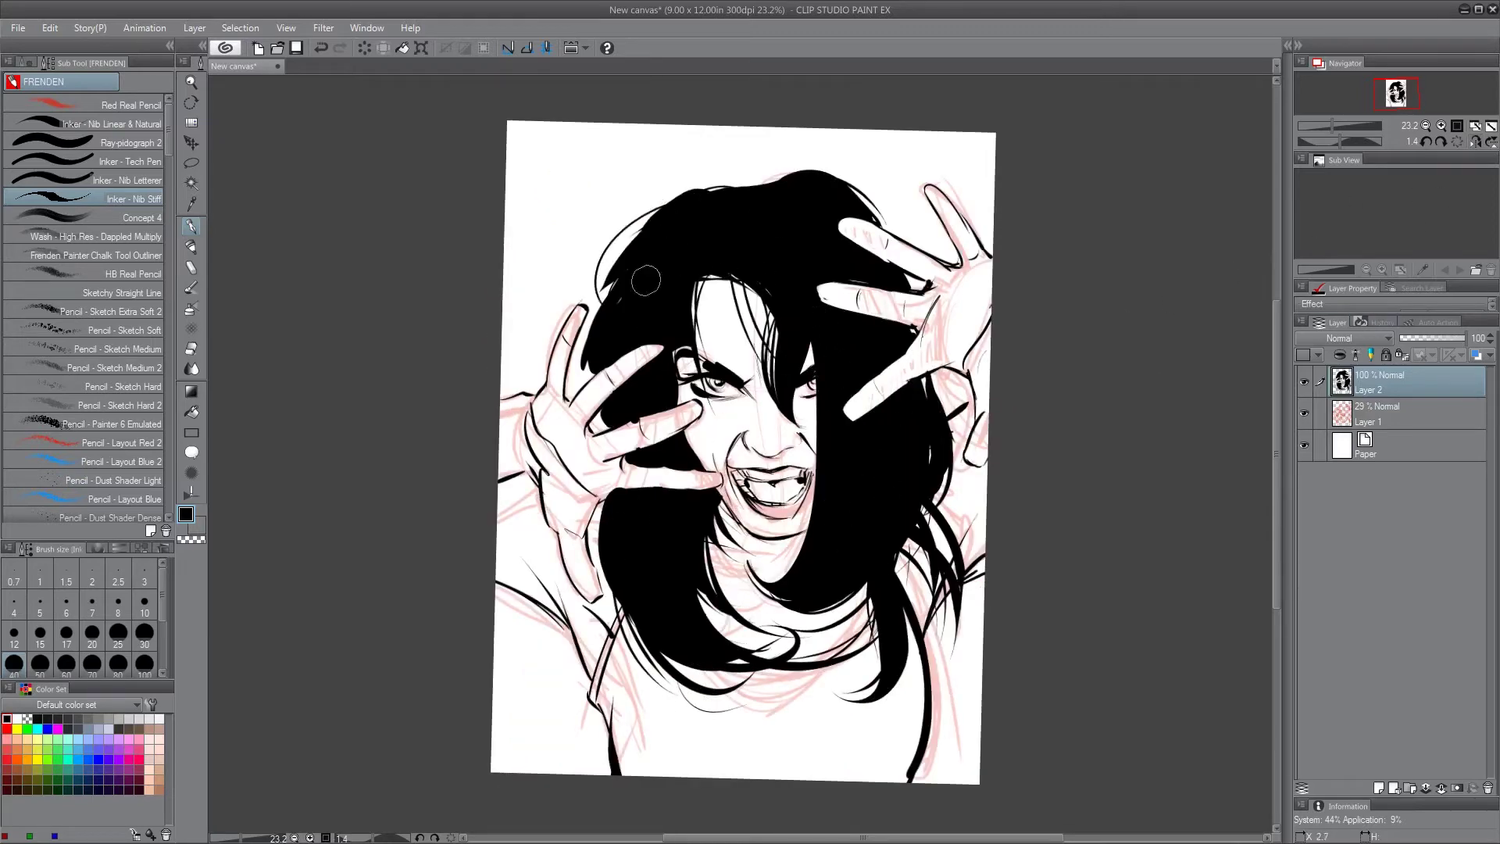
Ink the hair edge around the fingers and wrist of the left raised hand
{"action": "mouse_move", "coordinate": [584, 360]}
{"action": "left_mouse_down"}
{"action": "mouse_move", "coordinate": [580, 389]}
{"action": "mouse_move", "coordinate": [604, 405]}
{"action": "mouse_move", "coordinate": [594, 426]}
{"action": "left_mouse_up"}
{"action": "left_click_drag", "start_coordinate": [595, 427], "coordinate": [609, 430]}
{"action": "left_click_drag", "start_coordinate": [588, 361], "coordinate": [588, 377]}
{"action": "left_click_drag", "start_coordinate": [605, 500], "coordinate": [598, 547]}
Ink curling strands and neck lines beneath the chin and add detail to the partly hidden eye
{"action": "left_click_drag", "start_coordinate": [706, 539], "coordinate": [742, 561]}
{"action": "left_click_drag", "start_coordinate": [723, 509], "coordinate": [735, 556]}
{"action": "mouse_move", "coordinate": [709, 520]}
{"action": "left_mouse_down"}
{"action": "mouse_move", "coordinate": [781, 578]}
{"action": "mouse_move", "coordinate": [809, 522]}
{"action": "mouse_move", "coordinate": [814, 536]}
{"action": "left_mouse_up"}
{"action": "left_click_drag", "start_coordinate": [796, 392], "coordinate": [803, 394]}
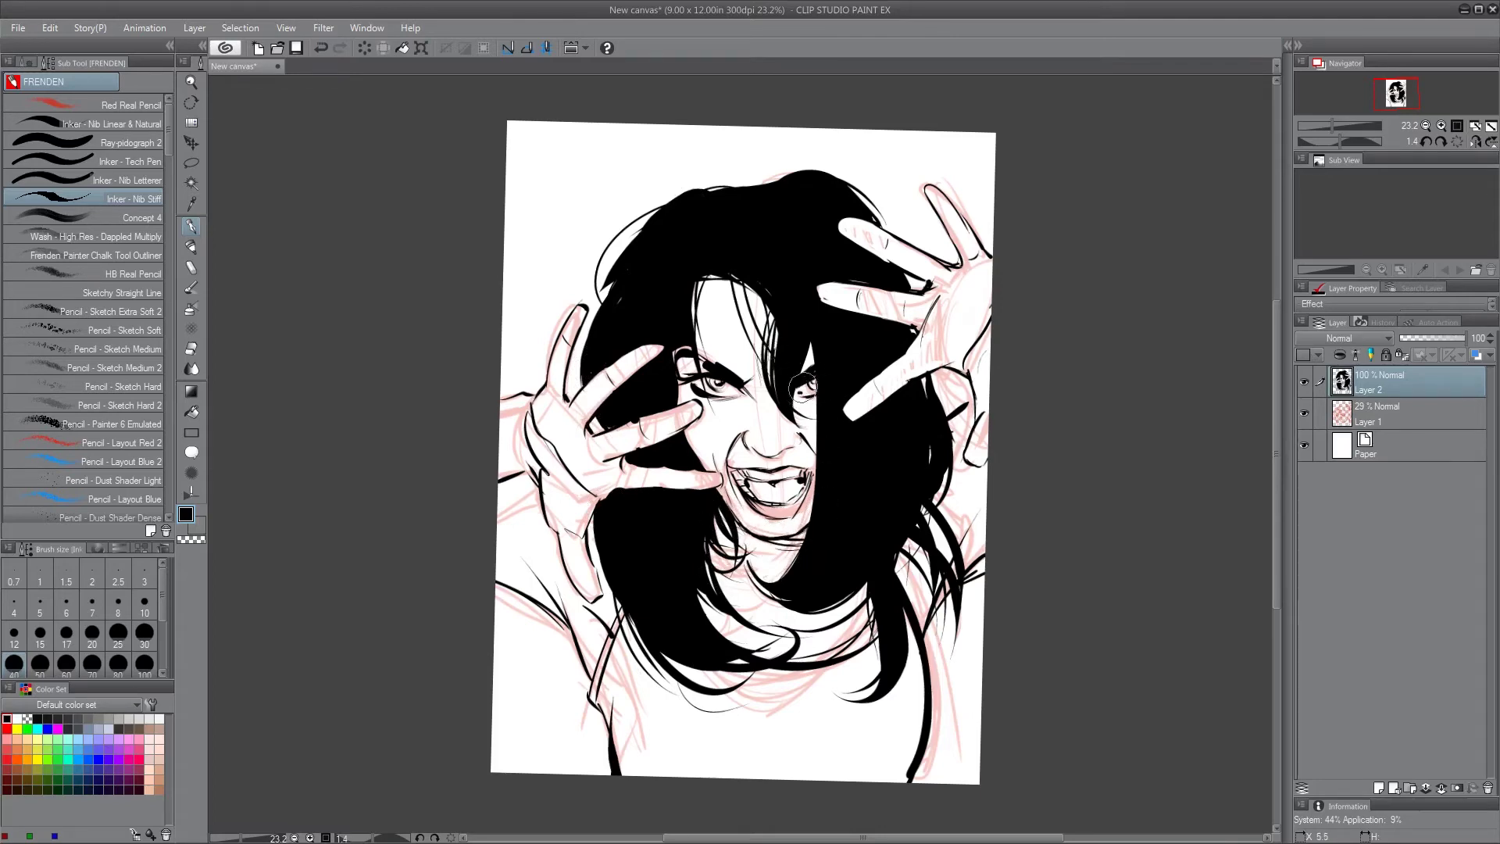
Ink a fold line on the top's left side and extra contour lines on both upper arms
{"action": "mouse_move", "coordinate": [622, 623]}
{"action": "left_mouse_down"}
{"action": "mouse_move", "coordinate": [607, 717]}
{"action": "mouse_move", "coordinate": [606, 643]}
{"action": "mouse_move", "coordinate": [614, 717]}
{"action": "mouse_move", "coordinate": [631, 703]}
{"action": "mouse_move", "coordinate": [648, 759]}
{"action": "left_mouse_up"}
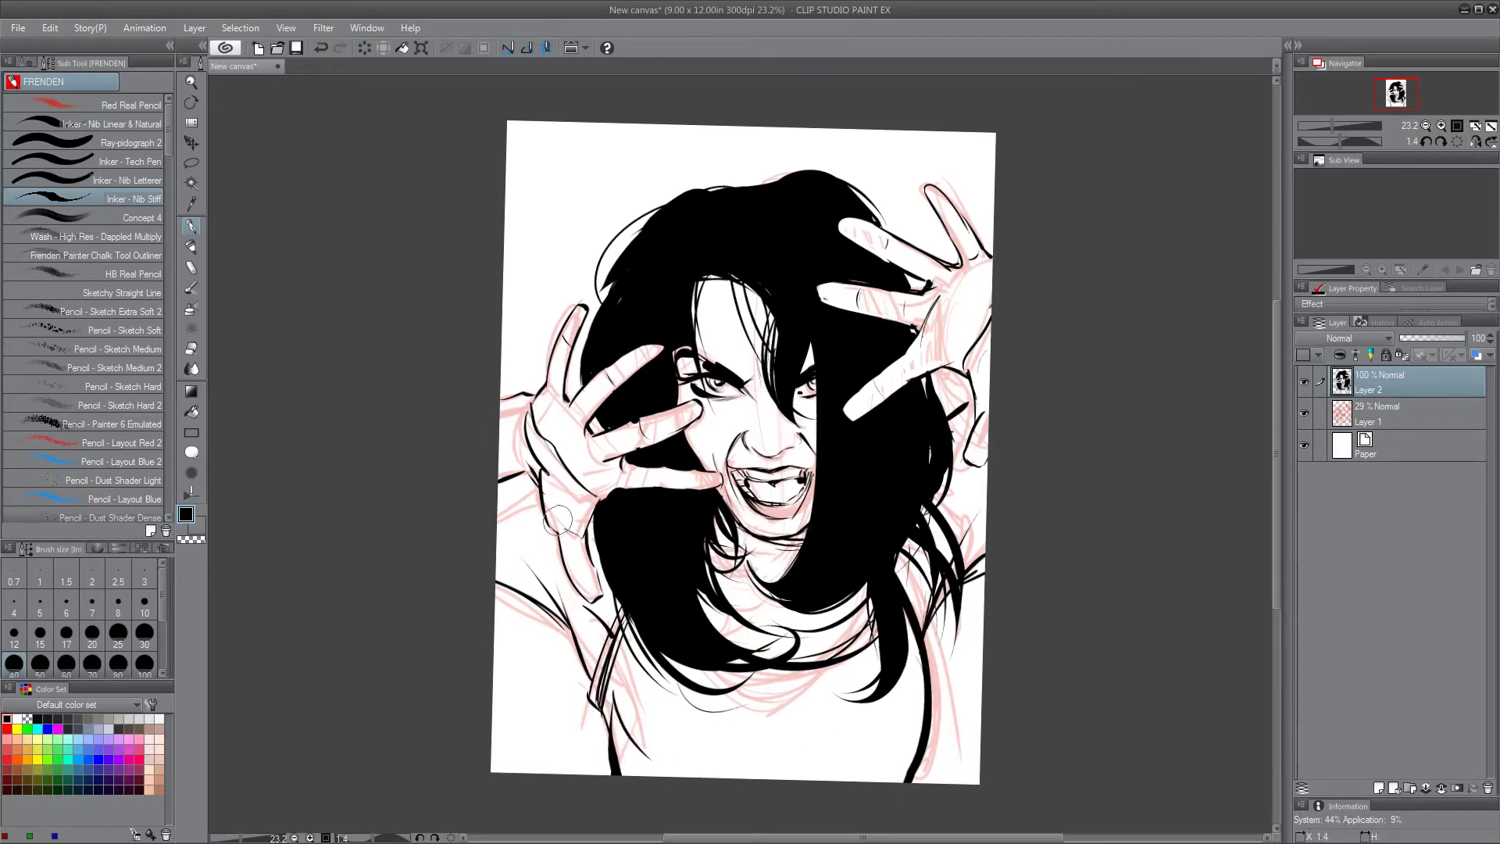
{"action": "mouse_move", "coordinate": [497, 580]}
{"action": "left_mouse_down"}
{"action": "mouse_move", "coordinate": [571, 639]}
{"action": "mouse_move", "coordinate": [497, 537]}
{"action": "left_mouse_up"}
{"action": "left_click_drag", "start_coordinate": [964, 558], "coordinate": [984, 522]}
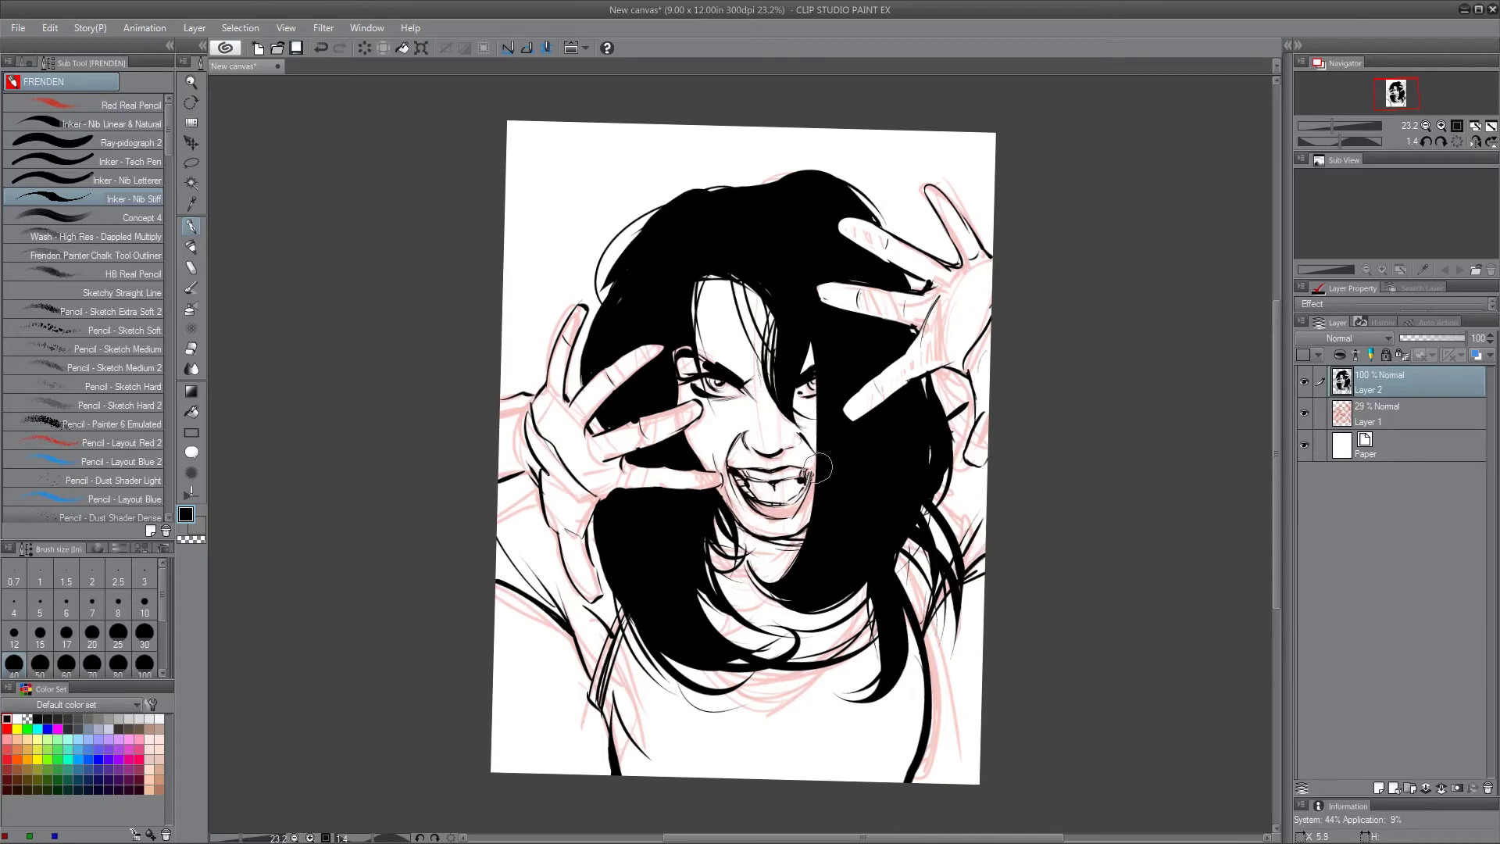
Redo the small stroke at the mouth with black shading beneath the lower lip
{"action": "left_click_drag", "start_coordinate": [810, 471], "coordinate": [815, 469]}
{"action": "key", "text": "ctrl+z"}
{"action": "left_click_drag", "start_coordinate": [773, 517], "coordinate": [791, 515]}
Create a new layer directly above Layer 1 and fill the face and neck with a tan skin color
{"action": "left_click", "coordinate": [1391, 415]}
{"action": "left_click", "coordinate": [1379, 788]}
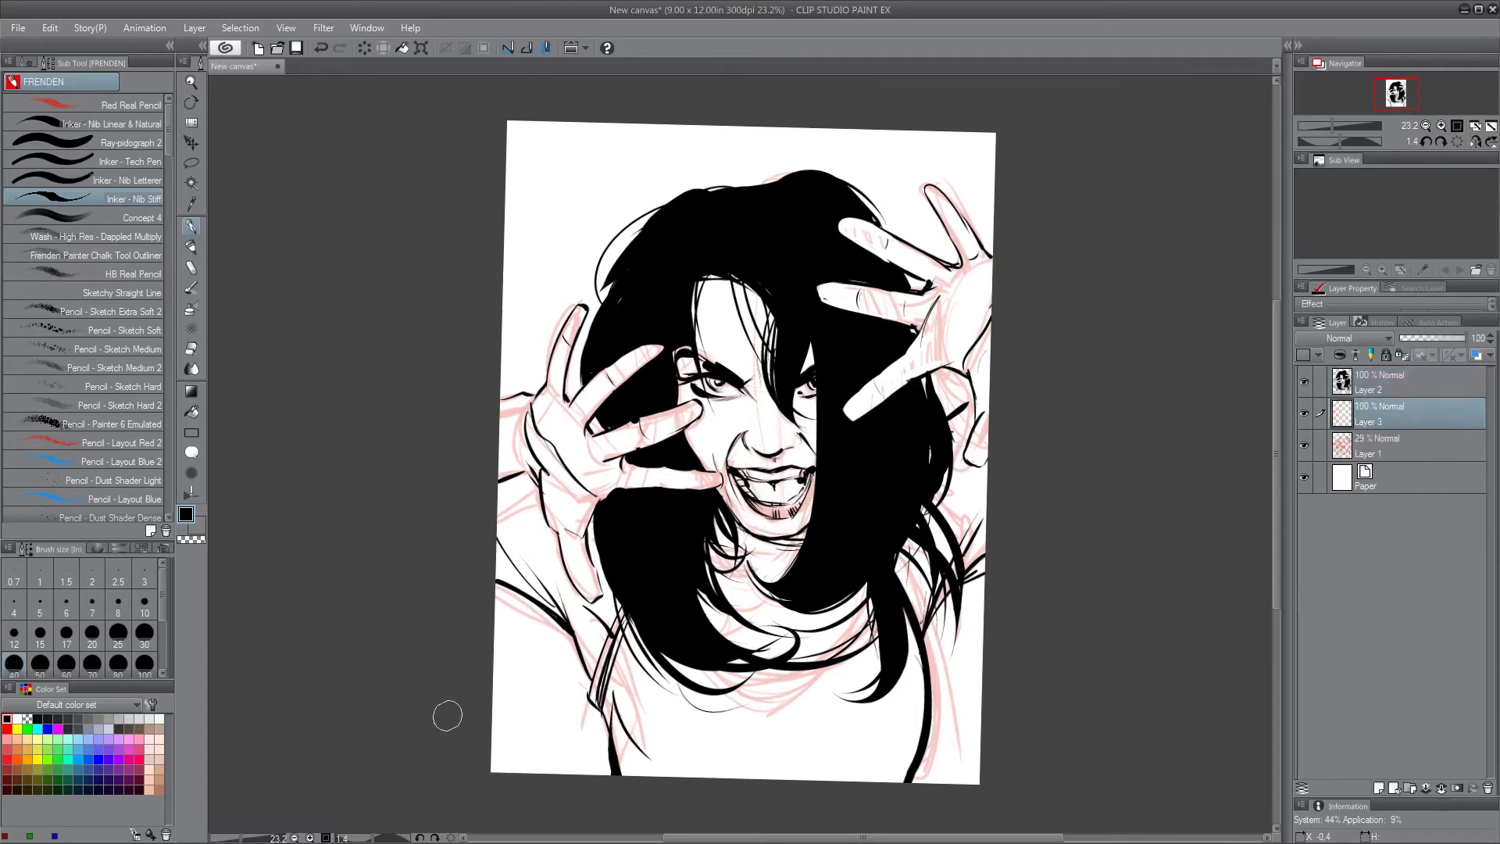
{"action": "left_click", "coordinate": [160, 779]}
{"action": "mouse_move", "coordinate": [695, 285]}
{"action": "left_mouse_down"}
{"action": "mouse_move", "coordinate": [739, 367]}
{"action": "mouse_move", "coordinate": [684, 356]}
{"action": "mouse_move", "coordinate": [676, 396]}
{"action": "mouse_move", "coordinate": [723, 497]}
{"action": "left_mouse_up"}
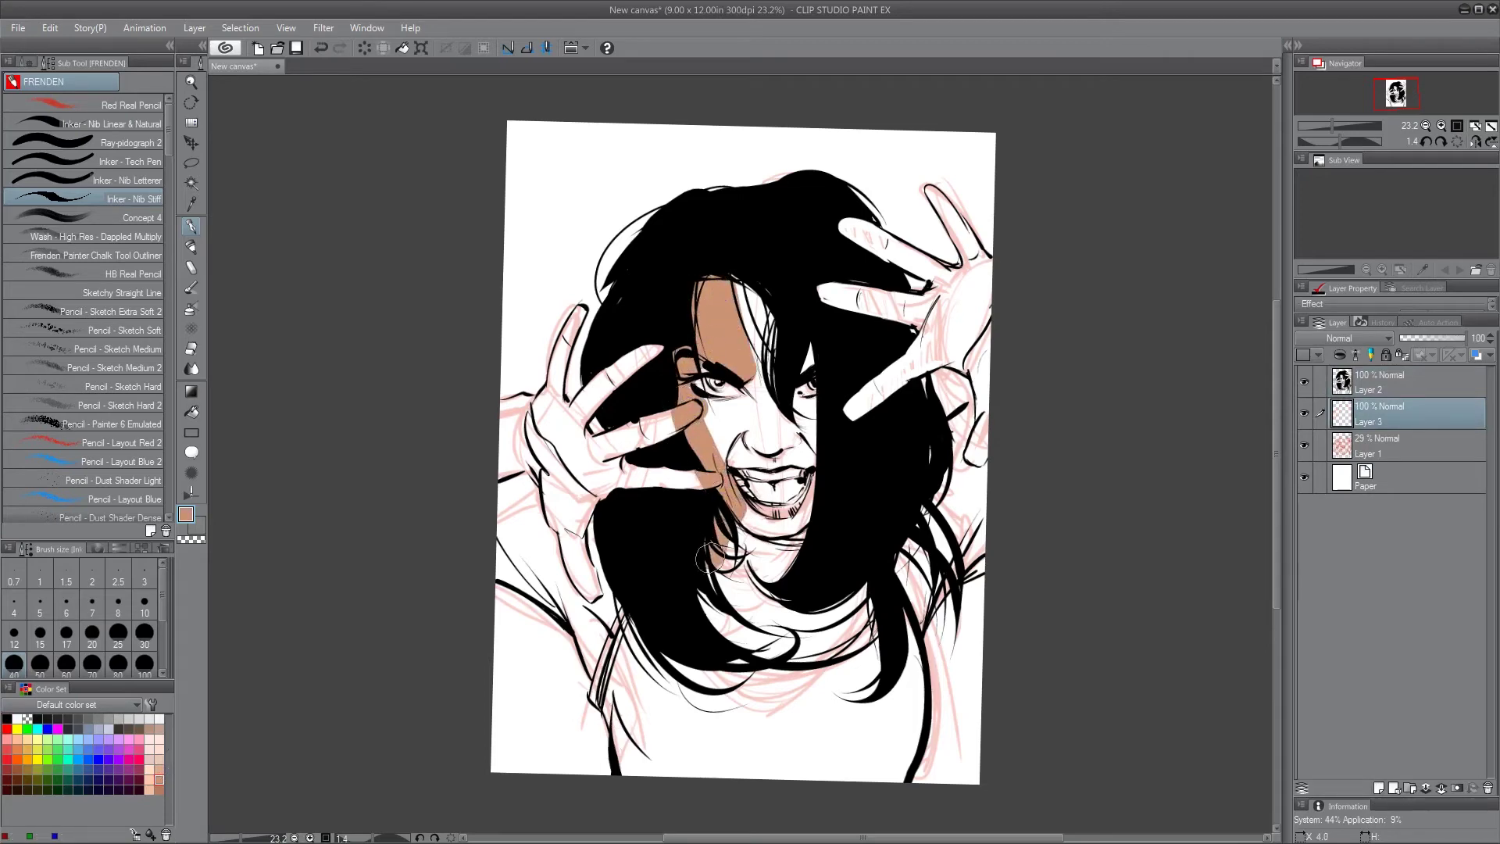
{"action": "mouse_move", "coordinate": [710, 557]}
{"action": "left_mouse_down"}
{"action": "mouse_move", "coordinate": [737, 624]}
{"action": "mouse_move", "coordinate": [780, 649]}
{"action": "mouse_move", "coordinate": [868, 598]}
{"action": "left_mouse_up"}
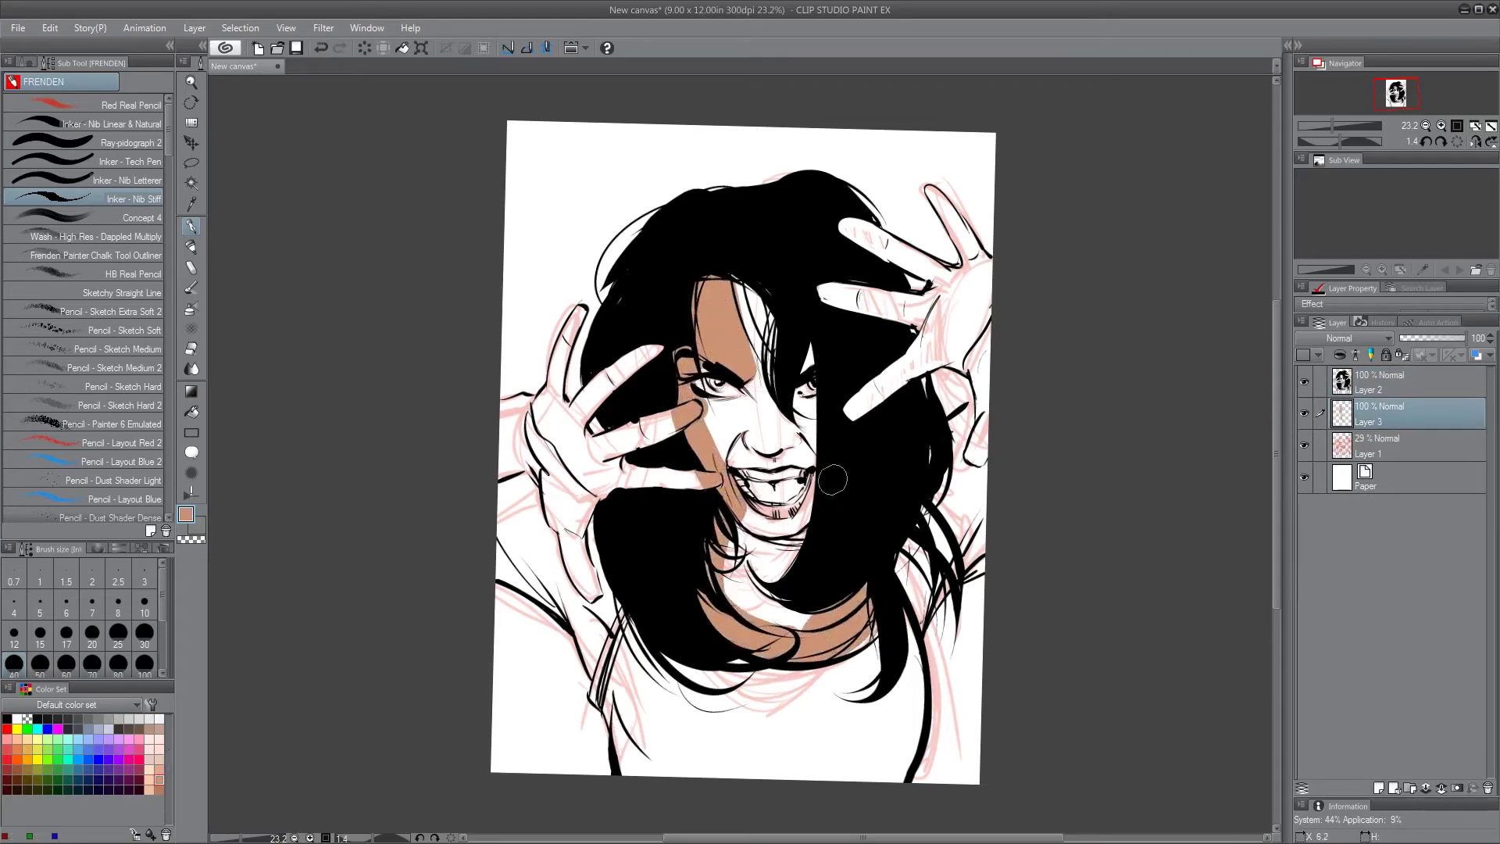
{"action": "key", "text": "g"}
{"action": "left_click", "coordinate": [798, 411]}
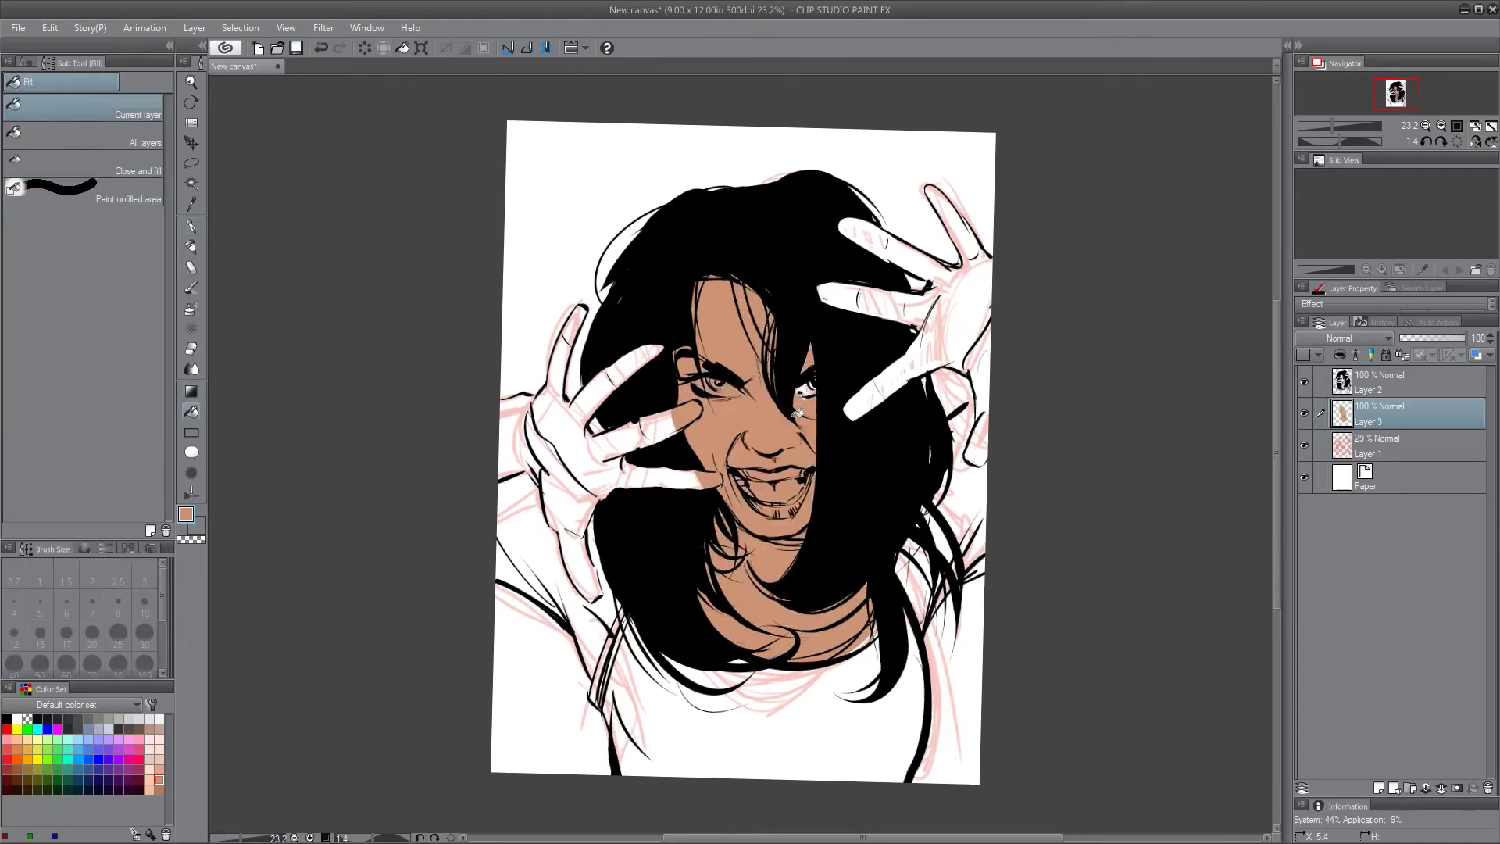
Color both raised hands and their arms with the same tan skin color
{"action": "key", "text": "p"}
{"action": "mouse_move", "coordinate": [588, 665]}
{"action": "left_mouse_down"}
{"action": "mouse_move", "coordinate": [576, 637]}
{"action": "mouse_move", "coordinate": [590, 670]}
{"action": "mouse_move", "coordinate": [621, 599]}
{"action": "mouse_move", "coordinate": [582, 657]}
{"action": "mouse_move", "coordinate": [501, 572]}
{"action": "mouse_move", "coordinate": [503, 408]}
{"action": "mouse_move", "coordinate": [542, 401]}
{"action": "mouse_move", "coordinate": [574, 311]}
{"action": "mouse_move", "coordinate": [549, 383]}
{"action": "mouse_move", "coordinate": [576, 316]}
{"action": "mouse_move", "coordinate": [565, 407]}
{"action": "left_mouse_up"}
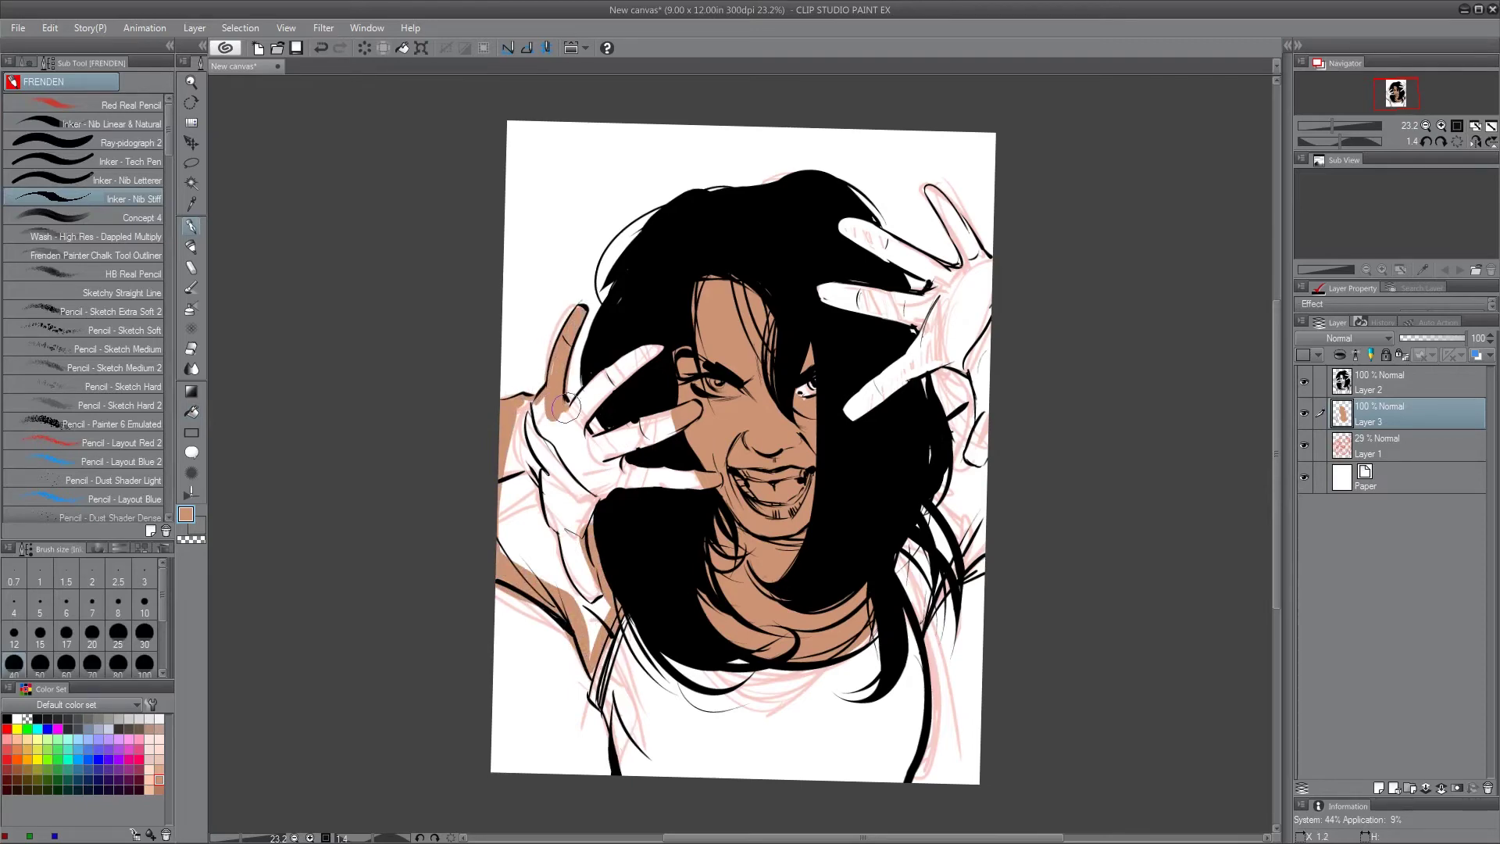
{"action": "key", "text": "g"}
{"action": "left_click", "coordinate": [576, 541]}
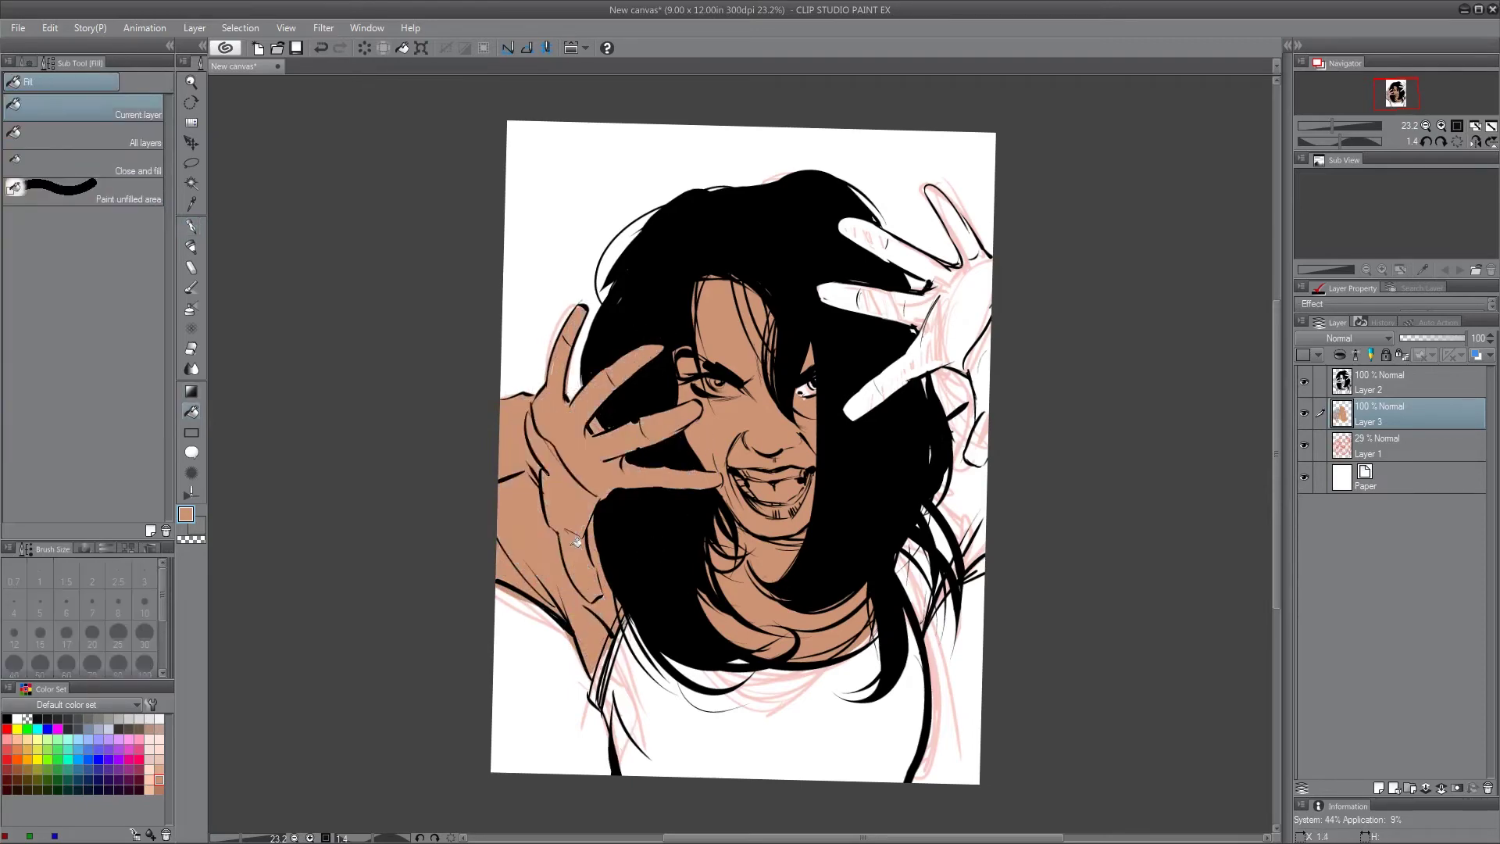
{"action": "key", "text": "p"}
{"action": "mouse_move", "coordinate": [910, 369]}
{"action": "left_mouse_down"}
{"action": "mouse_move", "coordinate": [856, 410]}
{"action": "mouse_move", "coordinate": [876, 376]}
{"action": "mouse_move", "coordinate": [825, 301]}
{"action": "mouse_move", "coordinate": [867, 231]}
{"action": "mouse_move", "coordinate": [838, 213]}
{"action": "mouse_move", "coordinate": [941, 305]}
{"action": "mouse_move", "coordinate": [961, 274]}
{"action": "mouse_move", "coordinate": [938, 355]}
{"action": "mouse_move", "coordinate": [976, 299]}
{"action": "mouse_move", "coordinate": [949, 235]}
{"action": "mouse_move", "coordinate": [983, 307]}
{"action": "mouse_move", "coordinate": [976, 445]}
{"action": "mouse_move", "coordinate": [915, 588]}
{"action": "mouse_move", "coordinate": [946, 594]}
{"action": "mouse_move", "coordinate": [969, 484]}
{"action": "mouse_move", "coordinate": [969, 555]}
{"action": "mouse_move", "coordinate": [967, 429]}
{"action": "left_mouse_up"}
Set Layer 2's blending mode to Multiply and make Layer 3 the active layer
{"action": "left_click", "coordinate": [1403, 383]}
{"action": "left_click", "coordinate": [1363, 338]}
{"action": "left_click", "coordinate": [1359, 382]}
{"action": "left_click", "coordinate": [1419, 407]}
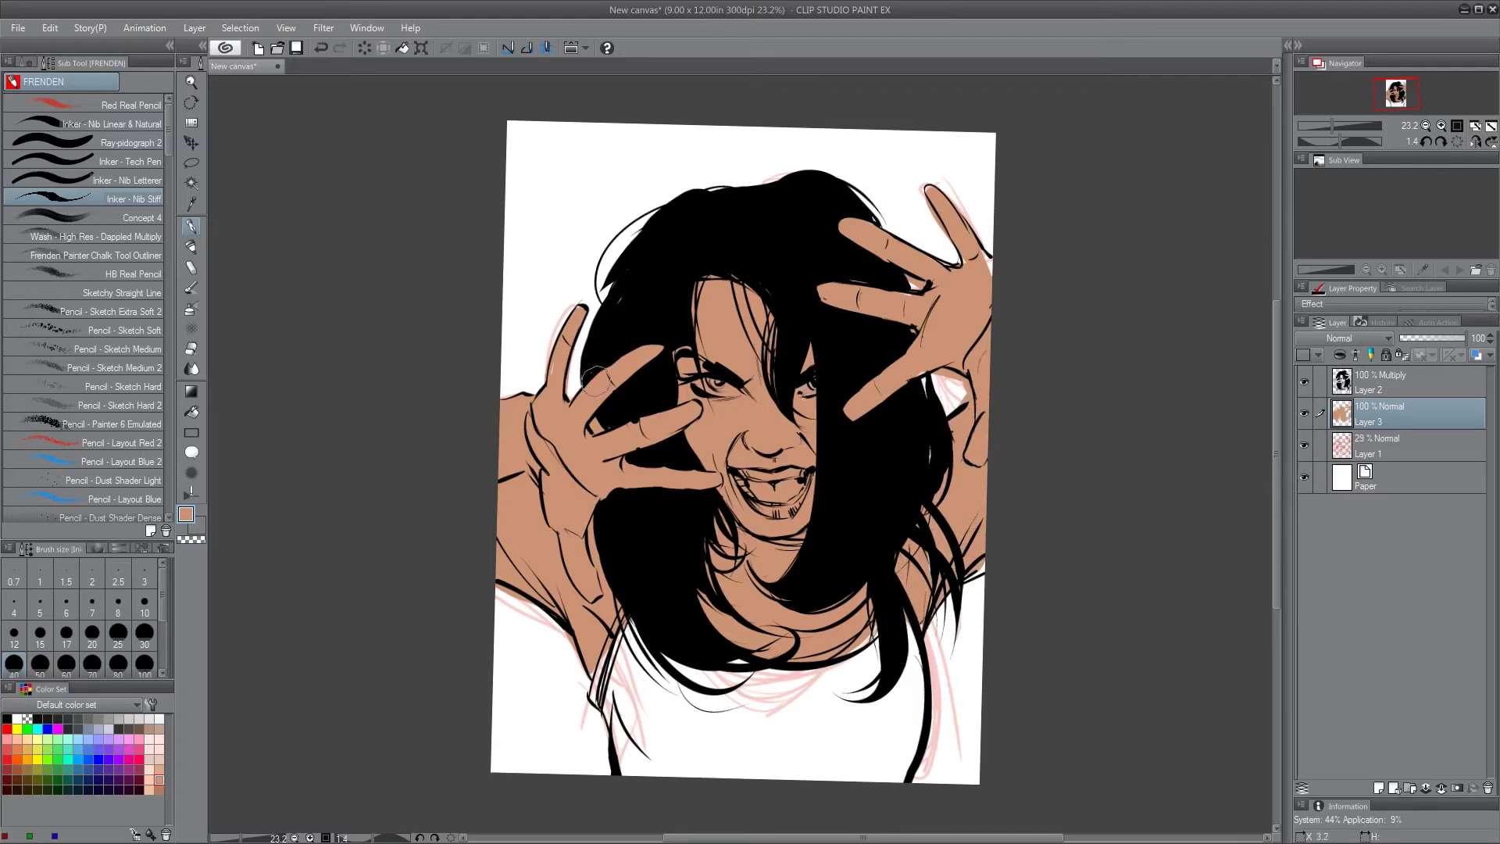
Paint the whites of both eyes in a pale gray
{"action": "key", "text": "e"}
{"action": "key", "text": "p"}
{"action": "left_click", "coordinate": [140, 719]}
{"action": "key", "text": "r"}
{"action": "left_click_drag", "start_coordinate": [1125, 466], "coordinate": [1037, 209]}
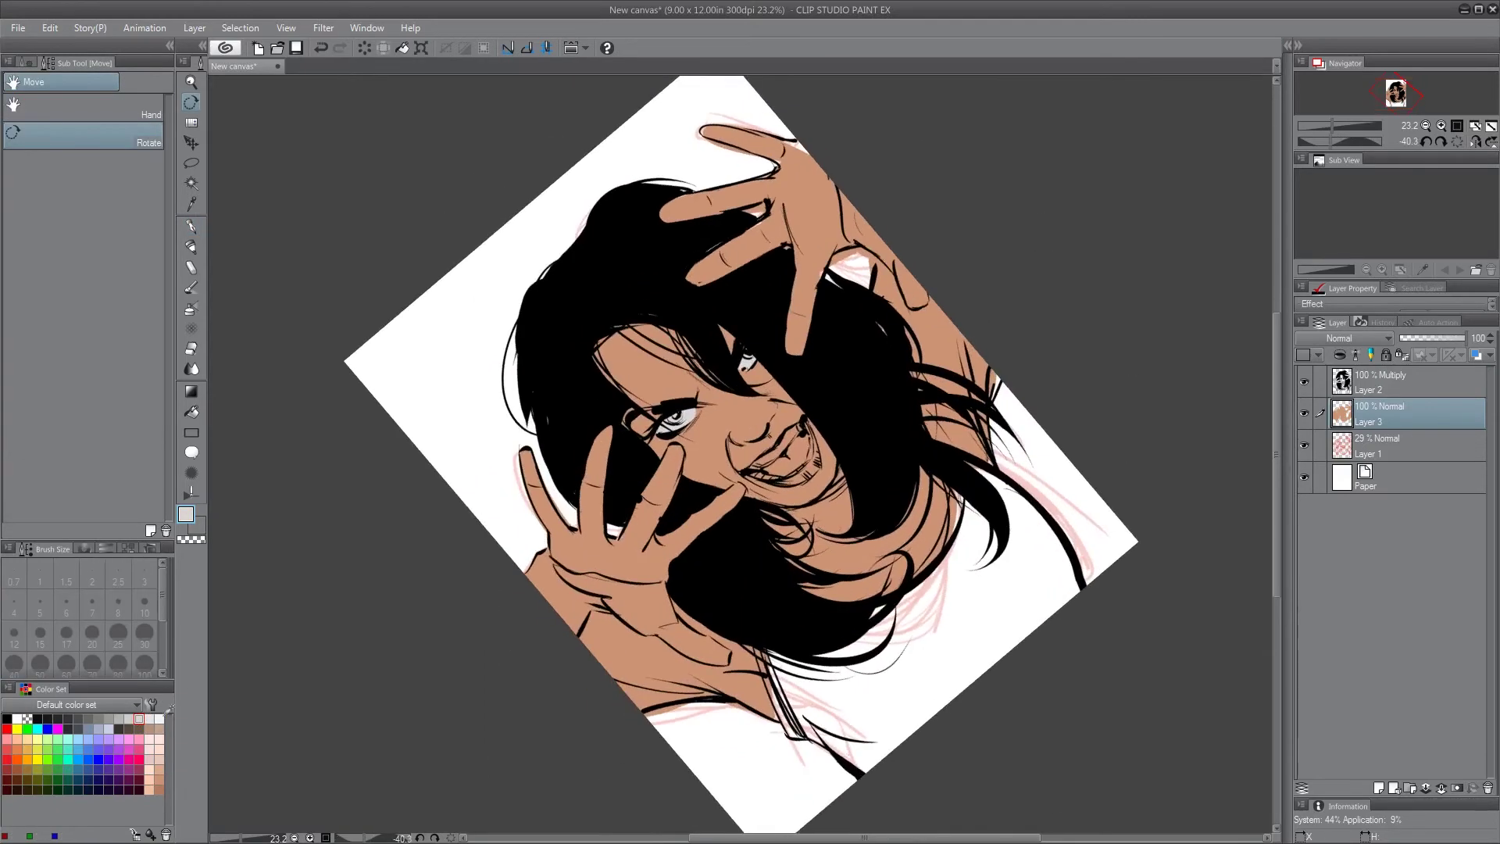
Paint the upper and lower teeth in a near-white color
{"action": "key", "text": "p"}
{"action": "left_click", "coordinate": [149, 719]}
{"action": "key", "text": "g"}
{"action": "key", "text": "p"}
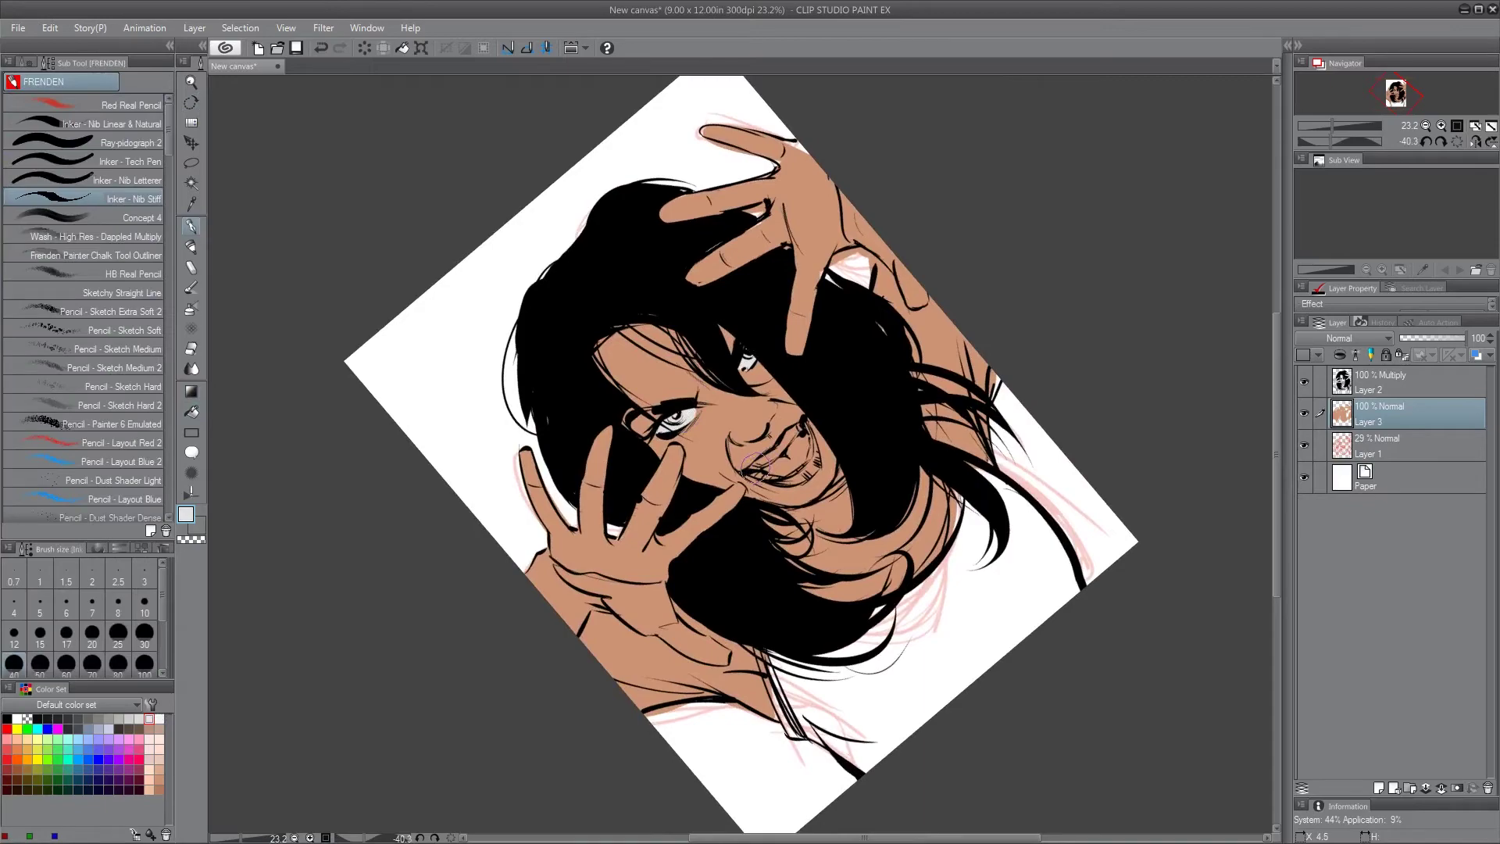
{"action": "left_click_drag", "start_coordinate": [777, 451], "coordinate": [793, 432]}
{"action": "key", "text": "r"}
{"action": "mouse_move", "coordinate": [1051, 269]}
{"action": "left_mouse_down"}
{"action": "mouse_move", "coordinate": [898, 727]}
{"action": "mouse_move", "coordinate": [1062, 613]}
{"action": "mouse_move", "coordinate": [1077, 327]}
{"action": "left_mouse_up"}
{"action": "key", "text": "p"}
{"action": "key", "text": "r"}
{"action": "key", "text": "p"}
{"action": "left_click_drag", "start_coordinate": [808, 482], "coordinate": [815, 450]}
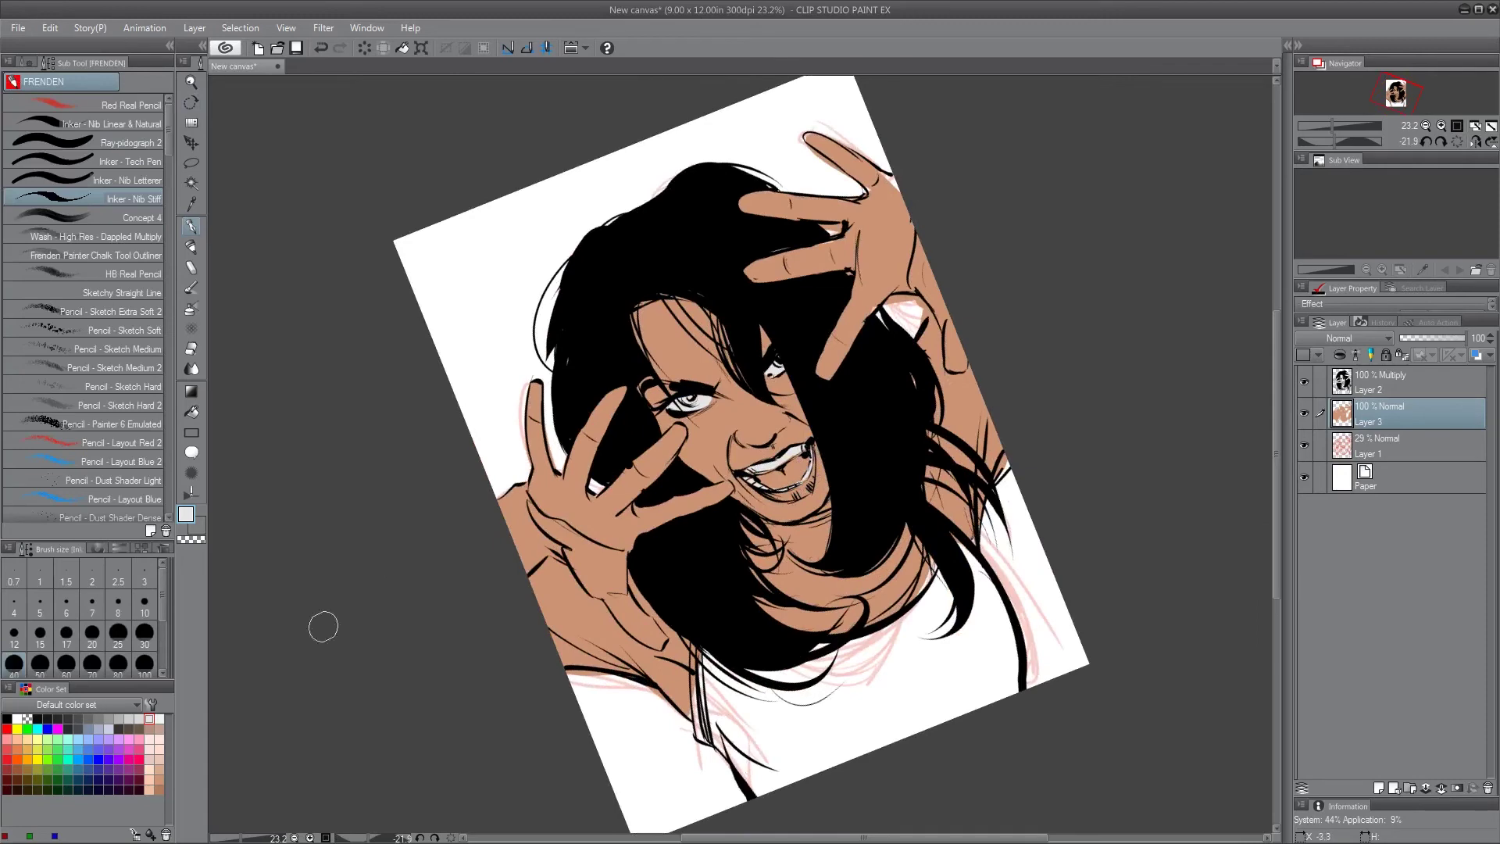
Paint the tongue and mouth interior in a reddish brown
{"action": "left_click", "coordinate": [16, 770]}
{"action": "mouse_move", "coordinate": [787, 466]}
{"action": "left_mouse_down"}
{"action": "mouse_move", "coordinate": [770, 478]}
{"action": "mouse_move", "coordinate": [799, 461]}
{"action": "left_mouse_up"}
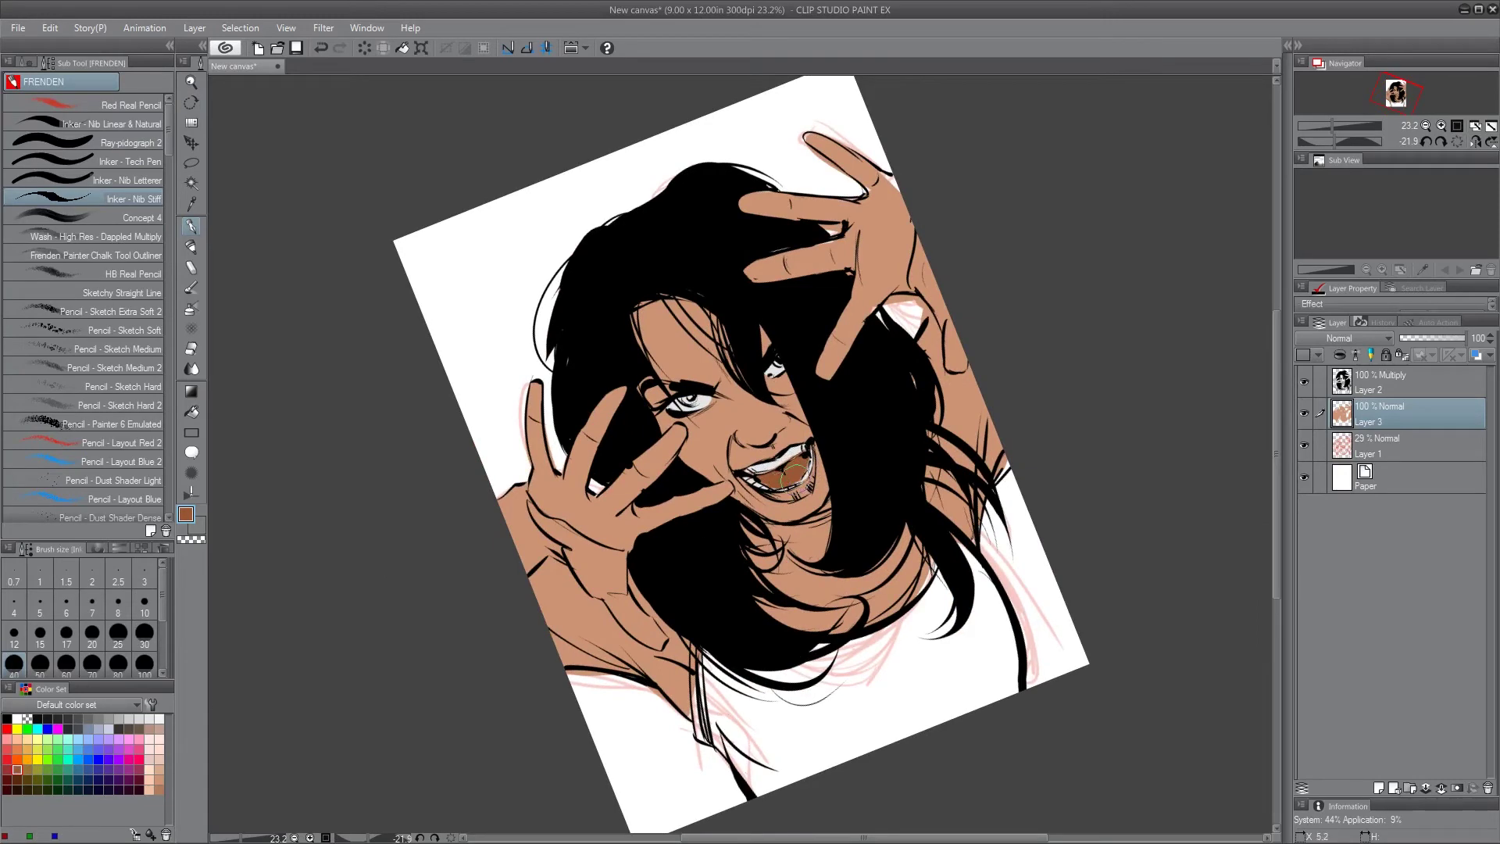
Paint the lips in a dark red
{"action": "left_click", "coordinate": [7, 770]}
{"action": "left_click_drag", "start_coordinate": [1132, 481], "coordinate": [707, 492]}
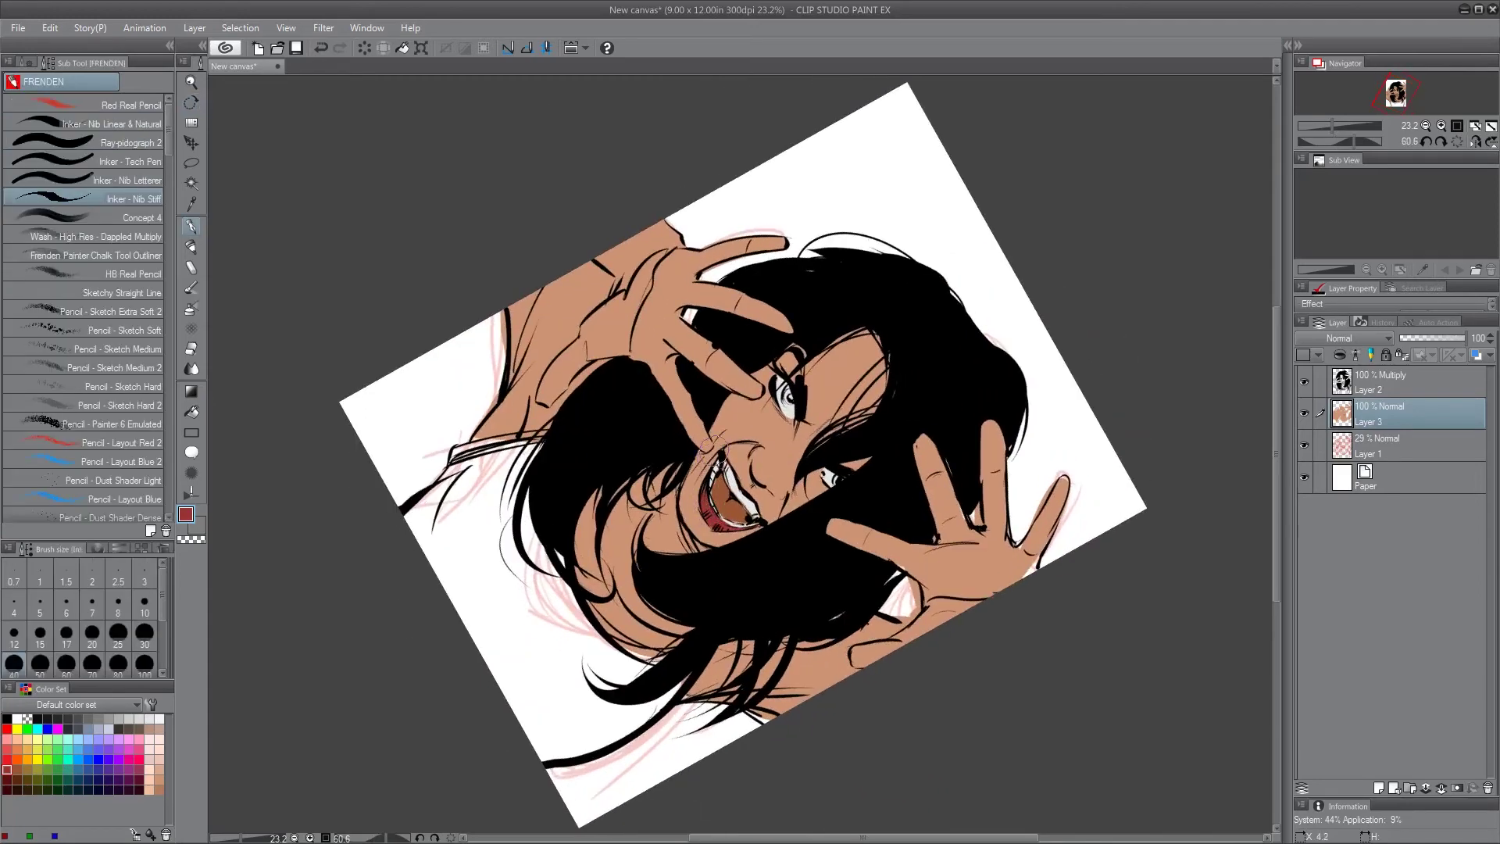
{"action": "left_click_drag", "start_coordinate": [977, 711], "coordinate": [1126, 399]}
Paint both irises green and return the canvas to its upright orientation
{"action": "left_click", "coordinate": [48, 770]}
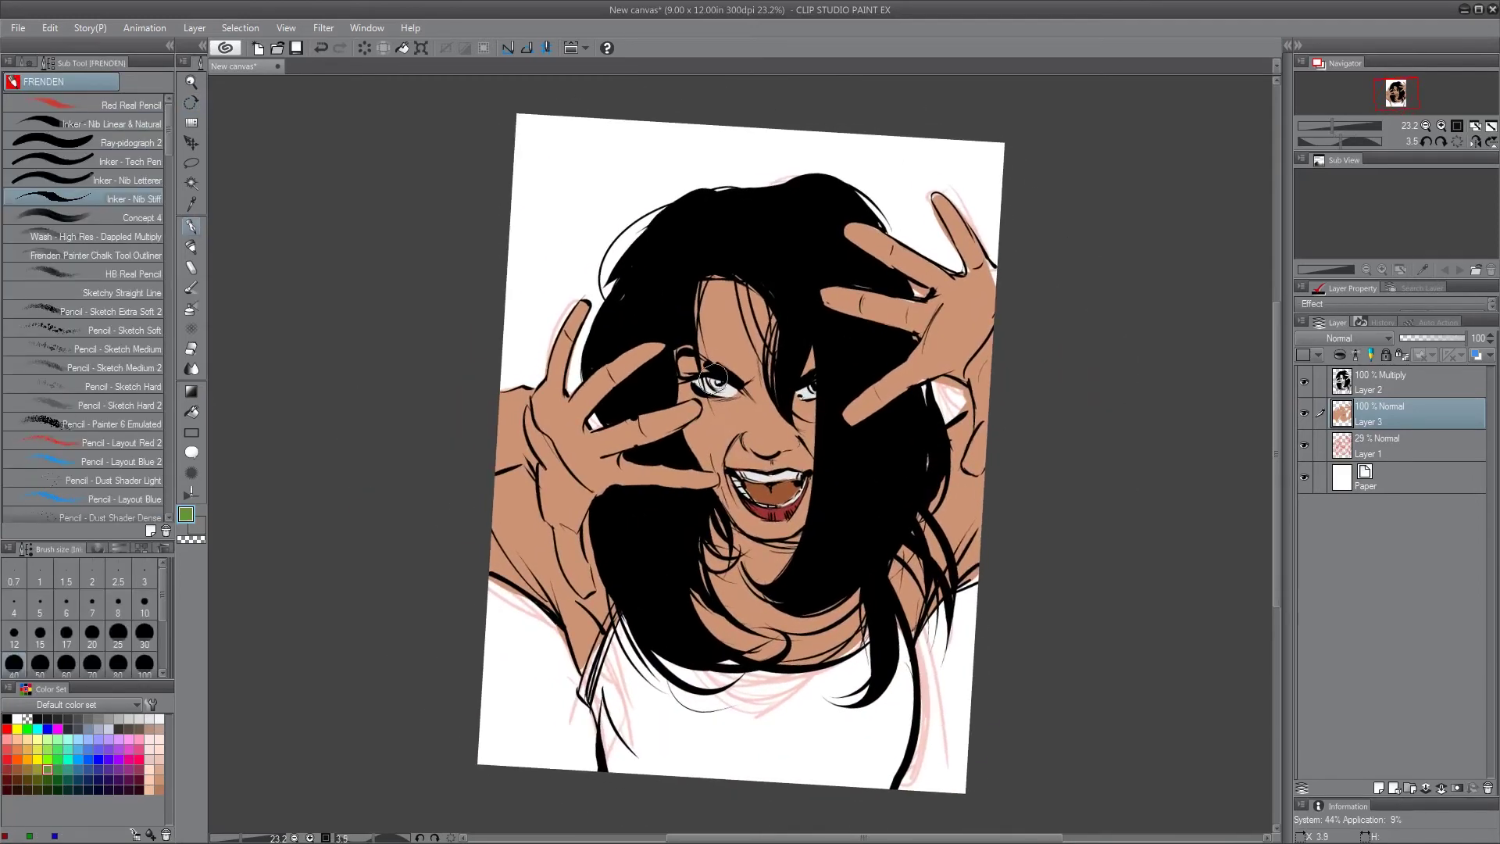
{"action": "left_click_drag", "start_coordinate": [724, 385], "coordinate": [813, 387]}
{"action": "left_click_drag", "start_coordinate": [1127, 564], "coordinate": [1132, 540]}
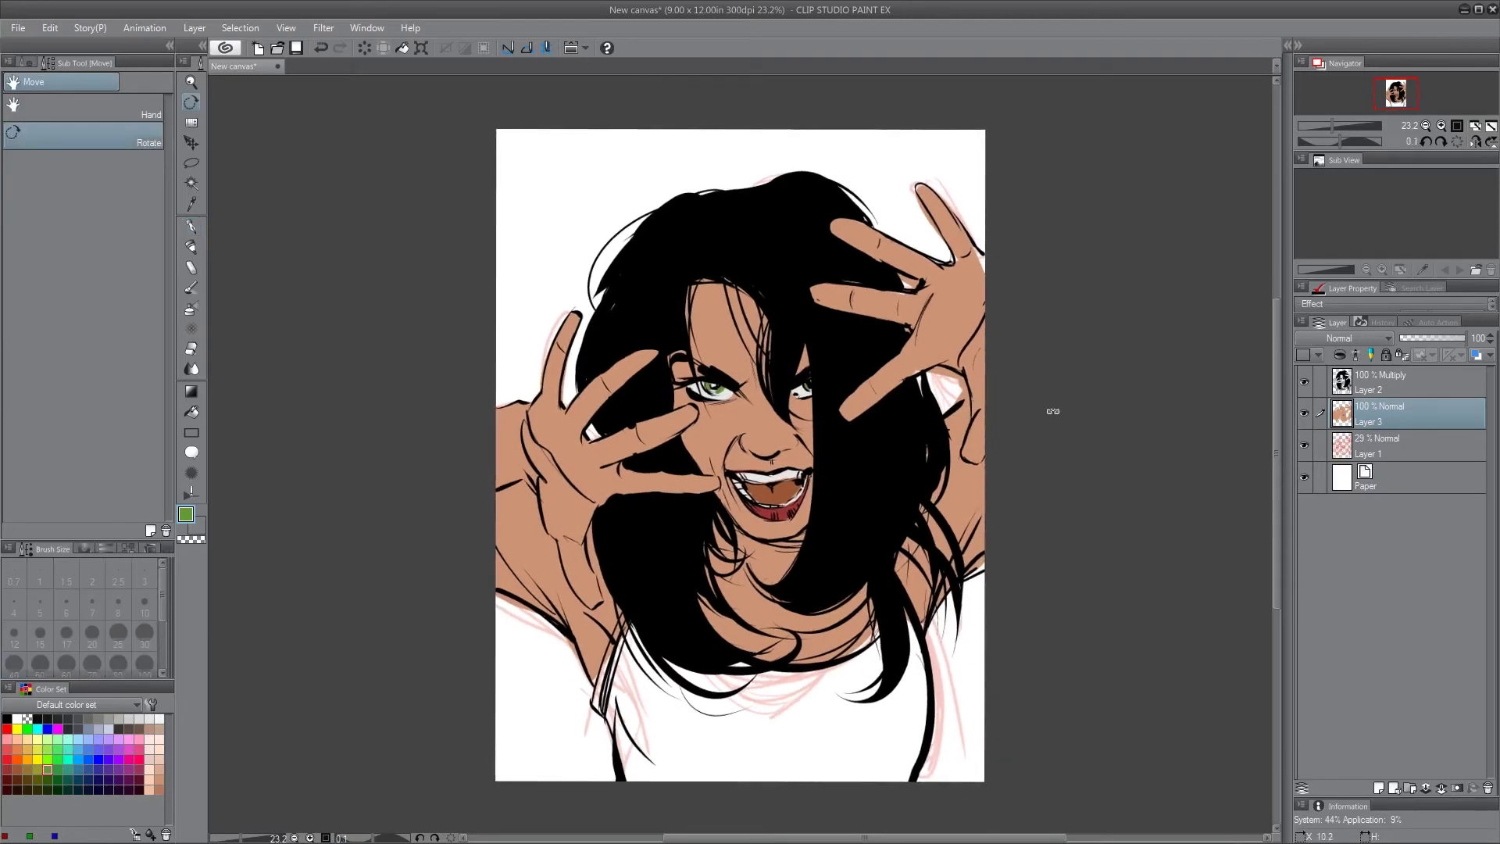
Paint medium blue along both side edges of the tank top on Layer 3
{"action": "key", "text": "p"}
{"action": "left_click", "coordinate": [78, 769]}
{"action": "mouse_move", "coordinate": [621, 619]}
{"action": "left_mouse_down"}
{"action": "mouse_move", "coordinate": [595, 703]}
{"action": "mouse_move", "coordinate": [629, 780]}
{"action": "left_mouse_up"}
{"action": "left_click_drag", "start_coordinate": [911, 613], "coordinate": [913, 741]}
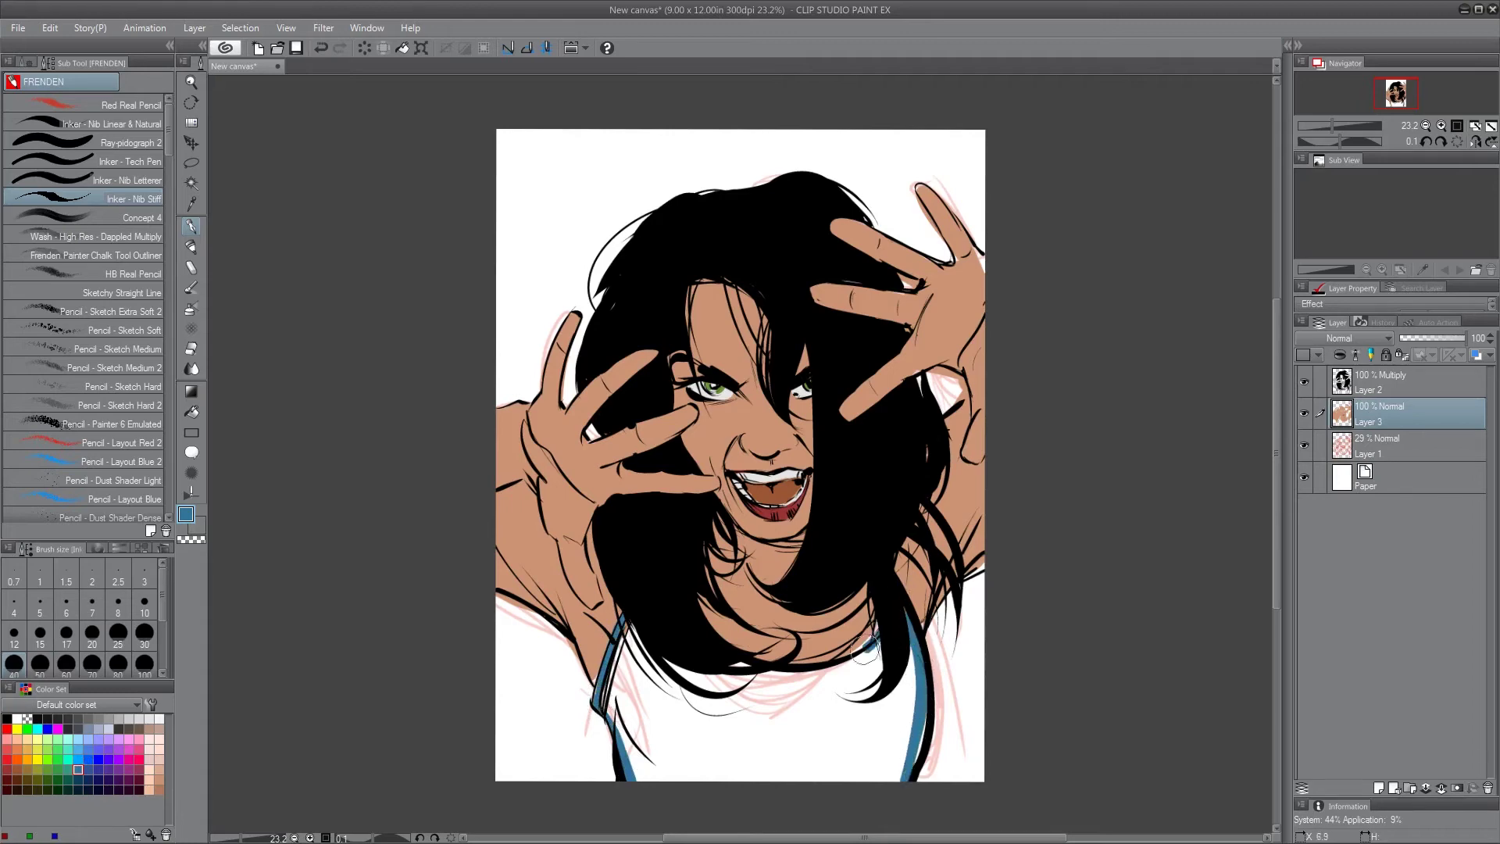
Close the blue outline along the tank top's neckline and fill the whole top with the same blue
{"action": "key", "text": "g"}
{"action": "left_click", "coordinate": [798, 726]}
{"action": "key", "text": "ctrl+z"}
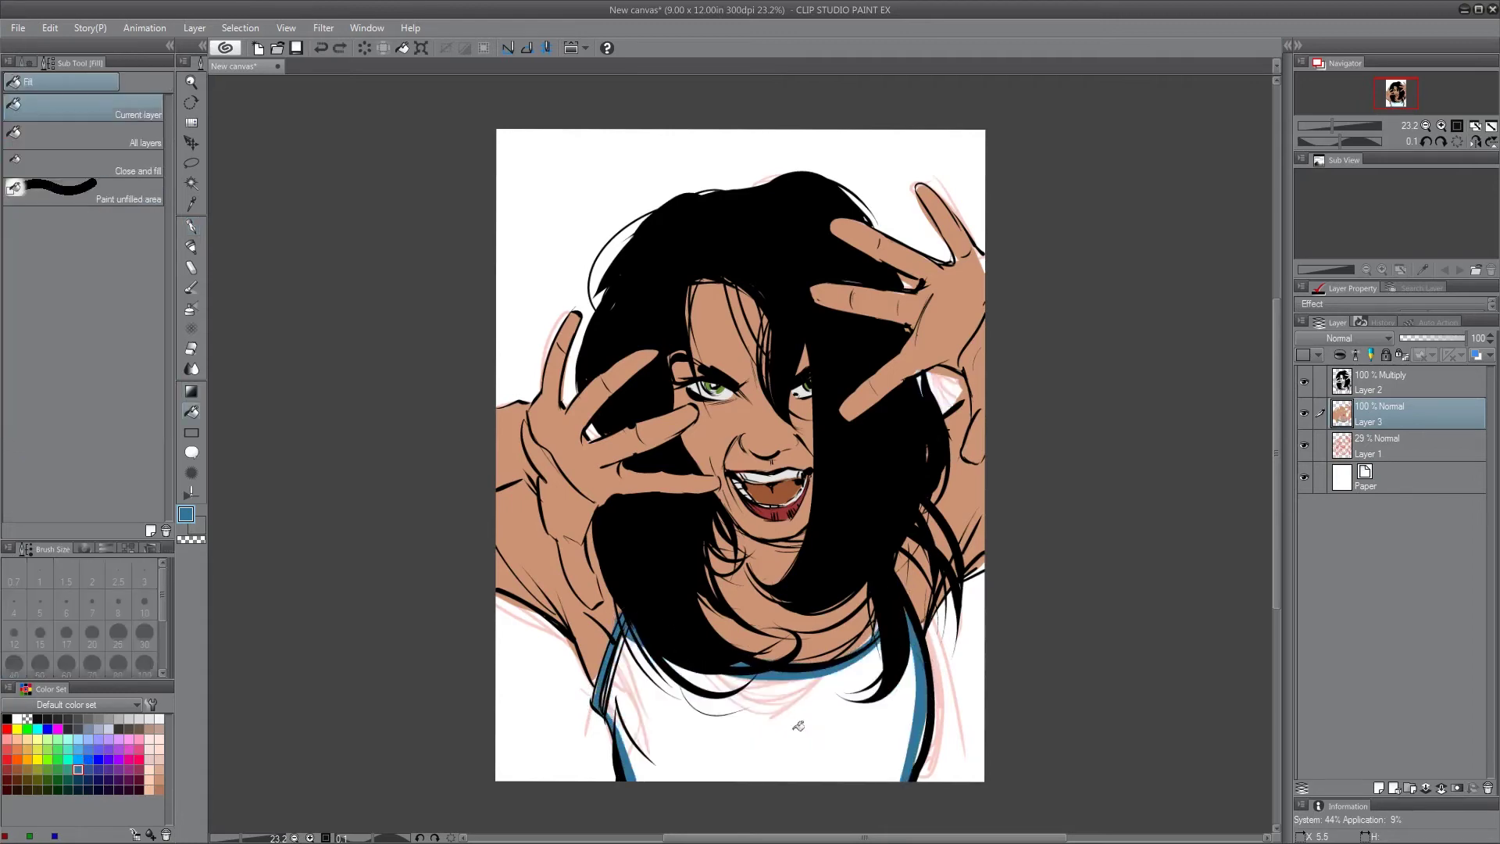
{"action": "key", "text": "p"}
{"action": "key", "text": "g"}
{"action": "left_click", "coordinate": [877, 732]}
{"action": "key", "text": "p"}
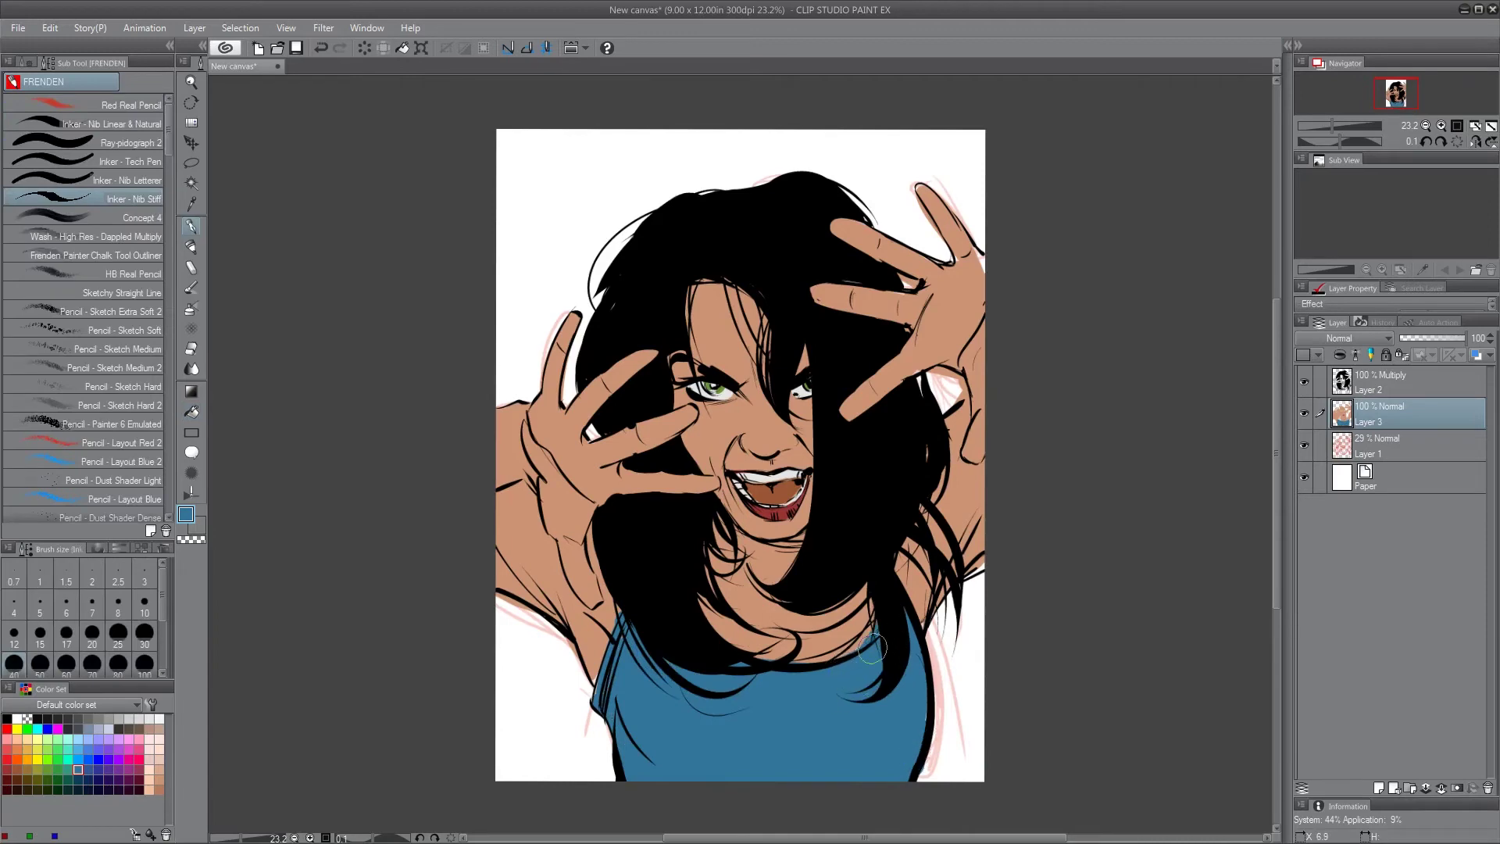
Lower Layer 3's opacity to 85% and hide the pink sketch on Layer 1
{"action": "left_click_drag", "start_coordinate": [1466, 338], "coordinate": [1457, 337]}
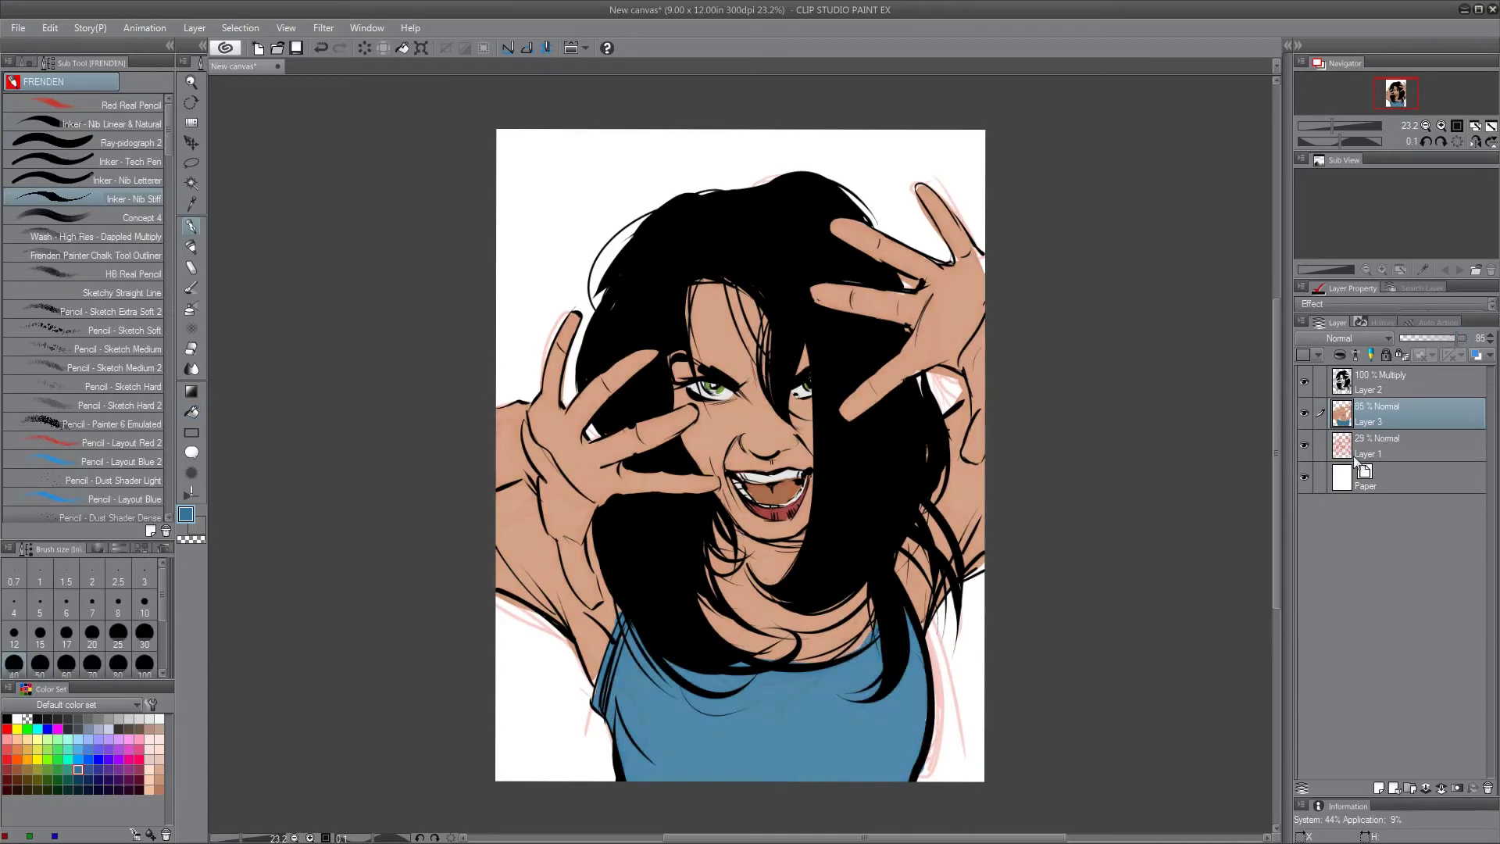
{"action": "left_click", "coordinate": [1307, 445]}
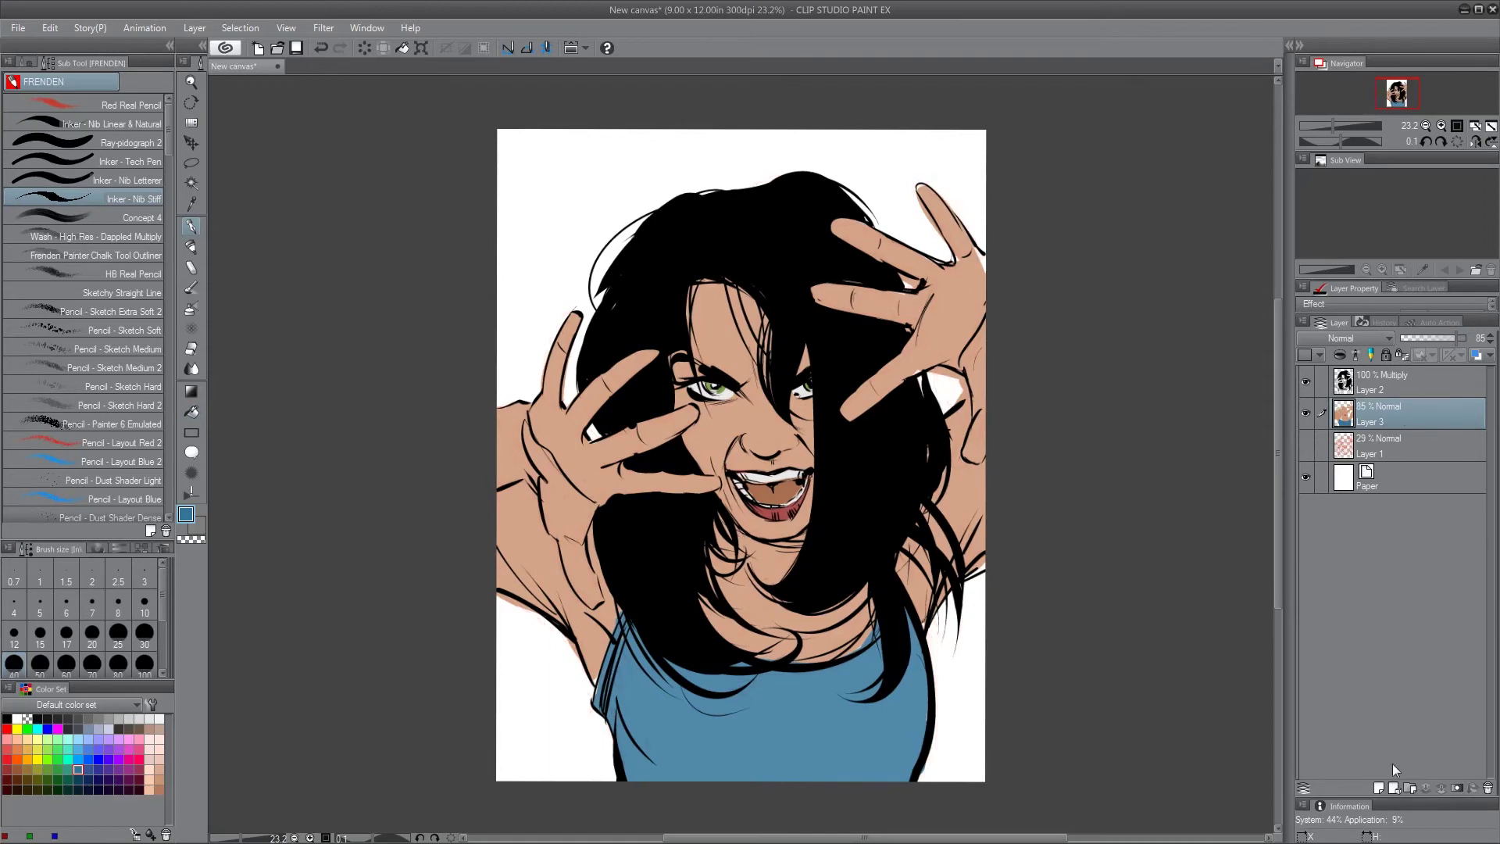
Add a new layer above Layer 3, set to Multiply blending at 47% opacity
{"action": "left_click", "coordinate": [1380, 788]}
{"action": "left_click", "coordinate": [1356, 340]}
{"action": "left_click", "coordinate": [1330, 382]}
{"action": "left_click", "coordinate": [1437, 339]}
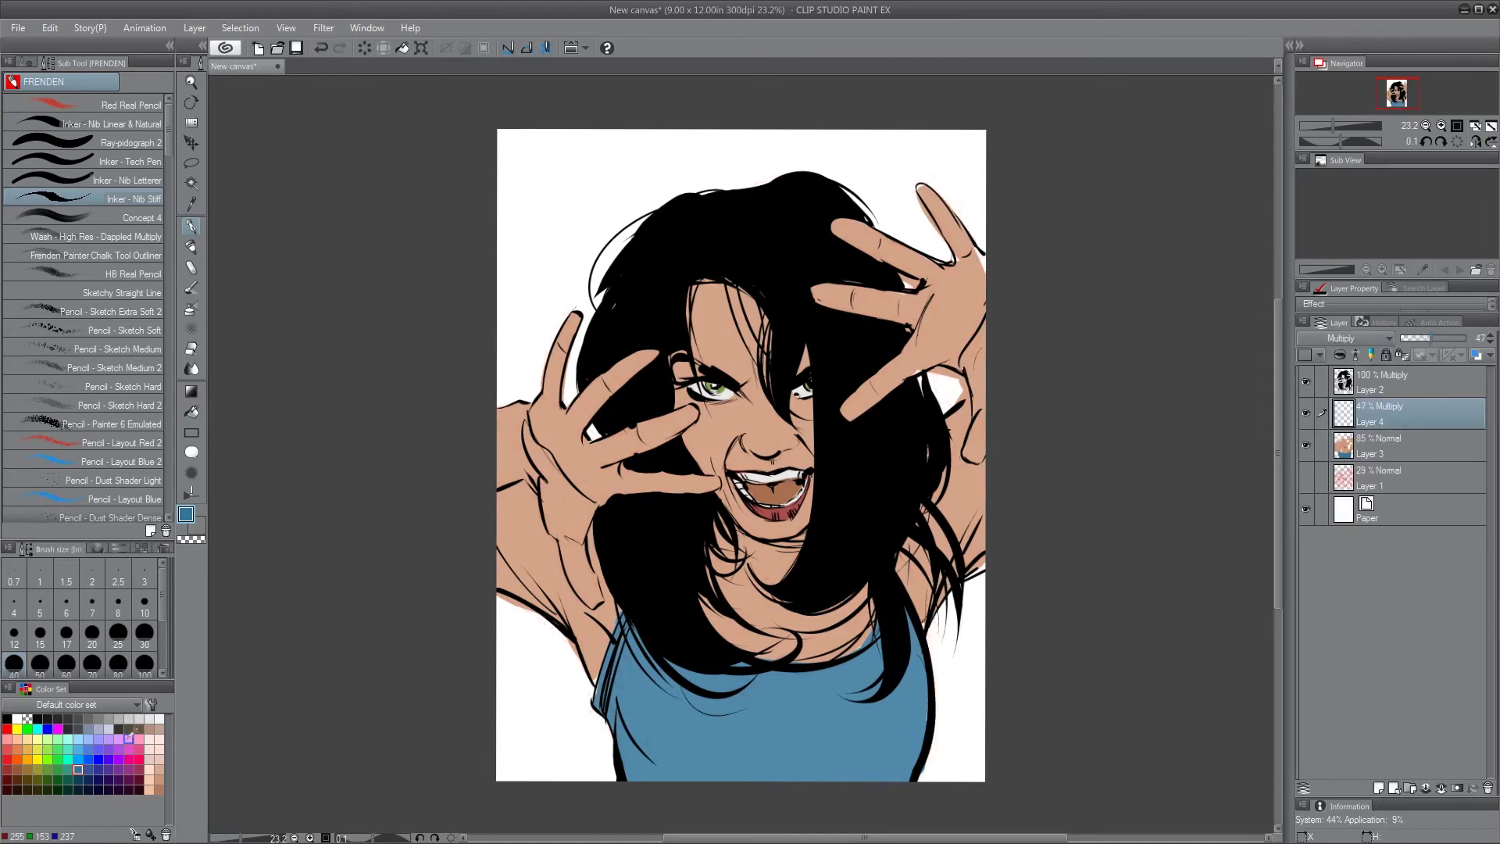
Paint purple shadows around the eyes, nose, mouth, forehead and cheeks and under the chin
{"action": "left_click", "coordinate": [119, 748]}
{"action": "mouse_move", "coordinate": [736, 399]}
{"action": "left_mouse_down"}
{"action": "mouse_move", "coordinate": [714, 407]}
{"action": "mouse_move", "coordinate": [696, 376]}
{"action": "left_mouse_up"}
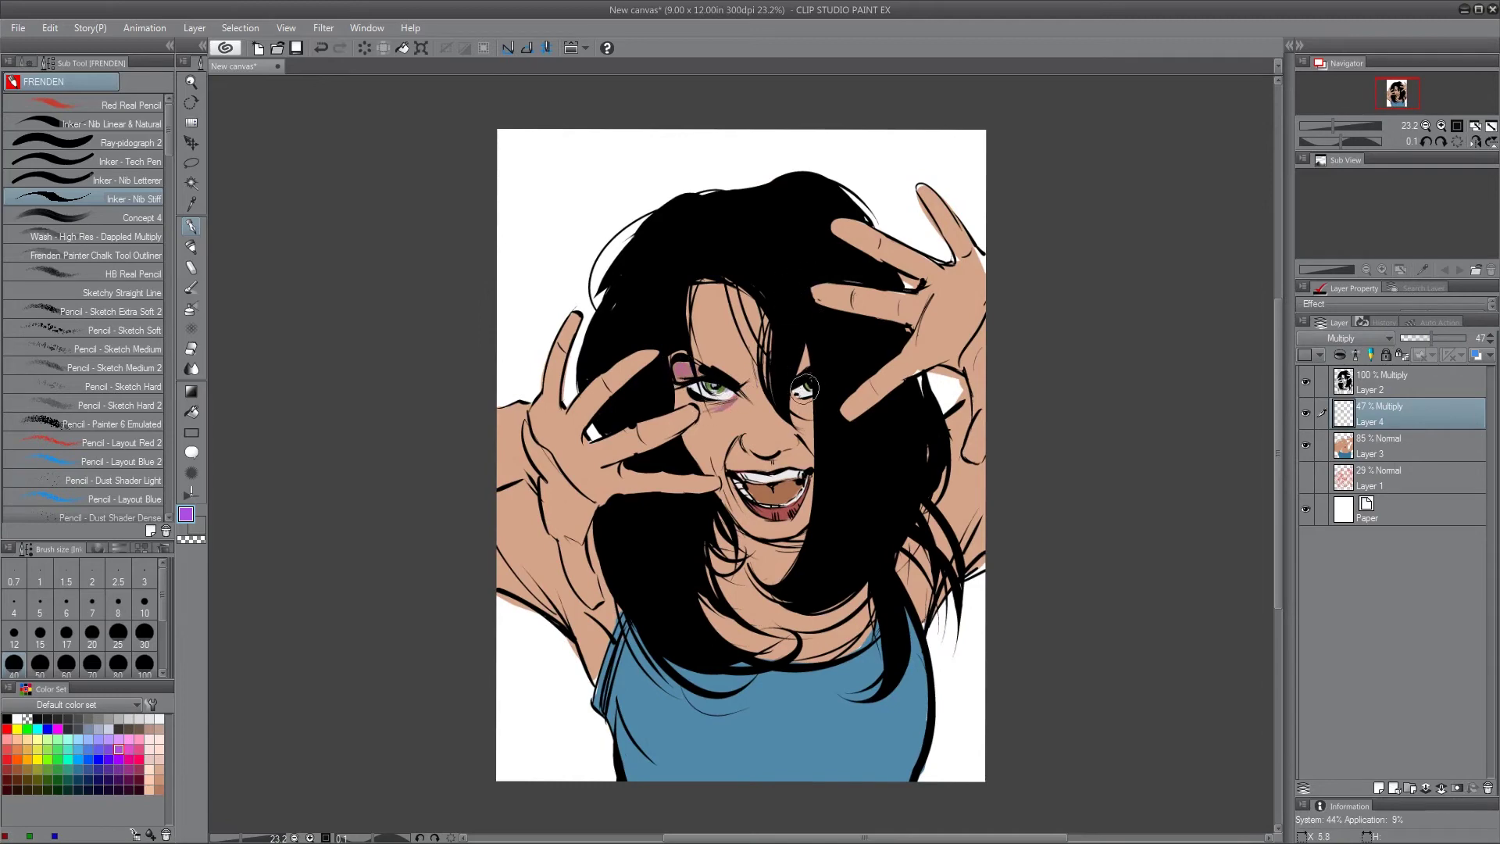
{"action": "mouse_move", "coordinate": [805, 389]}
{"action": "left_mouse_down"}
{"action": "mouse_move", "coordinate": [793, 407]}
{"action": "mouse_move", "coordinate": [813, 434]}
{"action": "mouse_move", "coordinate": [808, 355]}
{"action": "left_mouse_up"}
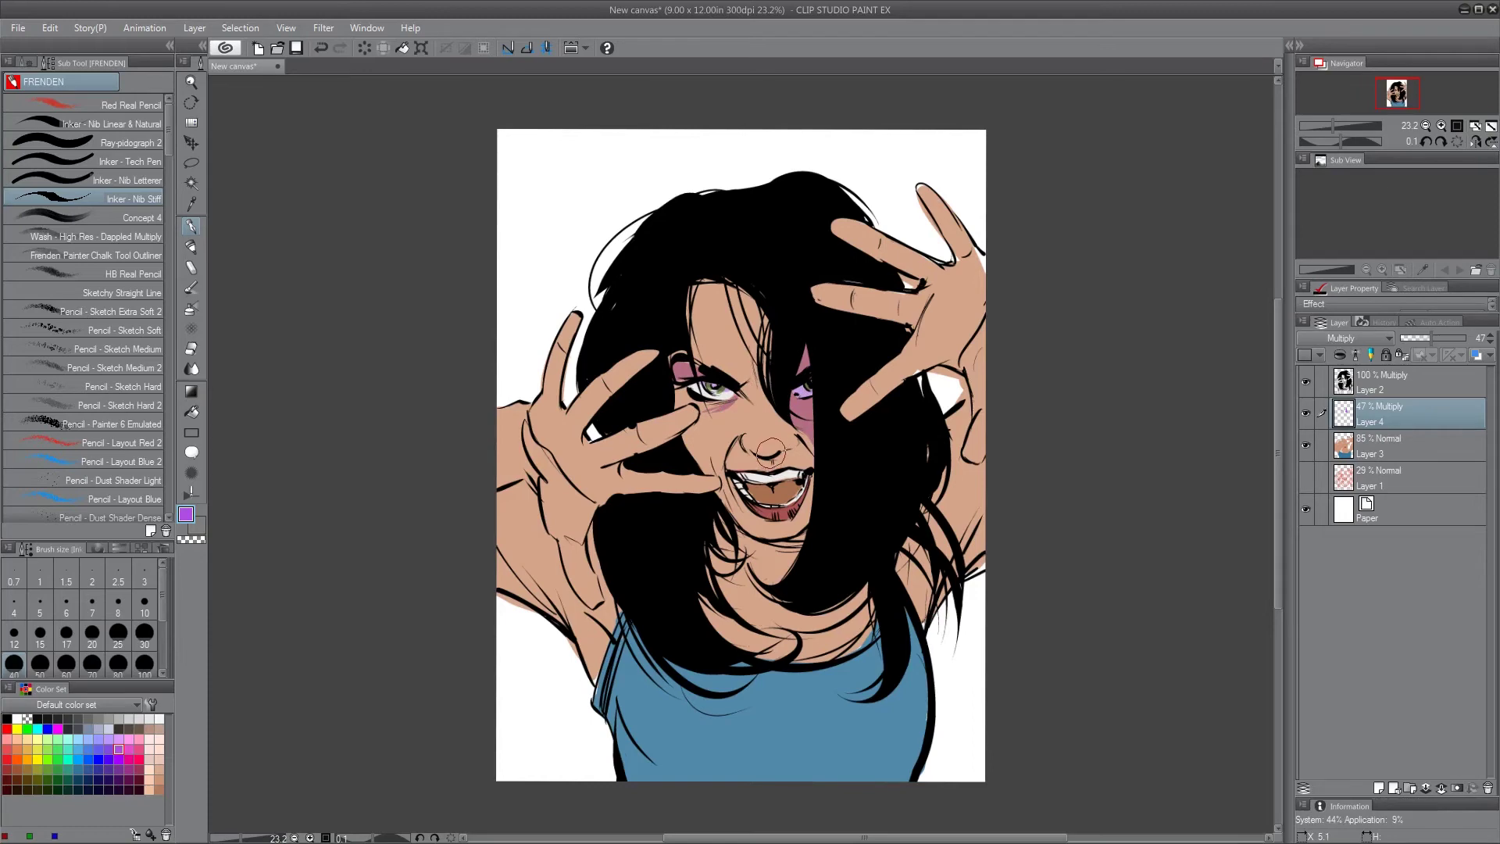
{"action": "mouse_move", "coordinate": [756, 457]}
{"action": "left_mouse_down"}
{"action": "mouse_move", "coordinate": [786, 449]}
{"action": "mouse_move", "coordinate": [805, 469]}
{"action": "mouse_move", "coordinate": [781, 484]}
{"action": "mouse_move", "coordinate": [801, 504]}
{"action": "mouse_move", "coordinate": [766, 527]}
{"action": "mouse_move", "coordinate": [770, 558]}
{"action": "mouse_move", "coordinate": [809, 557]}
{"action": "left_mouse_up"}
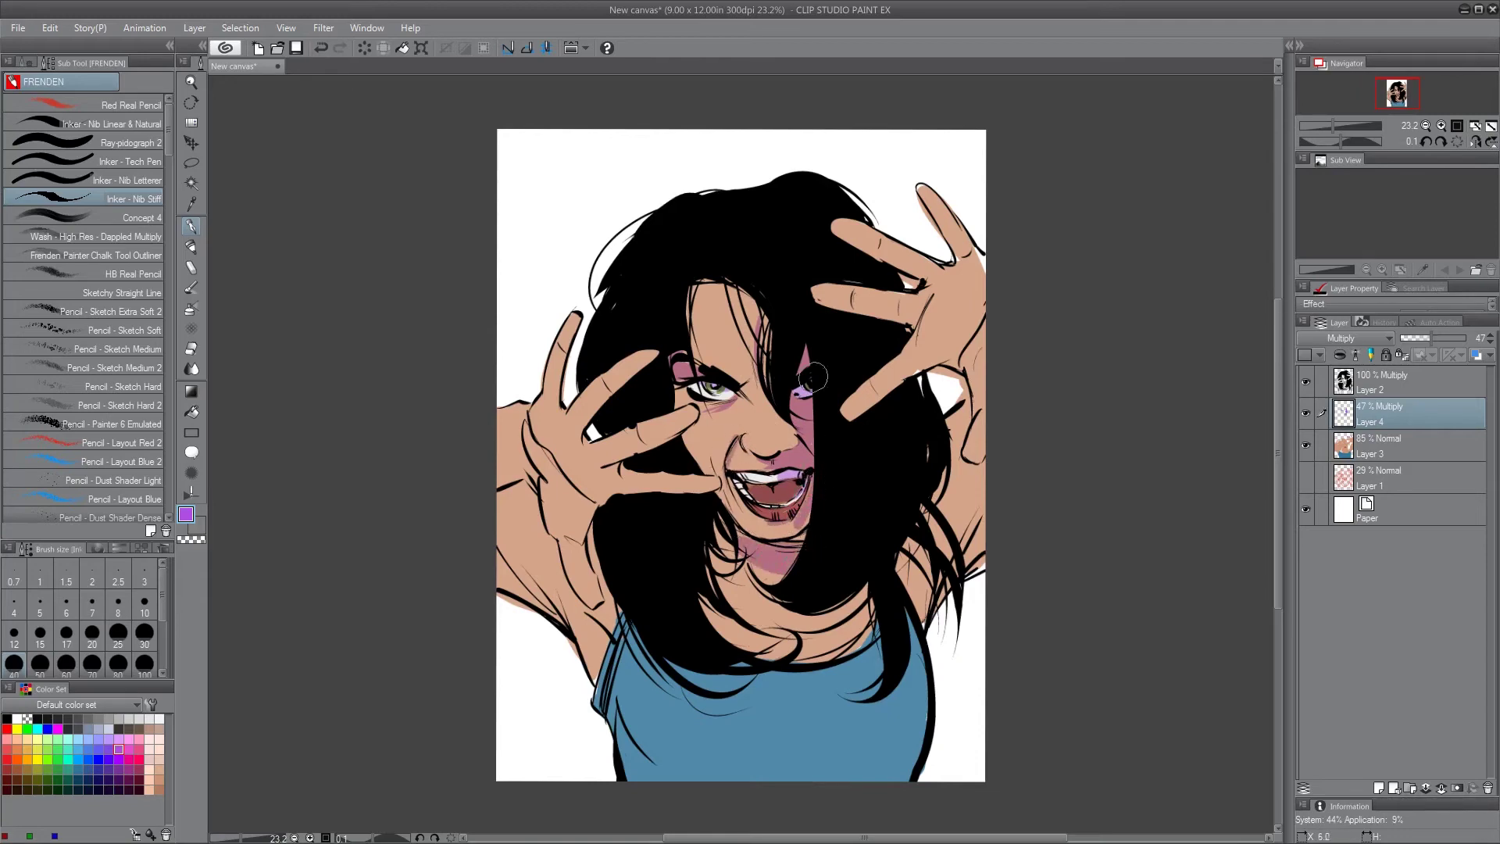
{"action": "mouse_move", "coordinate": [739, 392]}
{"action": "left_mouse_down"}
{"action": "mouse_move", "coordinate": [698, 402]}
{"action": "mouse_move", "coordinate": [740, 391]}
{"action": "left_mouse_up"}
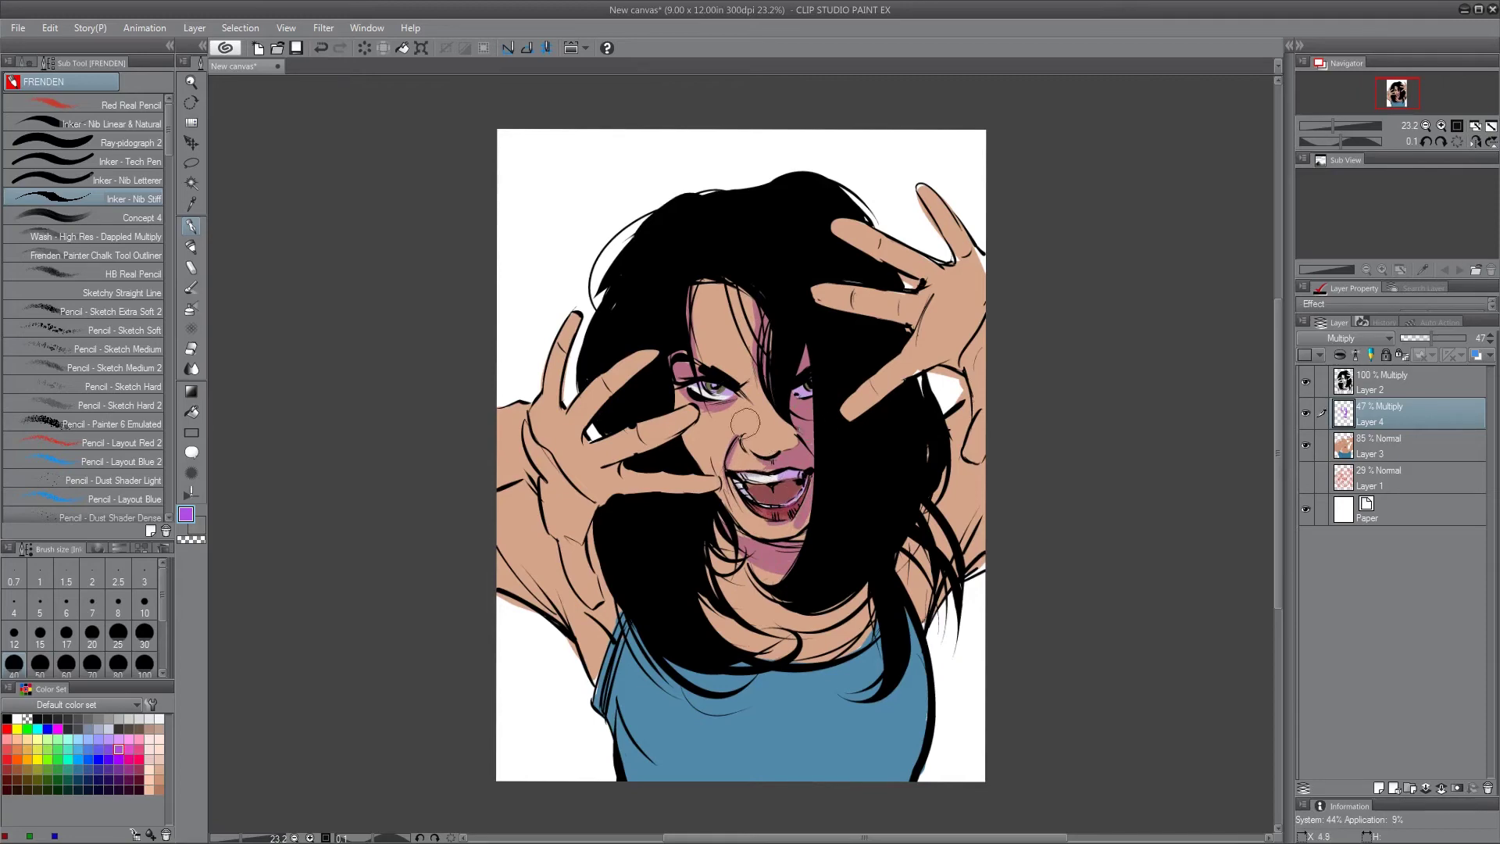
{"action": "left_click_drag", "start_coordinate": [699, 439], "coordinate": [696, 466]}
{"action": "left_click_drag", "start_coordinate": [729, 514], "coordinate": [733, 508]}
Paint purple shadows on both arms and on the palm of the higher hand
{"action": "mouse_move", "coordinate": [587, 539]}
{"action": "left_mouse_down"}
{"action": "mouse_move", "coordinate": [608, 619]}
{"action": "mouse_move", "coordinate": [604, 574]}
{"action": "left_mouse_up"}
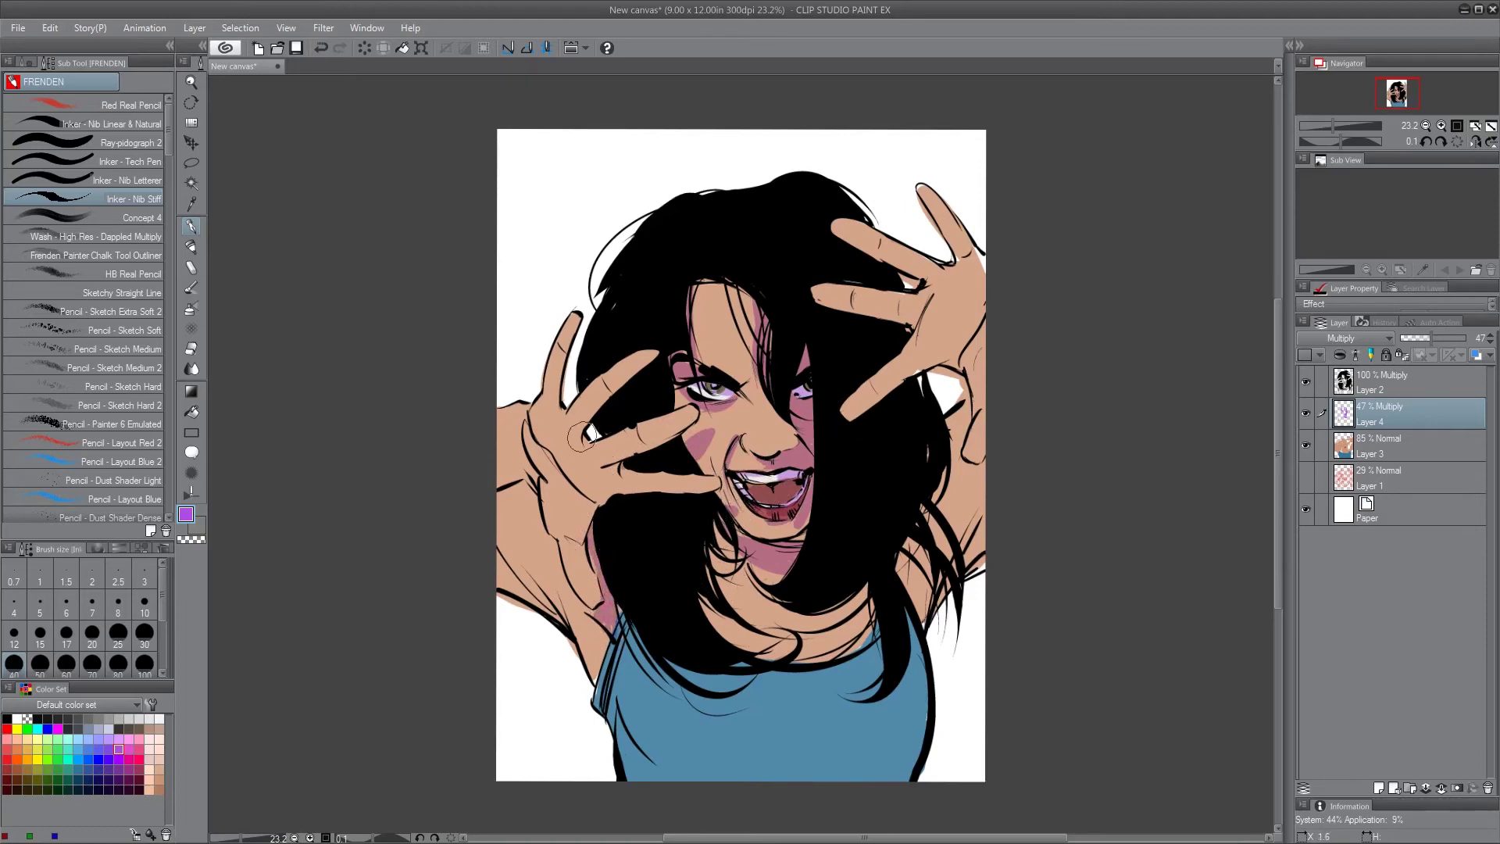
{"action": "mouse_move", "coordinate": [526, 482]}
{"action": "left_mouse_down"}
{"action": "mouse_move", "coordinate": [509, 481]}
{"action": "mouse_move", "coordinate": [492, 582]}
{"action": "mouse_move", "coordinate": [599, 677]}
{"action": "left_mouse_up"}
{"action": "mouse_move", "coordinate": [934, 487]}
{"action": "left_mouse_down"}
{"action": "mouse_move", "coordinate": [916, 608]}
{"action": "mouse_move", "coordinate": [986, 469]}
{"action": "mouse_move", "coordinate": [952, 452]}
{"action": "mouse_move", "coordinate": [934, 344]}
{"action": "mouse_move", "coordinate": [989, 337]}
{"action": "mouse_move", "coordinate": [990, 406]}
{"action": "left_mouse_up"}
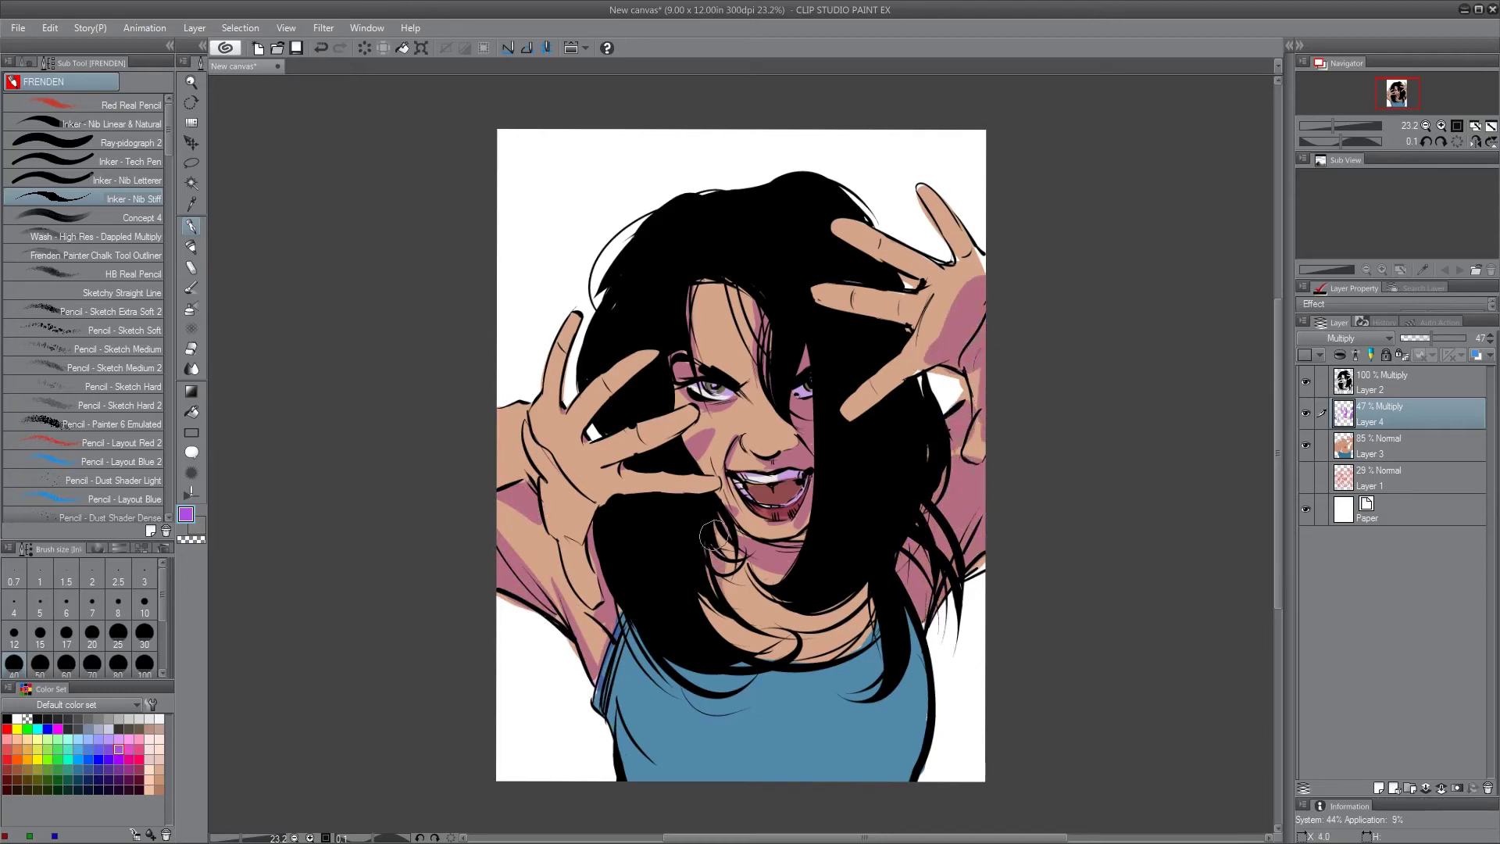
Add purple shadows across the neck and chest and refine the shading on the higher hand
{"action": "left_click_drag", "start_coordinate": [699, 602], "coordinate": [850, 634]}
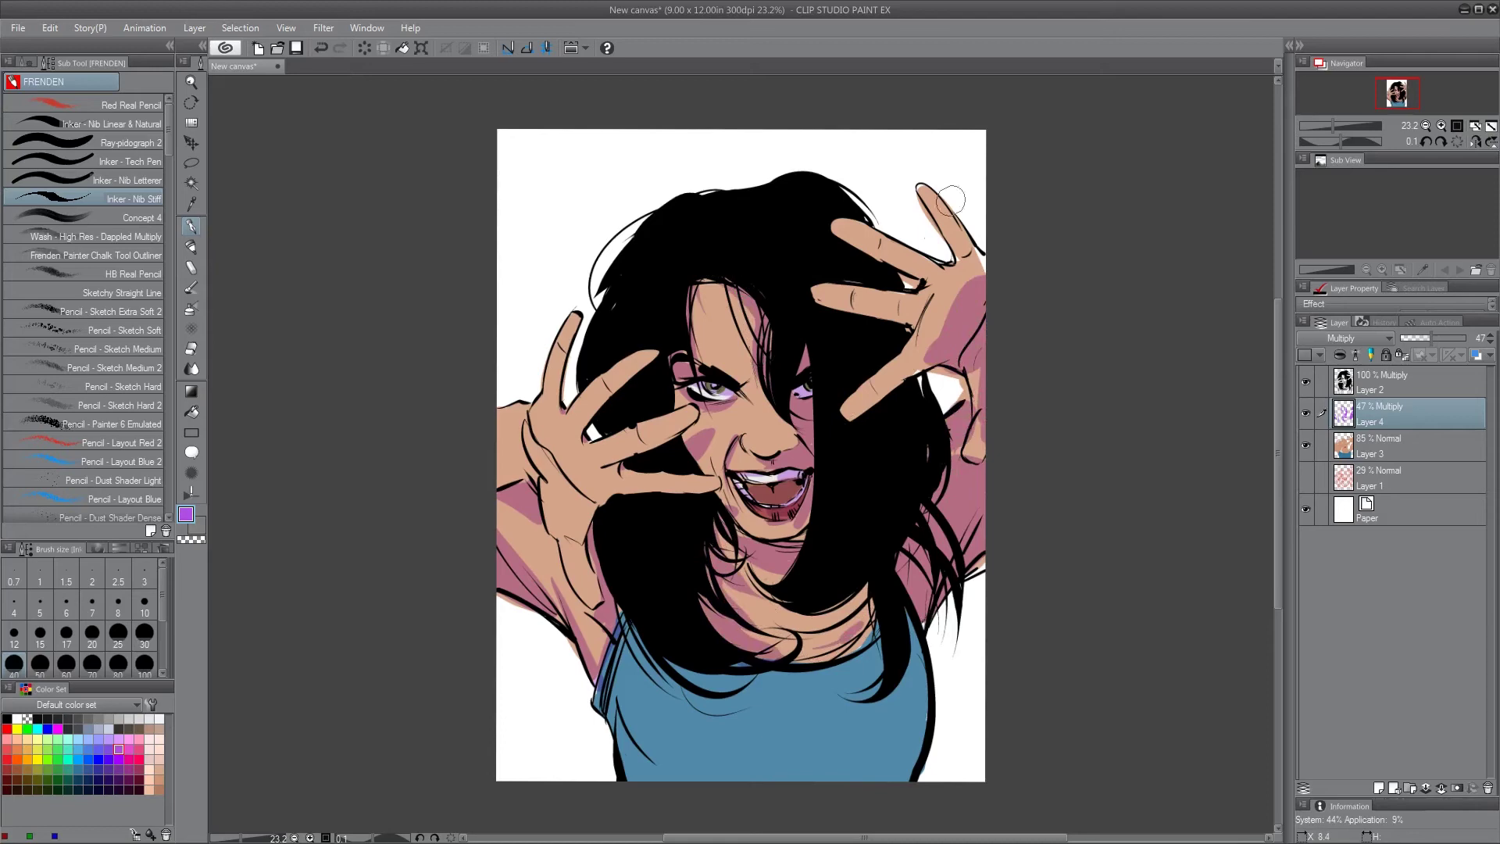
{"action": "left_click_drag", "start_coordinate": [881, 239], "coordinate": [936, 265]}
{"action": "left_click_drag", "start_coordinate": [982, 273], "coordinate": [953, 310]}
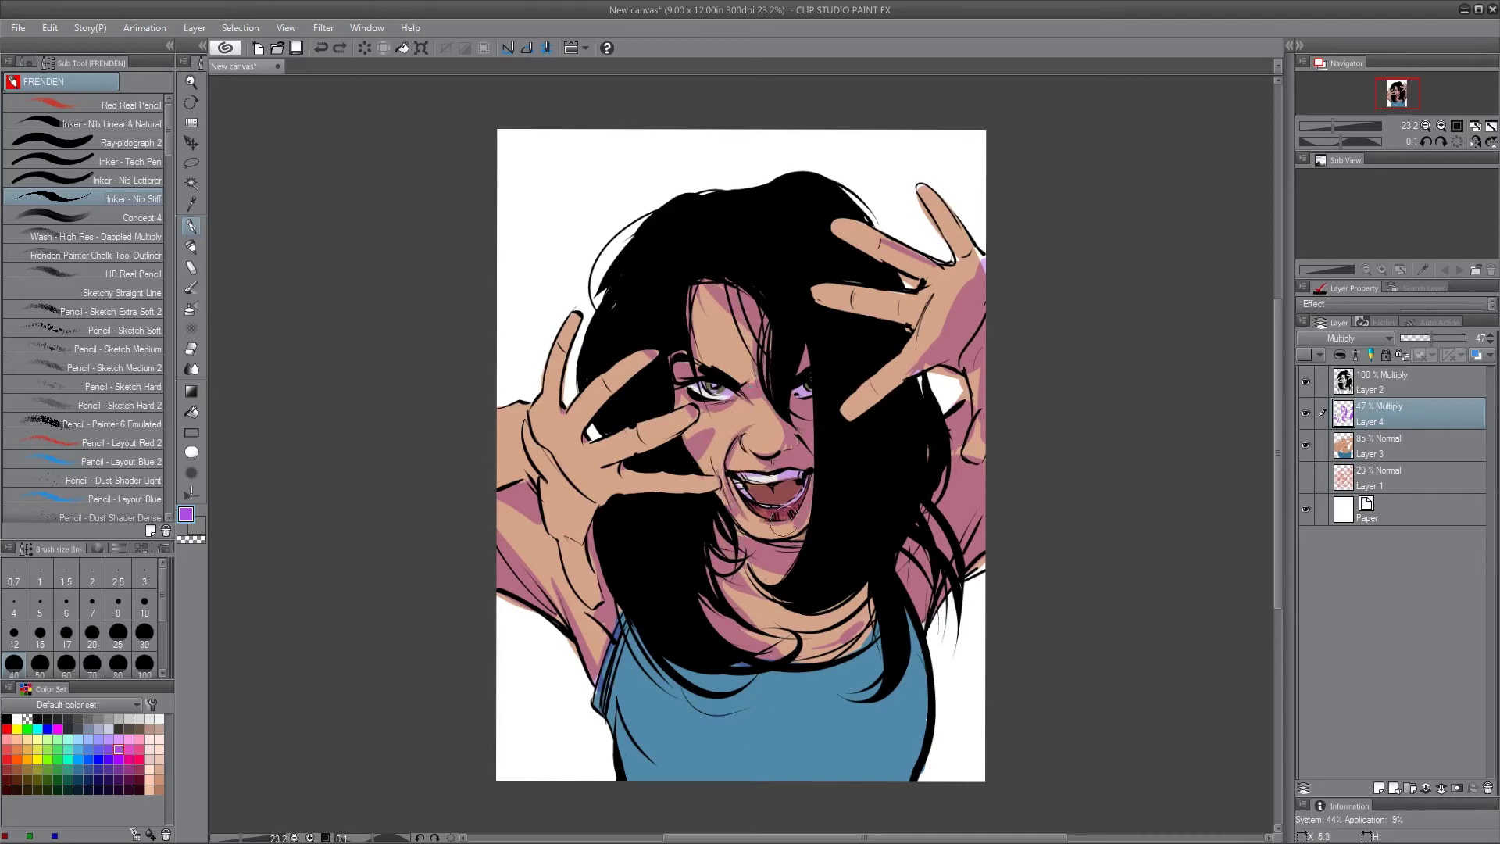
{"action": "mouse_move", "coordinate": [727, 598]}
{"action": "left_mouse_down"}
{"action": "mouse_move", "coordinate": [863, 586]}
{"action": "mouse_move", "coordinate": [863, 647]}
{"action": "left_mouse_up"}
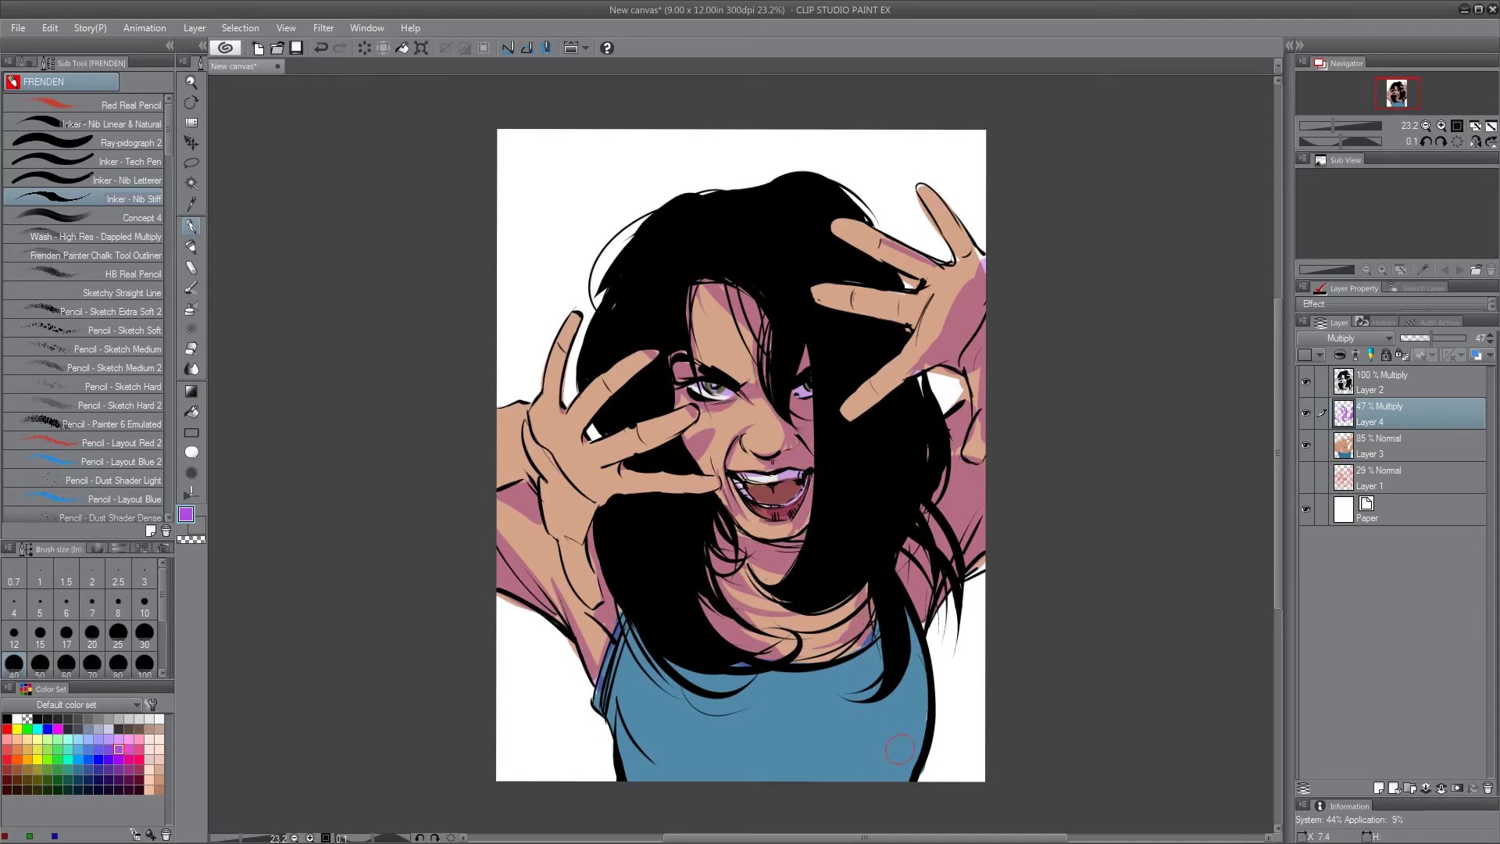
Shade the tank top's folds, hem and side in purple and extend the shadows on the lower hand's arm and wrist
{"action": "mouse_move", "coordinate": [662, 672]}
{"action": "left_mouse_down"}
{"action": "mouse_move", "coordinate": [881, 712]}
{"action": "mouse_move", "coordinate": [799, 731]}
{"action": "left_mouse_up"}
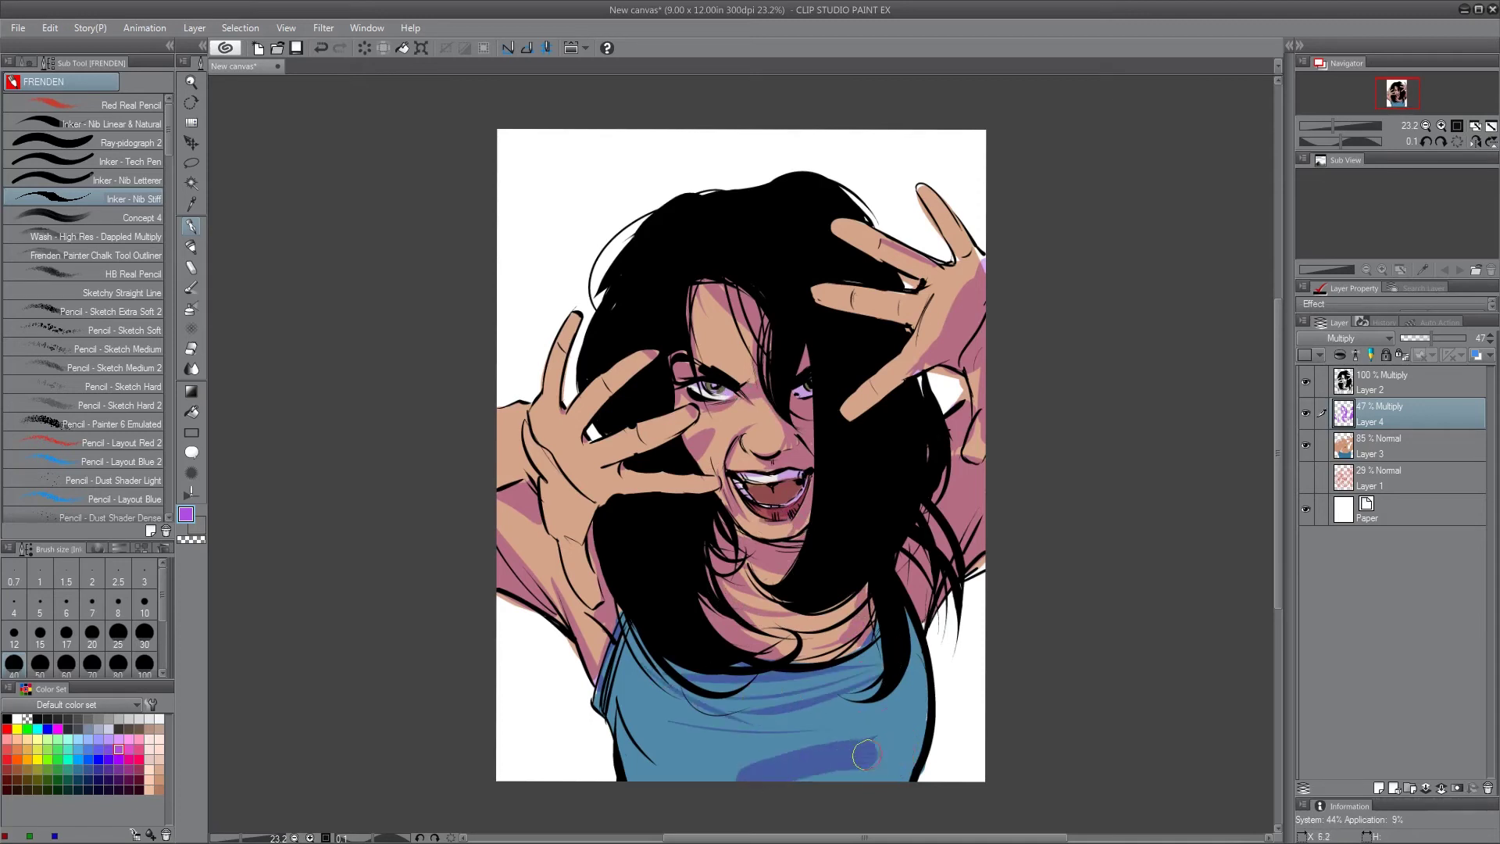
{"action": "mouse_move", "coordinate": [736, 774]}
{"action": "left_mouse_down"}
{"action": "mouse_move", "coordinate": [907, 734]}
{"action": "mouse_move", "coordinate": [899, 772]}
{"action": "left_mouse_up"}
{"action": "mouse_move", "coordinate": [619, 706]}
{"action": "left_mouse_down"}
{"action": "mouse_move", "coordinate": [660, 772]}
{"action": "mouse_move", "coordinate": [616, 715]}
{"action": "left_mouse_up"}
{"action": "mouse_move", "coordinate": [565, 598]}
{"action": "left_mouse_down"}
{"action": "mouse_move", "coordinate": [596, 650]}
{"action": "mouse_move", "coordinate": [525, 544]}
{"action": "left_mouse_up"}
{"action": "mouse_move", "coordinate": [526, 460]}
{"action": "left_mouse_down"}
{"action": "mouse_move", "coordinate": [504, 474]}
{"action": "mouse_move", "coordinate": [542, 471]}
{"action": "mouse_move", "coordinate": [588, 515]}
{"action": "left_mouse_up"}
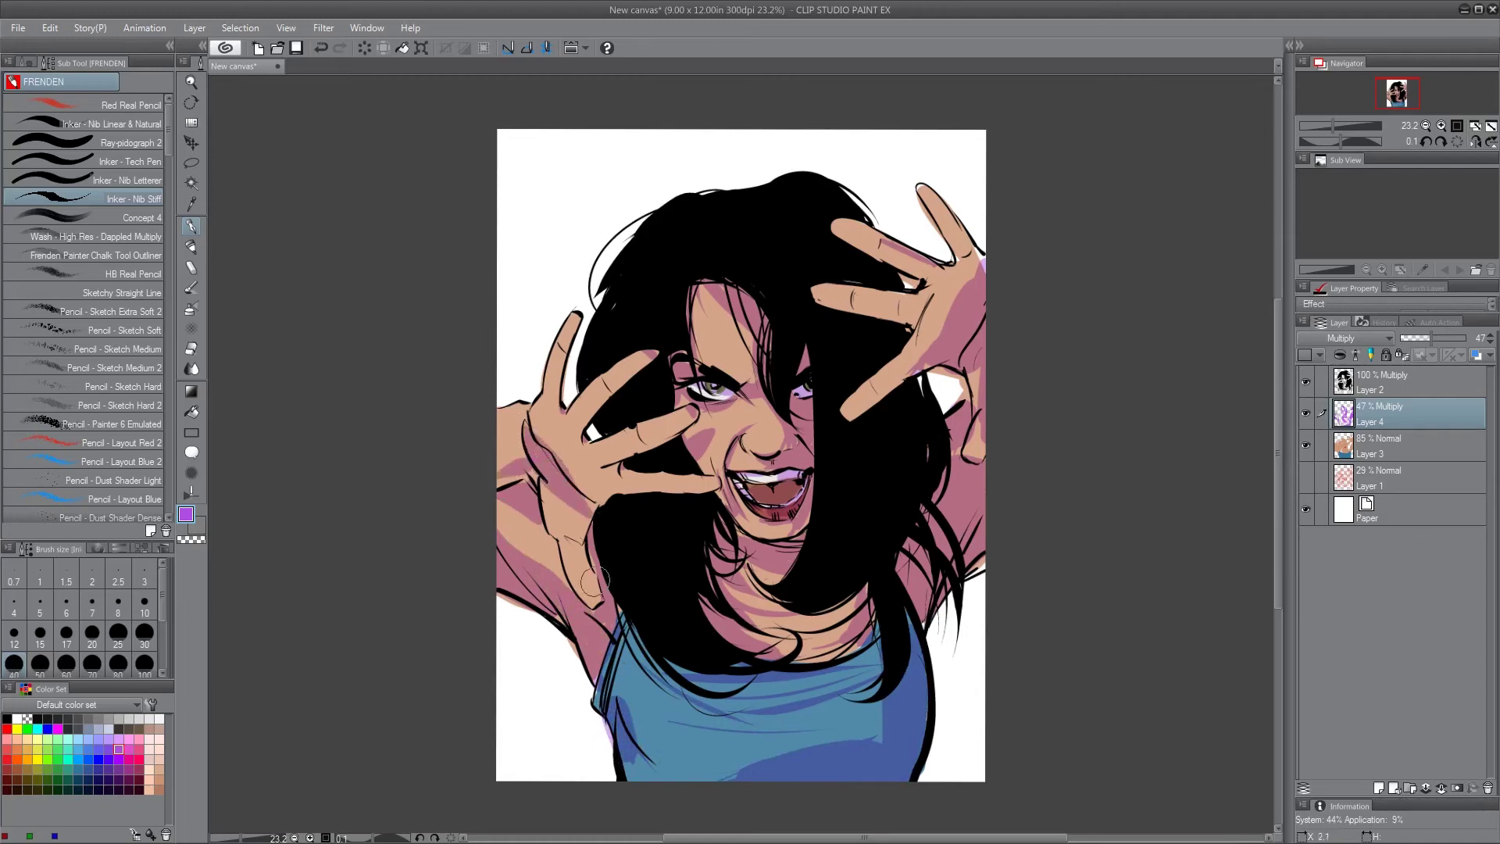
Add a new layer above the purple shadows, set to Screen blending at 44% opacity
{"action": "left_click", "coordinate": [1380, 788]}
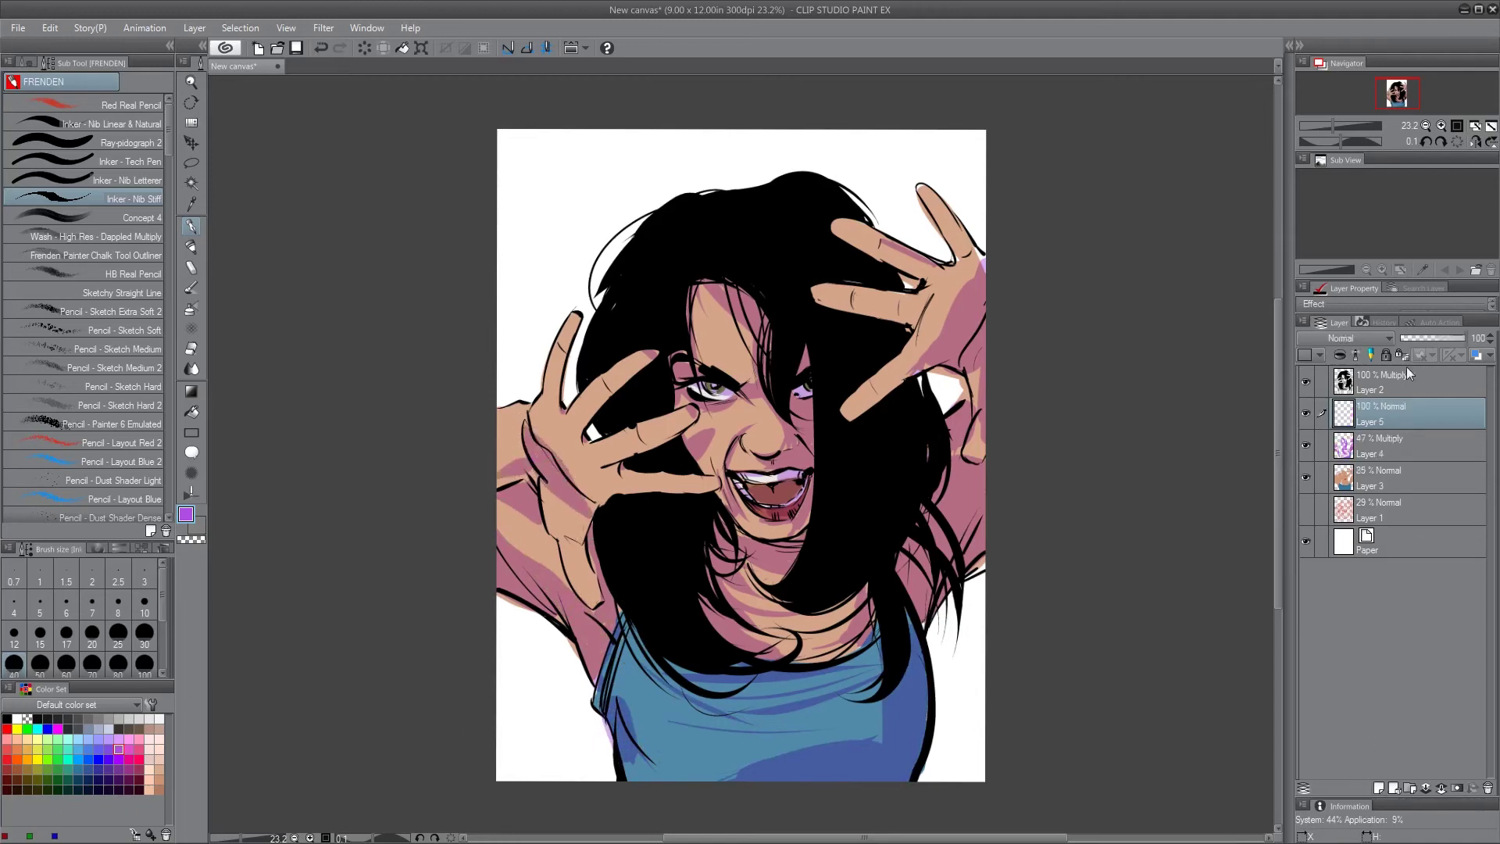
{"action": "left_click", "coordinate": [1357, 339]}
{"action": "left_click", "coordinate": [1333, 458]}
{"action": "left_click", "coordinate": [1430, 339]}
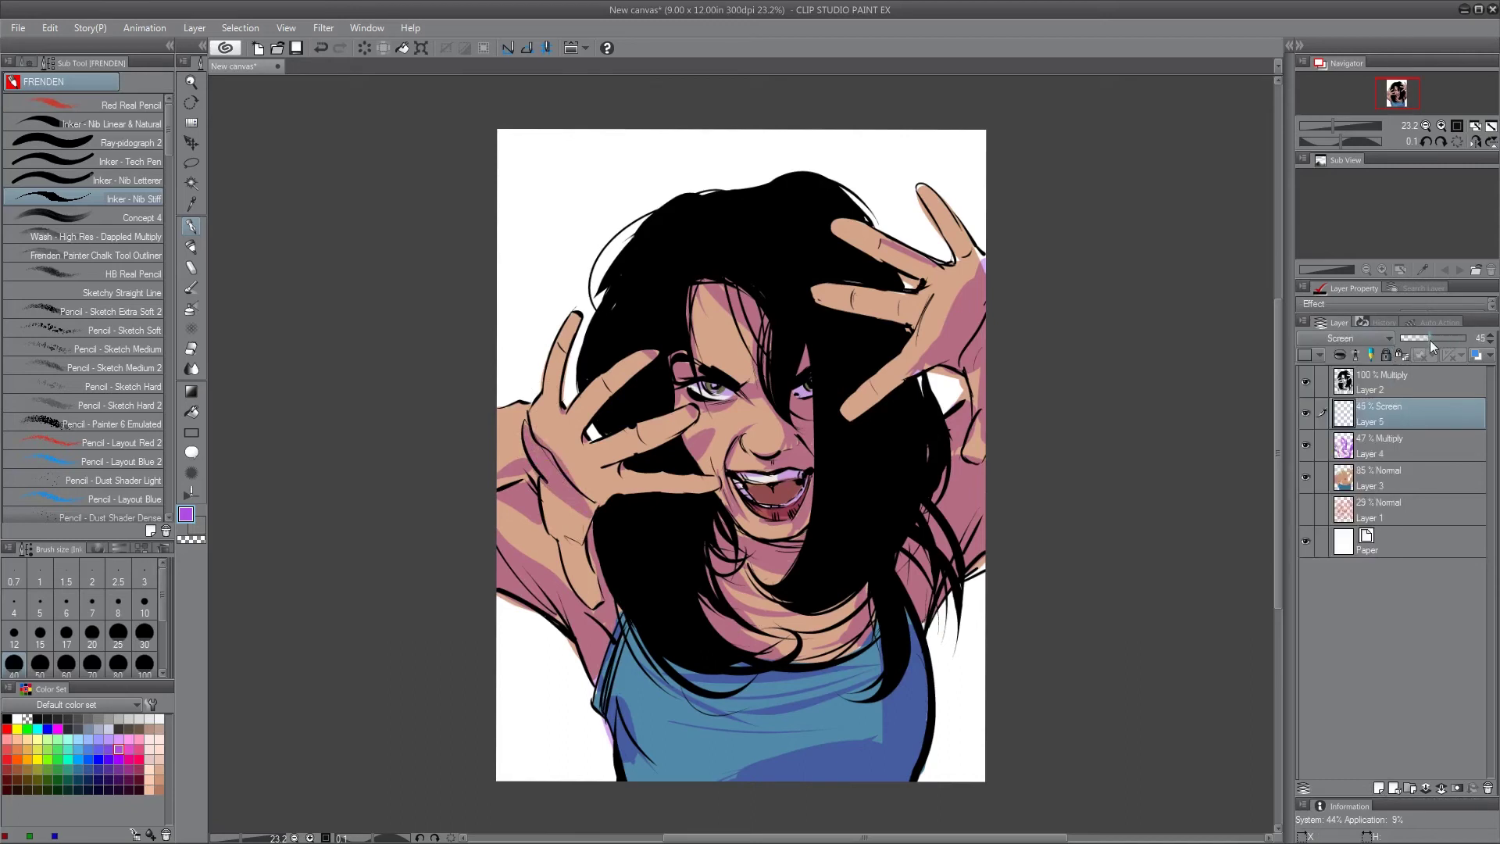
Paint light orange highlights on the face and on the lower hand's fingers, wrist and arm
{"action": "left_click", "coordinate": [28, 750]}
{"action": "mouse_move", "coordinate": [698, 293]}
{"action": "left_mouse_down"}
{"action": "mouse_move", "coordinate": [764, 448]}
{"action": "mouse_move", "coordinate": [719, 451]}
{"action": "left_mouse_up"}
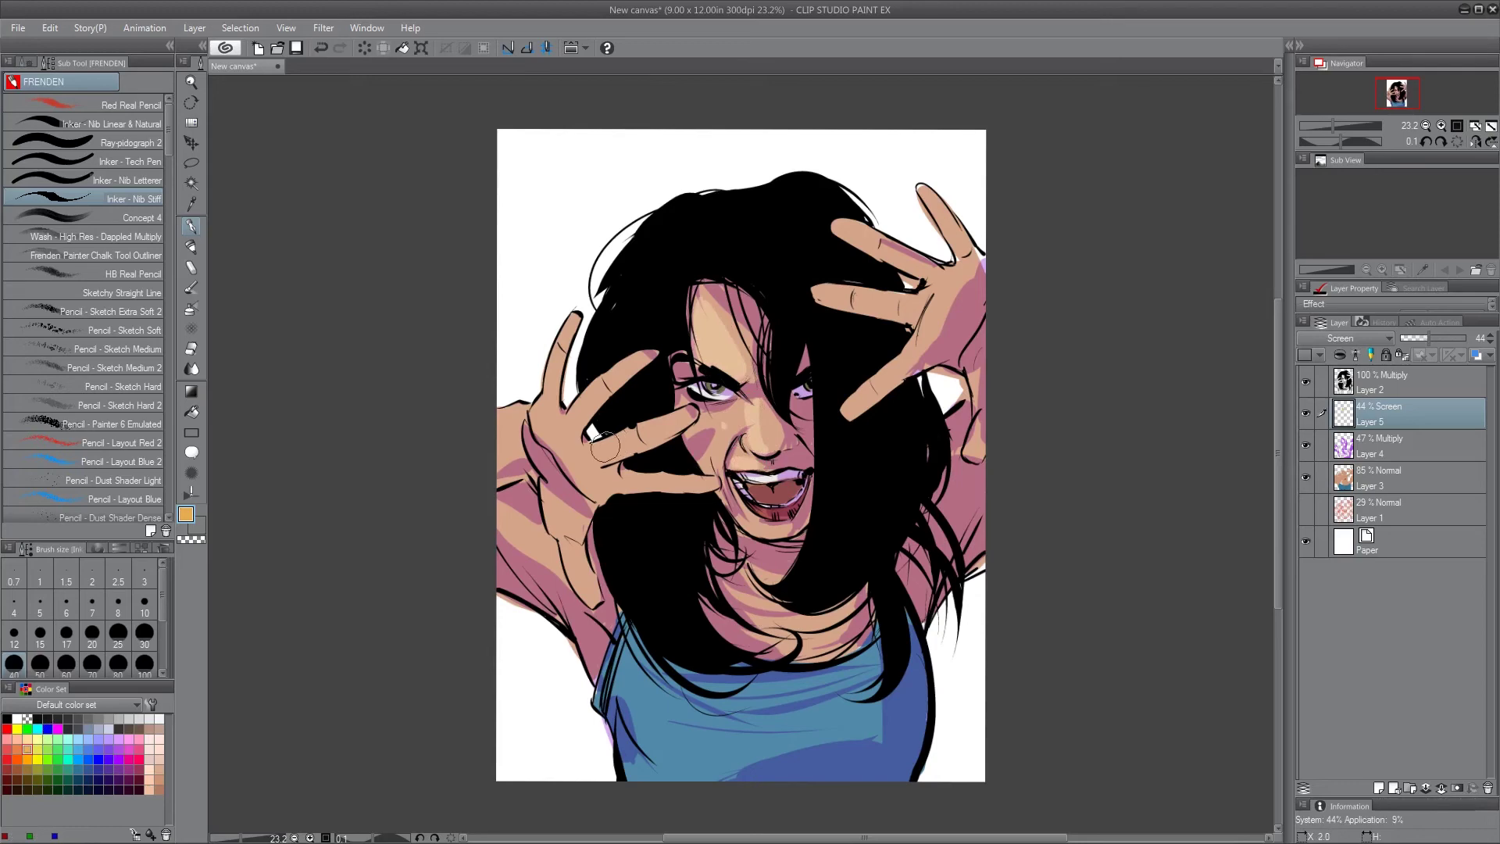
{"action": "left_click_drag", "start_coordinate": [606, 447], "coordinate": [666, 424]}
{"action": "left_click_drag", "start_coordinate": [569, 422], "coordinate": [631, 366]}
{"action": "left_click_drag", "start_coordinate": [572, 321], "coordinate": [558, 377]}
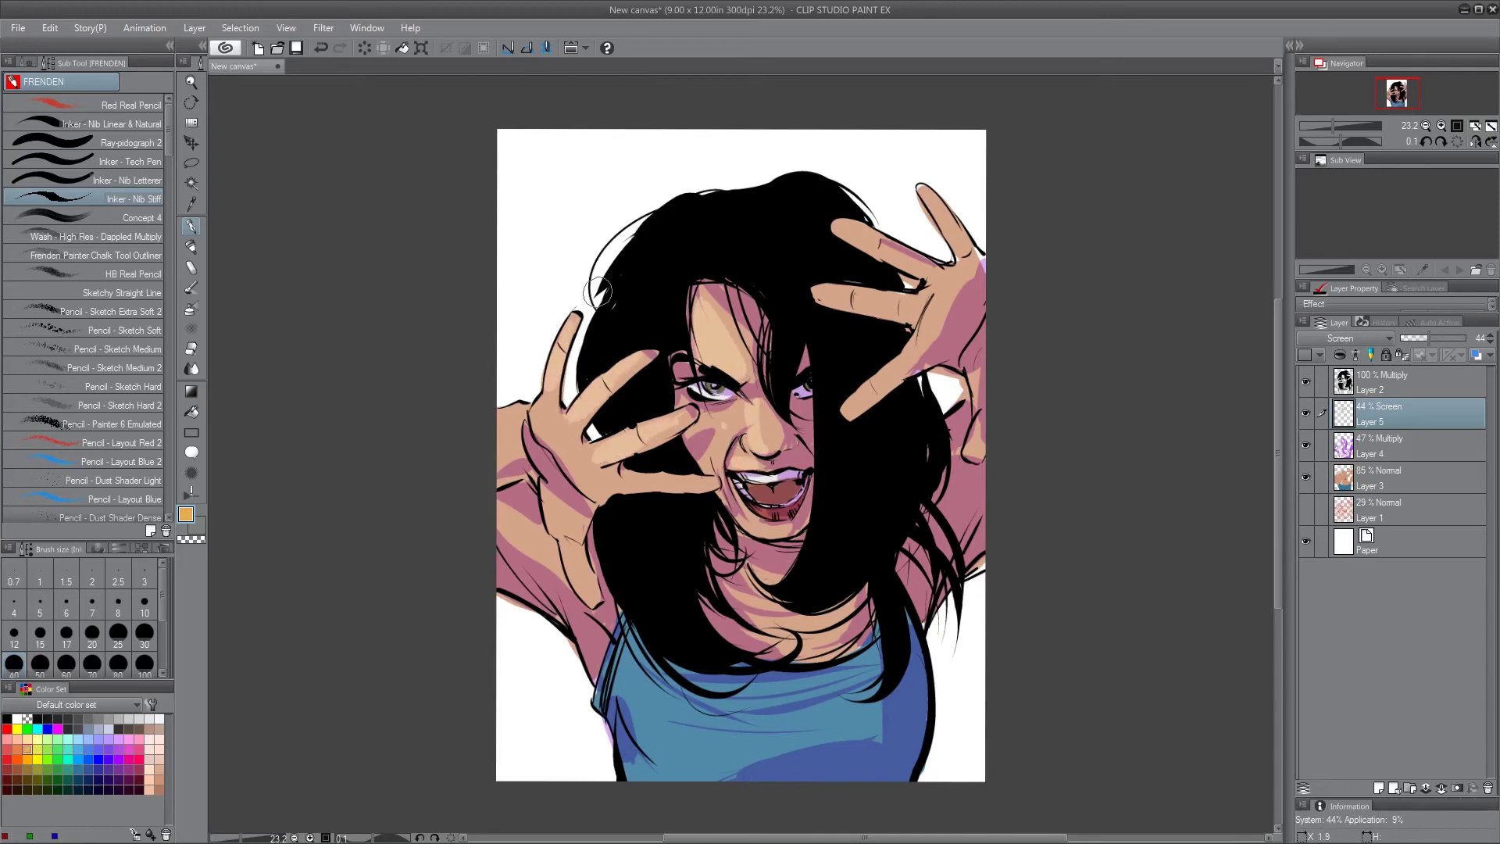
{"action": "left_click_drag", "start_coordinate": [744, 500], "coordinate": [747, 521]}
{"action": "left_click_drag", "start_coordinate": [552, 501], "coordinate": [579, 577]}
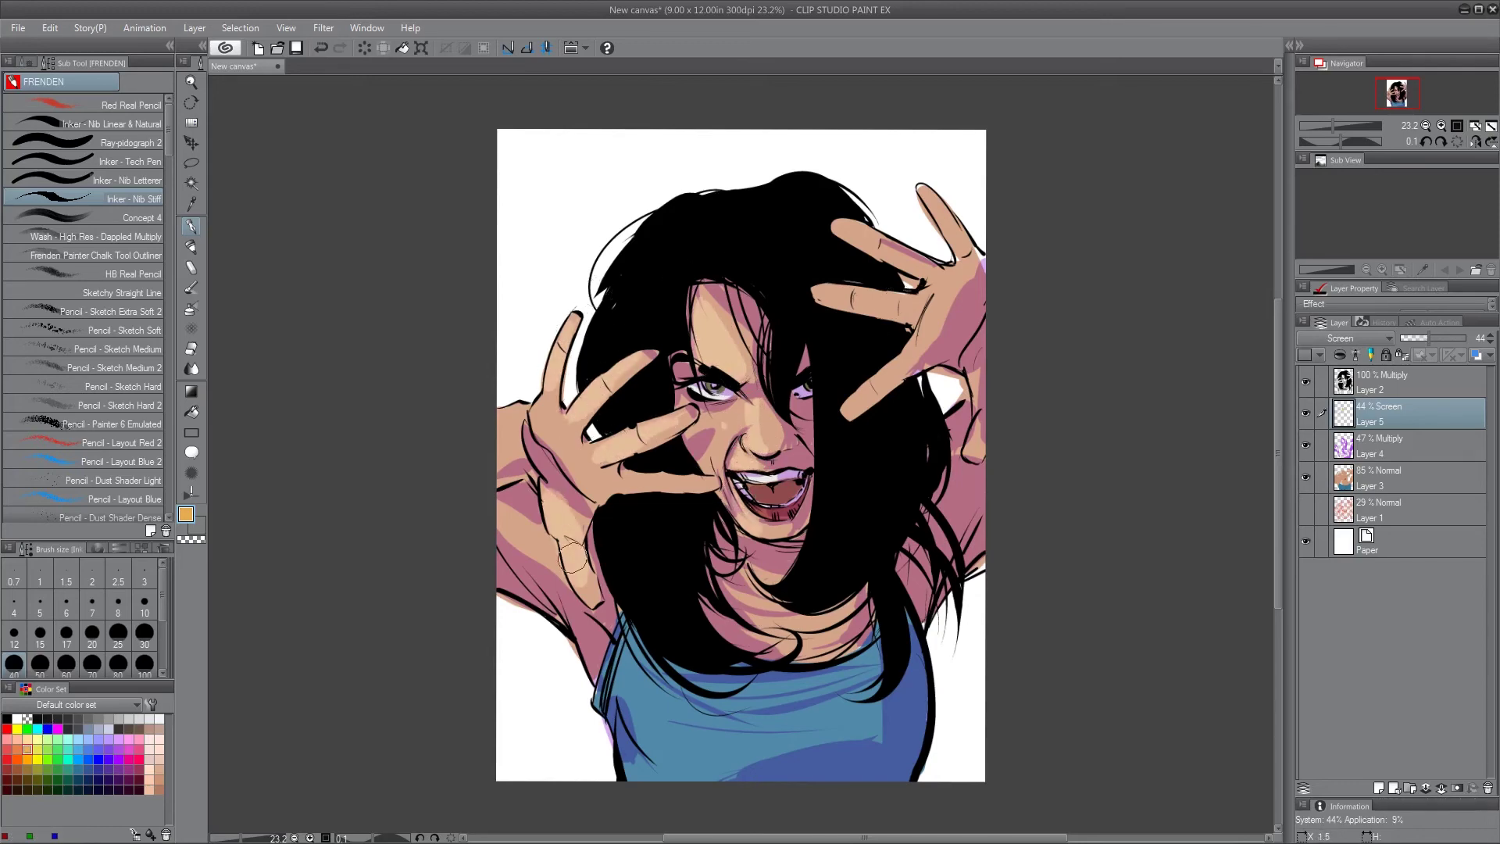
{"action": "mouse_move", "coordinate": [544, 407]}
{"action": "left_mouse_down"}
{"action": "mouse_move", "coordinate": [601, 485]}
{"action": "mouse_move", "coordinate": [506, 449]}
{"action": "left_mouse_up"}
Add light orange highlights to the higher hand, tank top and cheek, and soften the highlights with the Soft eraser
{"action": "left_click_drag", "start_coordinate": [827, 294], "coordinate": [883, 304]}
{"action": "left_click_drag", "start_coordinate": [850, 233], "coordinate": [891, 246]}
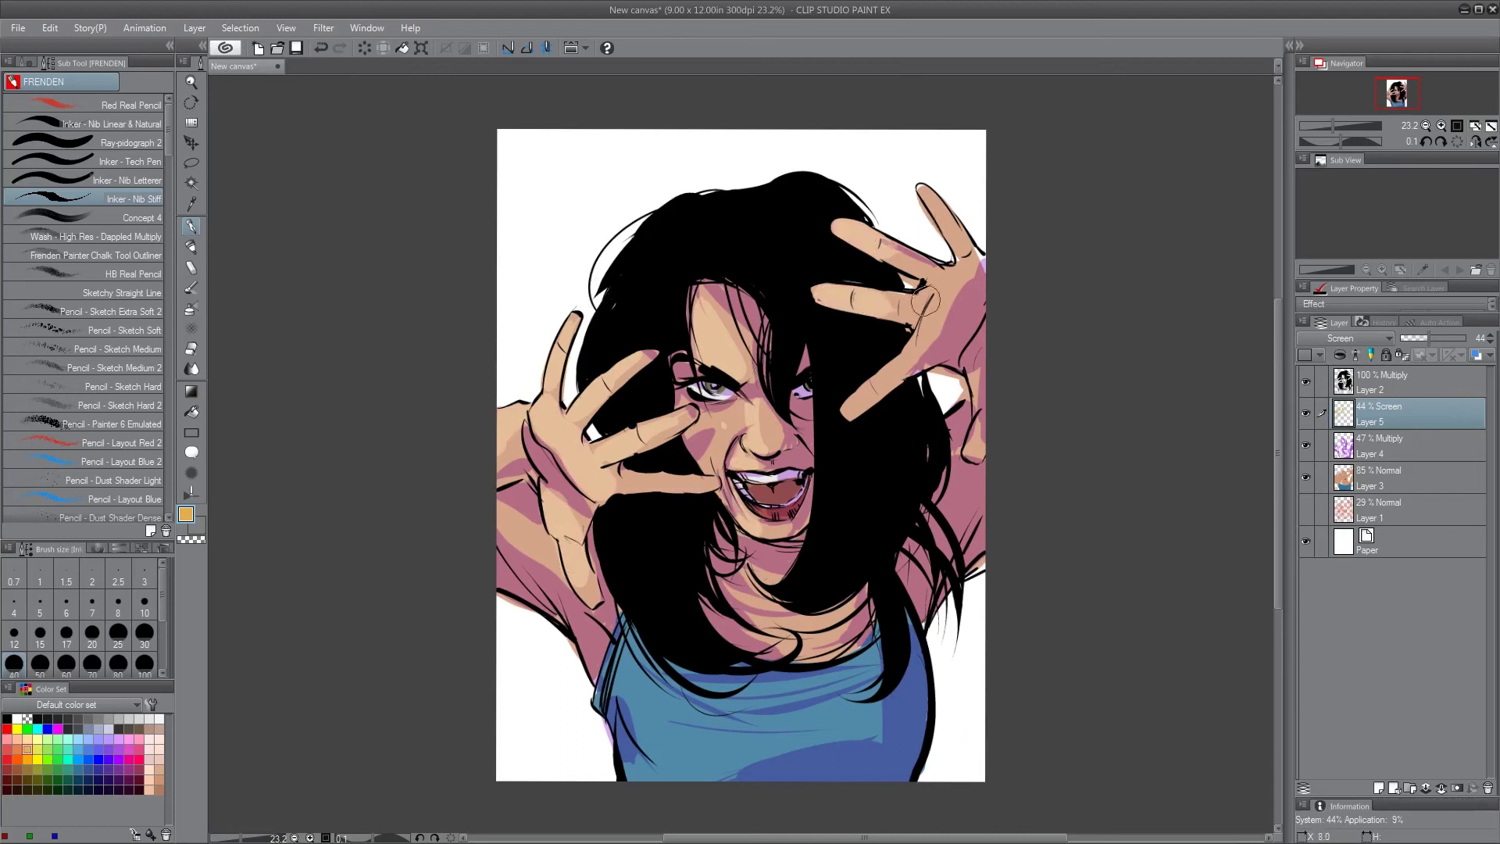
{"action": "left_click_drag", "start_coordinate": [928, 296], "coordinate": [864, 398]}
{"action": "mouse_move", "coordinate": [623, 654]}
{"action": "left_mouse_down"}
{"action": "mouse_move", "coordinate": [653, 661]}
{"action": "mouse_move", "coordinate": [661, 774]}
{"action": "left_mouse_up"}
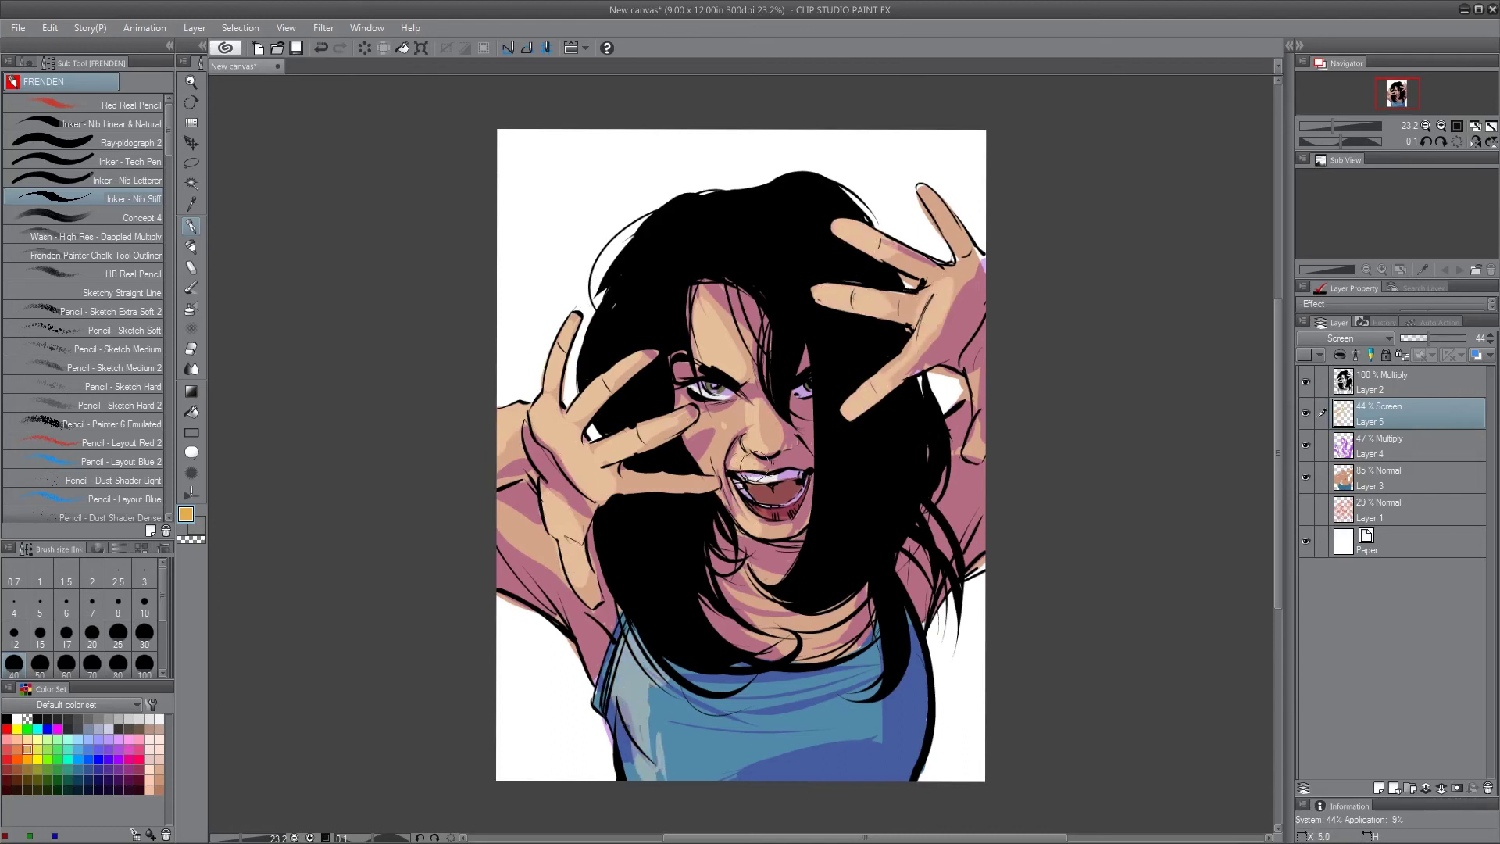
{"action": "left_click_drag", "start_coordinate": [743, 409], "coordinate": [725, 431]}
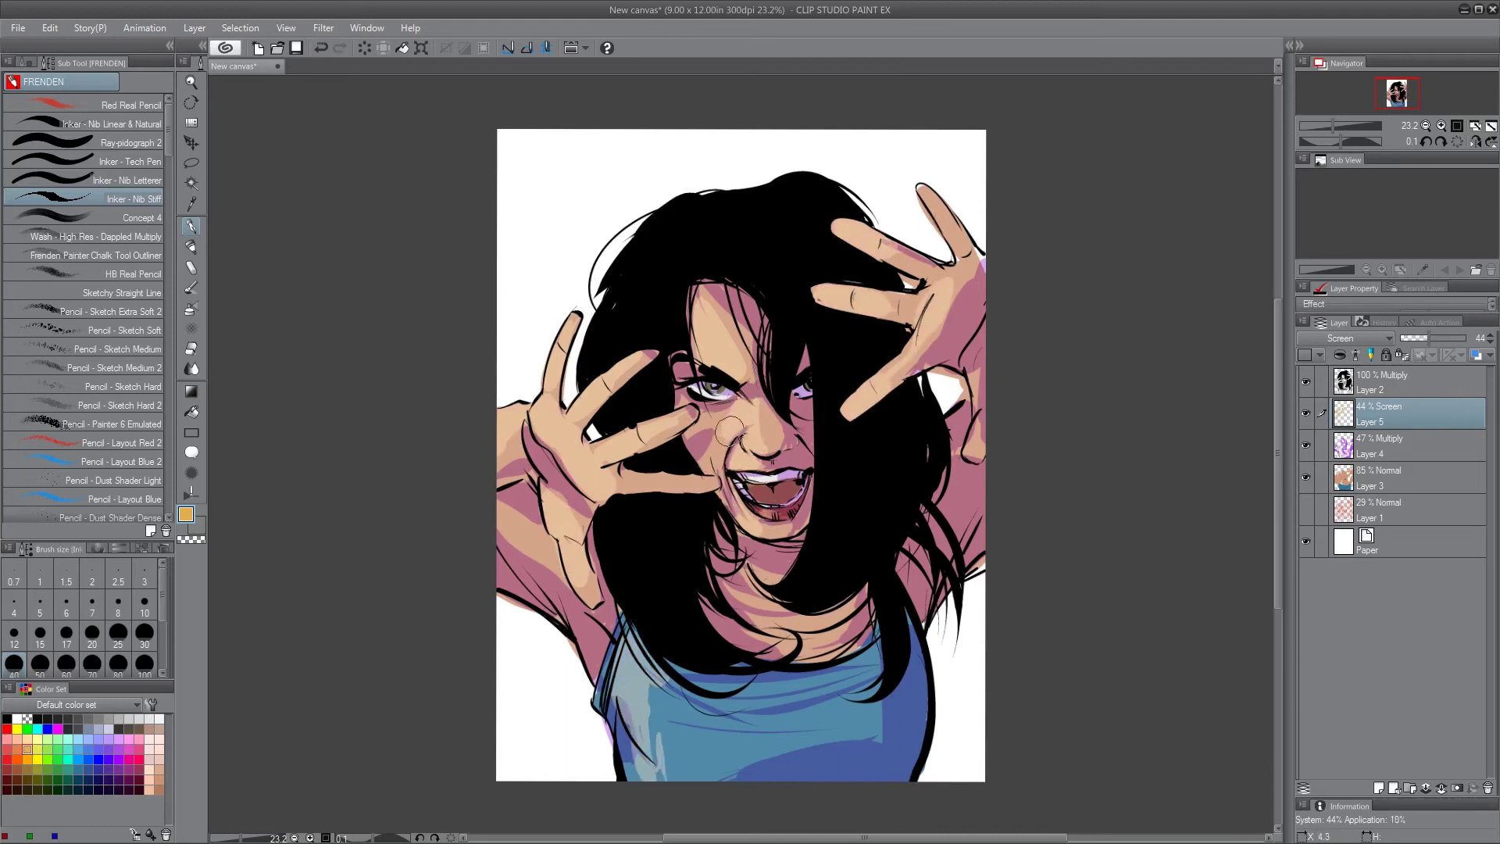
{"action": "key", "text": "e"}
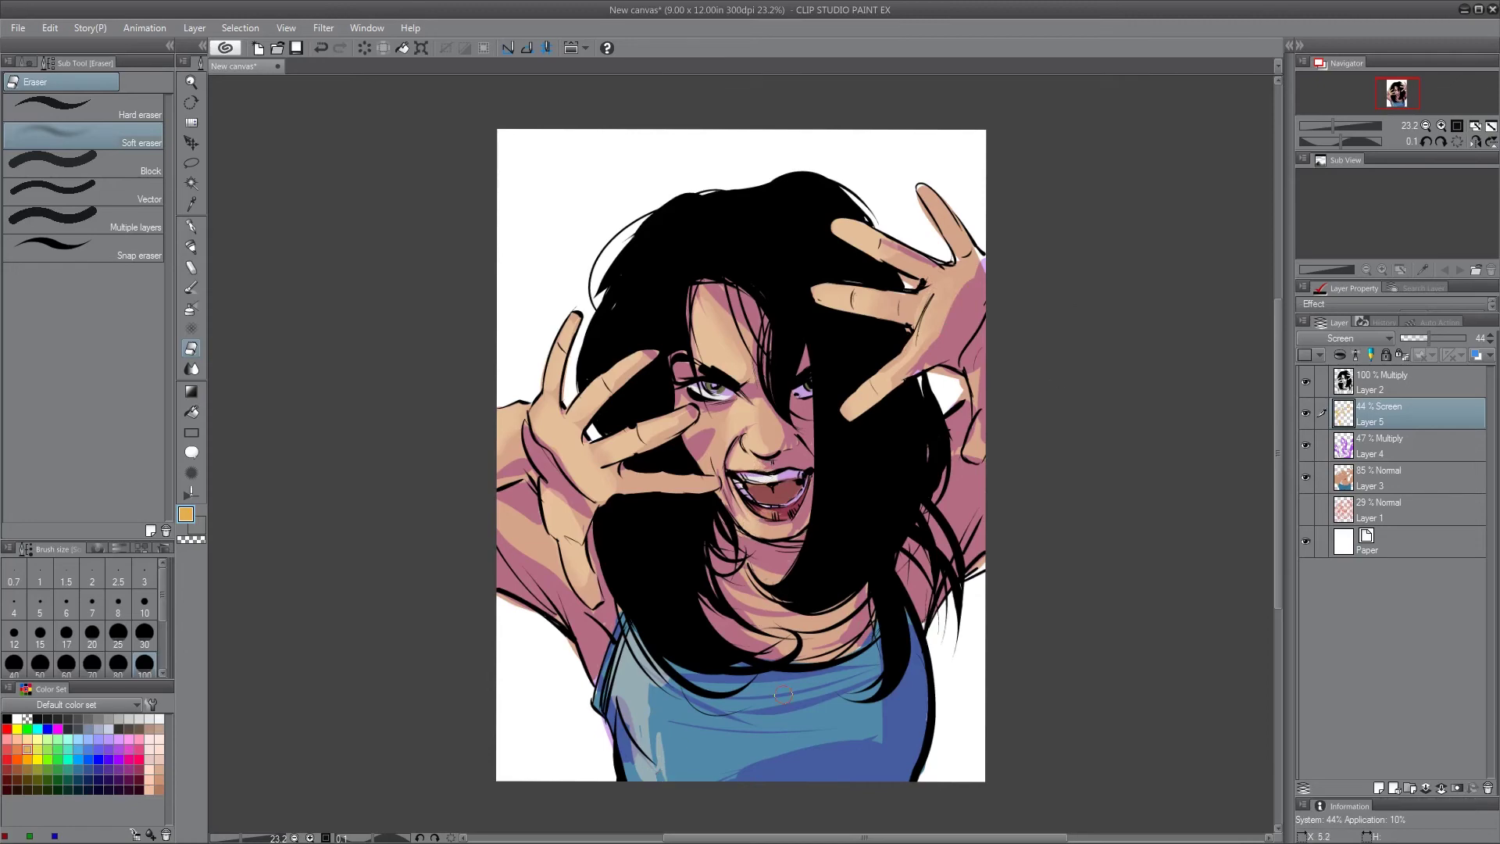
Add another layer above the orange highlights and set its blending mode to Screen
{"action": "key", "text": "p"}
{"action": "left_click", "coordinate": [1380, 787]}
{"action": "left_click", "coordinate": [1344, 338]}
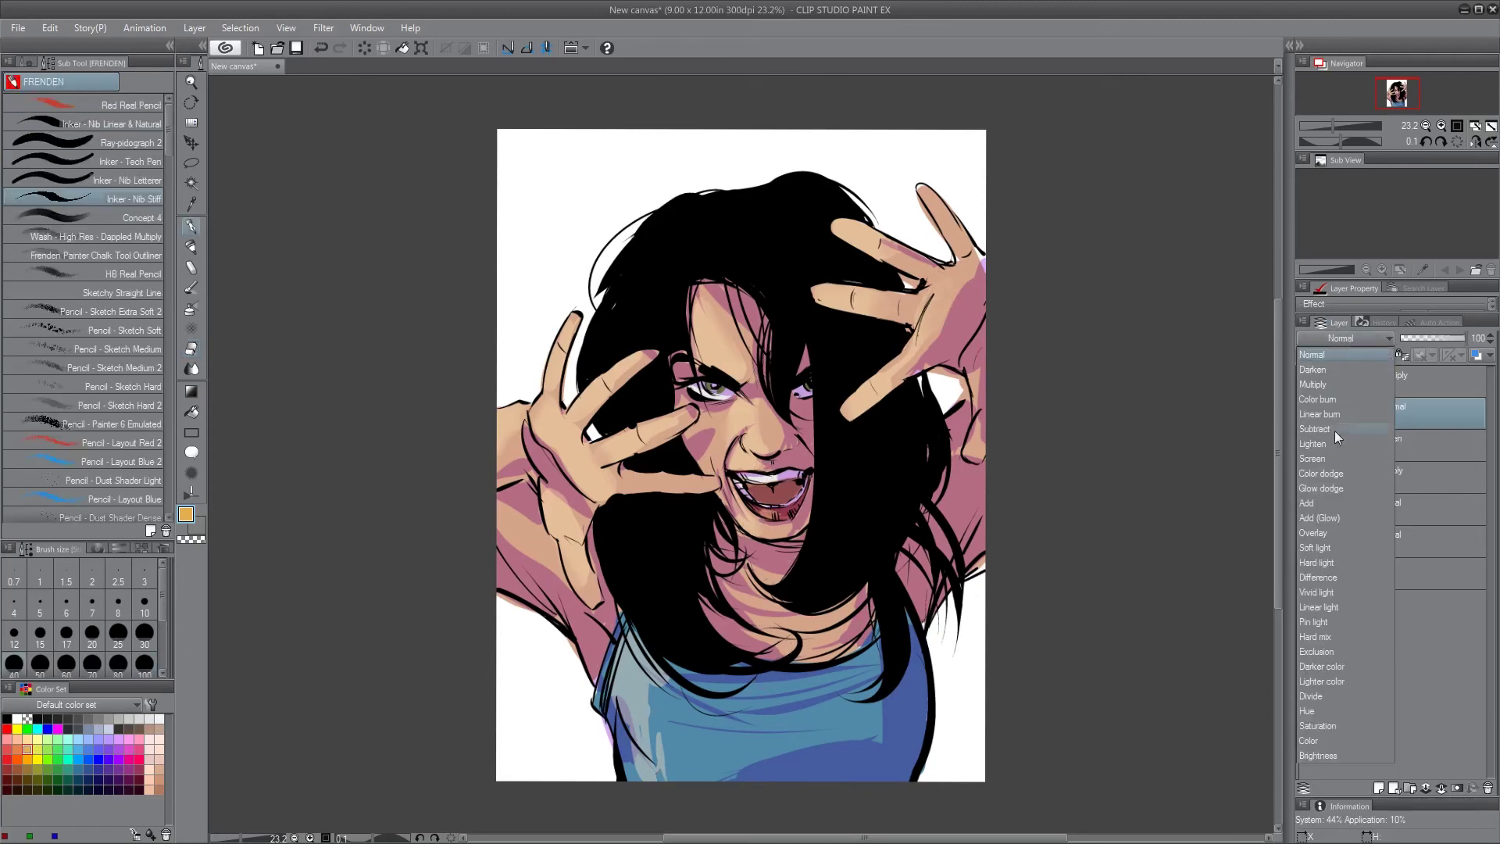
{"action": "left_click", "coordinate": [1338, 468]}
Paint dark blue reflected light into the shadows of the face, higher hand, both arms and the tank top's side
{"action": "left_click", "coordinate": [88, 778]}
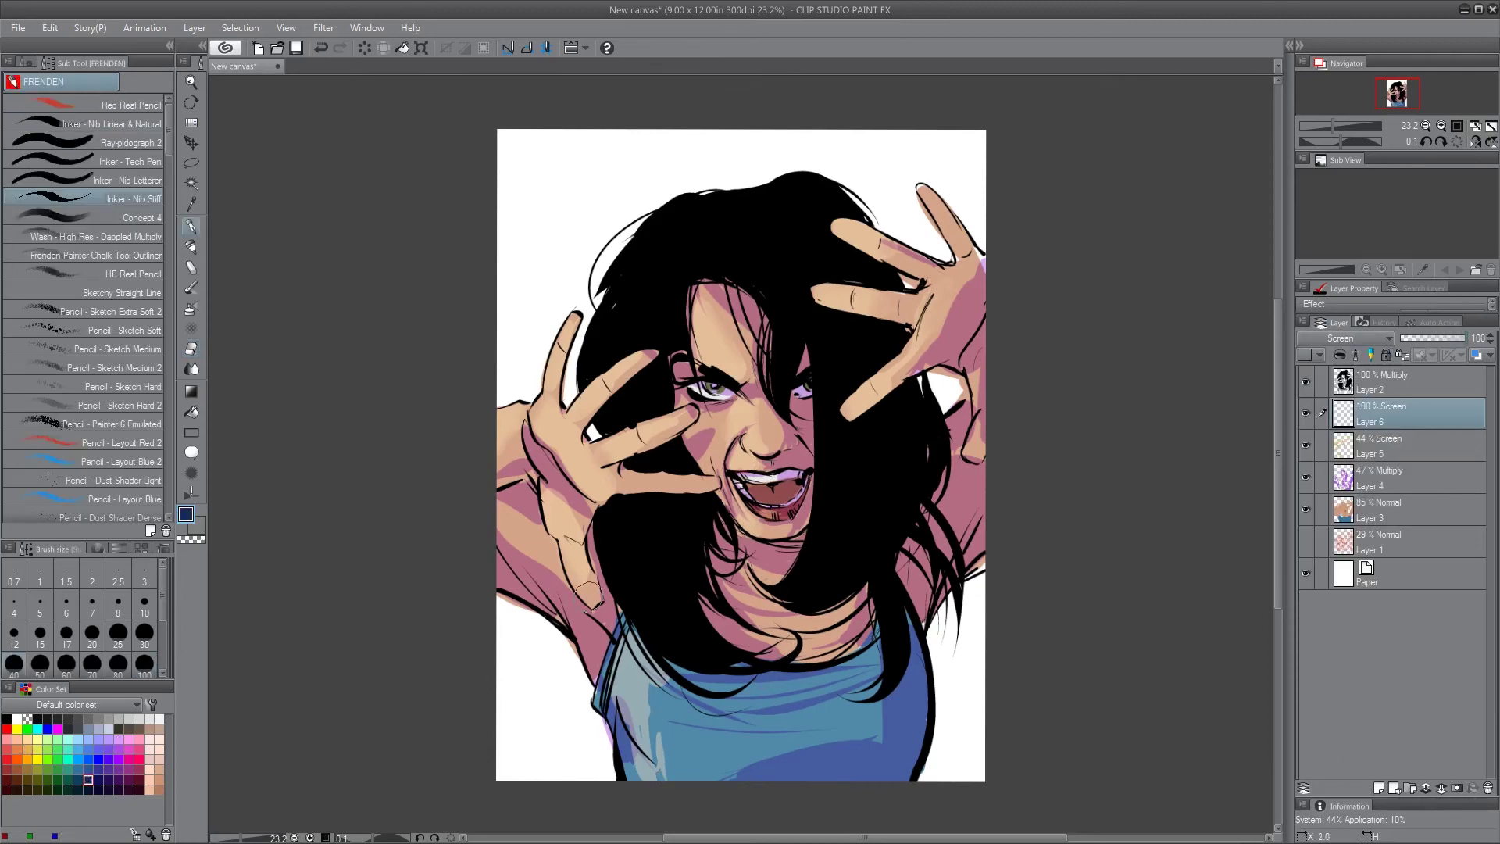
{"action": "left_click_drag", "start_coordinate": [782, 421], "coordinate": [785, 446]}
{"action": "left_click_drag", "start_coordinate": [985, 302], "coordinate": [966, 336]}
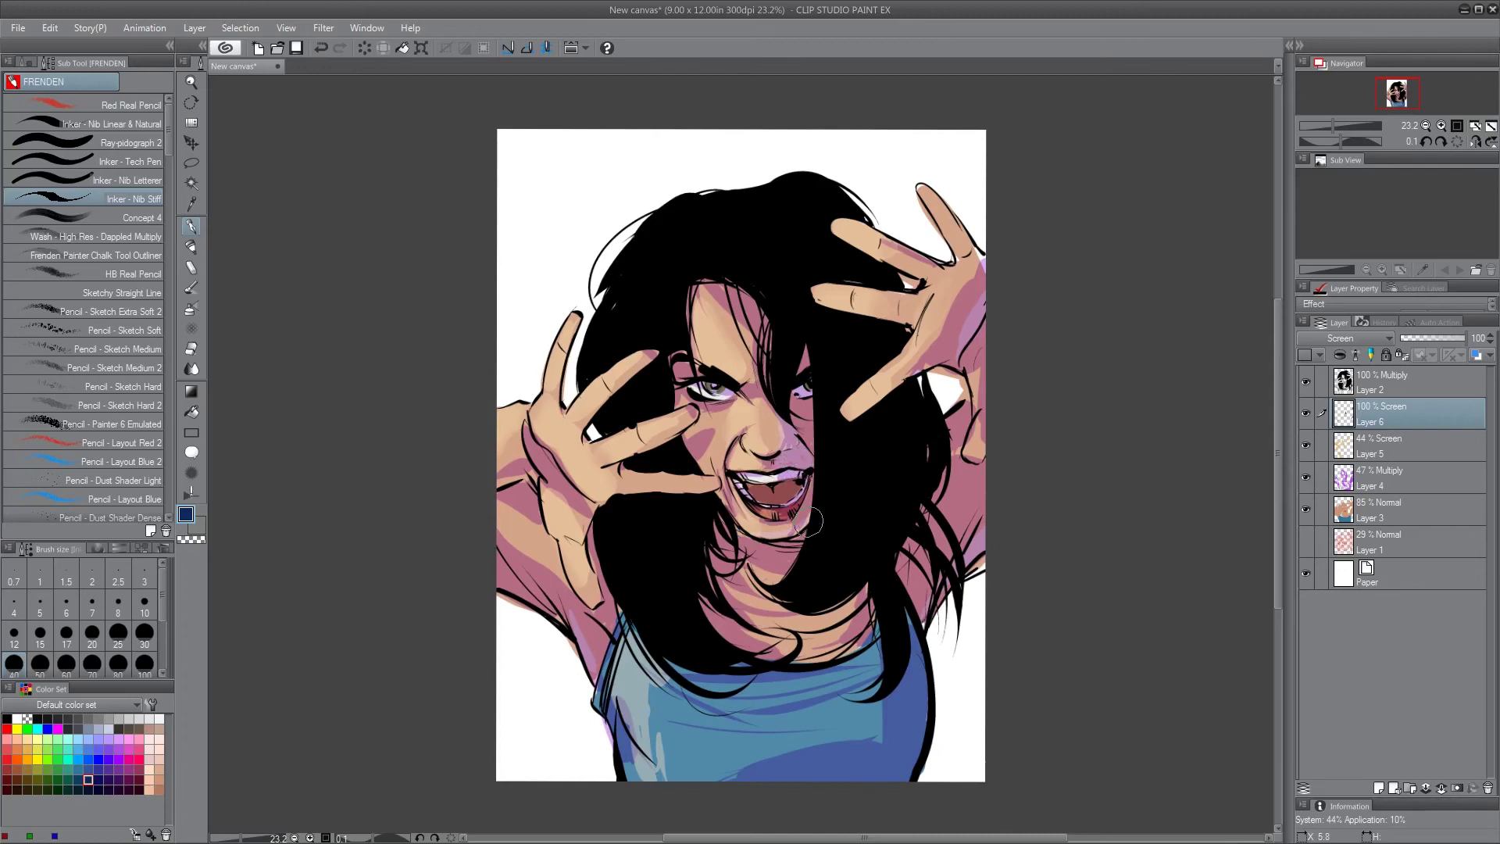
{"action": "left_click_drag", "start_coordinate": [557, 621], "coordinate": [501, 573]}
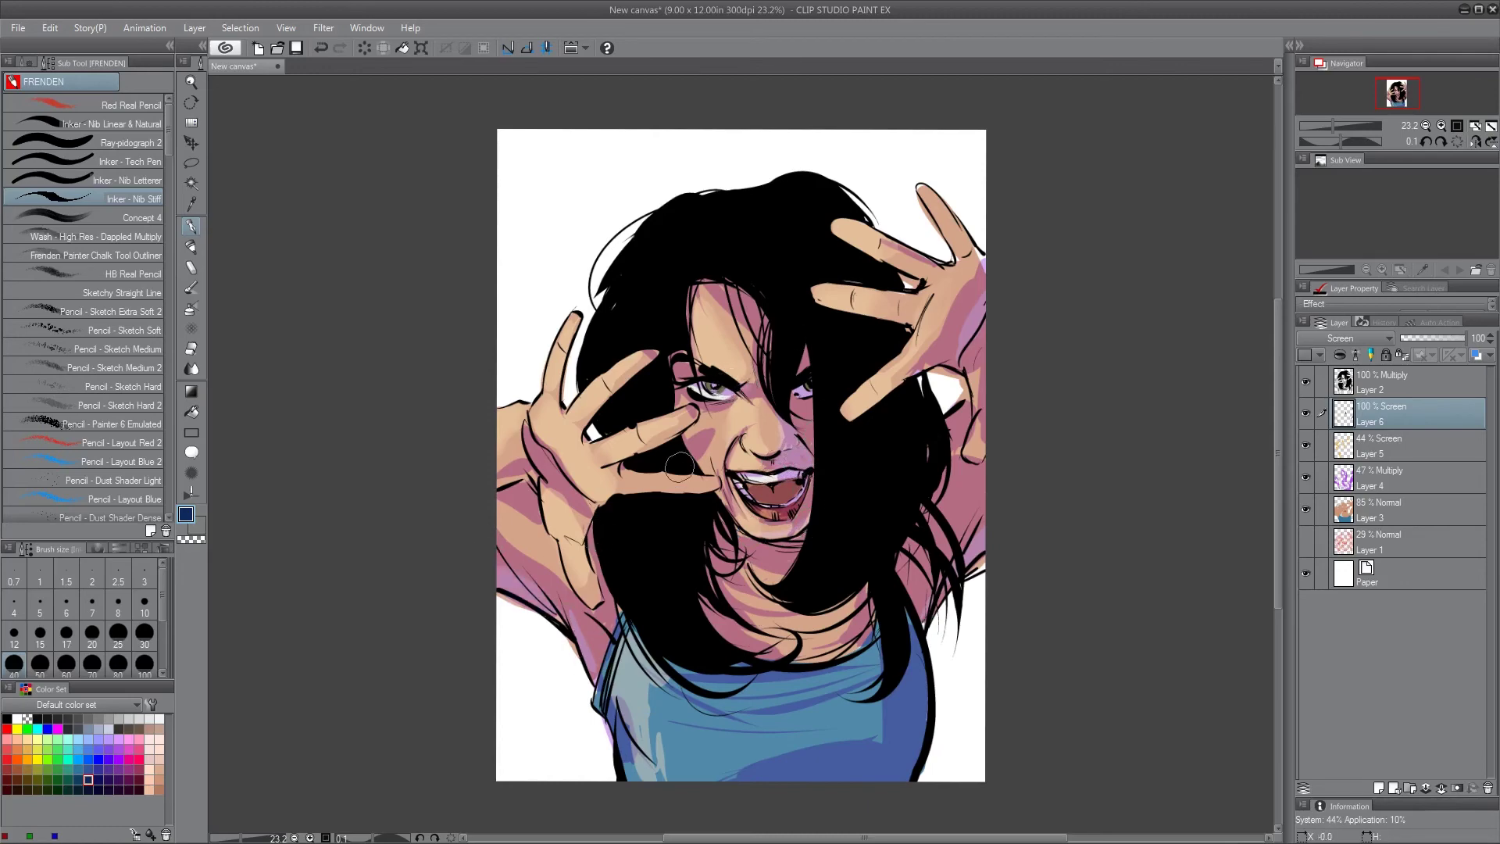
{"action": "left_click_drag", "start_coordinate": [982, 310], "coordinate": [969, 356]}
{"action": "left_click_drag", "start_coordinate": [924, 580], "coordinate": [911, 591]}
{"action": "left_click_drag", "start_coordinate": [981, 506], "coordinate": [970, 538]}
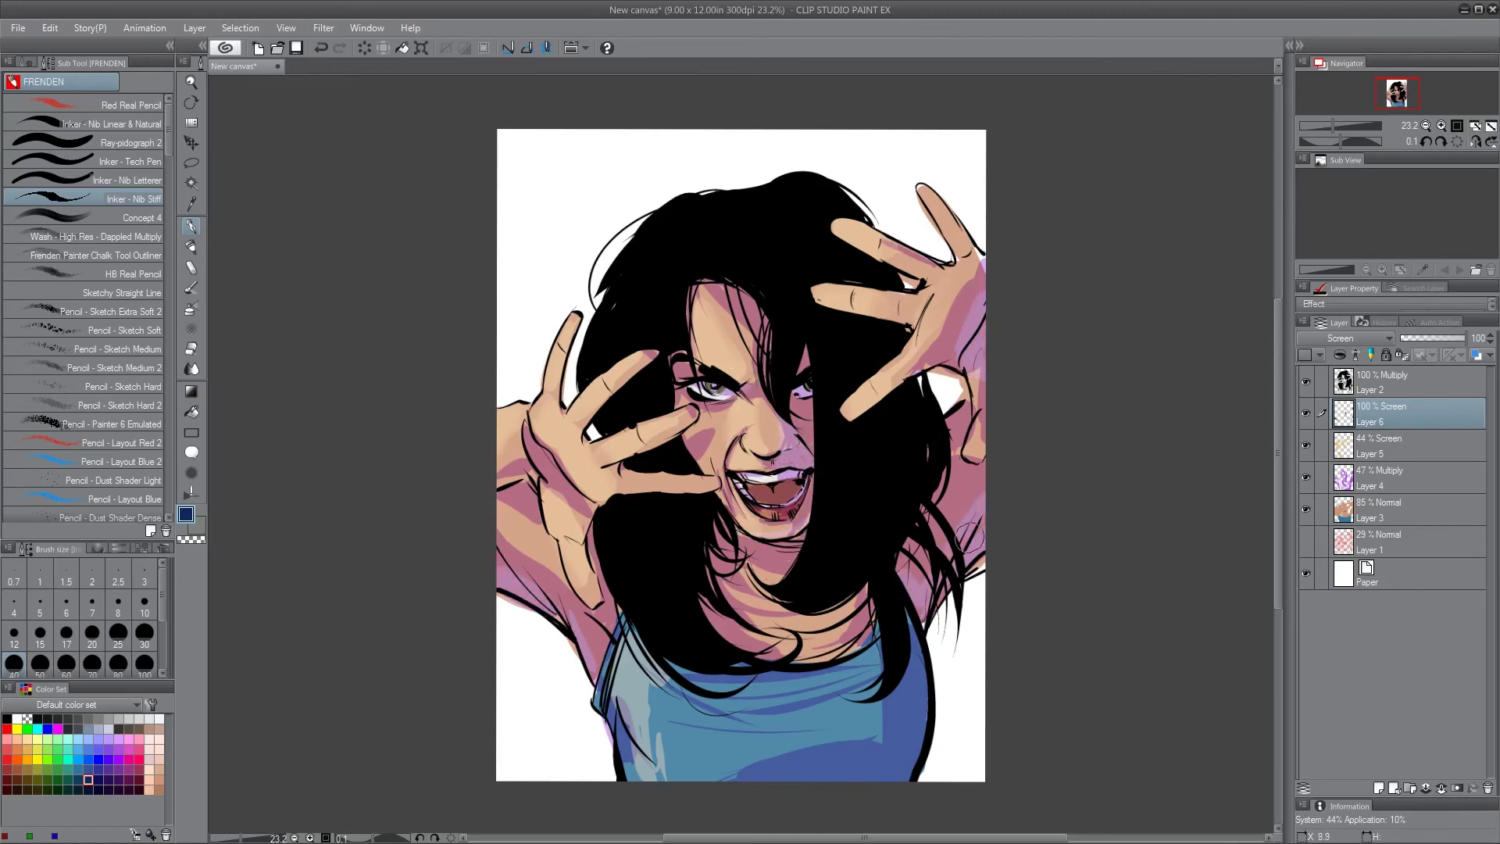
{"action": "left_click_drag", "start_coordinate": [901, 634], "coordinate": [898, 794]}
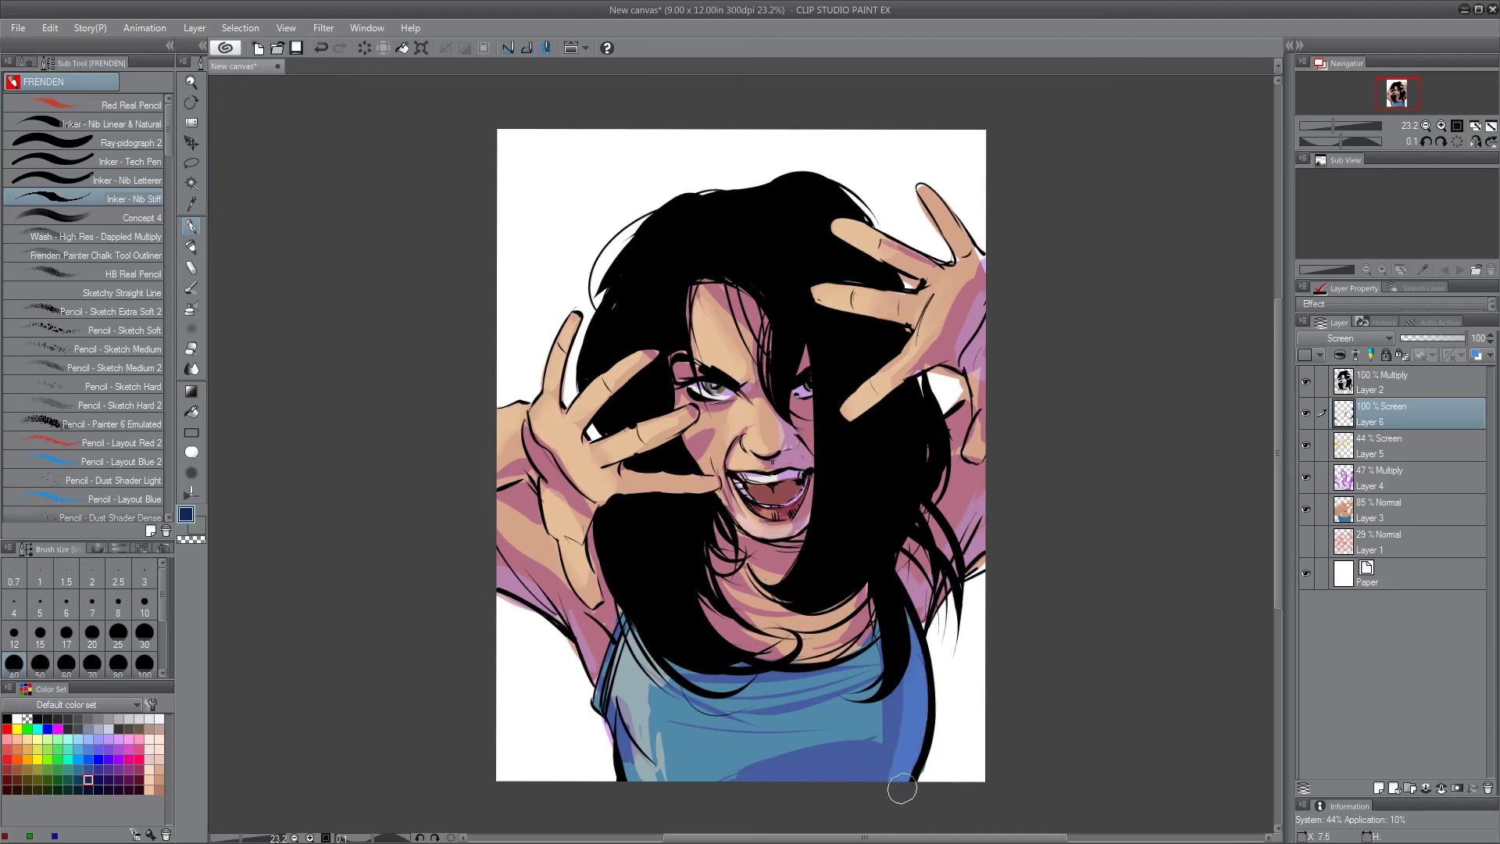
Add a layer above the line art and paint white highlights in the eye
{"action": "left_click", "coordinate": [1380, 788]}
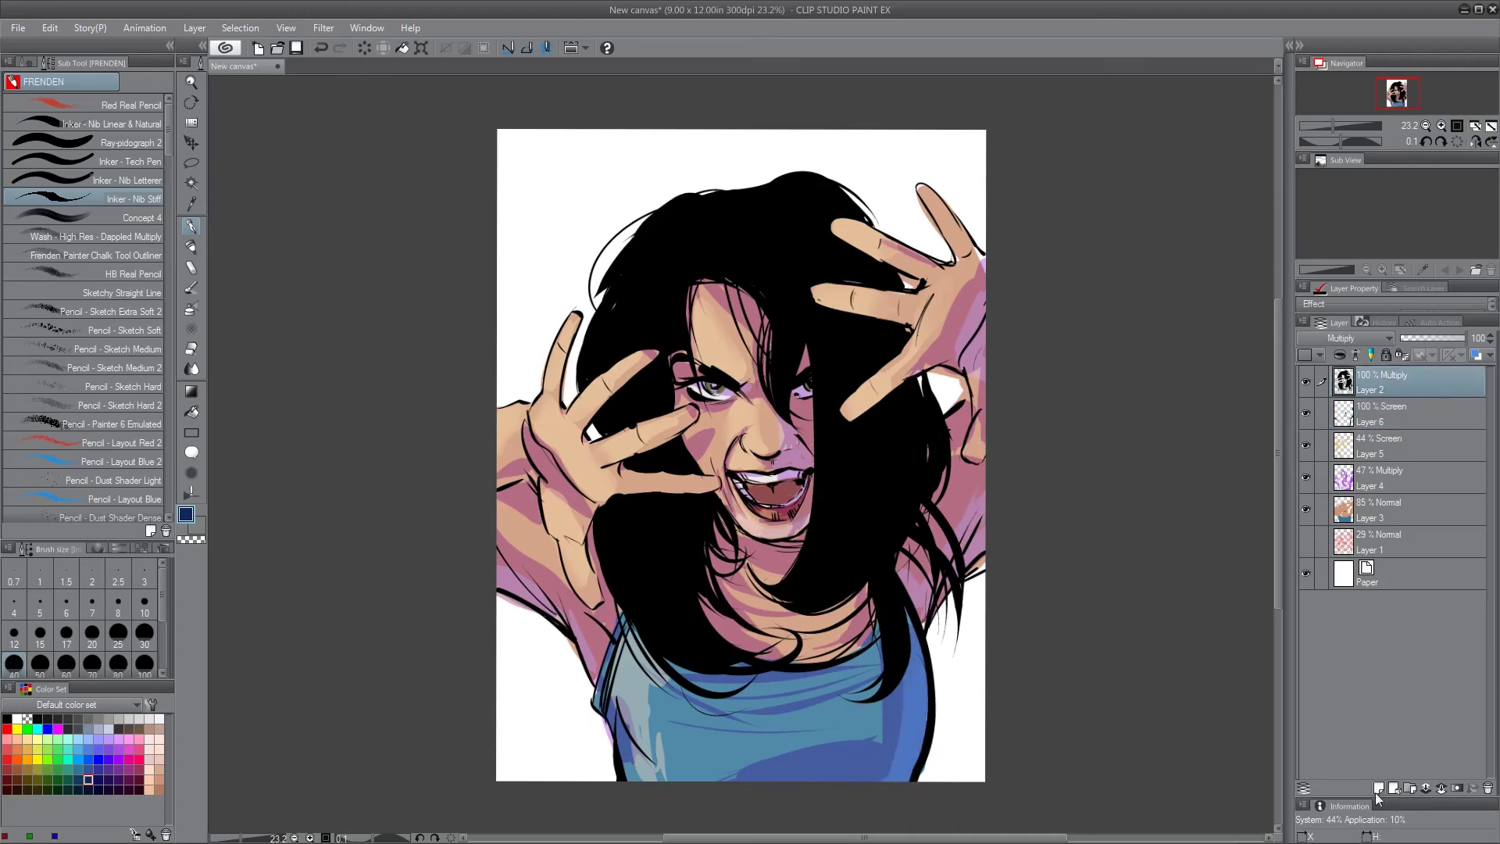
{"action": "left_click", "coordinate": [16, 718]}
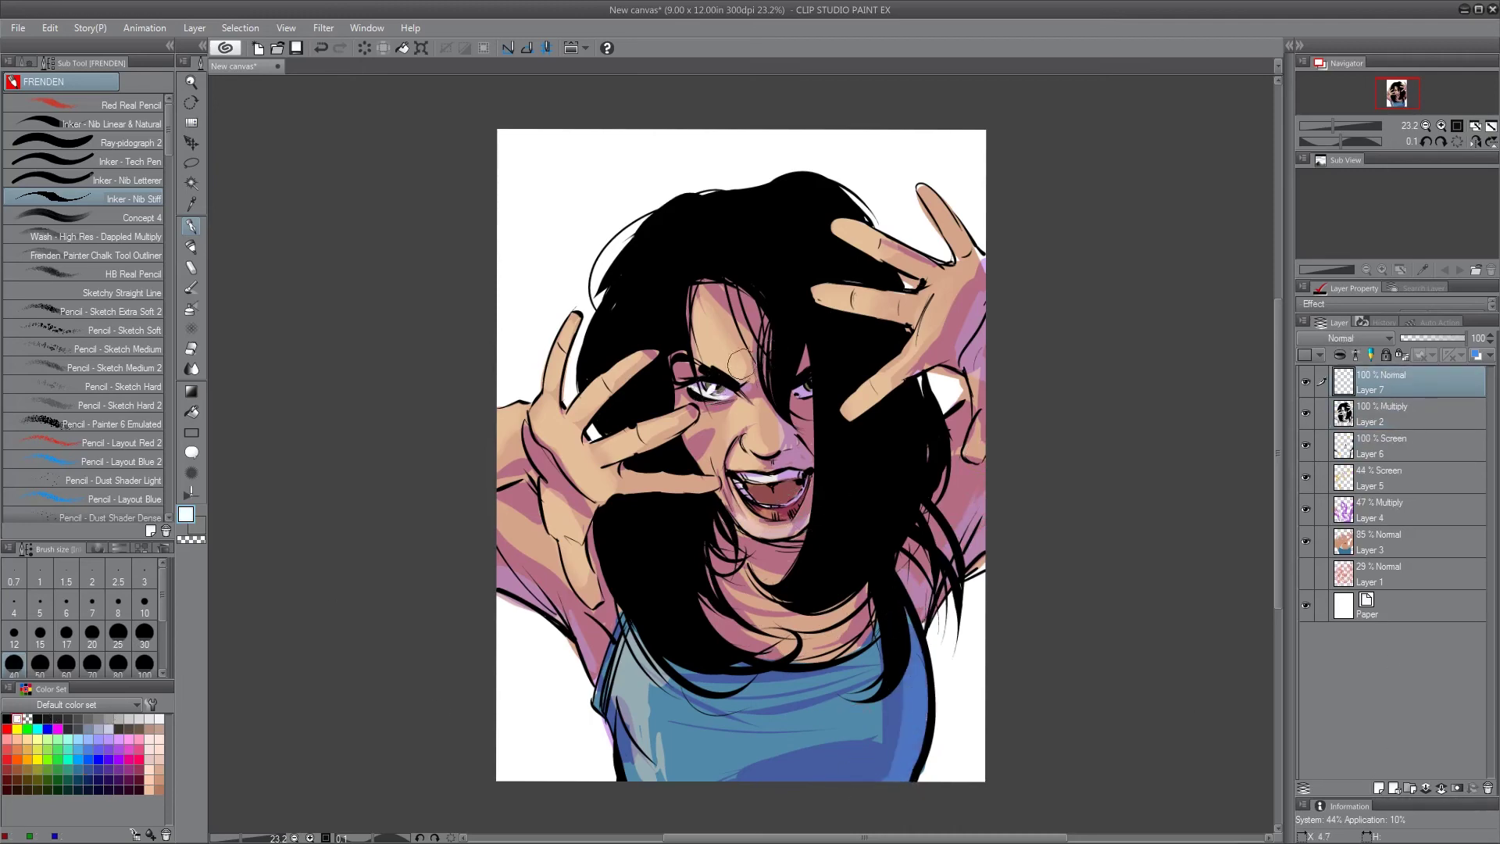
{"action": "left_click_drag", "start_coordinate": [706, 387], "coordinate": [714, 388]}
Paint thin medium-blue shine strands along the black hair, from the crown and fringe down to the ends on both sides
{"action": "left_click", "coordinate": [78, 770]}
{"action": "left_click_drag", "start_coordinate": [731, 246], "coordinate": [785, 364]}
{"action": "left_click_drag", "start_coordinate": [694, 209], "coordinate": [631, 301]}
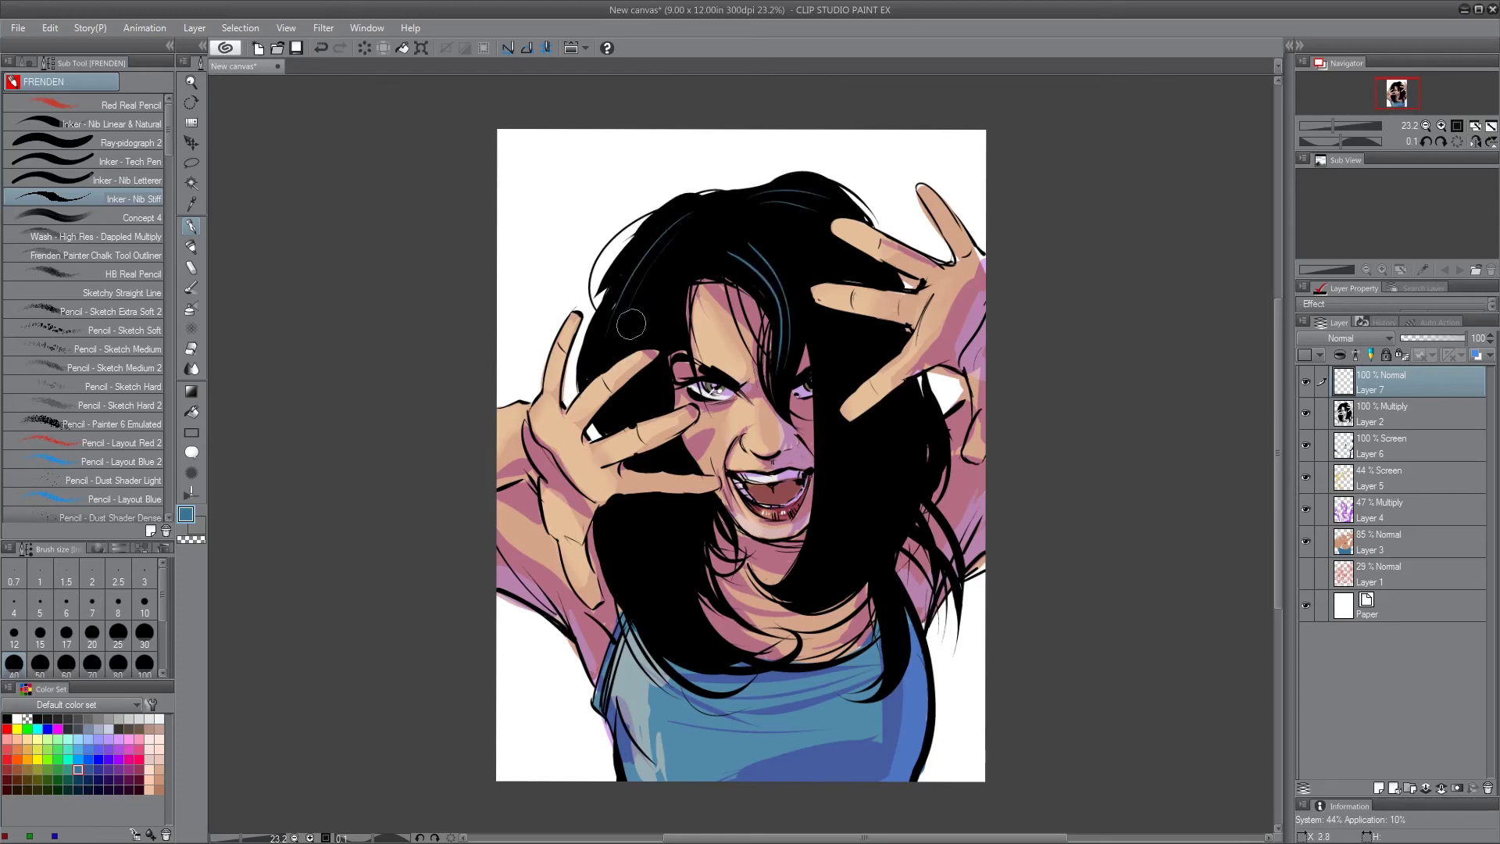
{"action": "left_click_drag", "start_coordinate": [622, 514], "coordinate": [673, 650]}
{"action": "left_click_drag", "start_coordinate": [633, 549], "coordinate": [678, 647]}
{"action": "left_click_drag", "start_coordinate": [657, 596], "coordinate": [723, 662]}
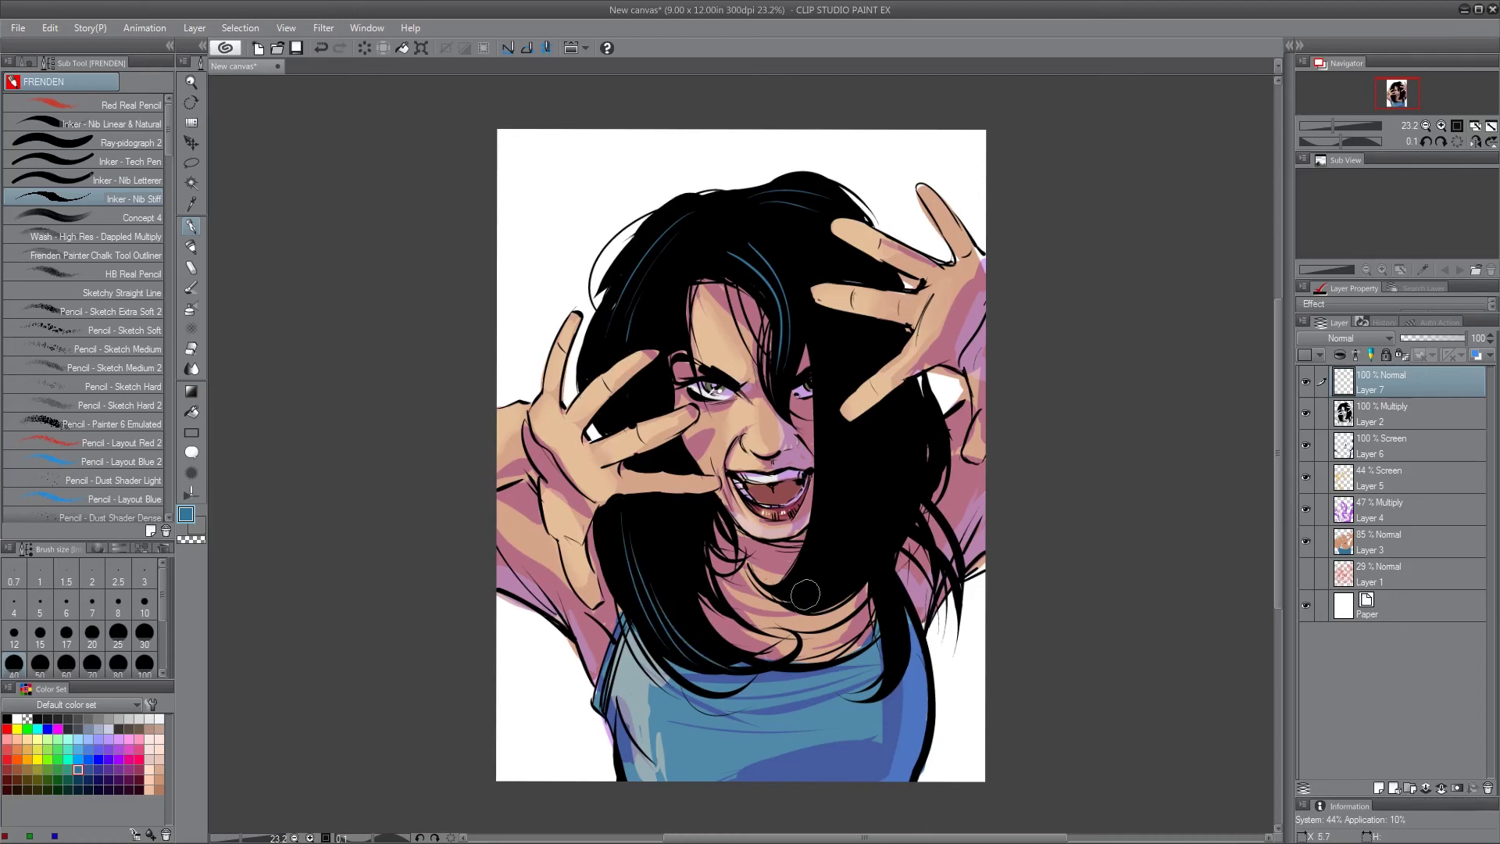
{"action": "left_click_drag", "start_coordinate": [784, 598], "coordinate": [851, 543]}
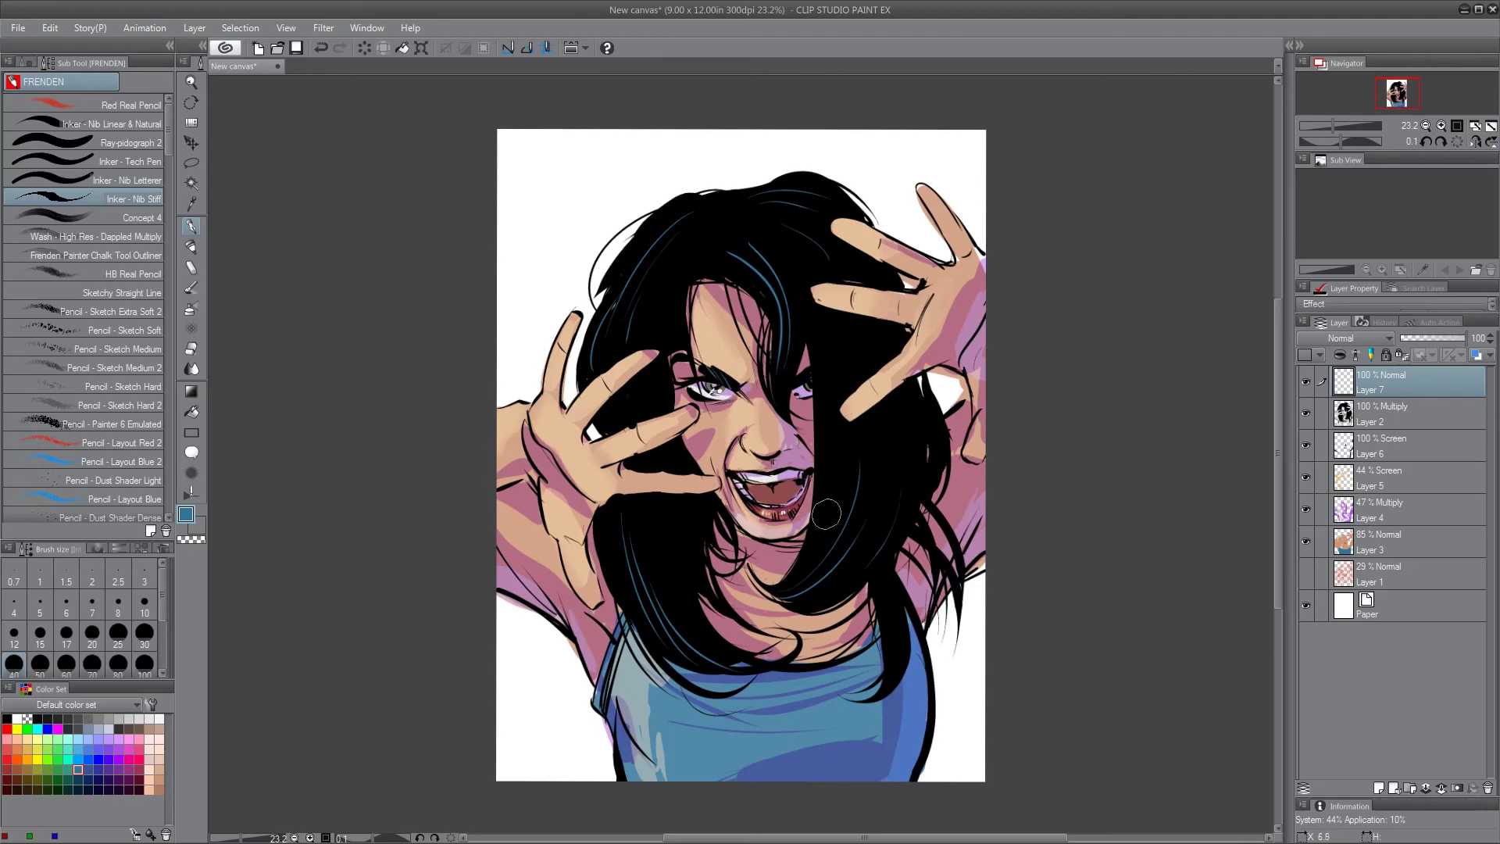
Add a new Multiply layer directly above the purple shadow layer and choose gray as the drawing color
{"action": "left_click", "coordinate": [79, 779]}
{"action": "left_click", "coordinate": [1418, 509]}
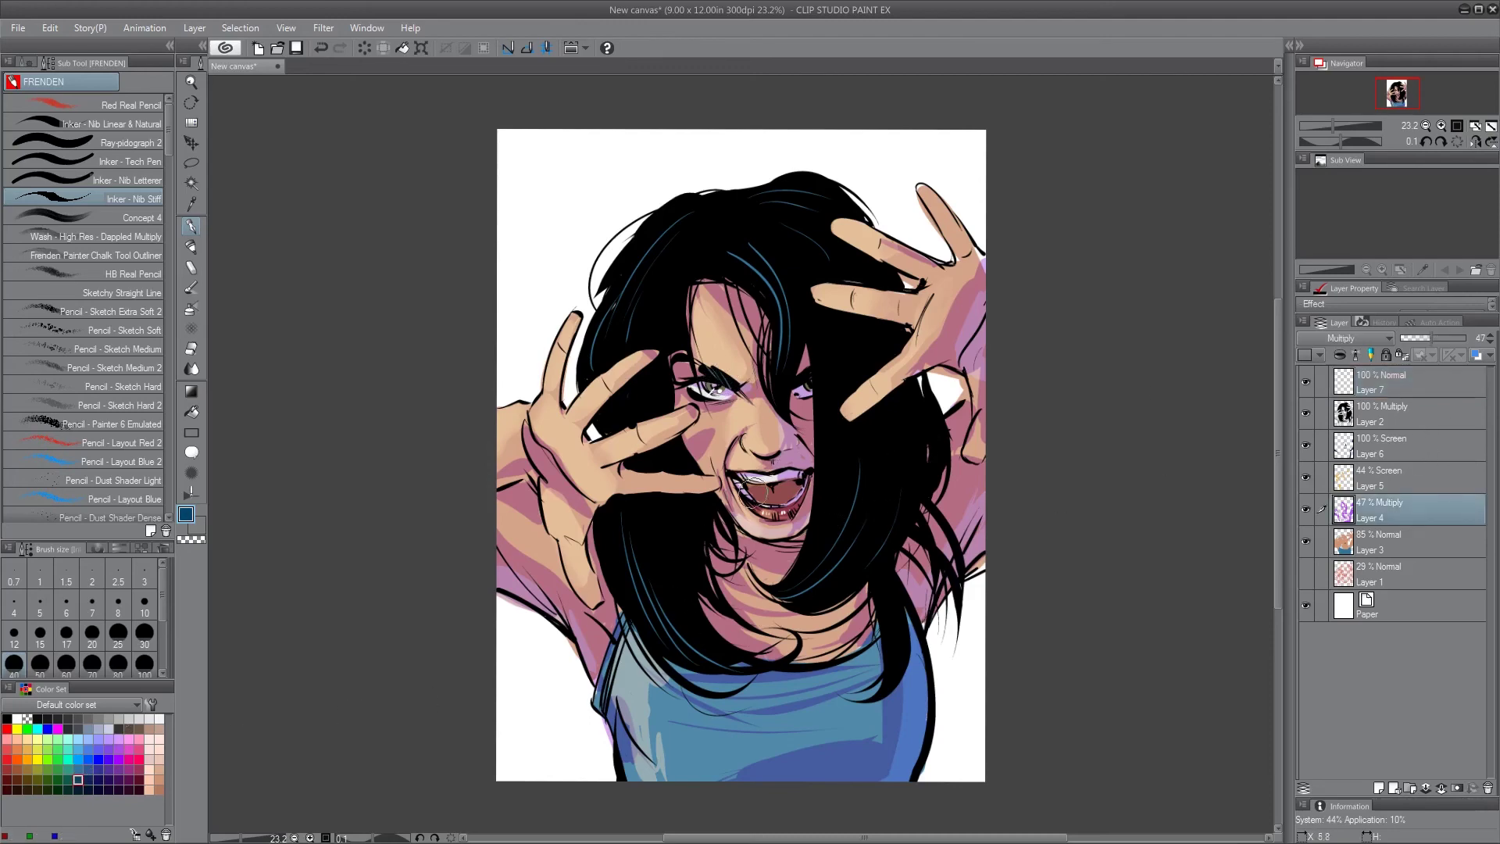
{"action": "left_click", "coordinate": [139, 779]}
{"action": "left_click", "coordinate": [98, 719]}
{"action": "left_click", "coordinate": [1424, 408]}
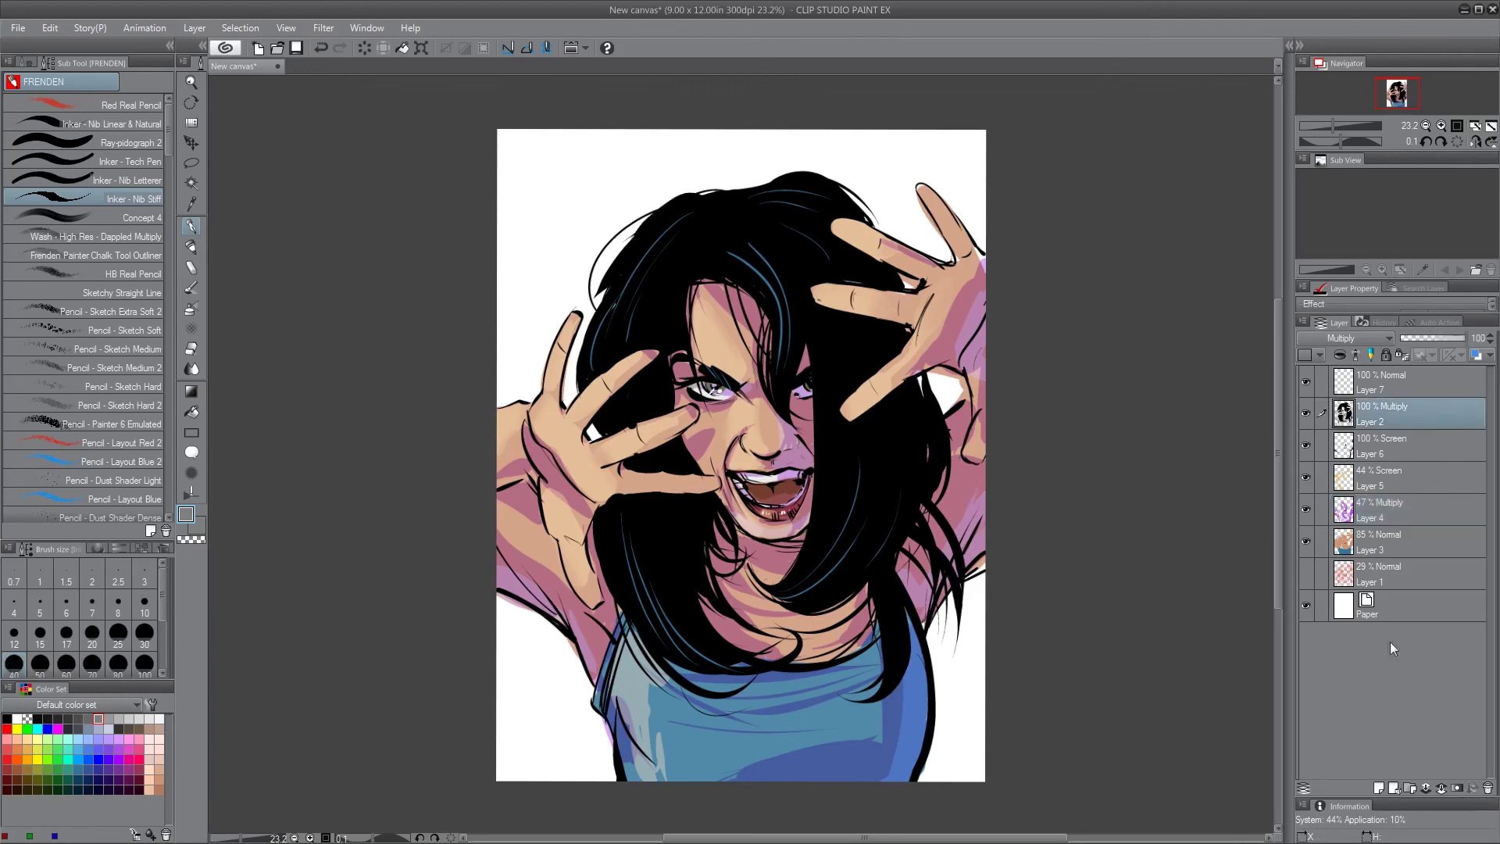
{"action": "left_click", "coordinate": [1416, 504]}
{"action": "left_click", "coordinate": [1379, 788]}
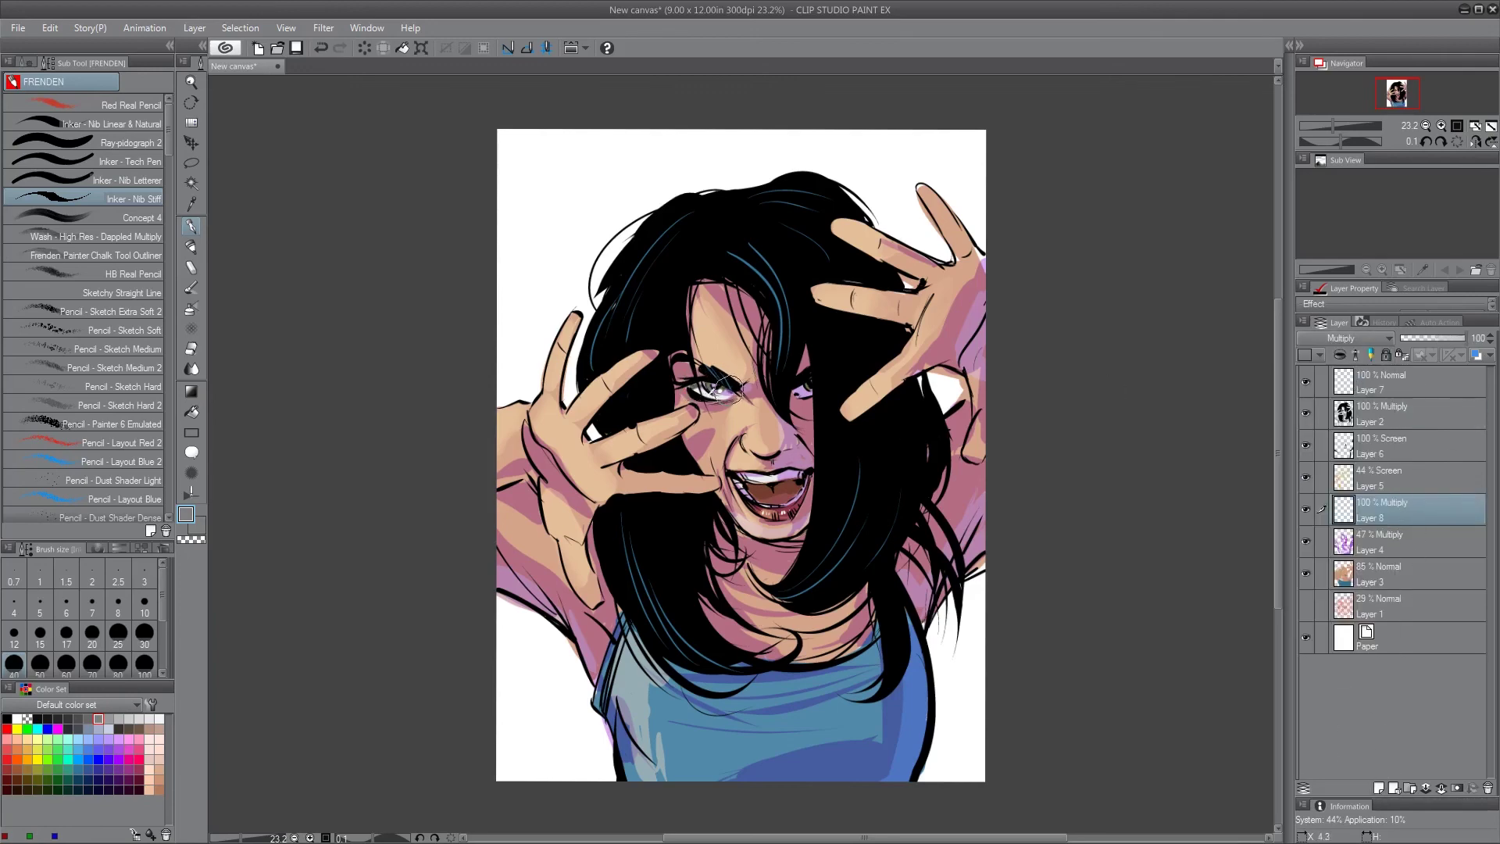
Paint light gray shading on the upper teeth
{"action": "left_click", "coordinate": [139, 719]}
{"action": "left_click_drag", "start_coordinate": [746, 476], "coordinate": [763, 480]}
{"action": "mouse_move", "coordinate": [594, 312]}
{"action": "left_mouse_down"}
{"action": "mouse_move", "coordinate": [578, 387]}
{"action": "mouse_move", "coordinate": [599, 310]}
{"action": "left_mouse_up"}
Paint a gray contour outside the hair, the lower hand, its arm and the adjacent side of the tank top
{"action": "left_click", "coordinate": [98, 719]}
{"action": "mouse_move", "coordinate": [576, 382]}
{"action": "left_mouse_down"}
{"action": "mouse_move", "coordinate": [592, 308]}
{"action": "mouse_move", "coordinate": [672, 190]}
{"action": "left_mouse_up"}
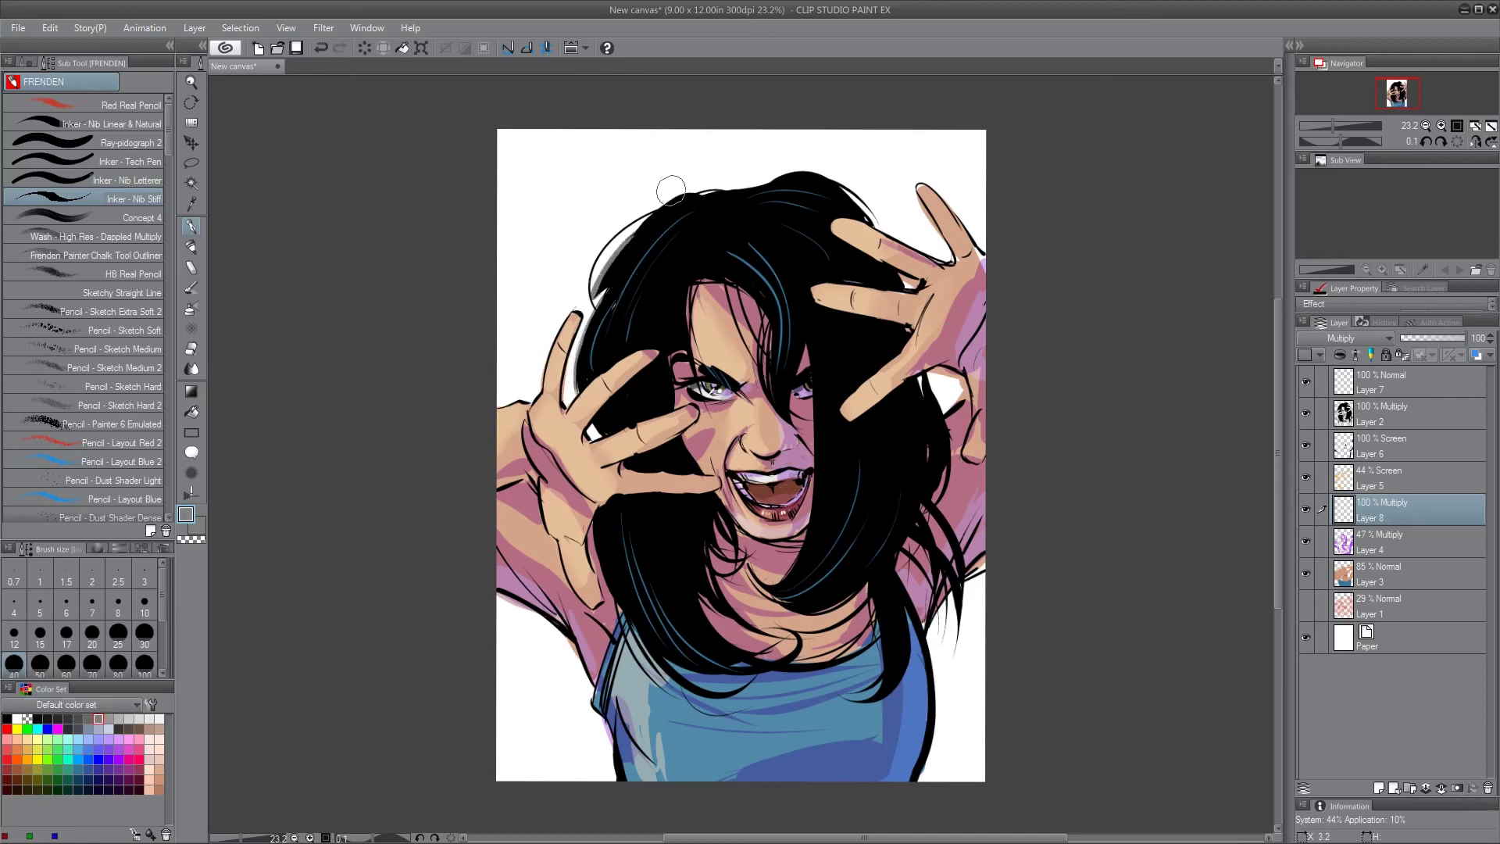
{"action": "mouse_move", "coordinate": [571, 350]}
{"action": "left_mouse_down"}
{"action": "mouse_move", "coordinate": [561, 398]}
{"action": "mouse_move", "coordinate": [541, 361]}
{"action": "mouse_move", "coordinate": [576, 309]}
{"action": "left_mouse_up"}
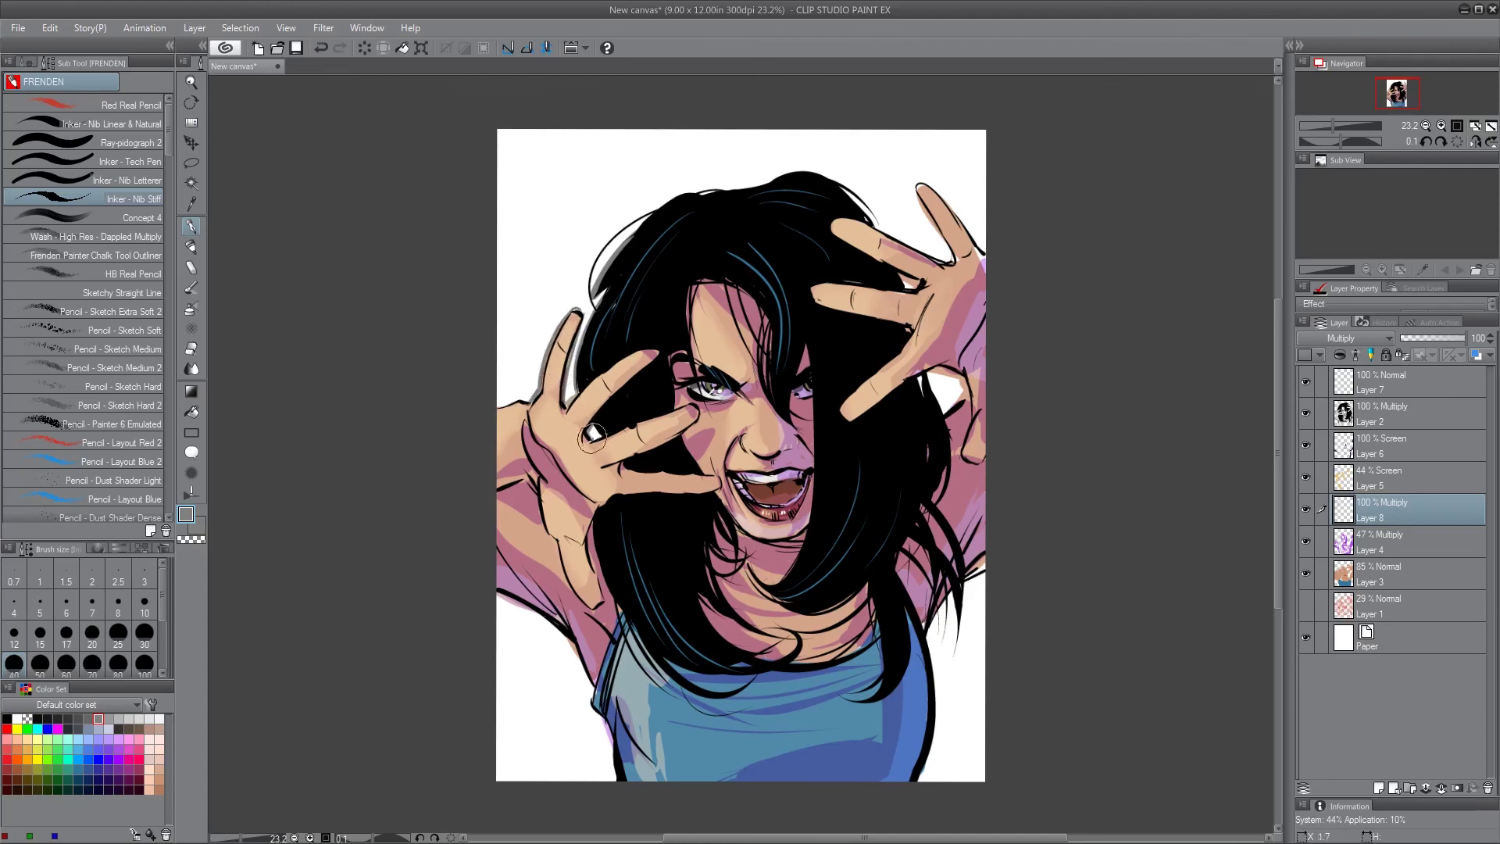
{"action": "left_click_drag", "start_coordinate": [516, 398], "coordinate": [486, 403]}
{"action": "mouse_move", "coordinate": [503, 598]}
{"action": "left_mouse_down"}
{"action": "mouse_move", "coordinate": [554, 628]}
{"action": "mouse_move", "coordinate": [588, 685]}
{"action": "mouse_move", "coordinate": [605, 774]}
{"action": "left_mouse_up"}
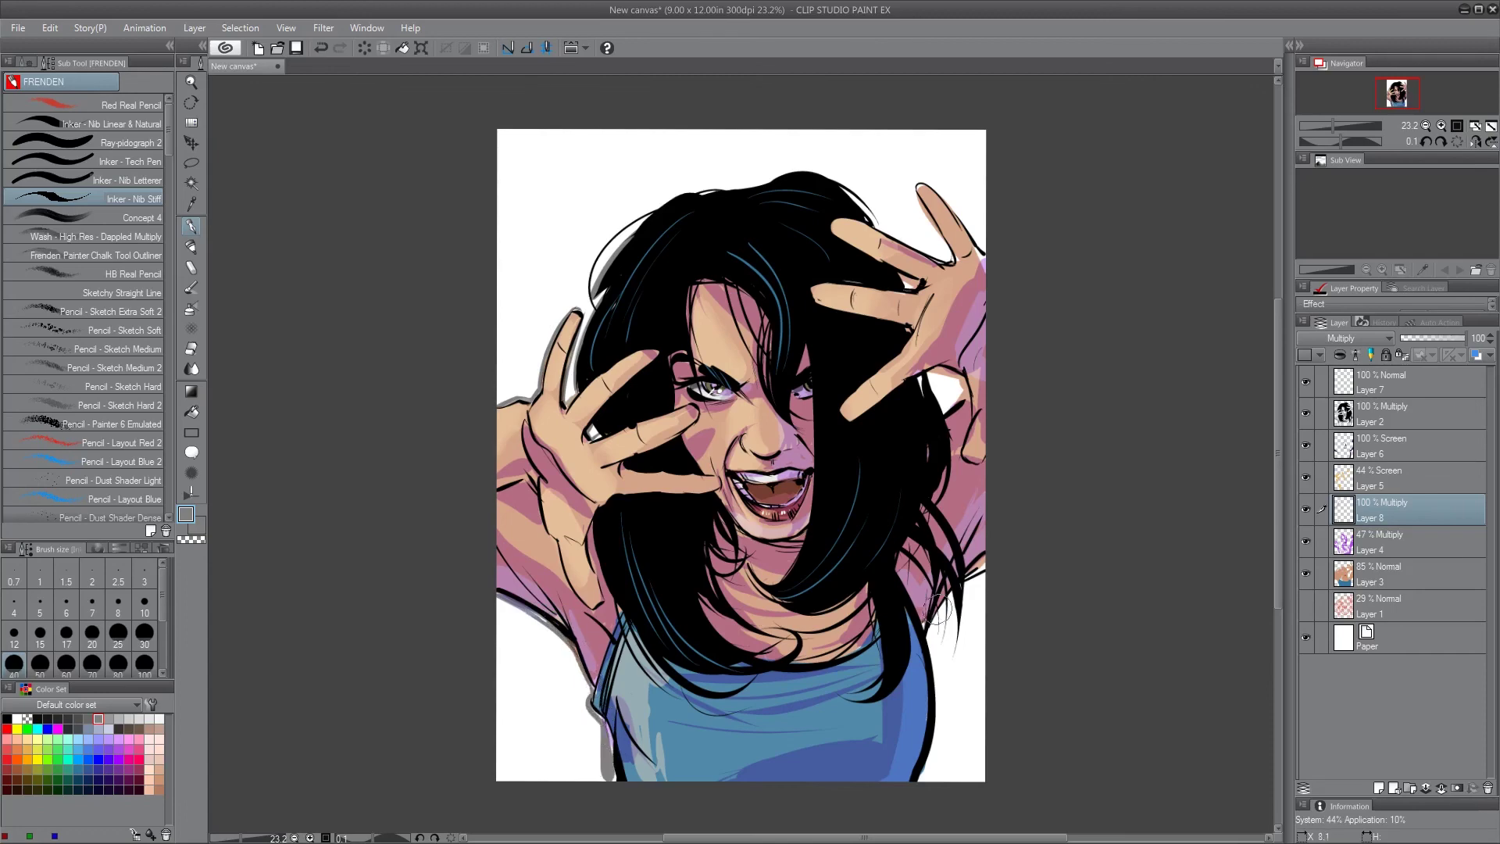
Continue the gray contour around the tank top's other side, the higher hand's fingers and the top of the hair
{"action": "left_click_drag", "start_coordinate": [960, 599], "coordinate": [926, 641]}
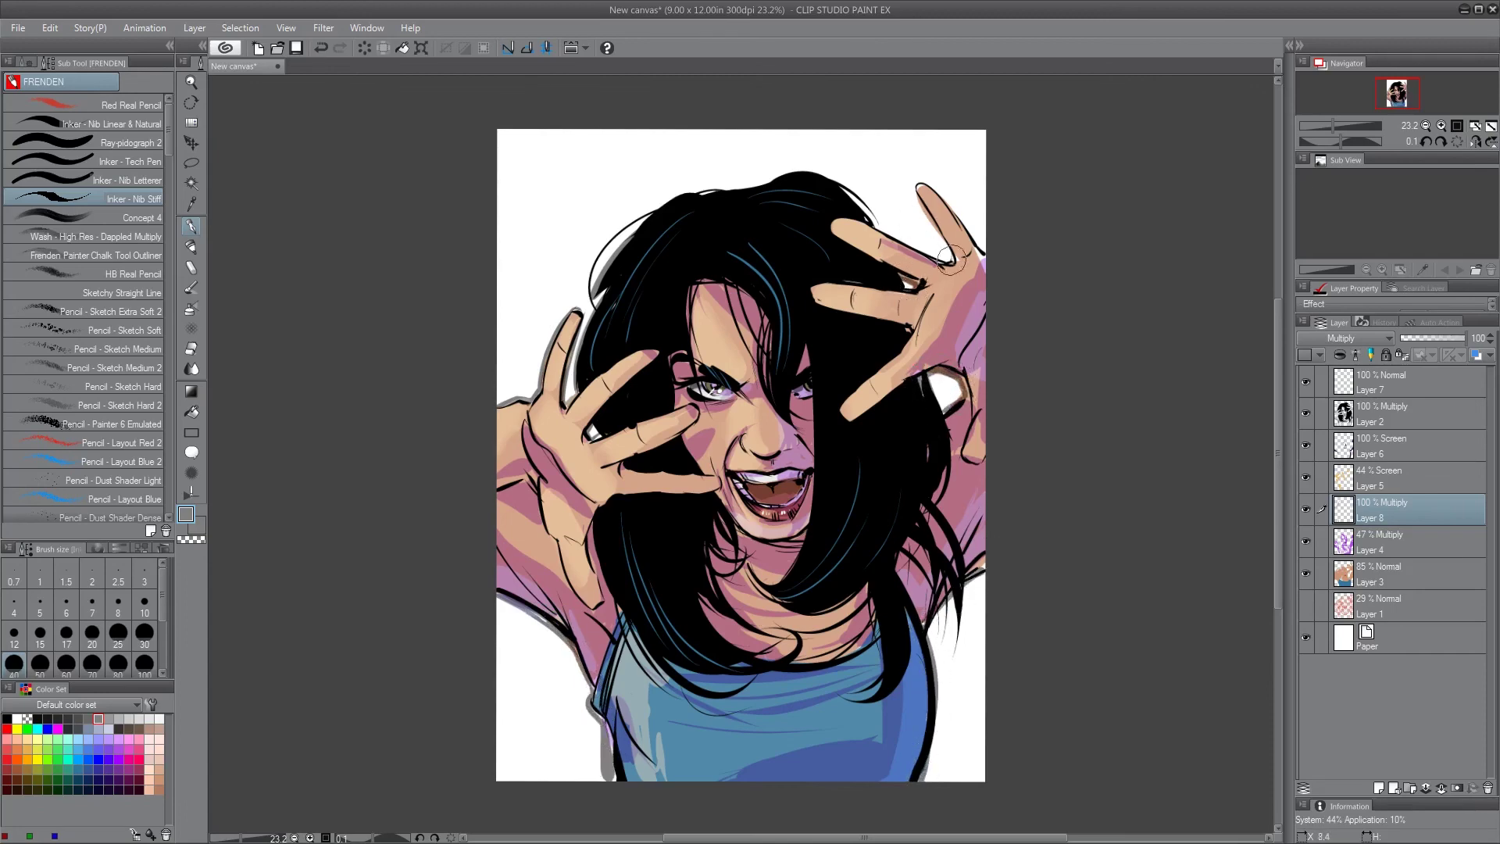
{"action": "mouse_move", "coordinate": [952, 259]}
{"action": "left_mouse_down"}
{"action": "mouse_move", "coordinate": [918, 193]}
{"action": "mouse_move", "coordinate": [937, 189]}
{"action": "mouse_move", "coordinate": [981, 246]}
{"action": "left_mouse_up"}
{"action": "left_click_drag", "start_coordinate": [871, 223], "coordinate": [952, 264]}
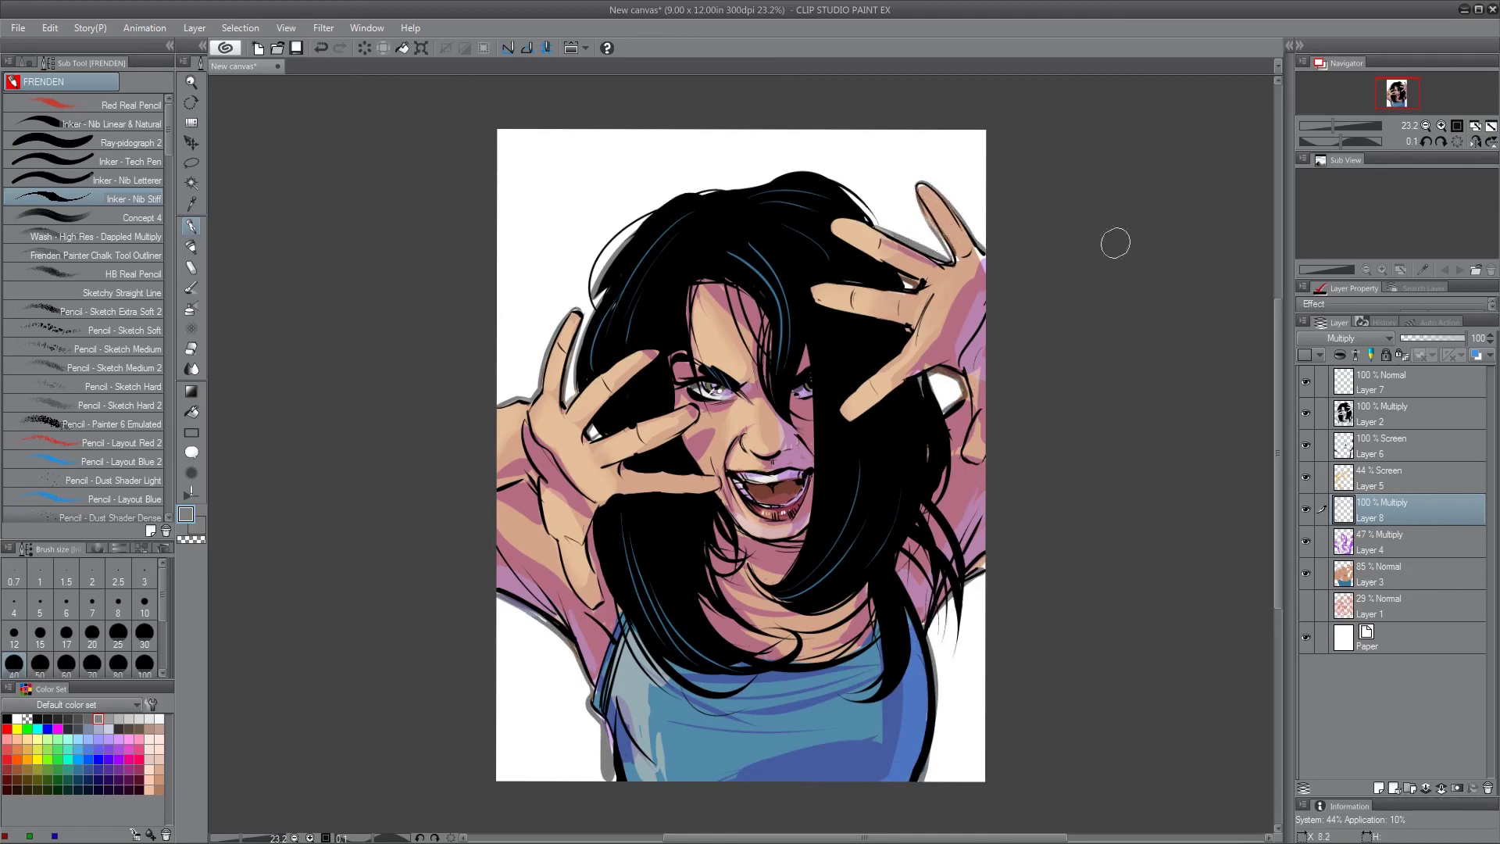
{"action": "key", "text": "shift+space"}
{"action": "left_click_drag", "start_coordinate": [1116, 243], "coordinate": [812, 232]}
{"action": "mouse_move", "coordinate": [523, 442]}
{"action": "left_mouse_down"}
{"action": "mouse_move", "coordinate": [513, 314]}
{"action": "mouse_move", "coordinate": [598, 202]}
{"action": "left_mouse_up"}
{"action": "key", "text": "shift+space"}
{"action": "left_click_drag", "start_coordinate": [1126, 233], "coordinate": [1114, 696]}
{"action": "left_click_drag", "start_coordinate": [913, 223], "coordinate": [963, 285]}
{"action": "key", "text": "shift+space"}
{"action": "mouse_move", "coordinate": [1108, 720]}
{"action": "left_mouse_down"}
{"action": "mouse_move", "coordinate": [1194, 512]}
{"action": "mouse_move", "coordinate": [1182, 646]}
{"action": "left_mouse_up"}
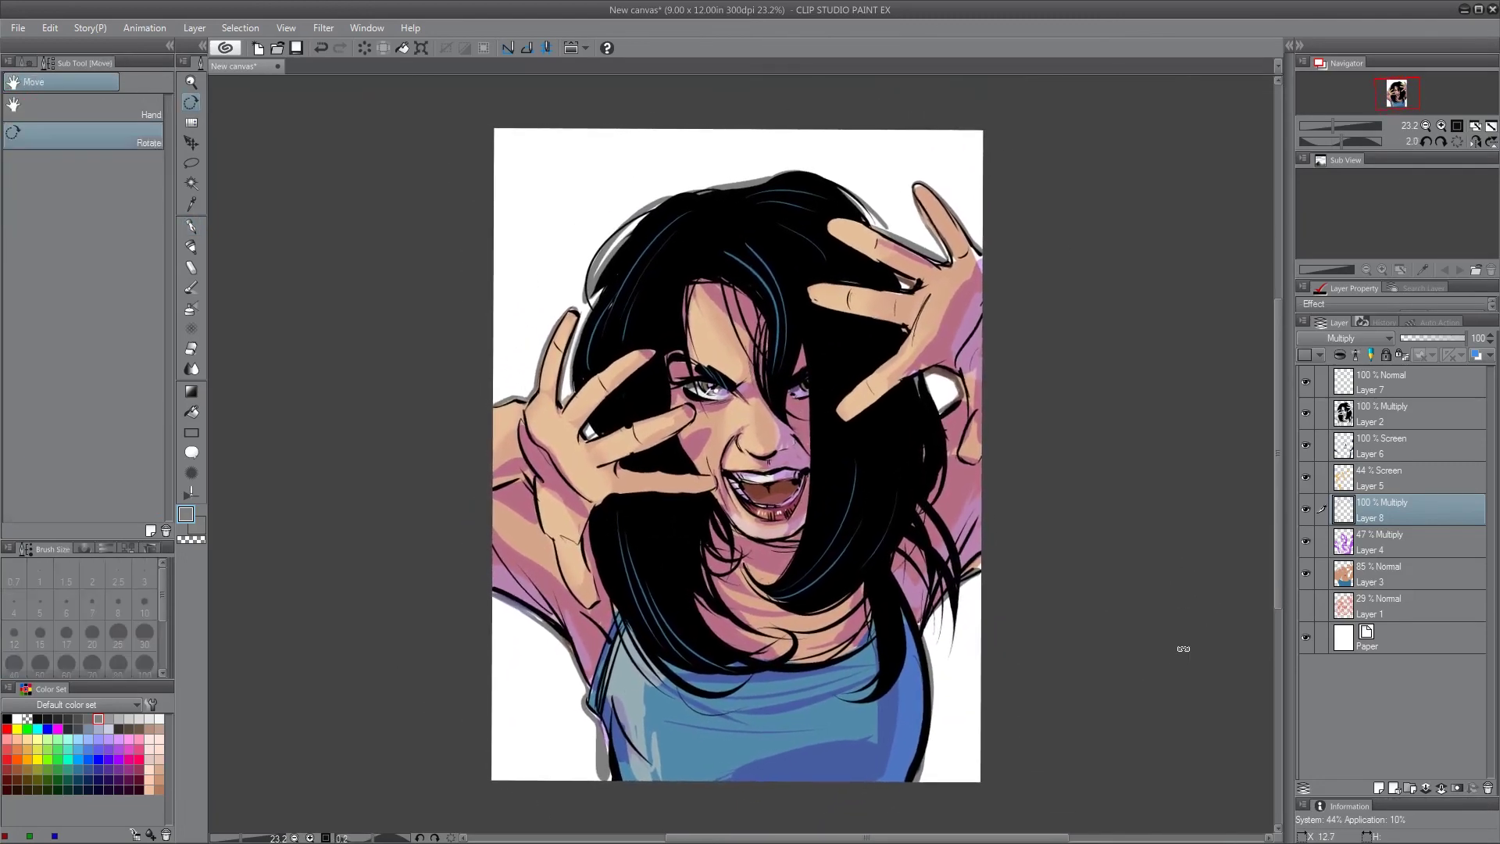
Enlarge the figure and flip the canvas view horizontally
{"action": "key", "text": "ctrl+space"}
{"action": "mouse_move", "coordinate": [849, 551]}
{"action": "left_mouse_down"}
{"action": "mouse_move", "coordinate": [883, 547]}
{"action": "mouse_move", "coordinate": [860, 551]}
{"action": "left_mouse_up"}
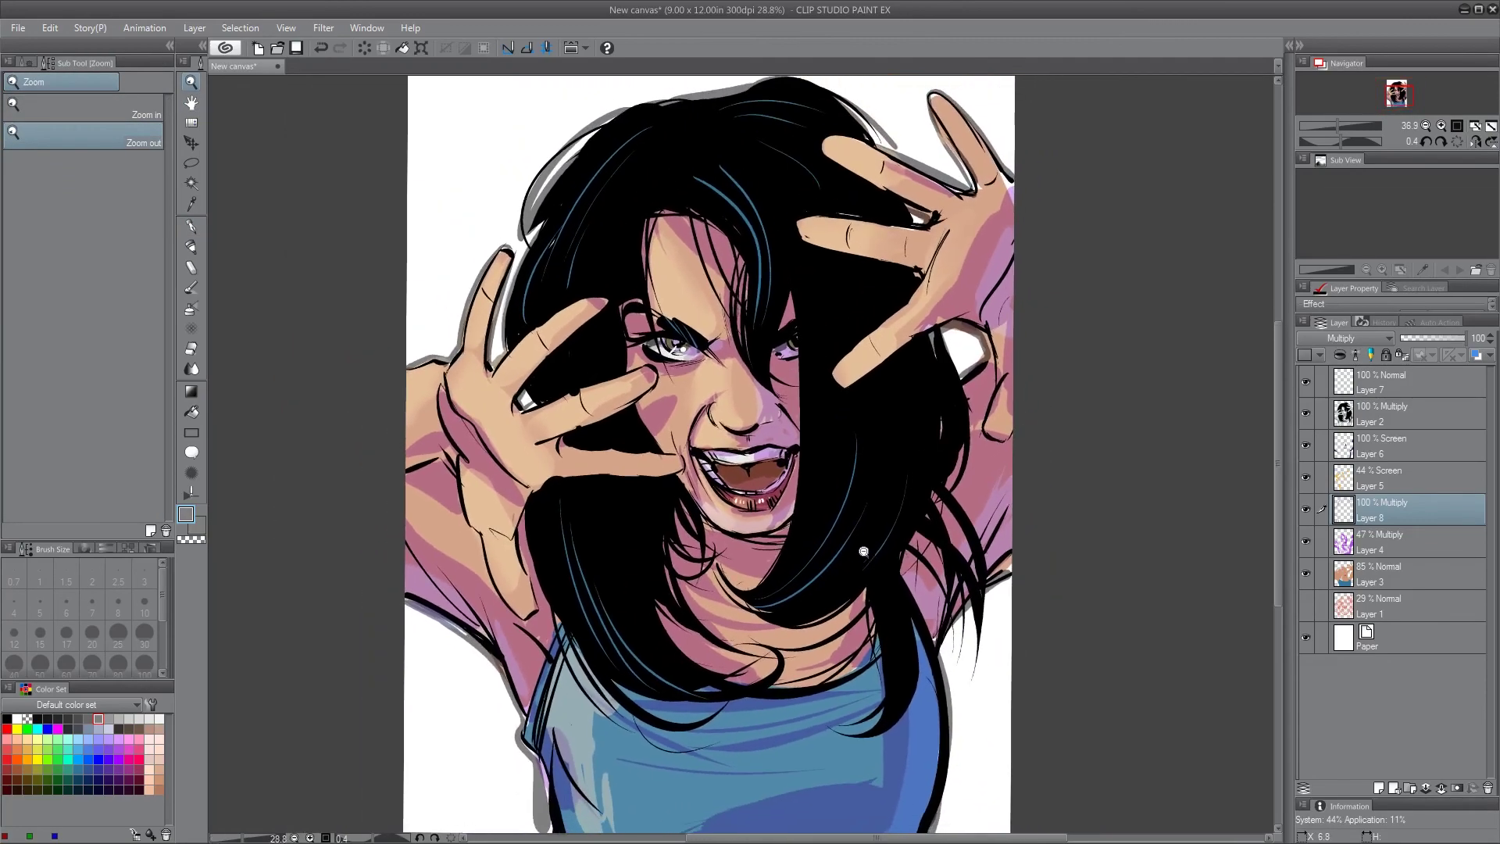
{"action": "left_click_drag", "start_coordinate": [987, 504], "coordinate": [951, 571]}
{"action": "left_click", "coordinate": [1471, 143]}
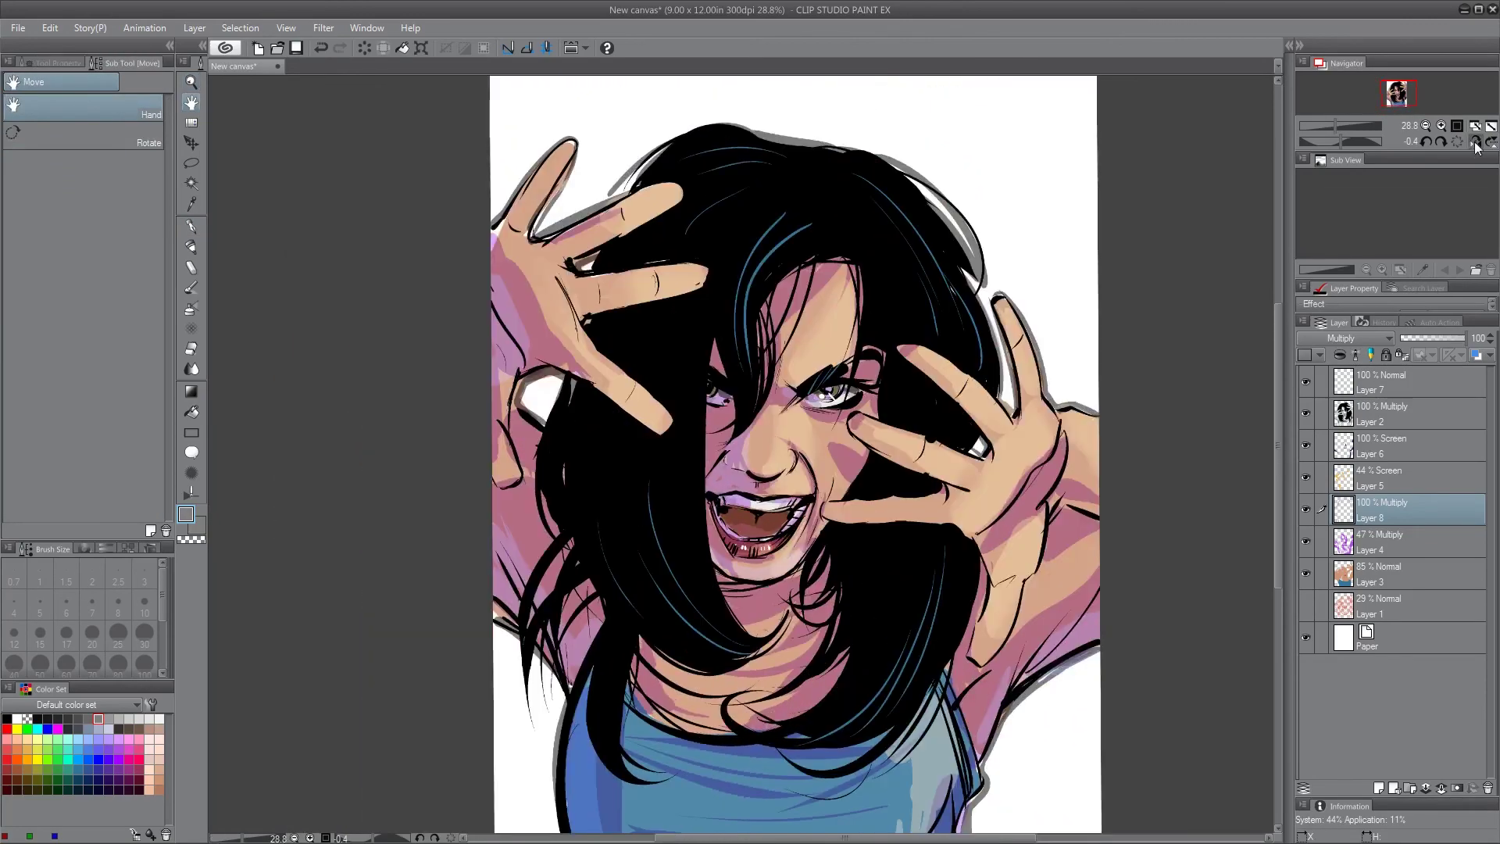
{"action": "left_click", "coordinate": [1471, 143]}
{"action": "left_click", "coordinate": [1476, 144]}
On the line art layer, ink black hair strands across the gap beside the higher hand's arm and over the tank top
{"action": "left_click", "coordinate": [1438, 414]}
{"action": "left_click", "coordinate": [7, 719]}
{"action": "key", "text": "p"}
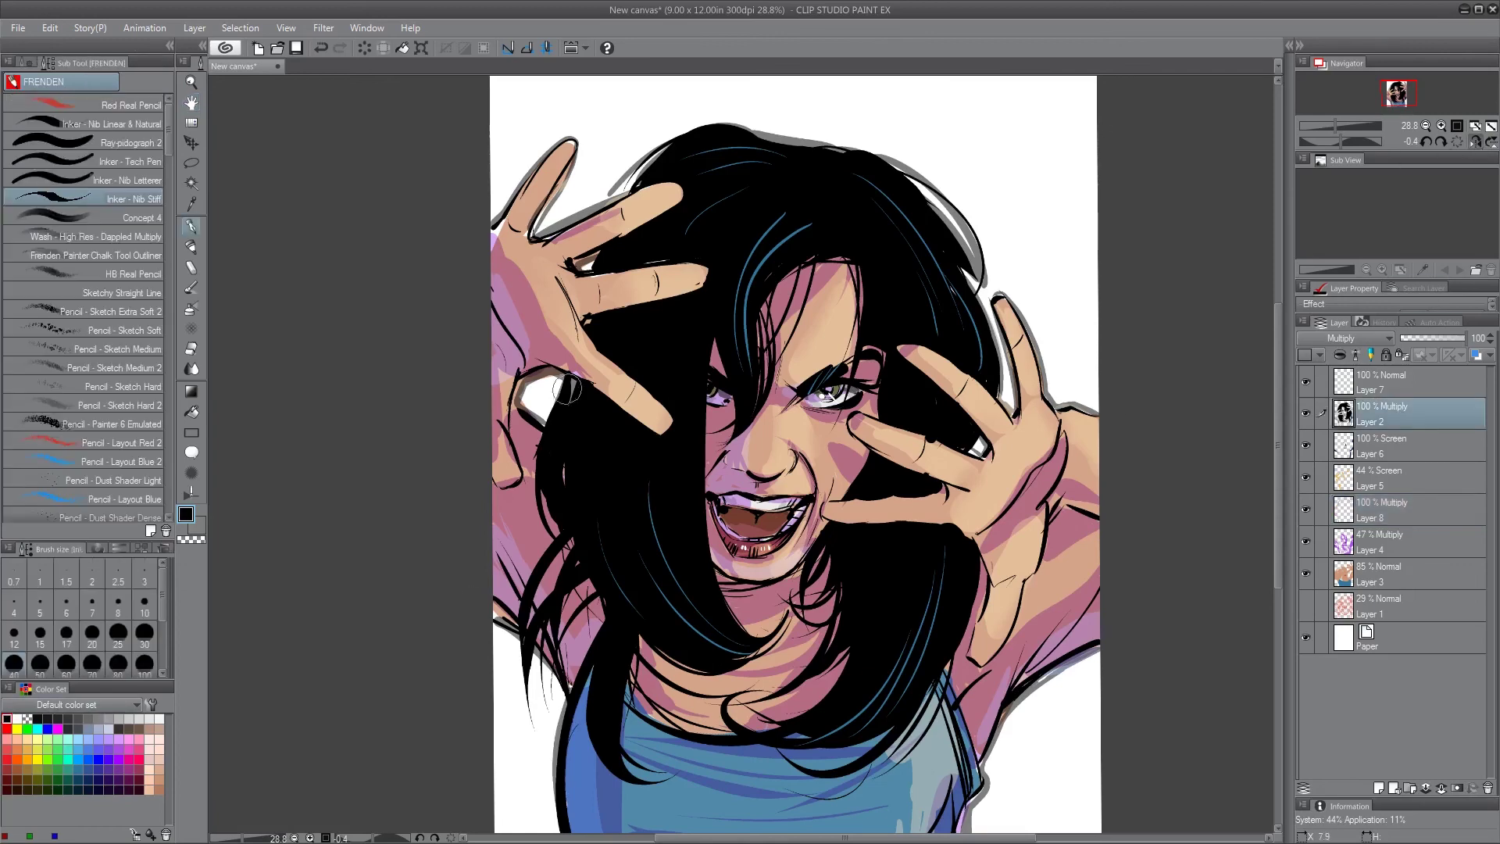
{"action": "mouse_move", "coordinate": [568, 377]}
{"action": "left_mouse_down"}
{"action": "mouse_move", "coordinate": [541, 426]}
{"action": "mouse_move", "coordinate": [547, 377]}
{"action": "mouse_move", "coordinate": [531, 384]}
{"action": "left_mouse_up"}
{"action": "mouse_move", "coordinate": [928, 731]}
{"action": "left_mouse_down"}
{"action": "mouse_move", "coordinate": [817, 795]}
{"action": "mouse_move", "coordinate": [793, 740]}
{"action": "left_mouse_up"}
Ink loose black strands along the crown of the hair, out past its side and beside the lower hand's wrist
{"action": "left_click_drag", "start_coordinate": [848, 148], "coordinate": [891, 165]}
{"action": "left_click_drag", "start_coordinate": [779, 145], "coordinate": [837, 146]}
{"action": "left_click_drag", "start_coordinate": [708, 131], "coordinate": [625, 187]}
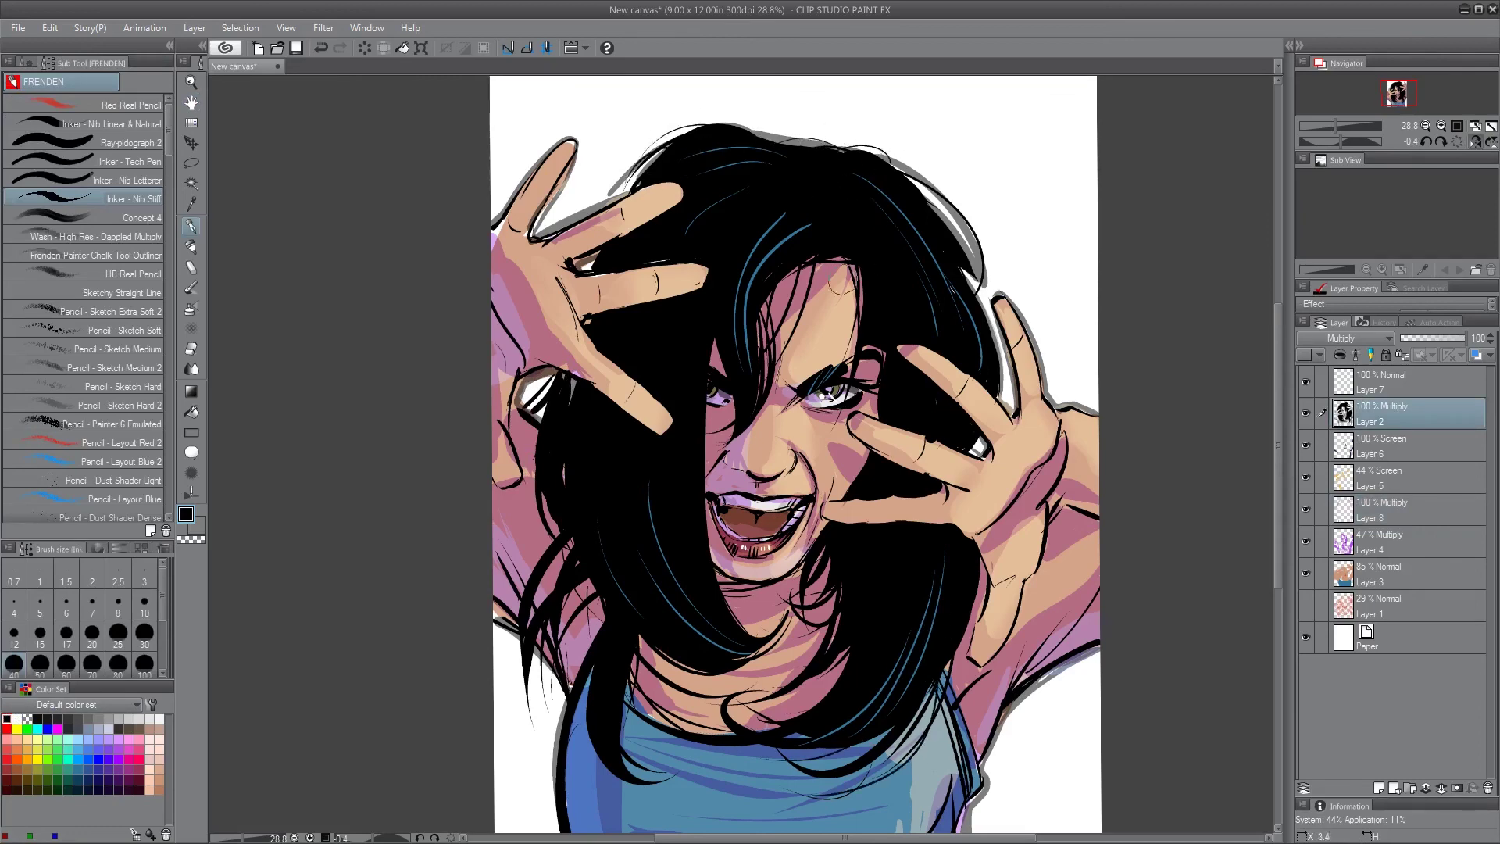
{"action": "left_click_drag", "start_coordinate": [922, 231], "coordinate": [1021, 278]}
{"action": "left_click_drag", "start_coordinate": [968, 563], "coordinate": [960, 680]}
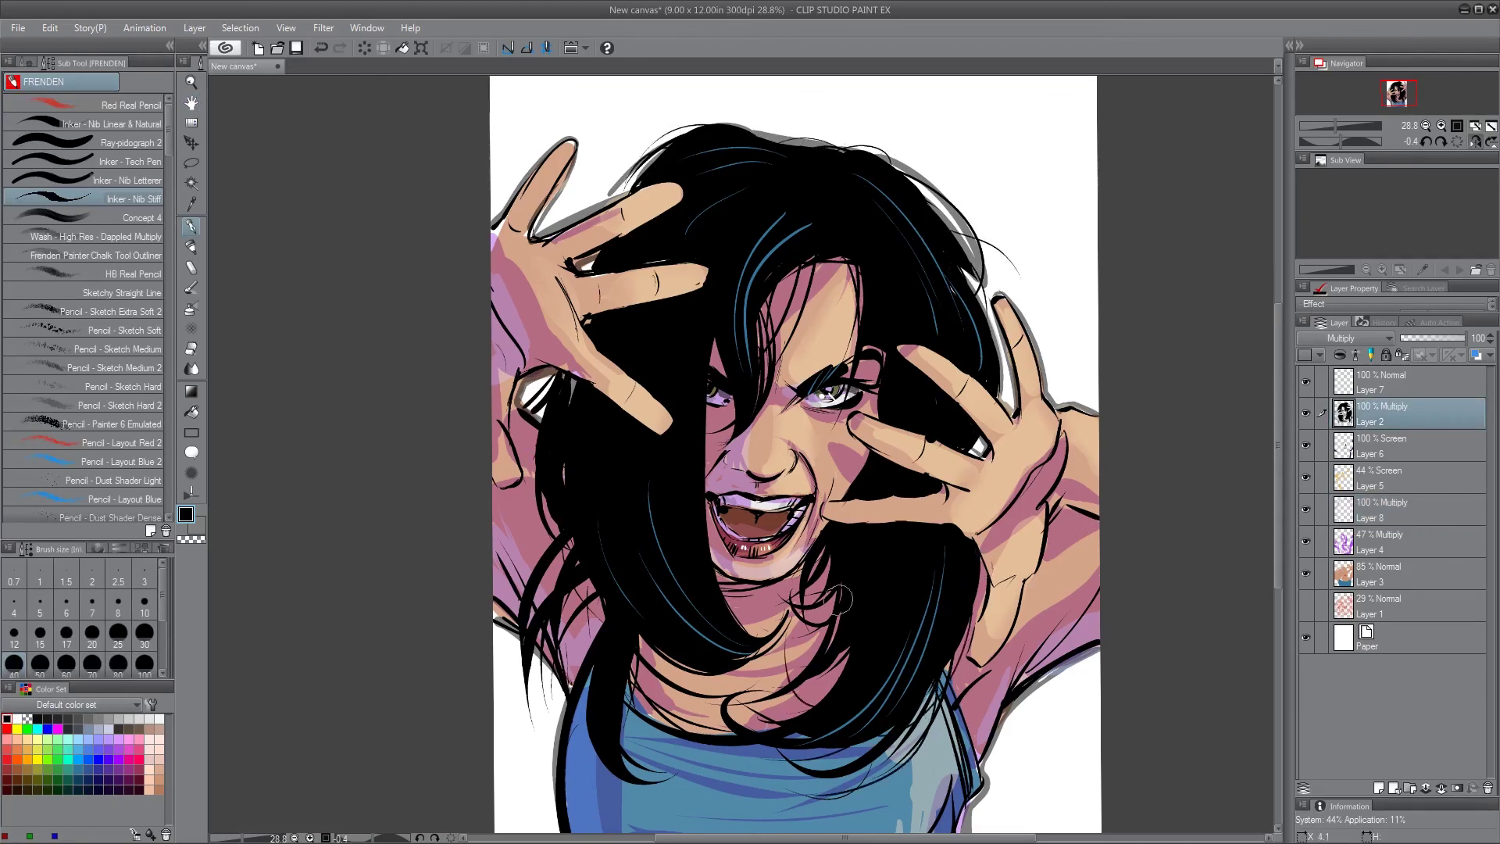